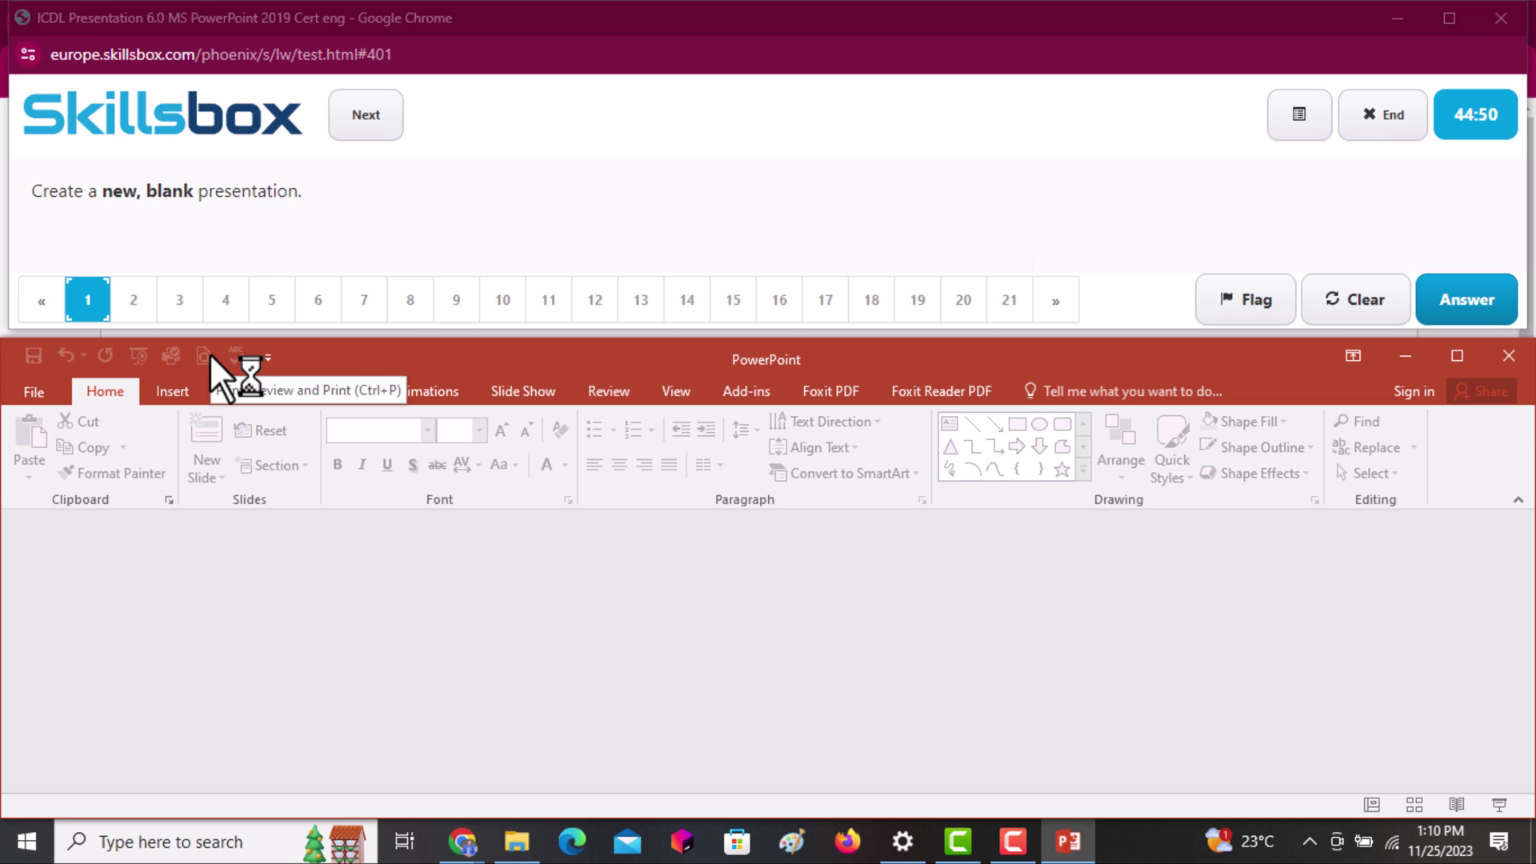
Create a new, blank presentation for question 1 of the test
{"action": "left_click", "coordinate": [36, 391]}
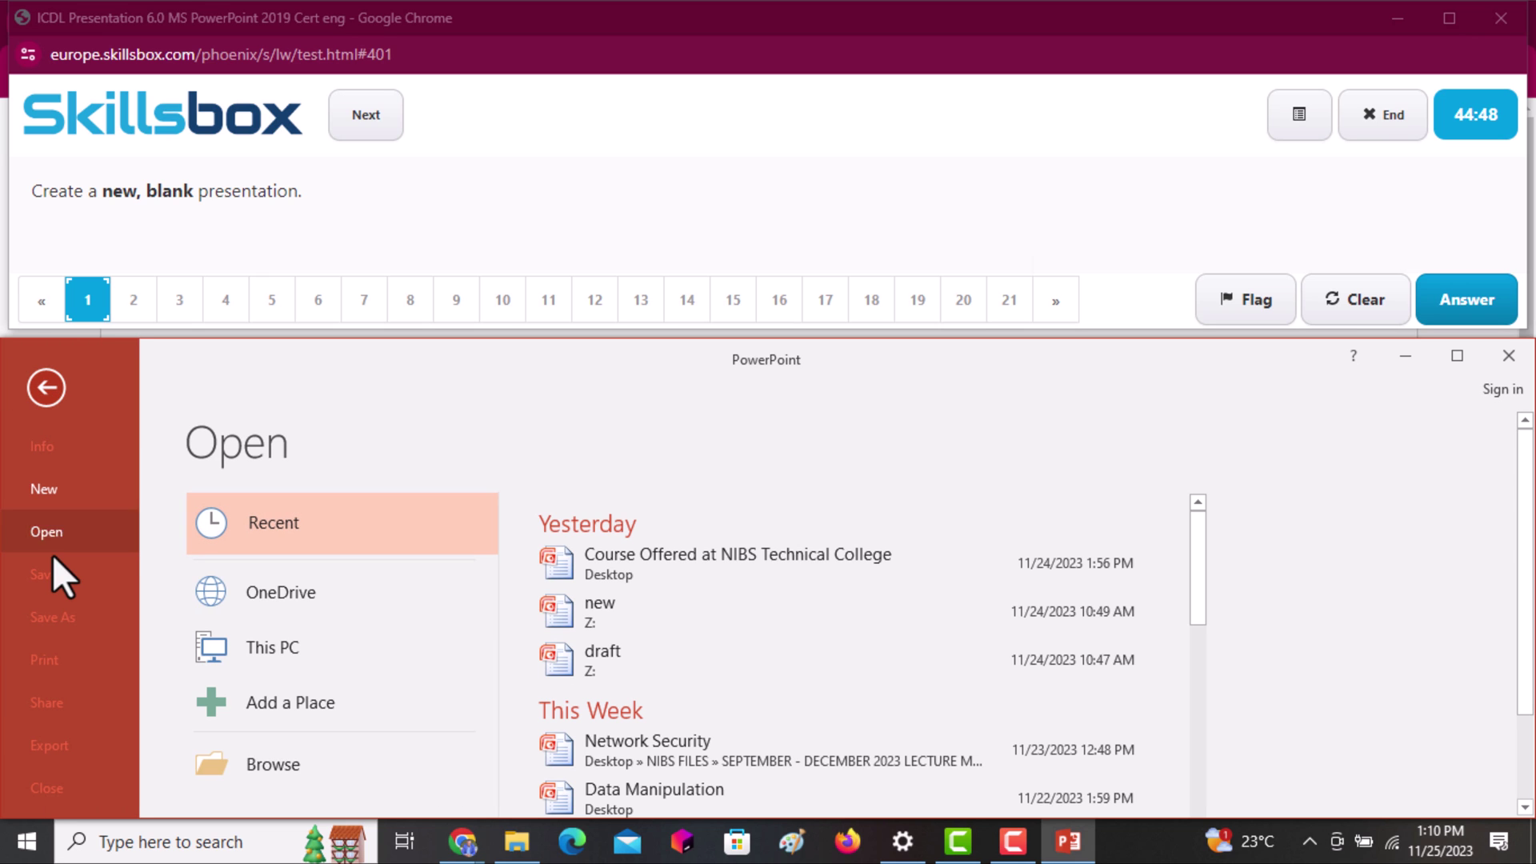
{"action": "left_click", "coordinate": [59, 493]}
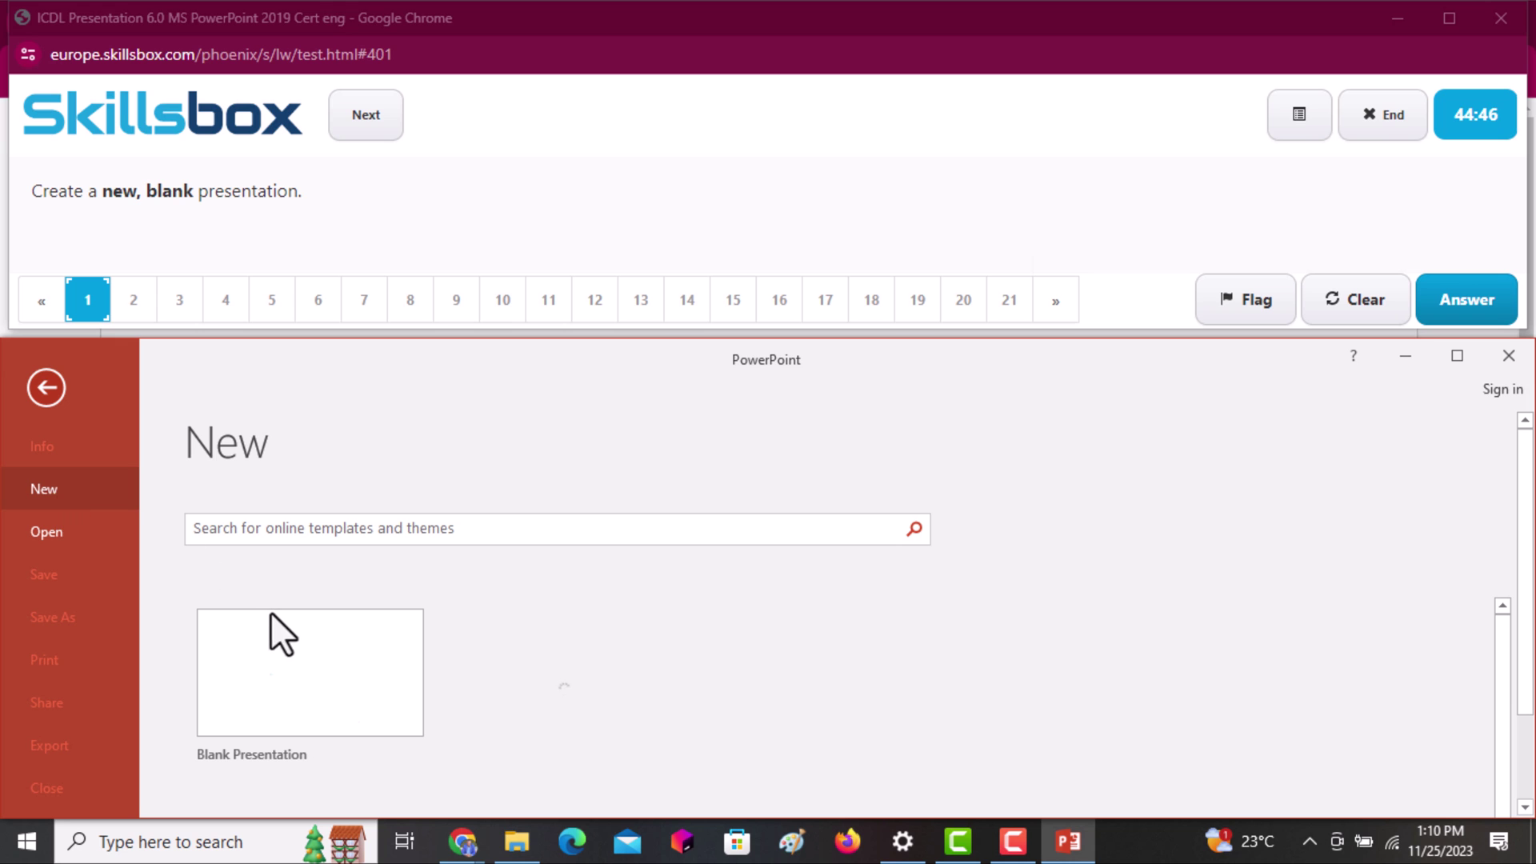
{"action": "left_click", "coordinate": [280, 662]}
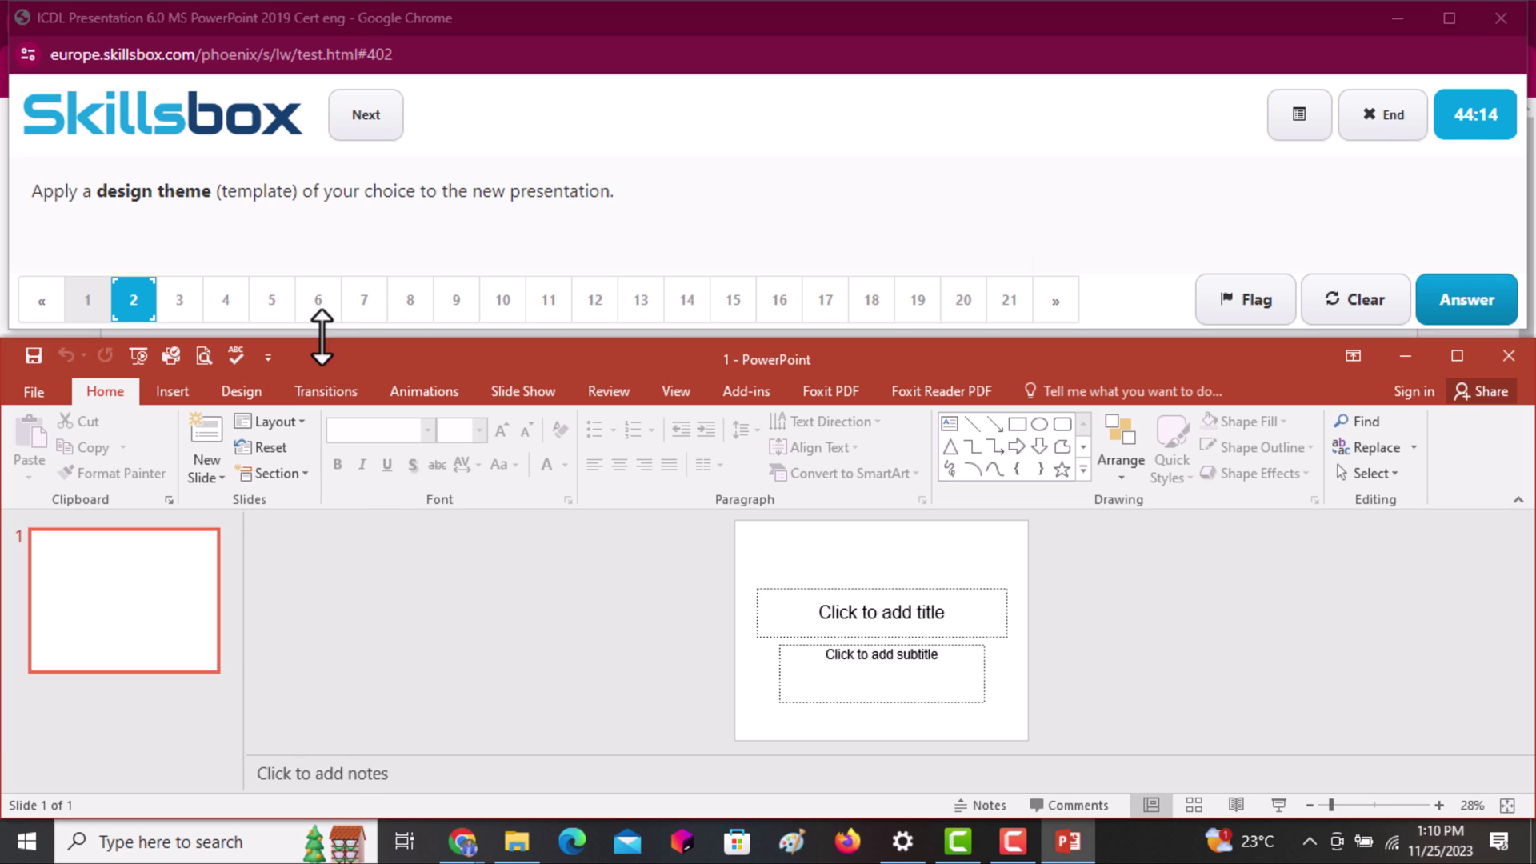
Apply the white design theme with green angular shapes to the new presentation and submit the answer
{"action": "left_click", "coordinate": [262, 389]}
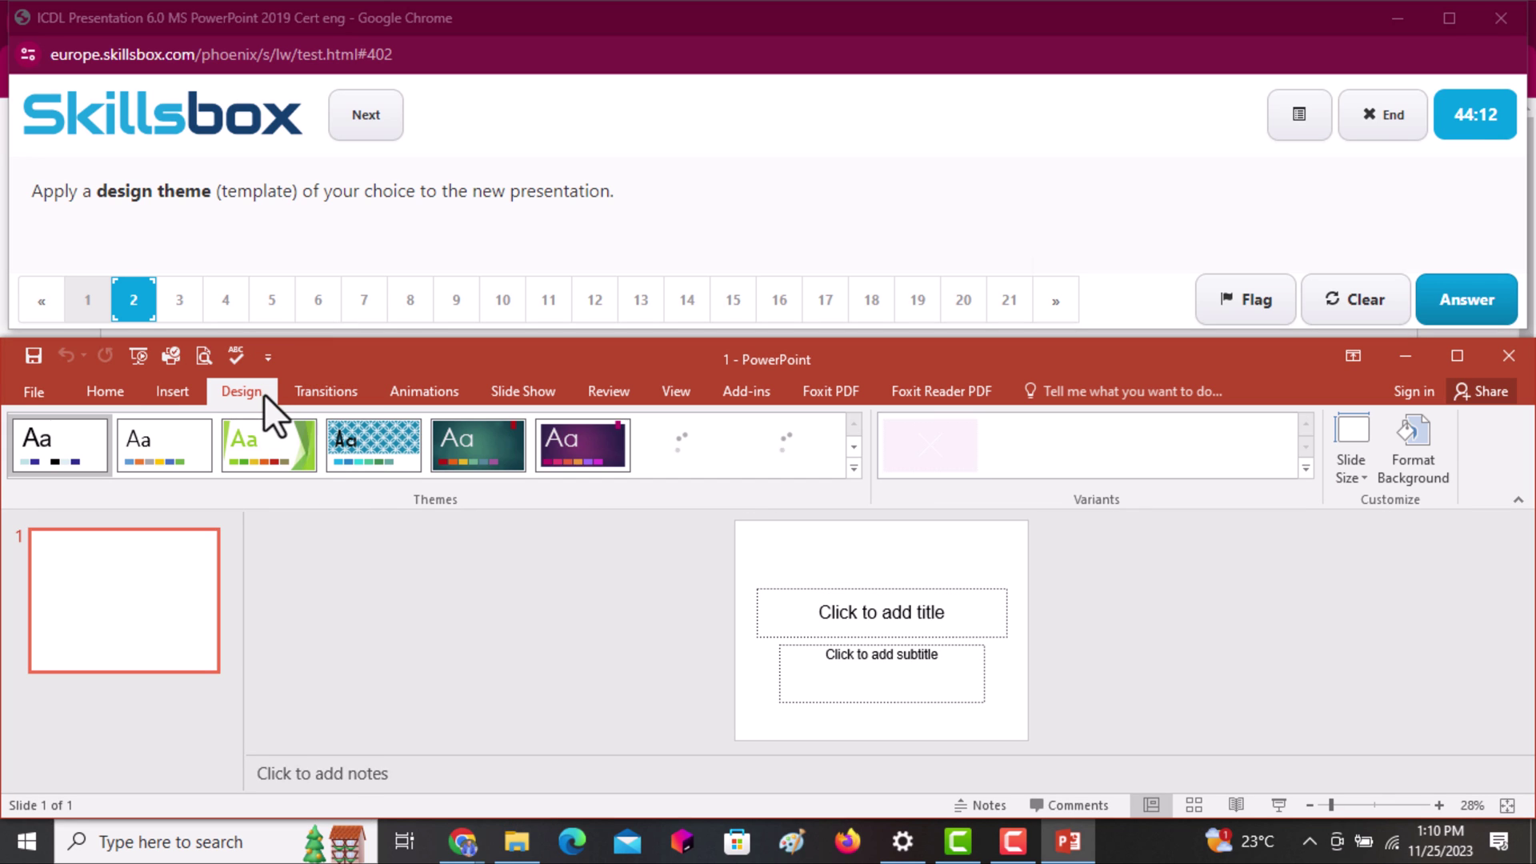
{"action": "left_click", "coordinate": [291, 458]}
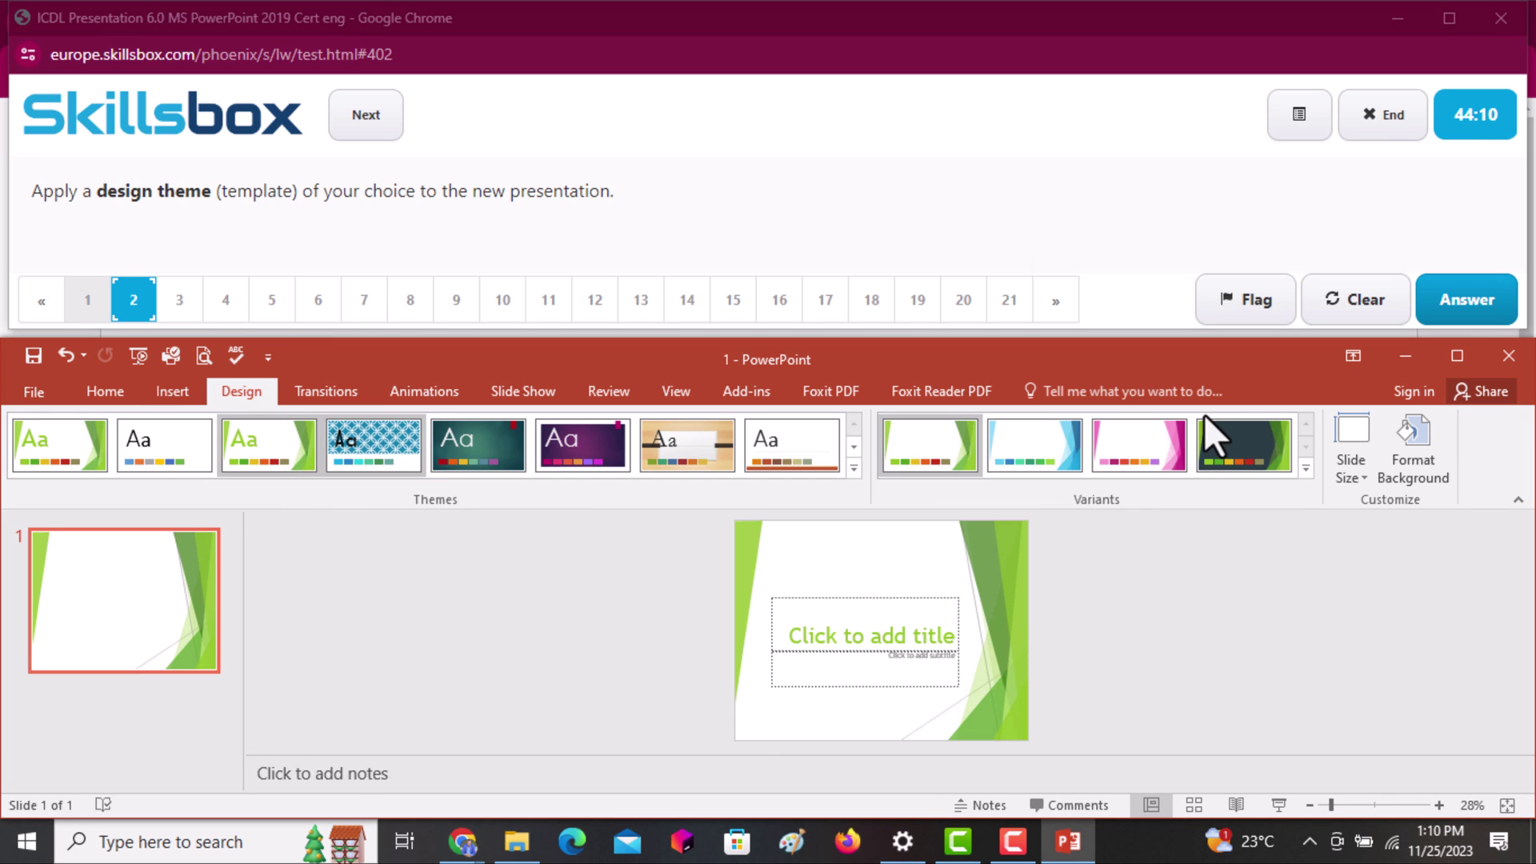
{"action": "left_click", "coordinate": [1477, 304]}
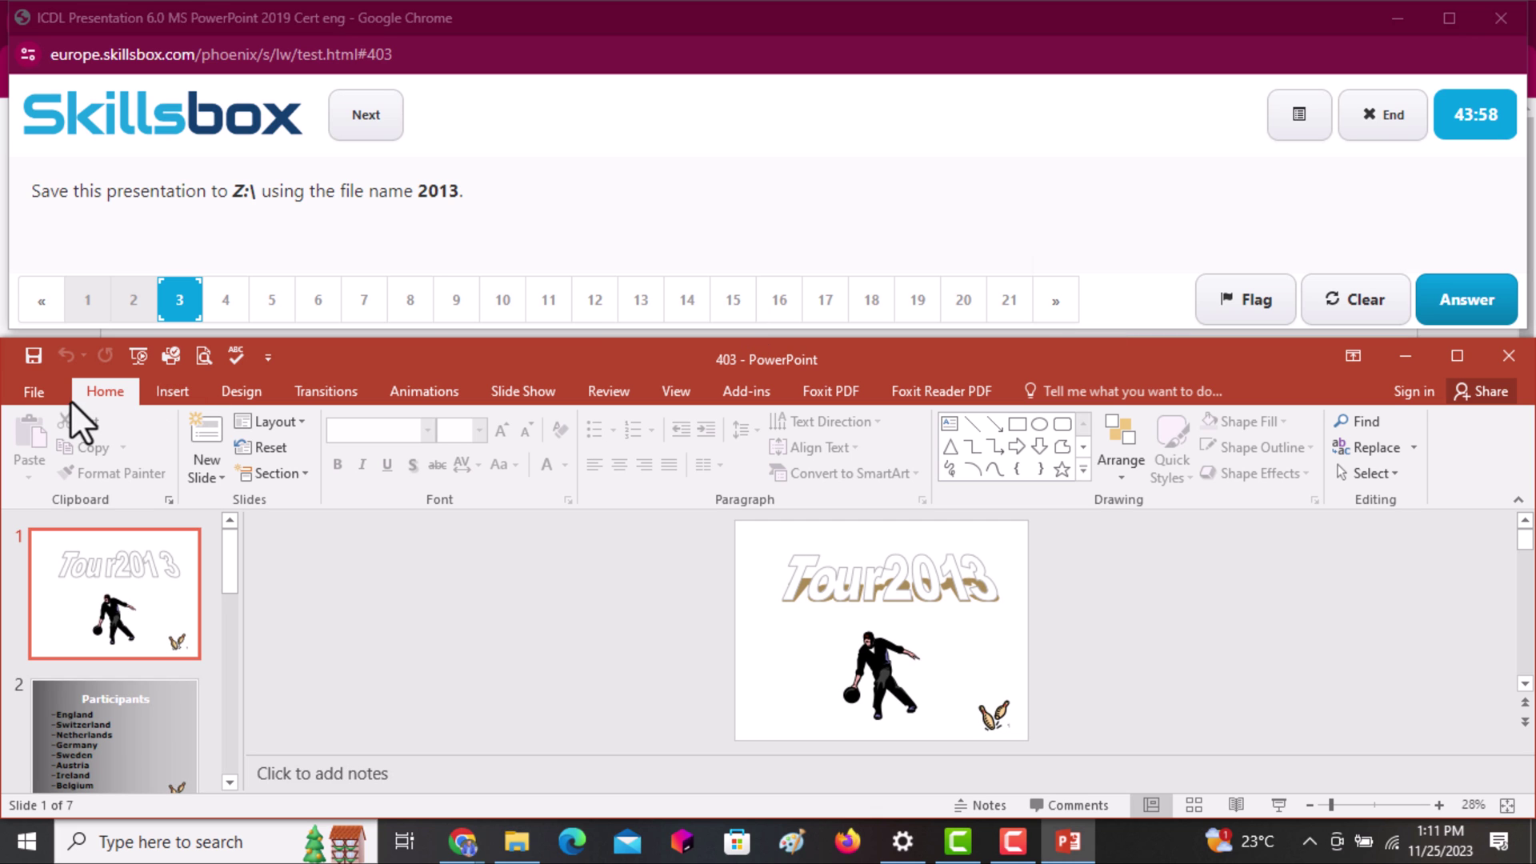
Save a copy of the presentation to Z:\ under the file name 2013 and submit the answer
{"action": "left_click", "coordinate": [57, 400]}
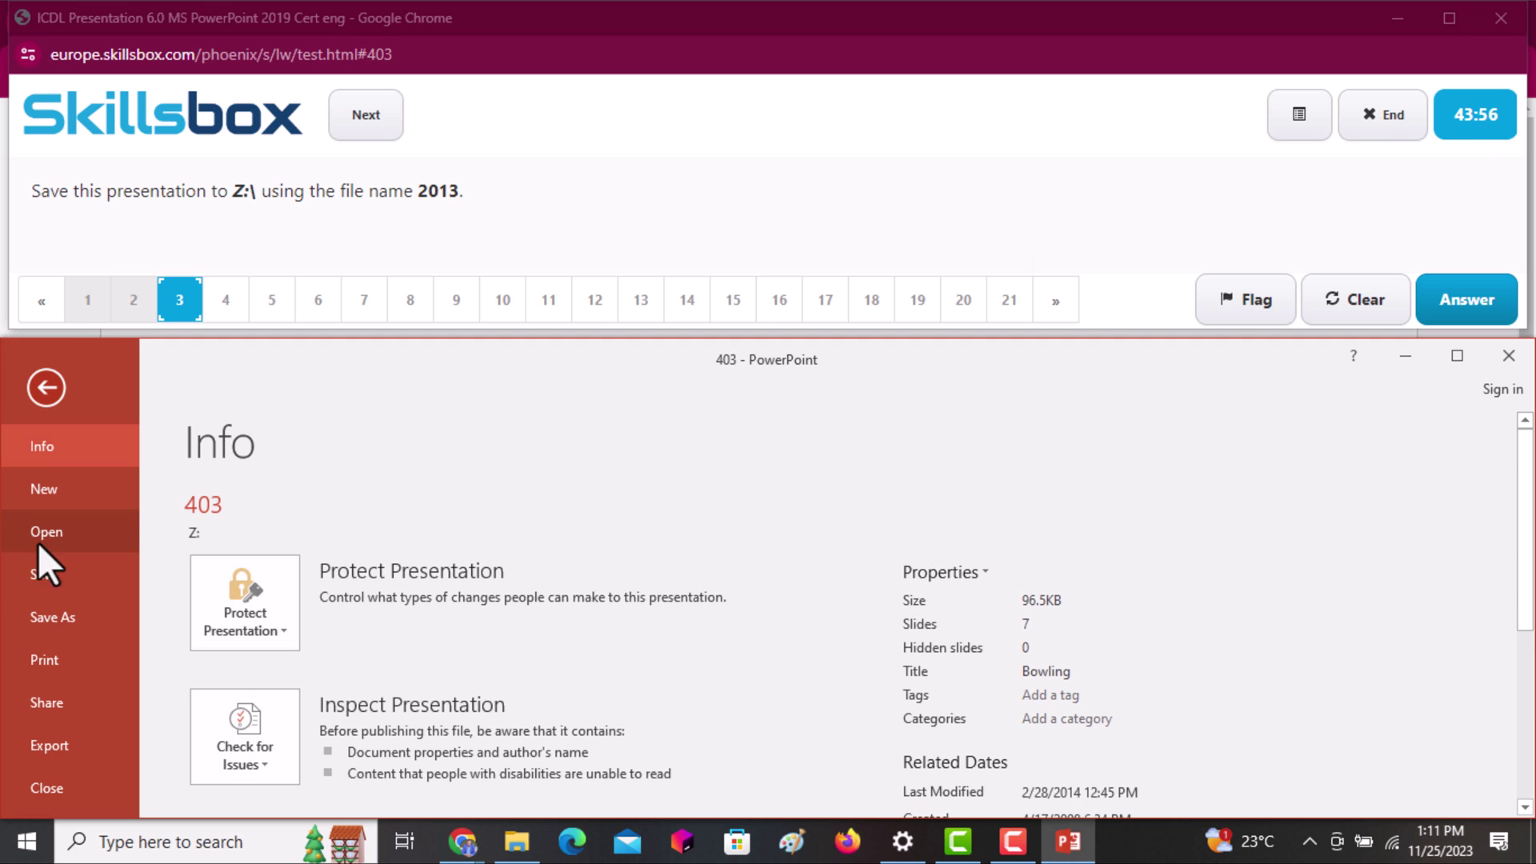
{"action": "left_click", "coordinate": [47, 613]}
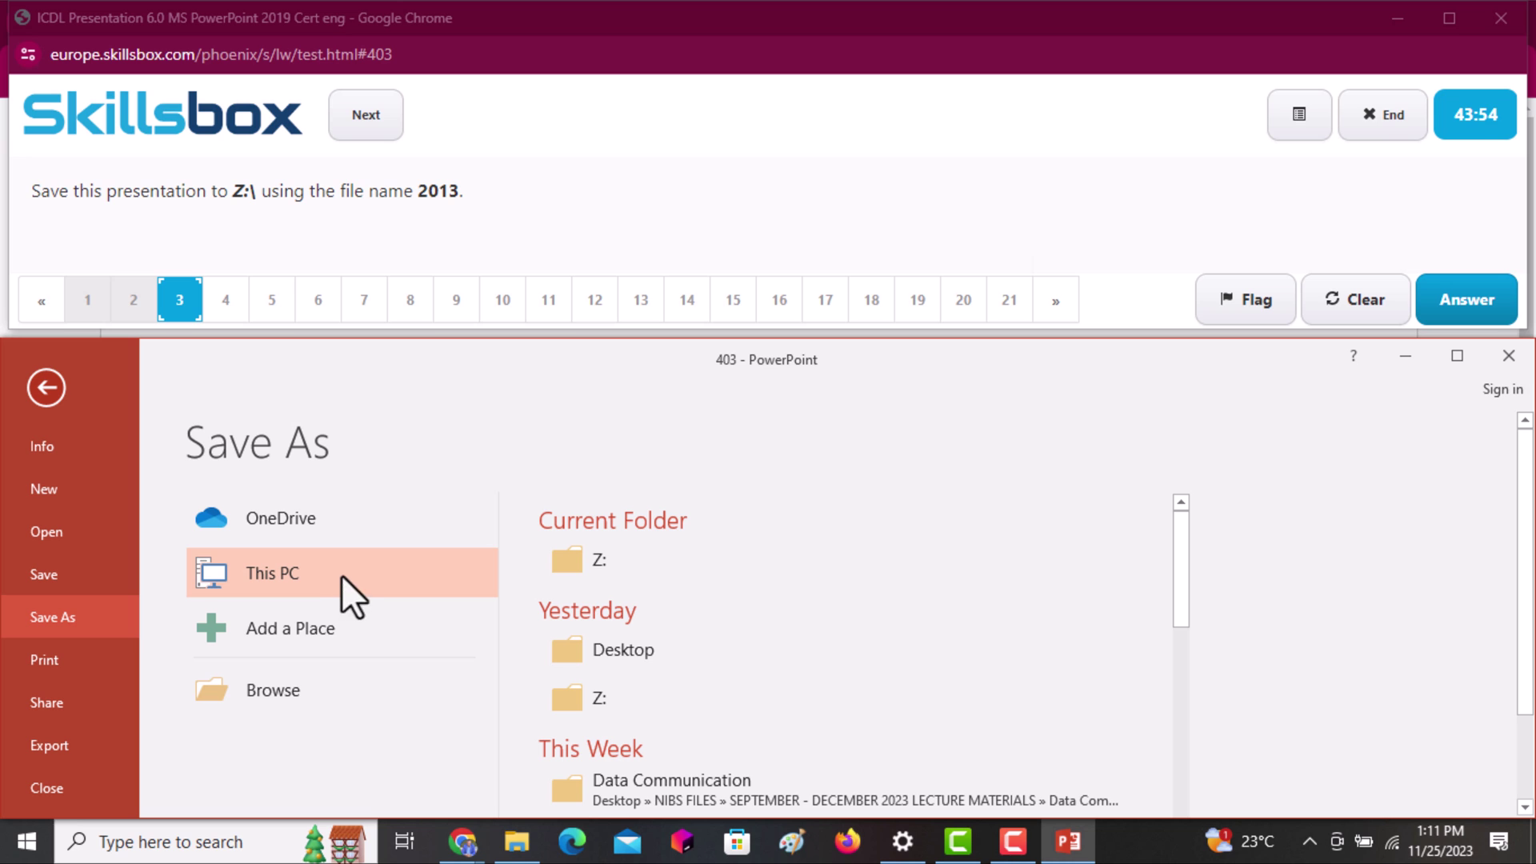
{"action": "left_click", "coordinate": [649, 558]}
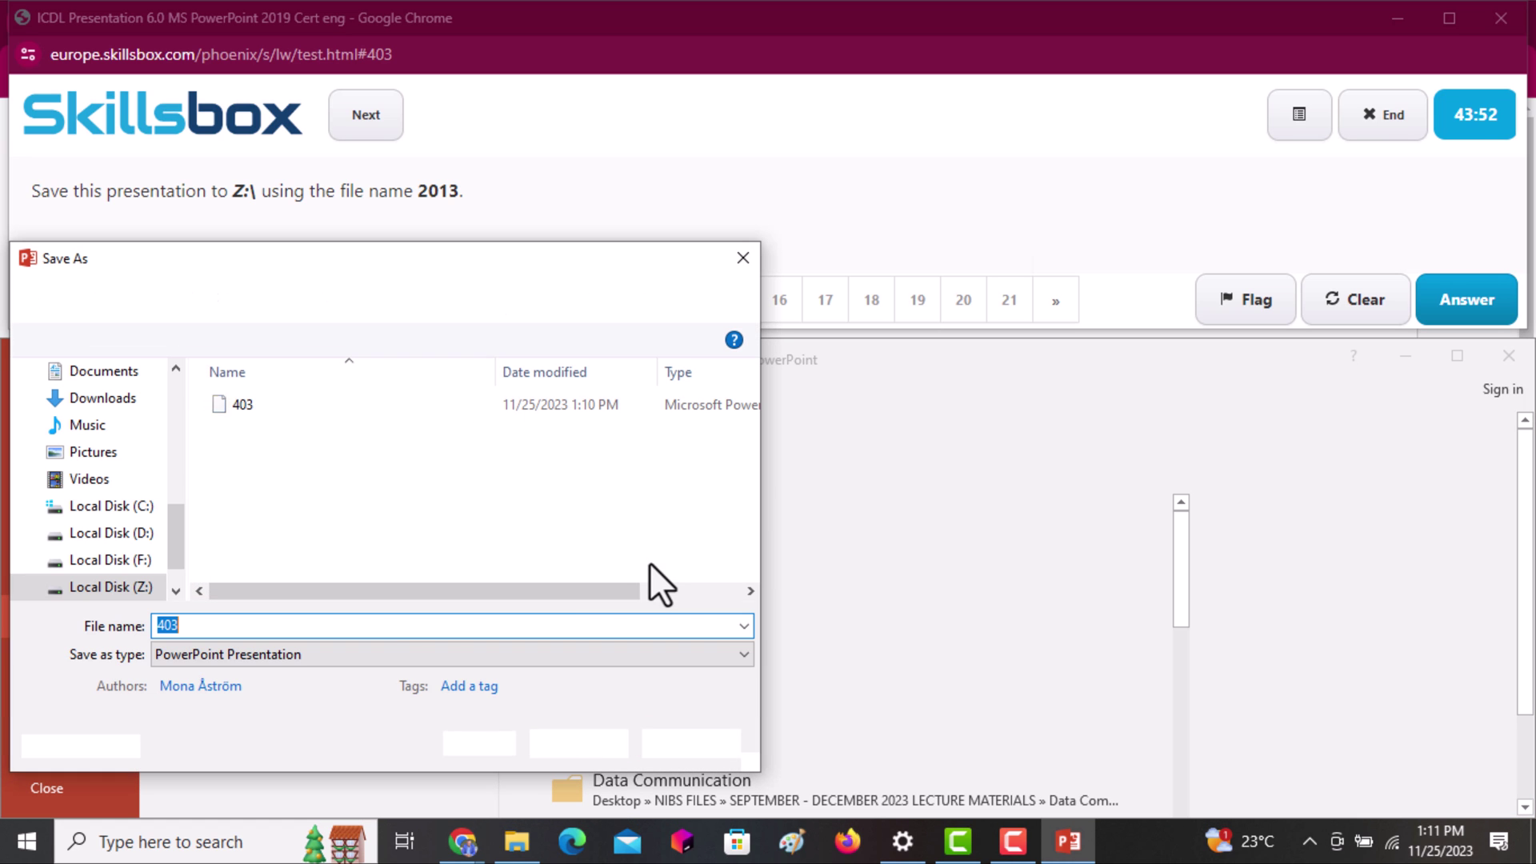
{"action": "type", "text": "2013"}
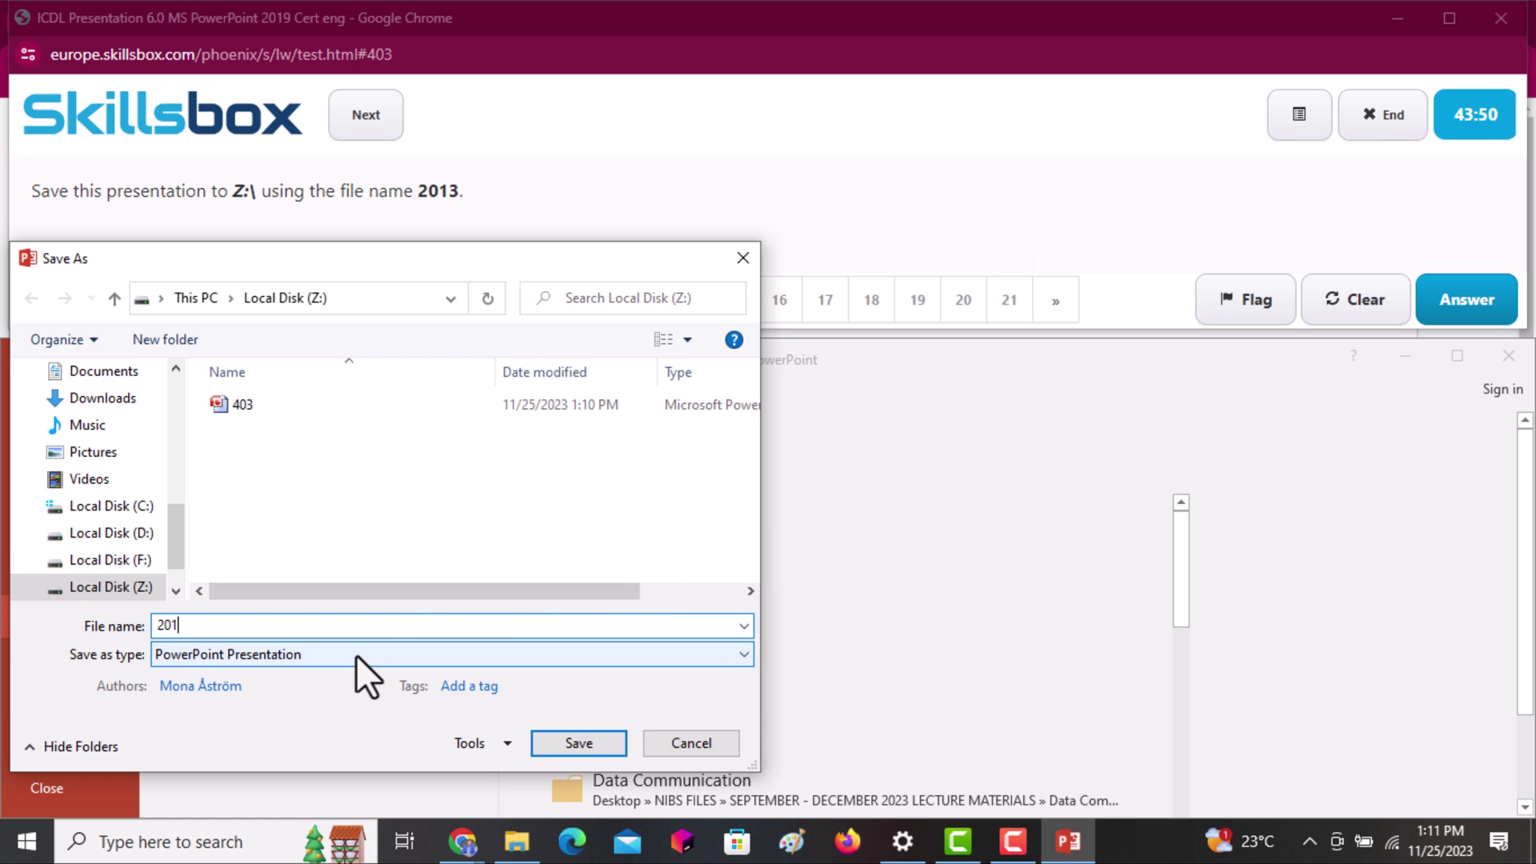
{"action": "left_click", "coordinate": [600, 746]}
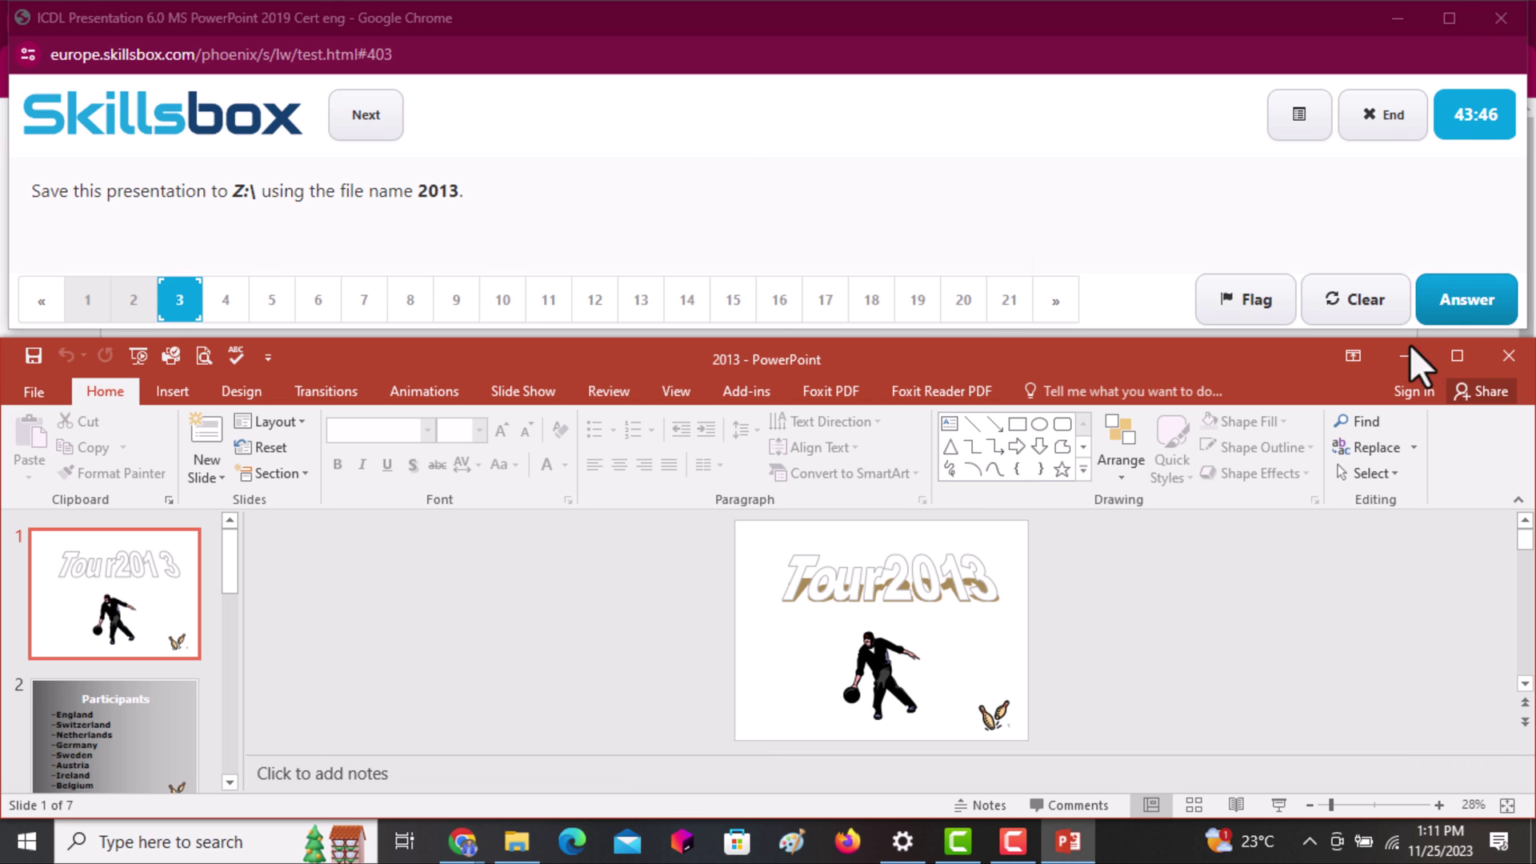
{"action": "left_click", "coordinate": [1487, 317]}
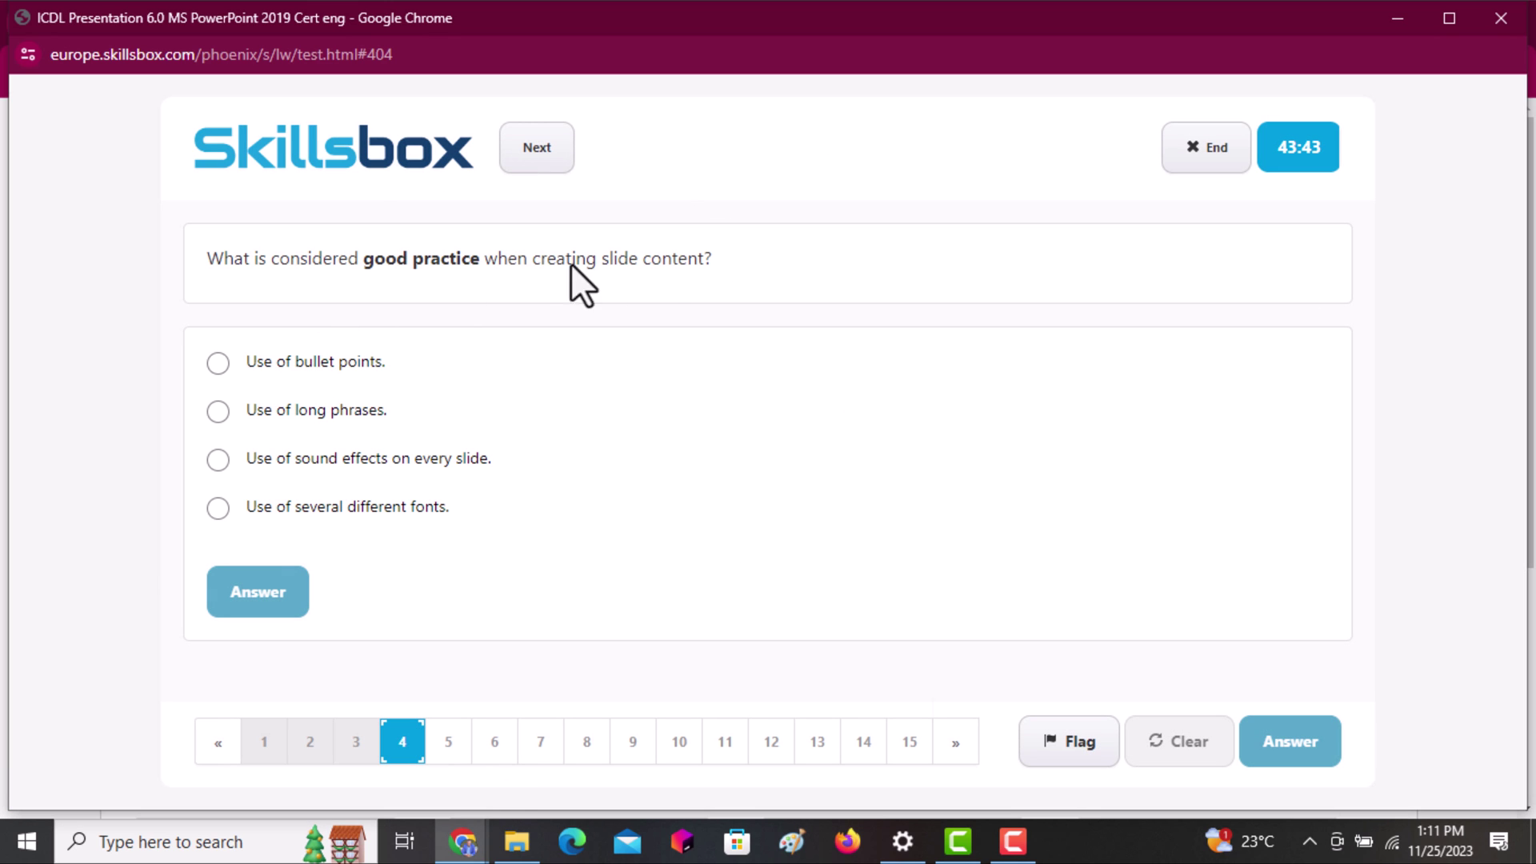
Answer the question on good practice for slide content with "Use of bullet points." and submit it
{"action": "left_click", "coordinate": [298, 364]}
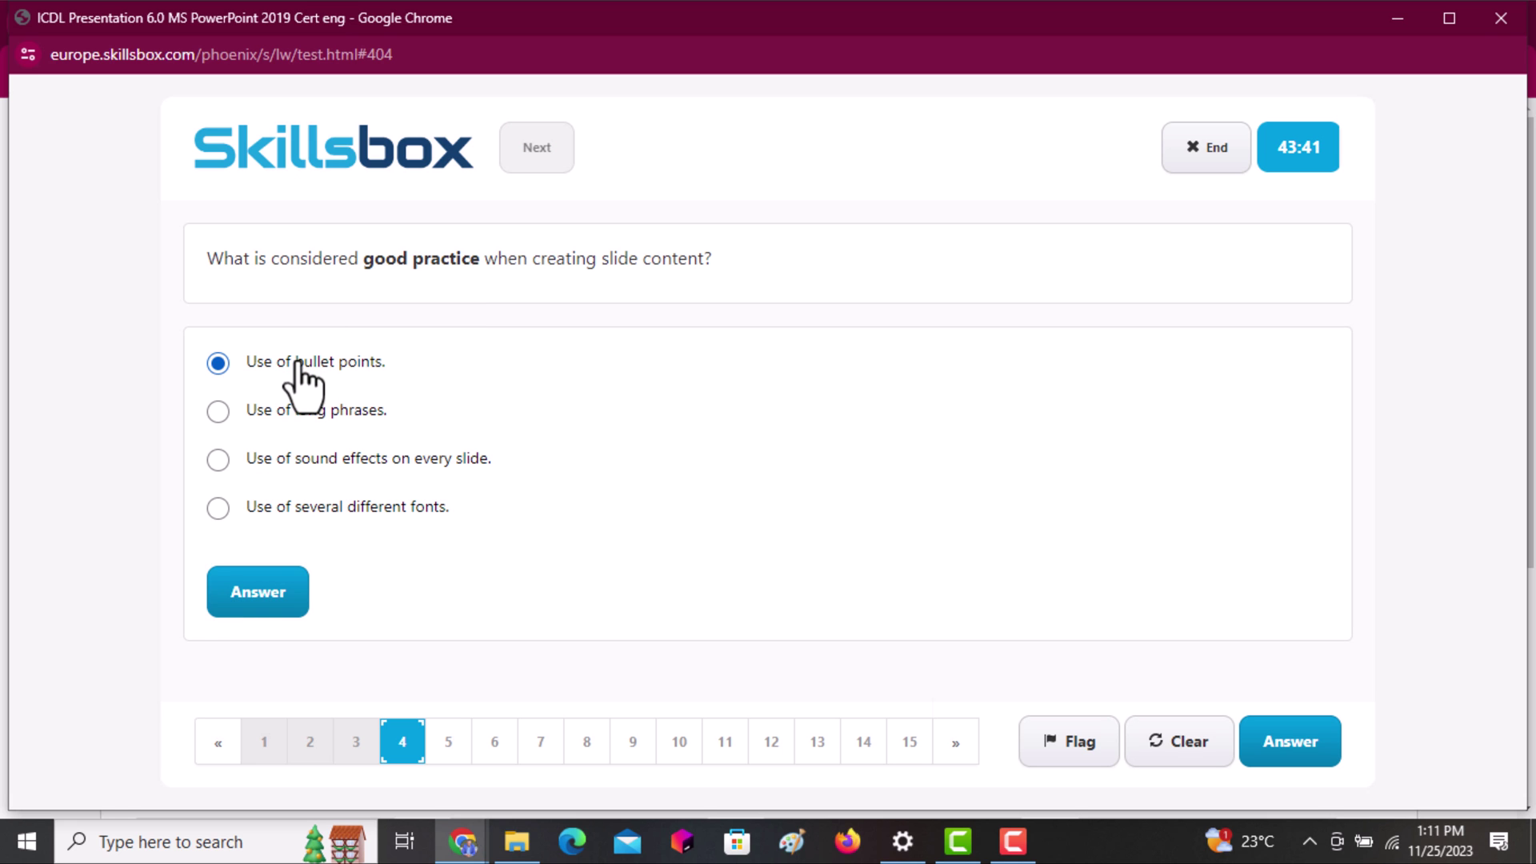
{"action": "left_click", "coordinate": [271, 601]}
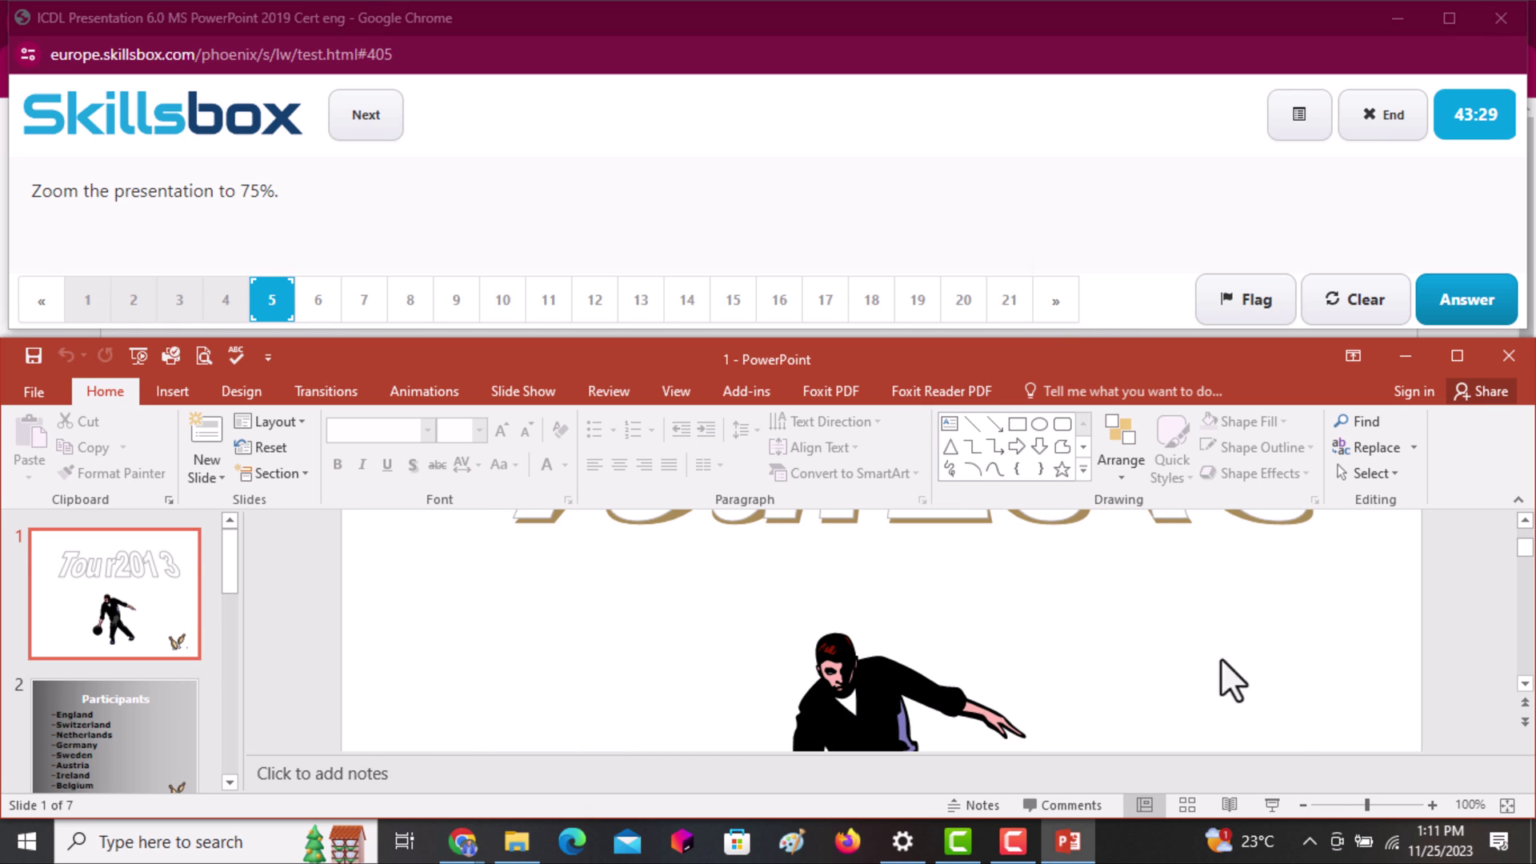
Set the presentation's zoom to a custom 75% and submit the answer
{"action": "left_click", "coordinate": [1463, 814]}
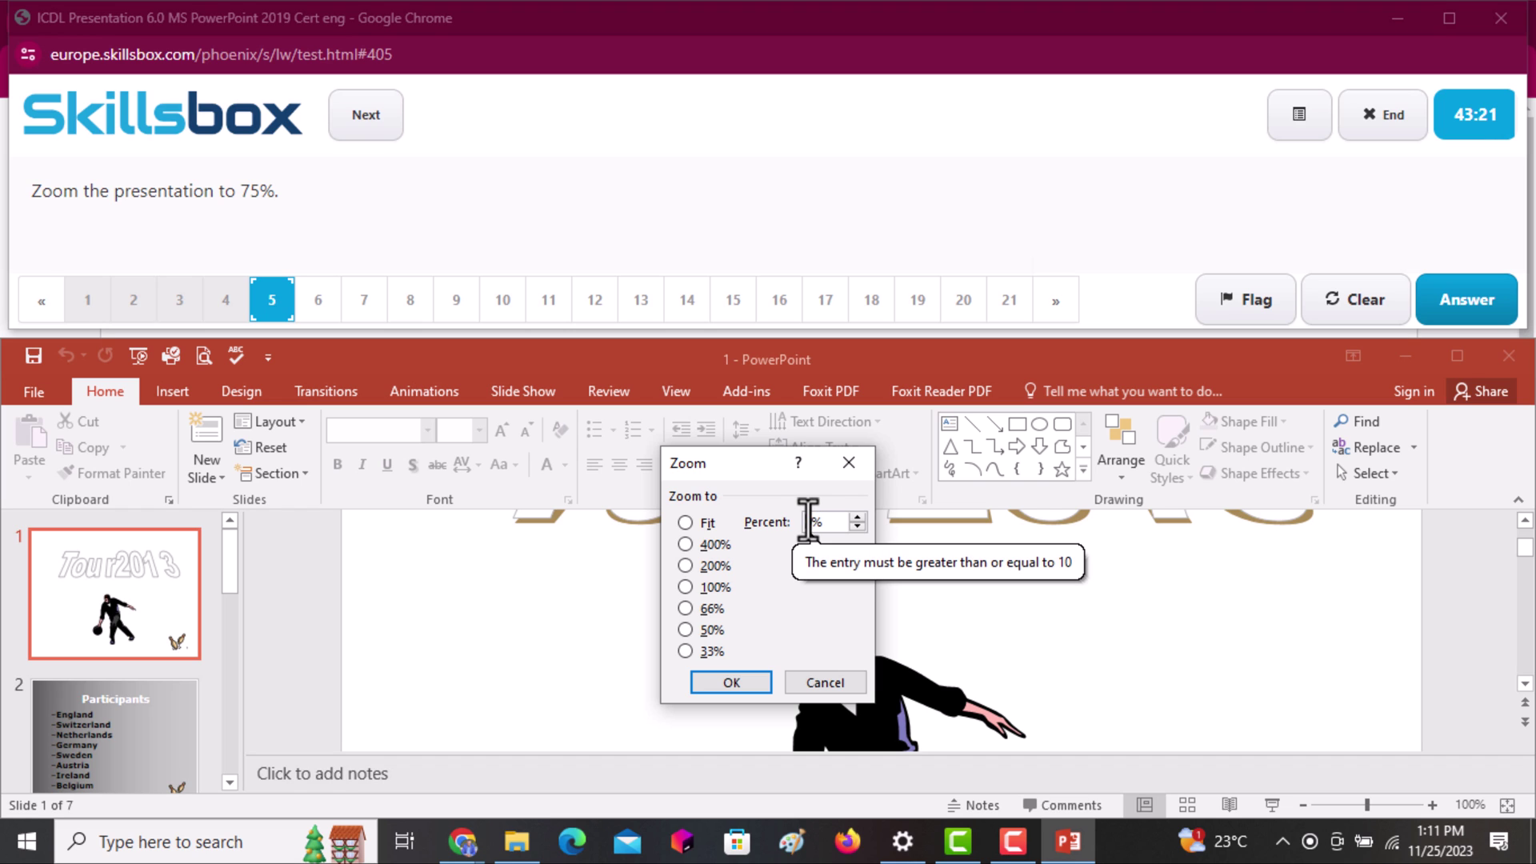
{"action": "key", "text": "BackSpace"}
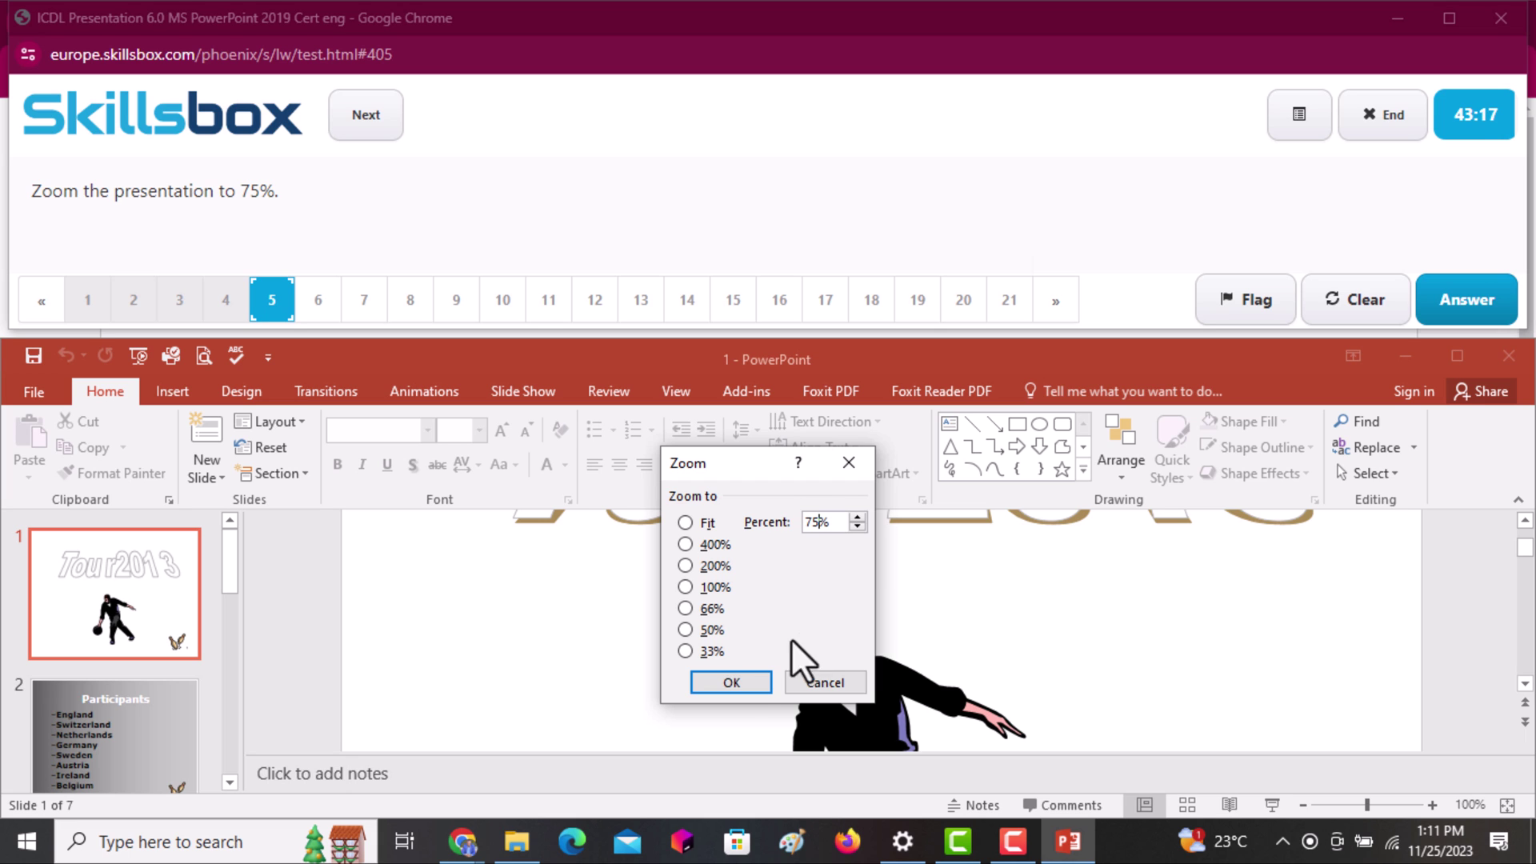
{"action": "left_click", "coordinate": [733, 679]}
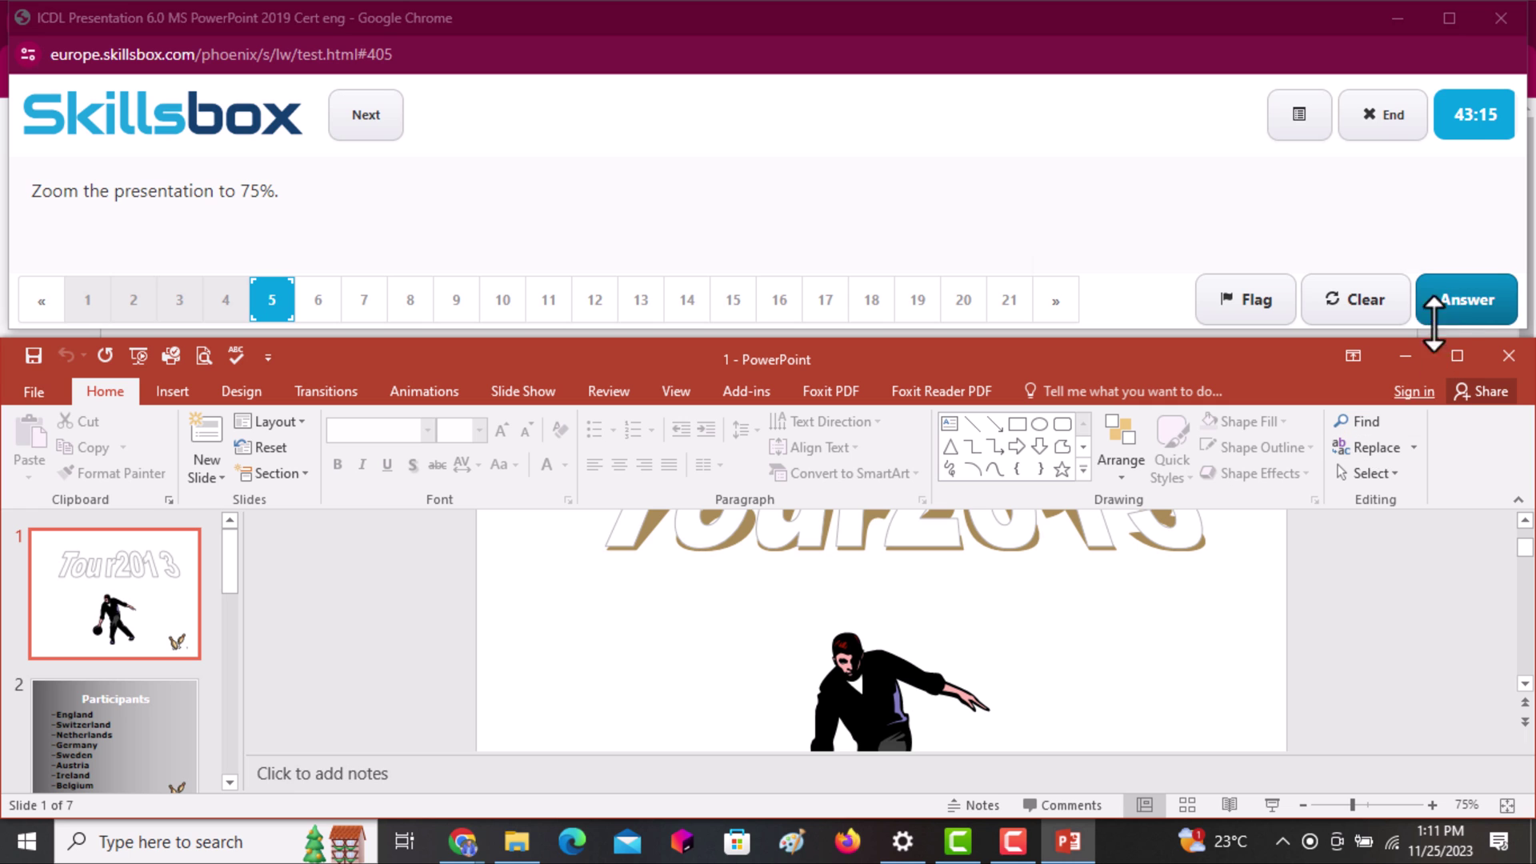
{"action": "left_click", "coordinate": [1453, 308]}
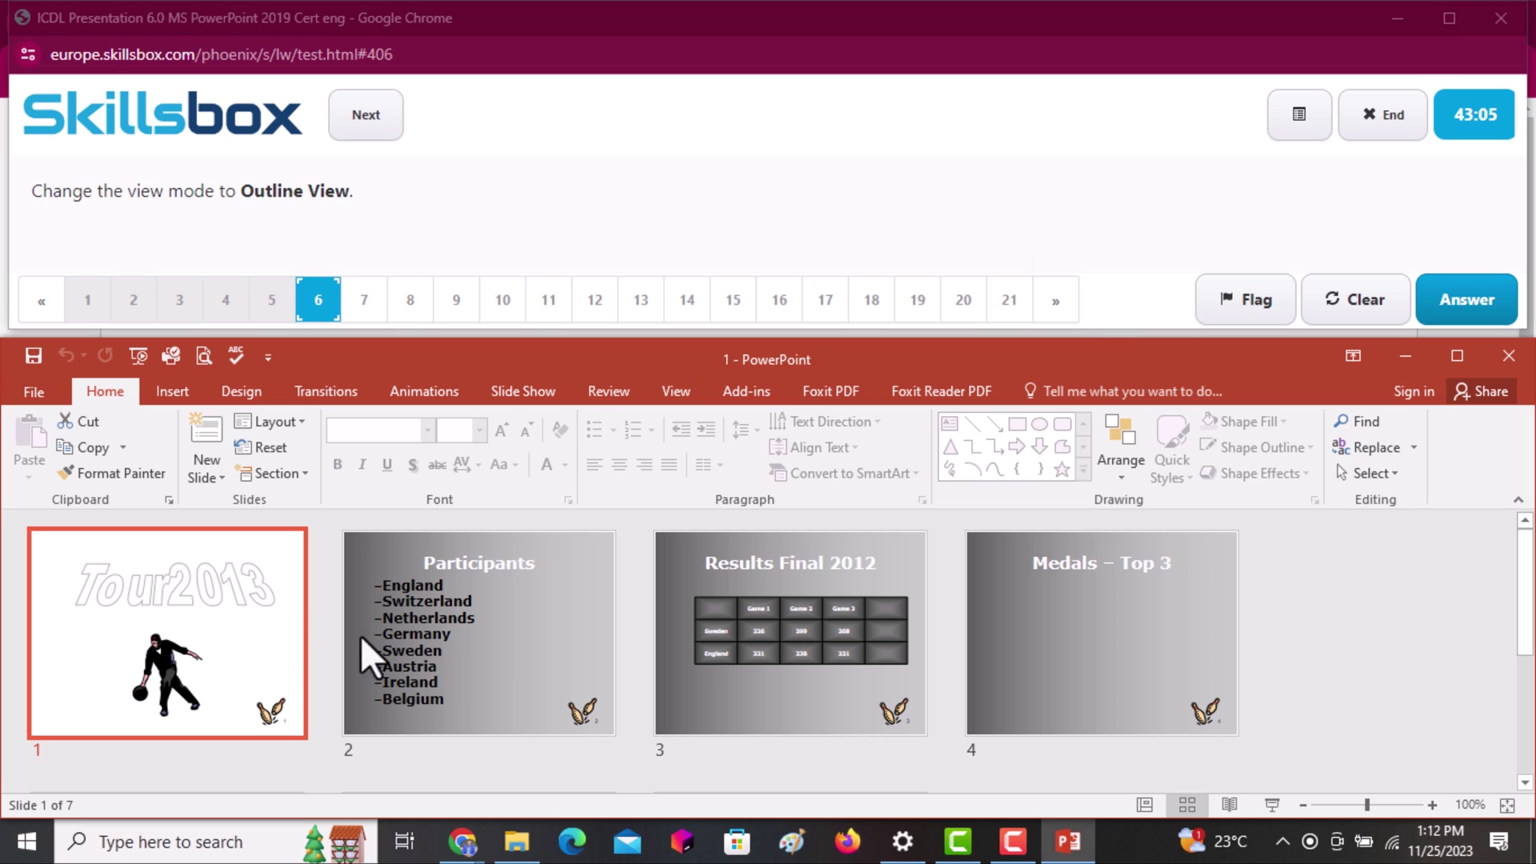
Switch the presentation's view mode to Outline View and submit the answer
{"action": "left_click", "coordinate": [672, 394]}
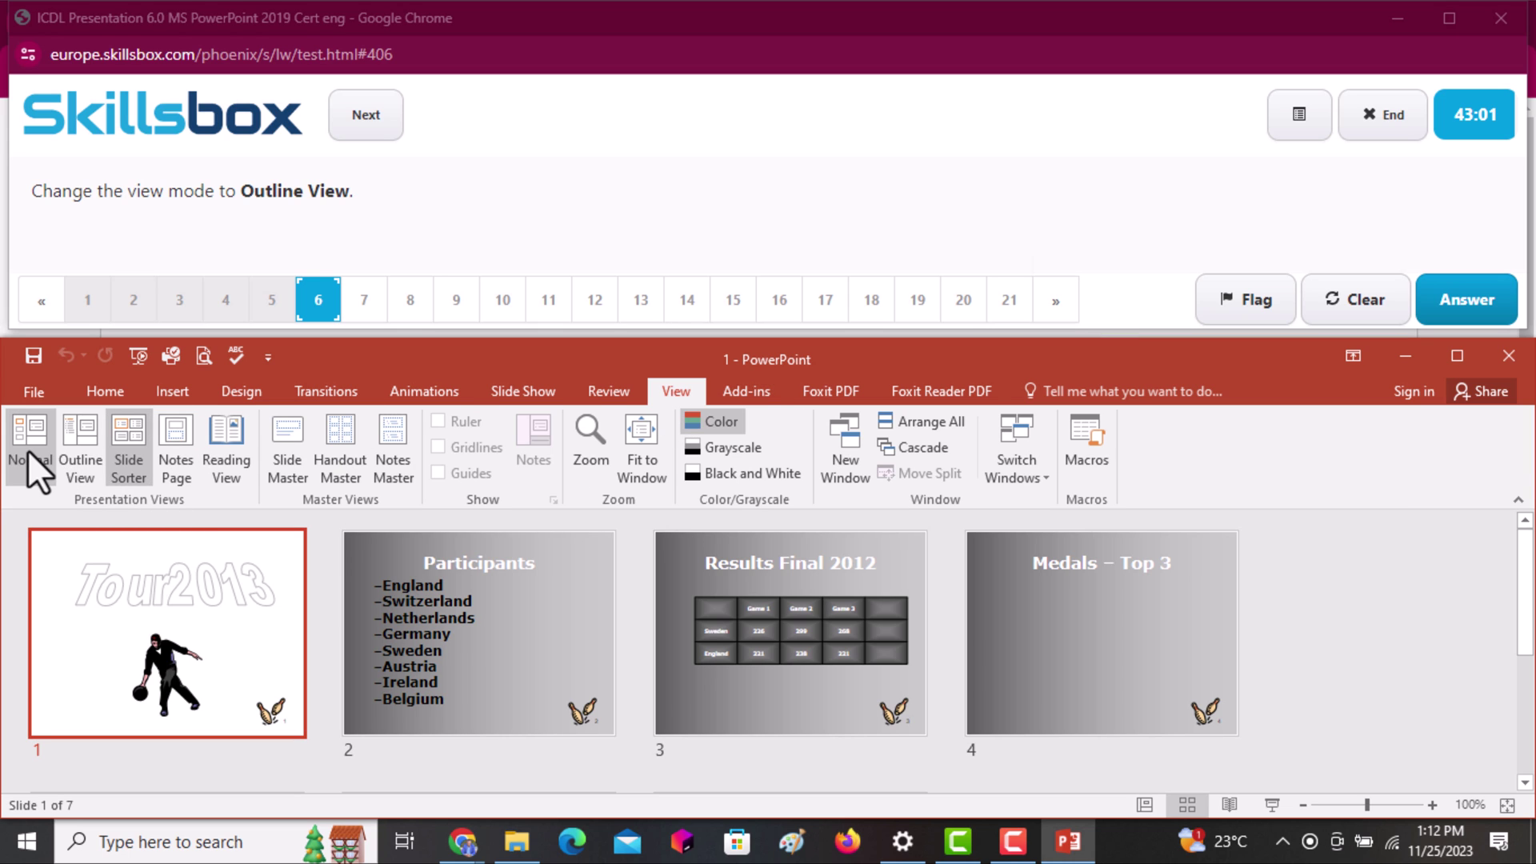
{"action": "left_click", "coordinate": [80, 464]}
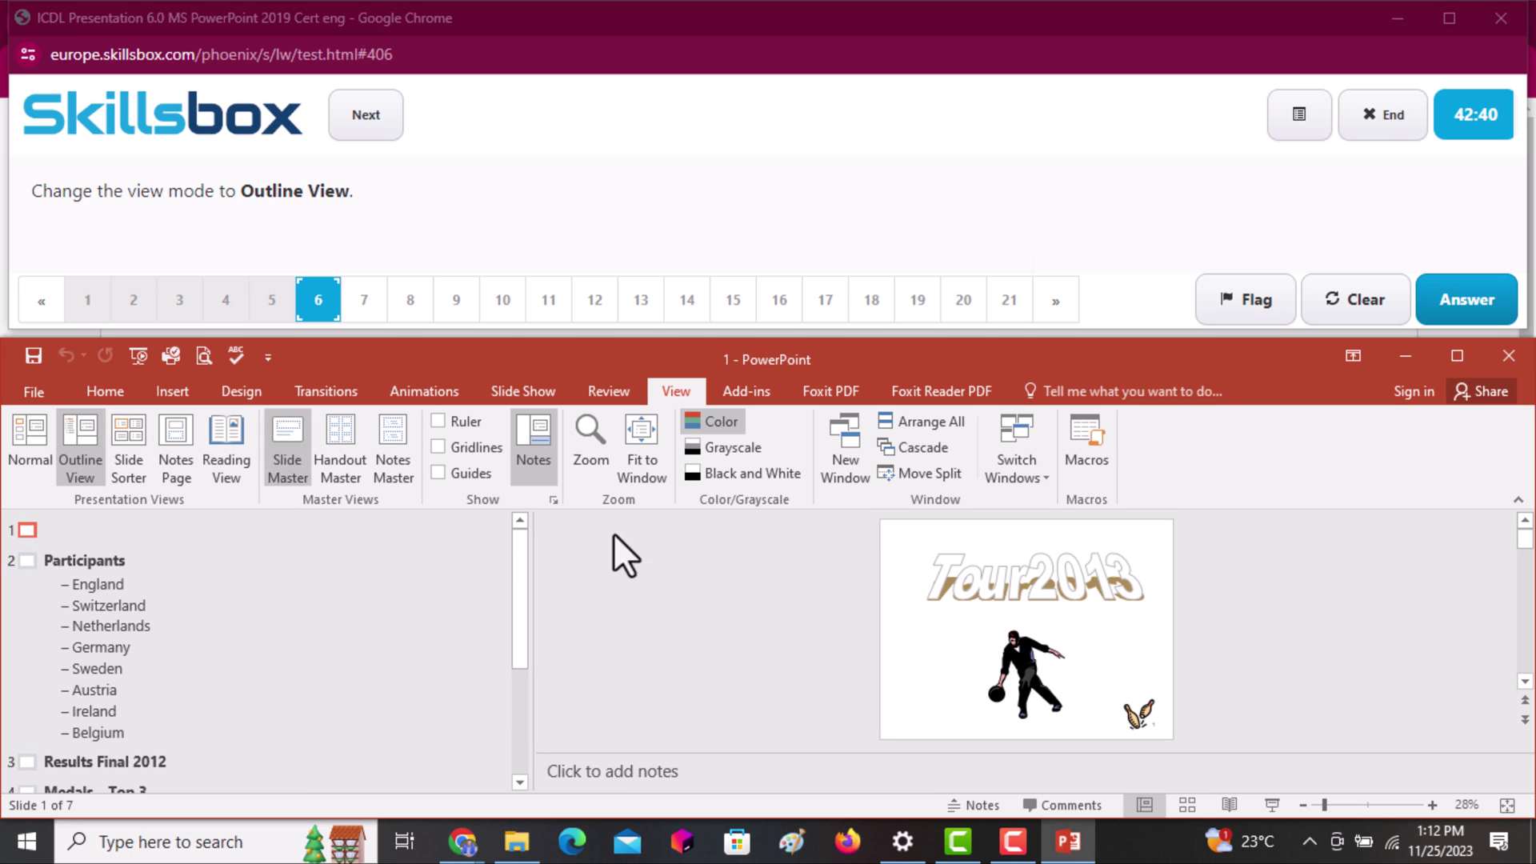
{"action": "left_click", "coordinate": [1487, 296]}
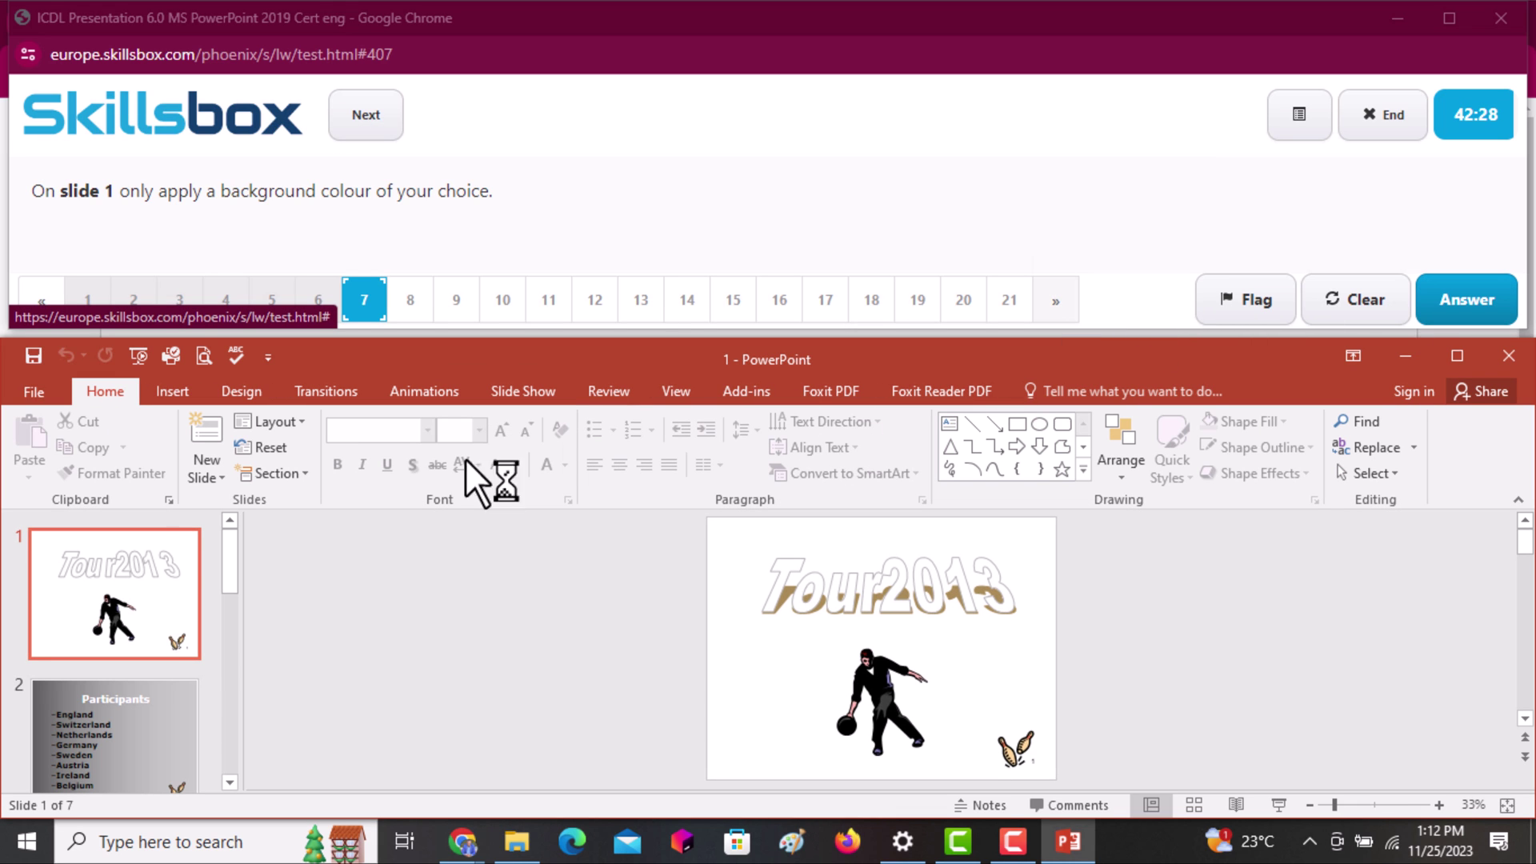
Give slide 1 only a solid red background colour and submit the answer
{"action": "right_click", "coordinate": [45, 582]}
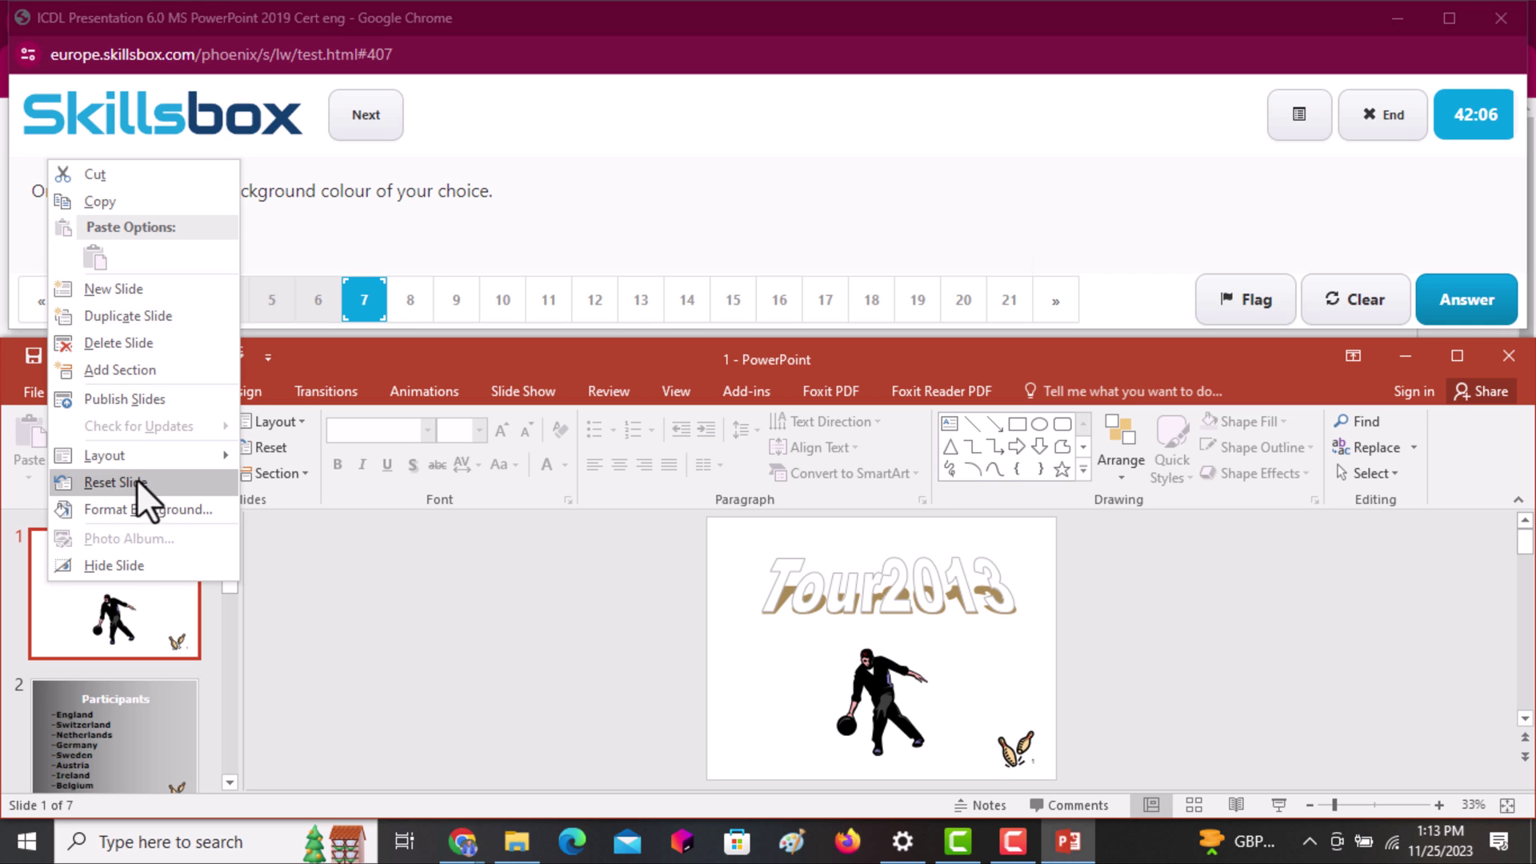
{"action": "left_click", "coordinate": [135, 511]}
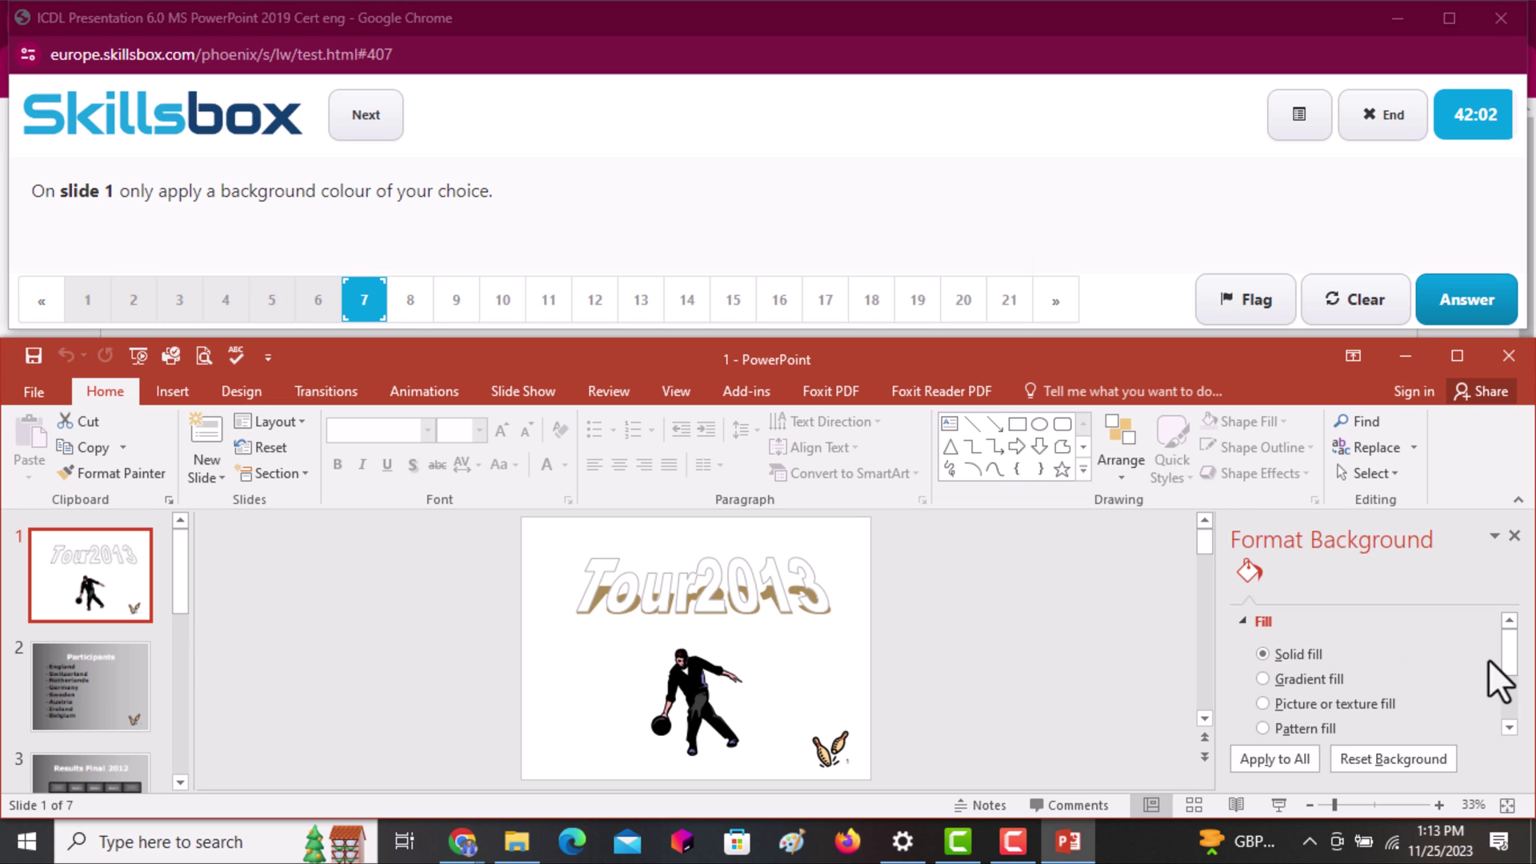
{"action": "left_click_drag", "start_coordinate": [1509, 664], "coordinate": [1511, 706]}
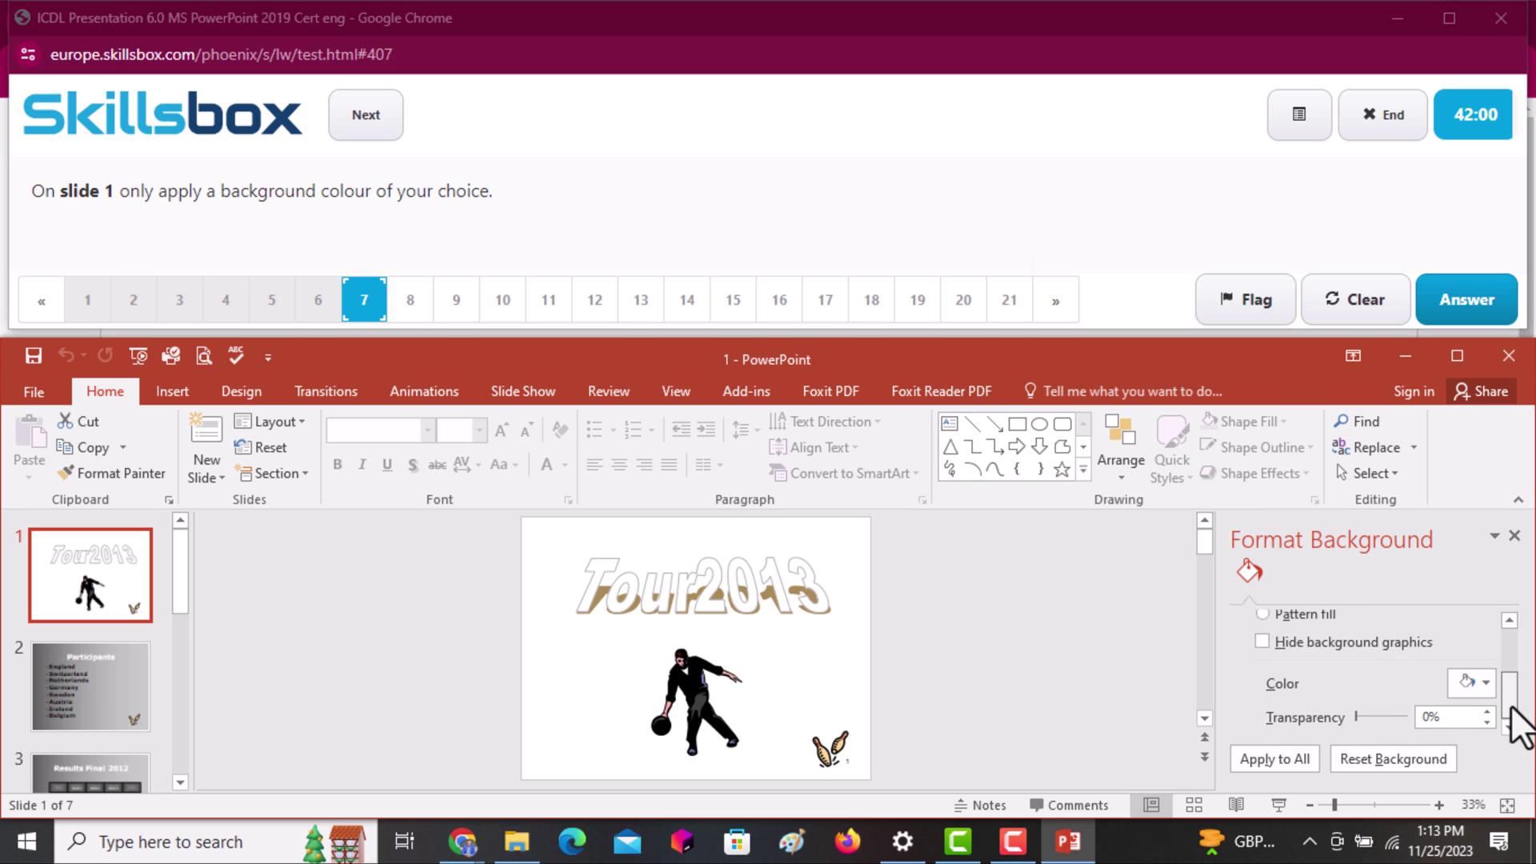
{"action": "left_click", "coordinate": [1490, 689]}
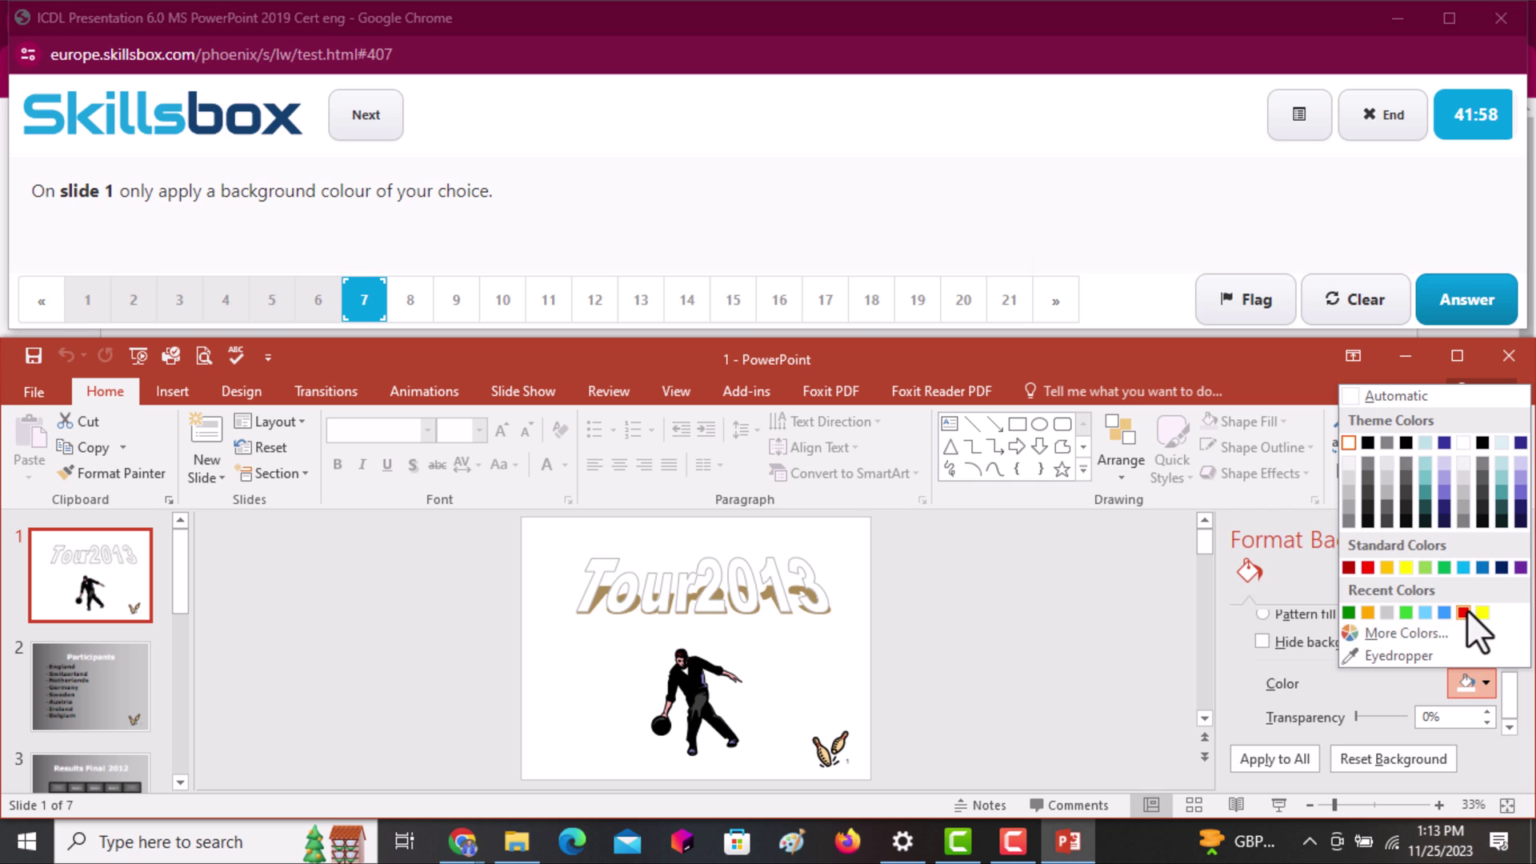
{"action": "left_click", "coordinate": [1467, 608]}
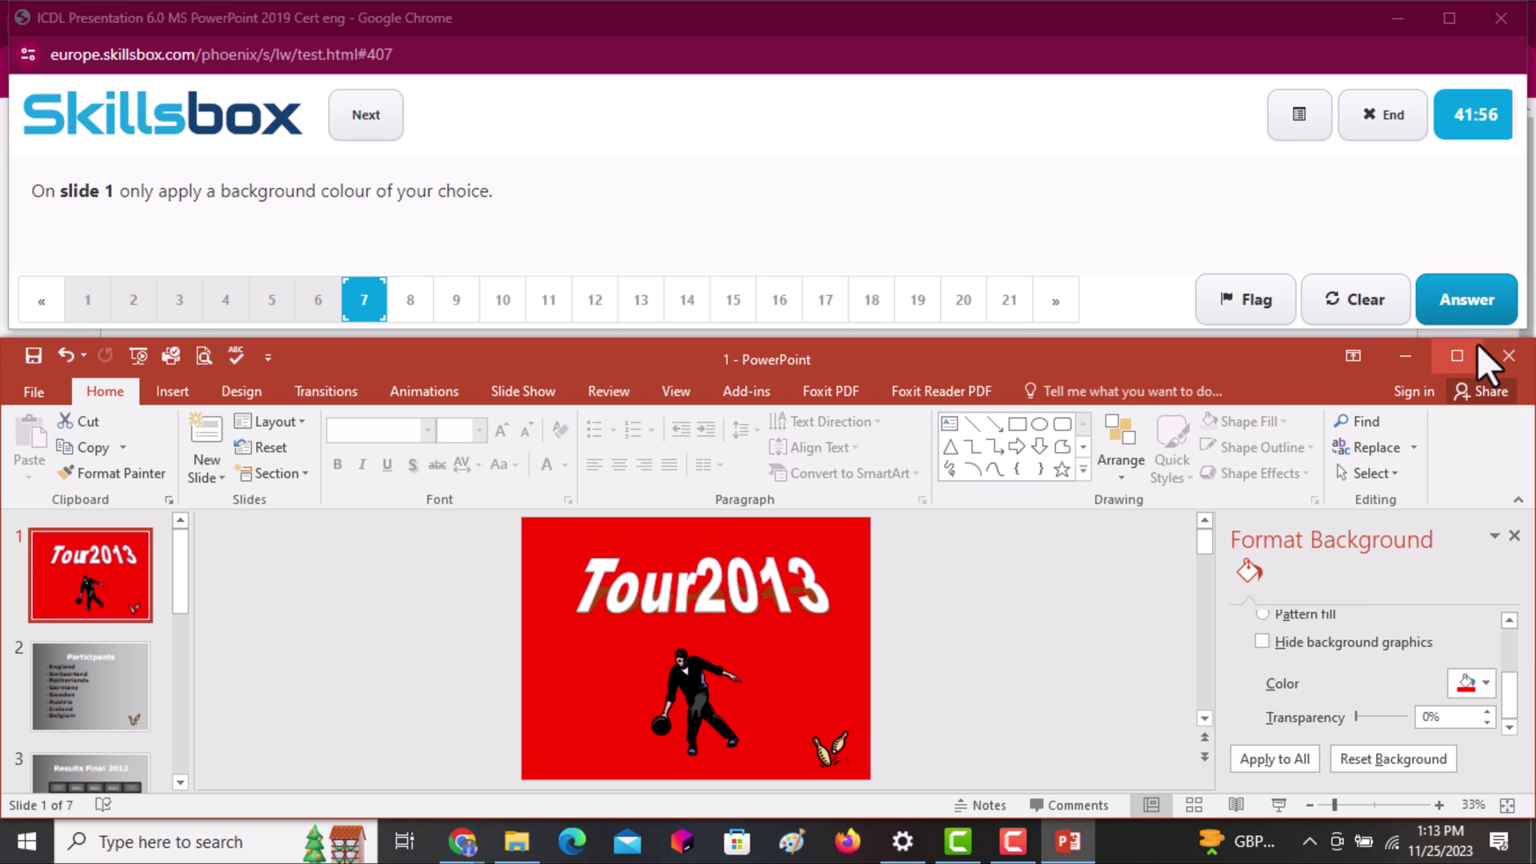
{"action": "left_click", "coordinate": [1472, 304]}
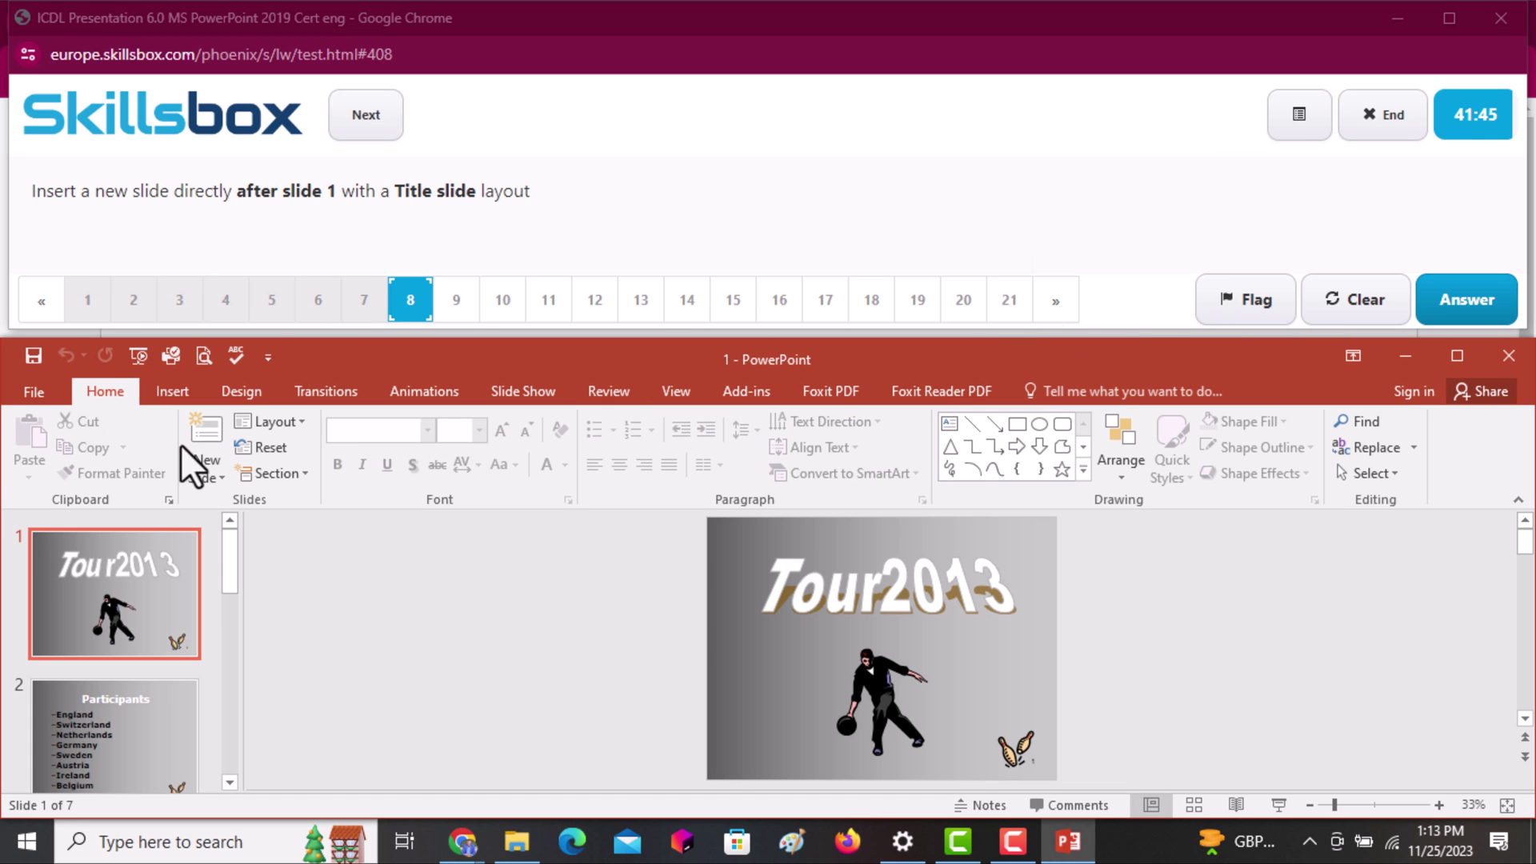
Insert a new slide with the Title Slide layout directly after slide 1 and submit the answer
{"action": "left_click", "coordinate": [224, 477]}
{"action": "left_click", "coordinate": [224, 480]}
{"action": "left_click", "coordinate": [224, 482]}
{"action": "left_click", "coordinate": [227, 122]}
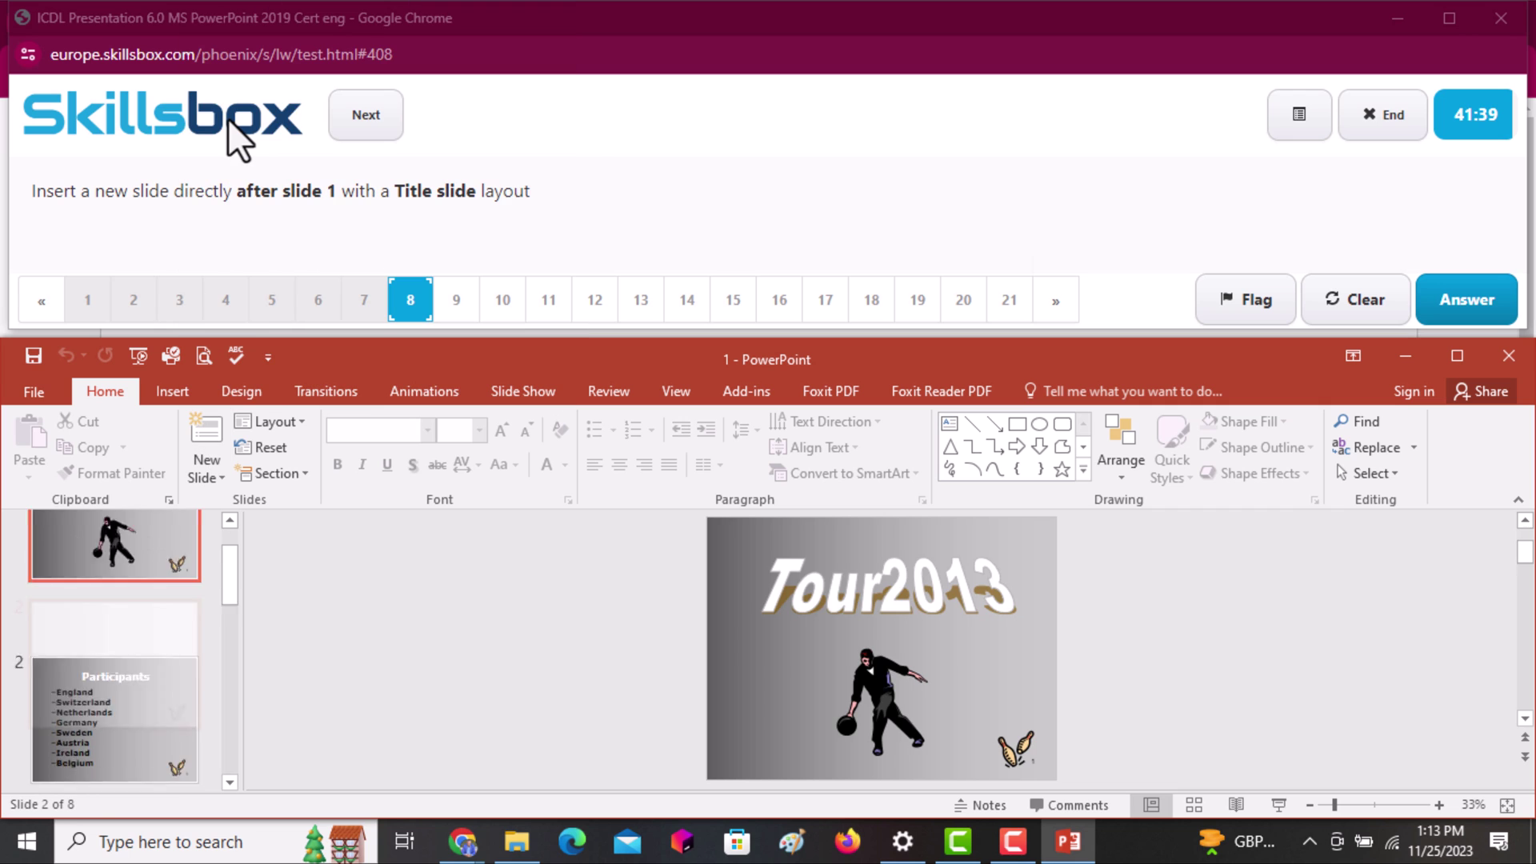
{"action": "left_click", "coordinate": [1476, 303]}
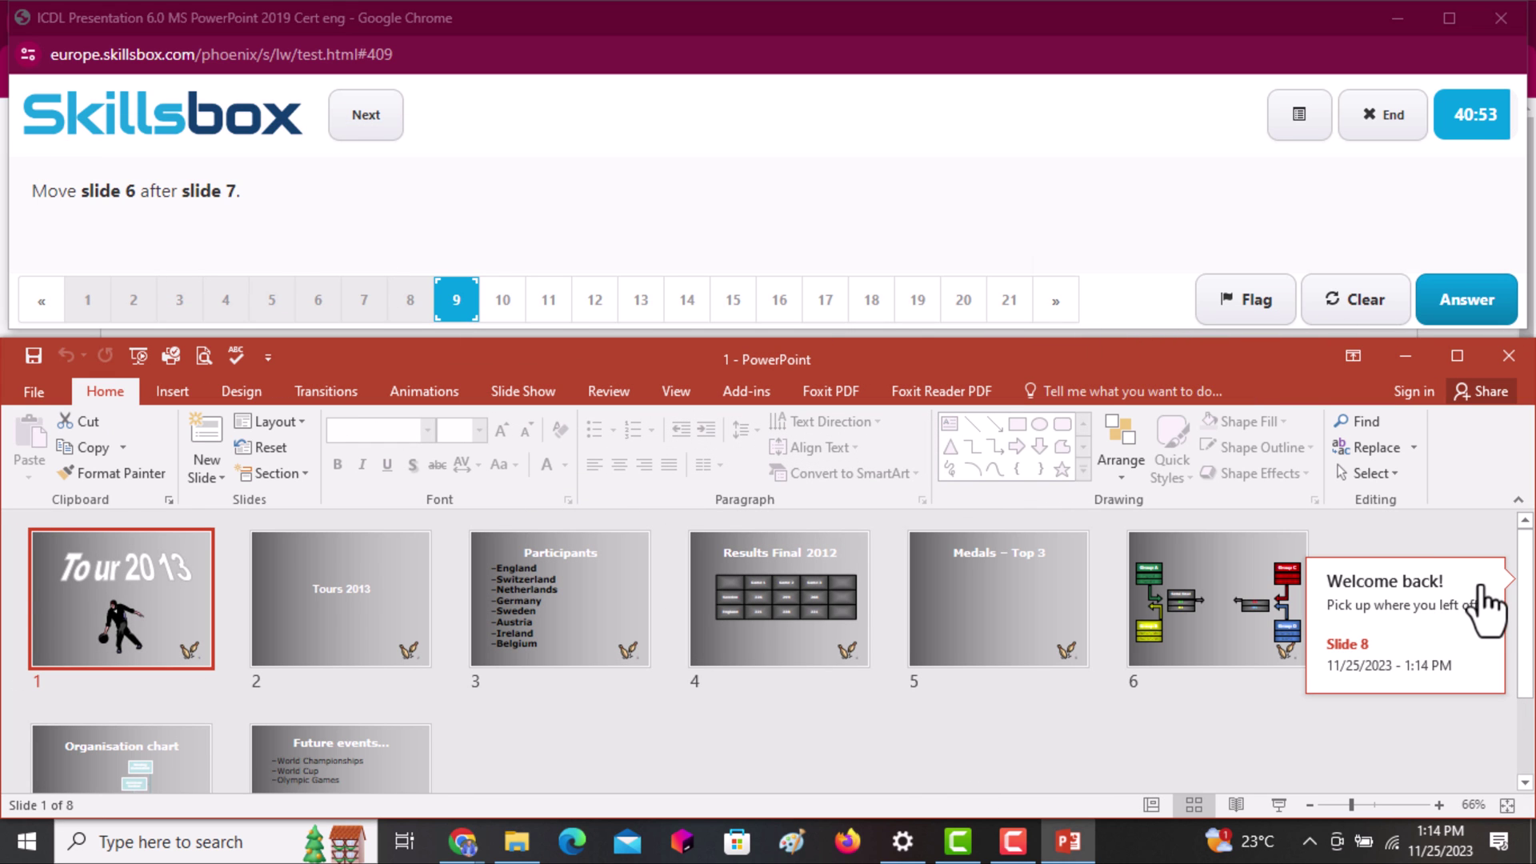
Move slide 6 after slide 7 in the slide sorter and submit the answer
{"action": "left_click", "coordinate": [1100, 719]}
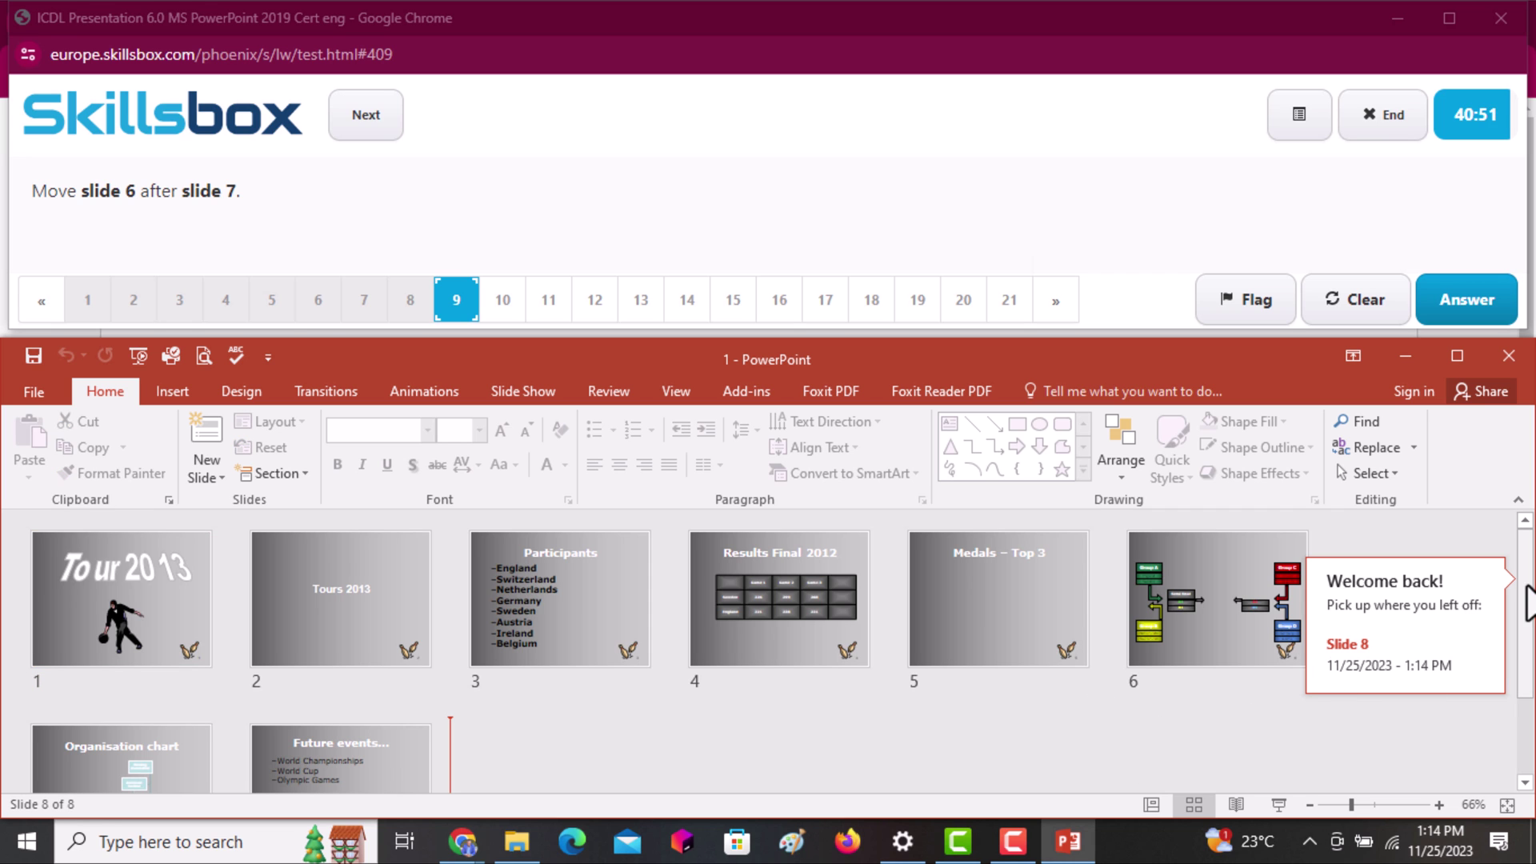
{"action": "left_click_drag", "start_coordinate": [1528, 596], "coordinate": [1530, 658]}
{"action": "left_click_drag", "start_coordinate": [1227, 526], "coordinate": [1422, 623]}
{"action": "left_click", "coordinate": [1467, 314]}
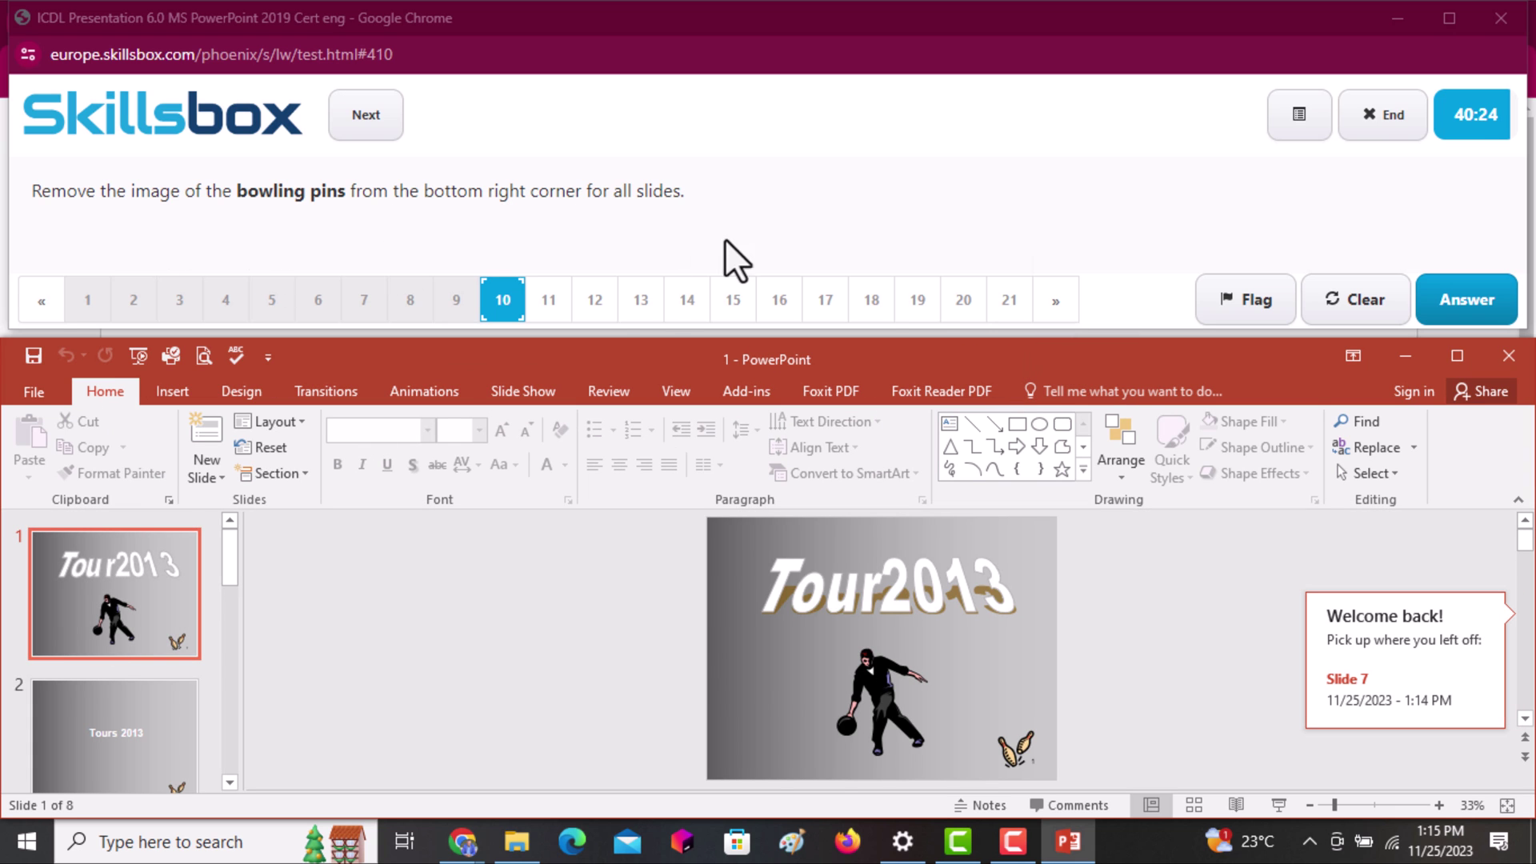
Delete the bowling pins image from the main slide master, close the master view and submit the answer
{"action": "left_click", "coordinate": [672, 392]}
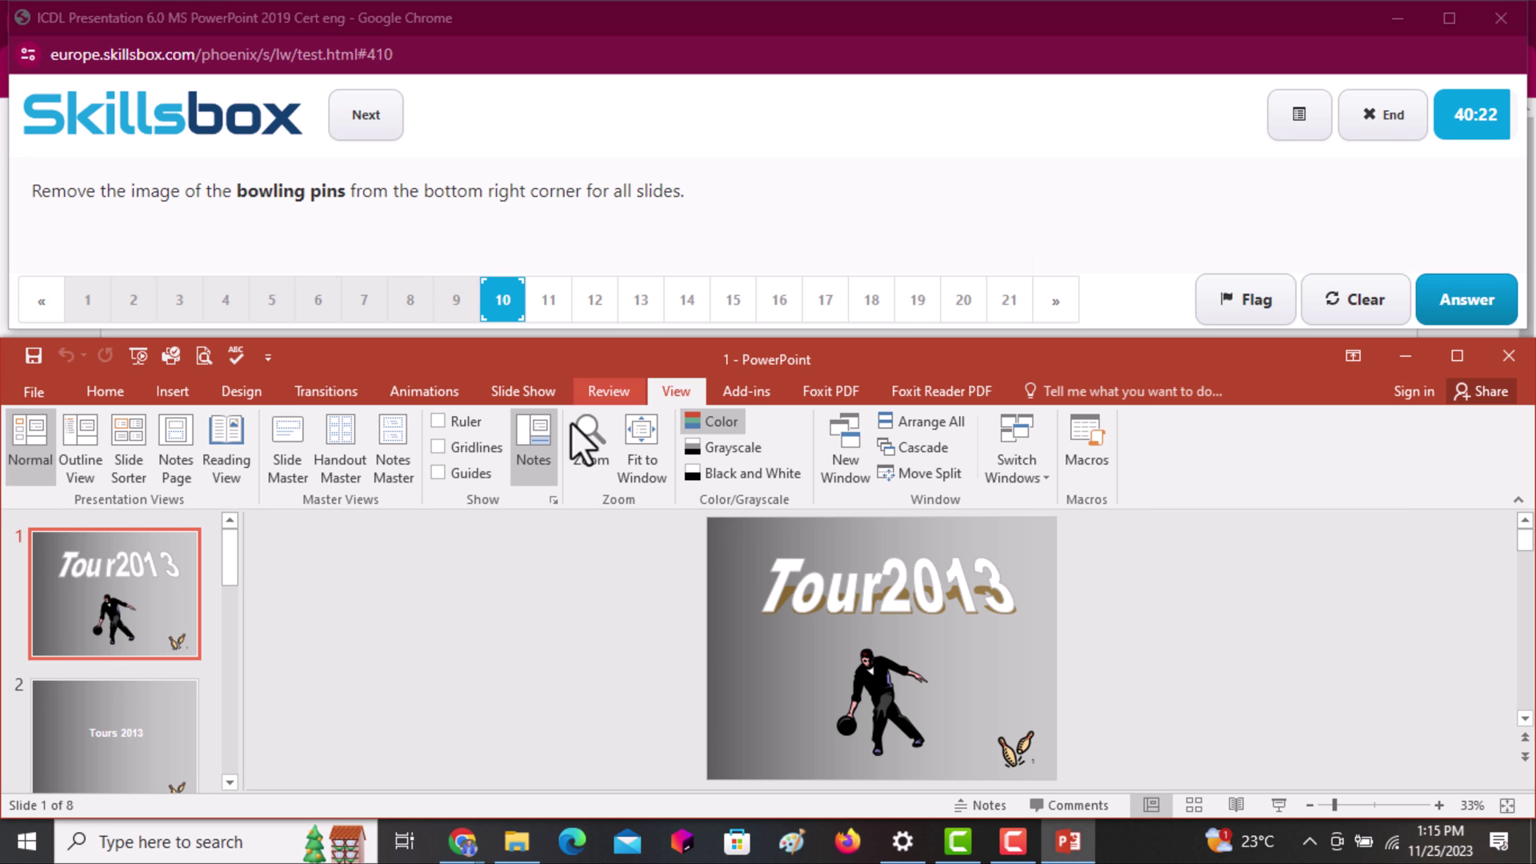
{"action": "left_click", "coordinate": [289, 464]}
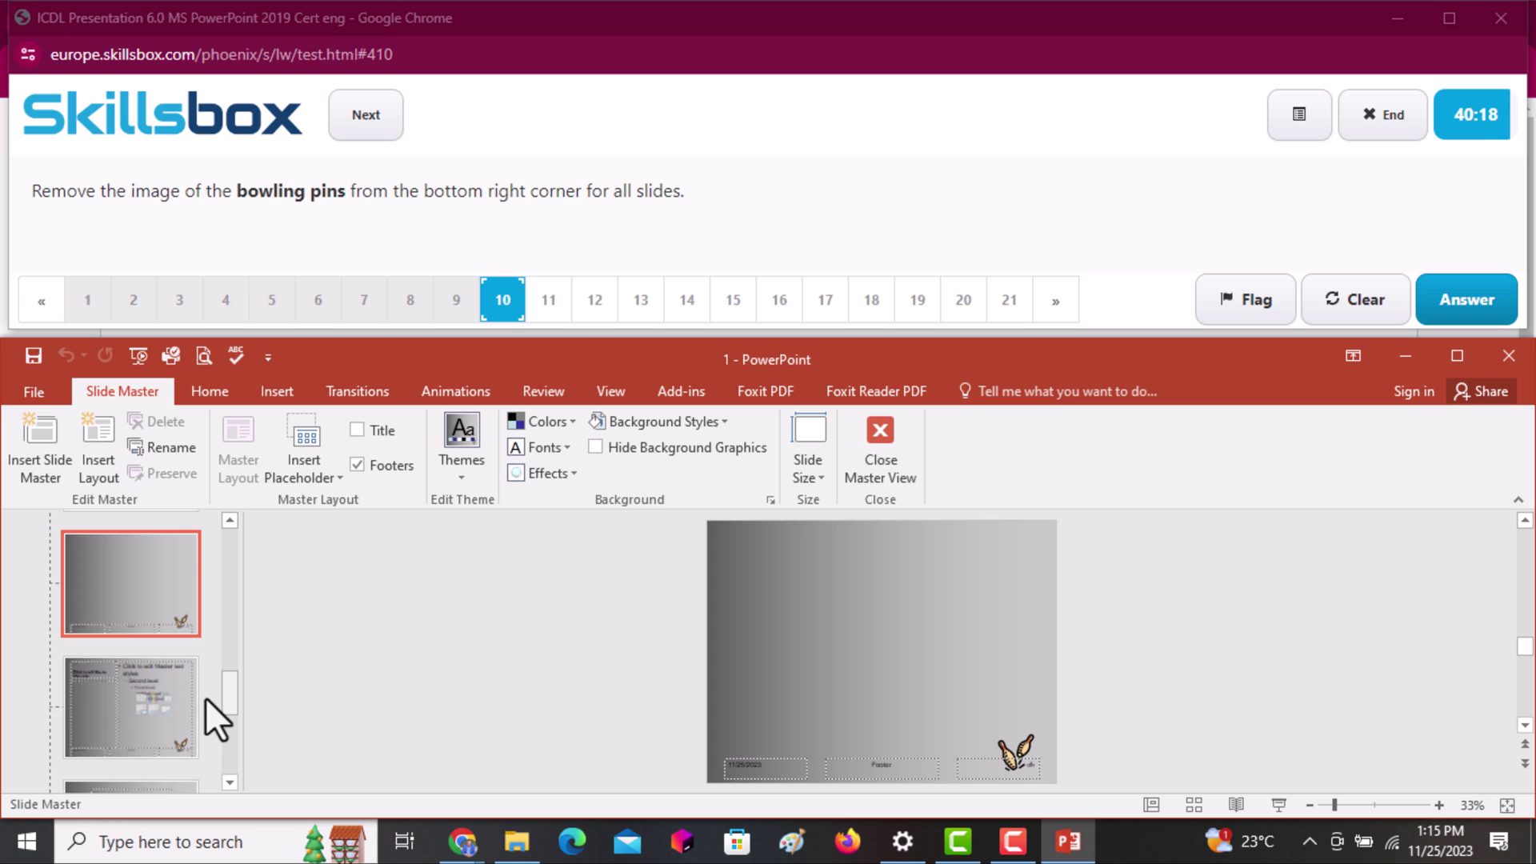
{"action": "left_click_drag", "start_coordinate": [227, 689], "coordinate": [229, 535]}
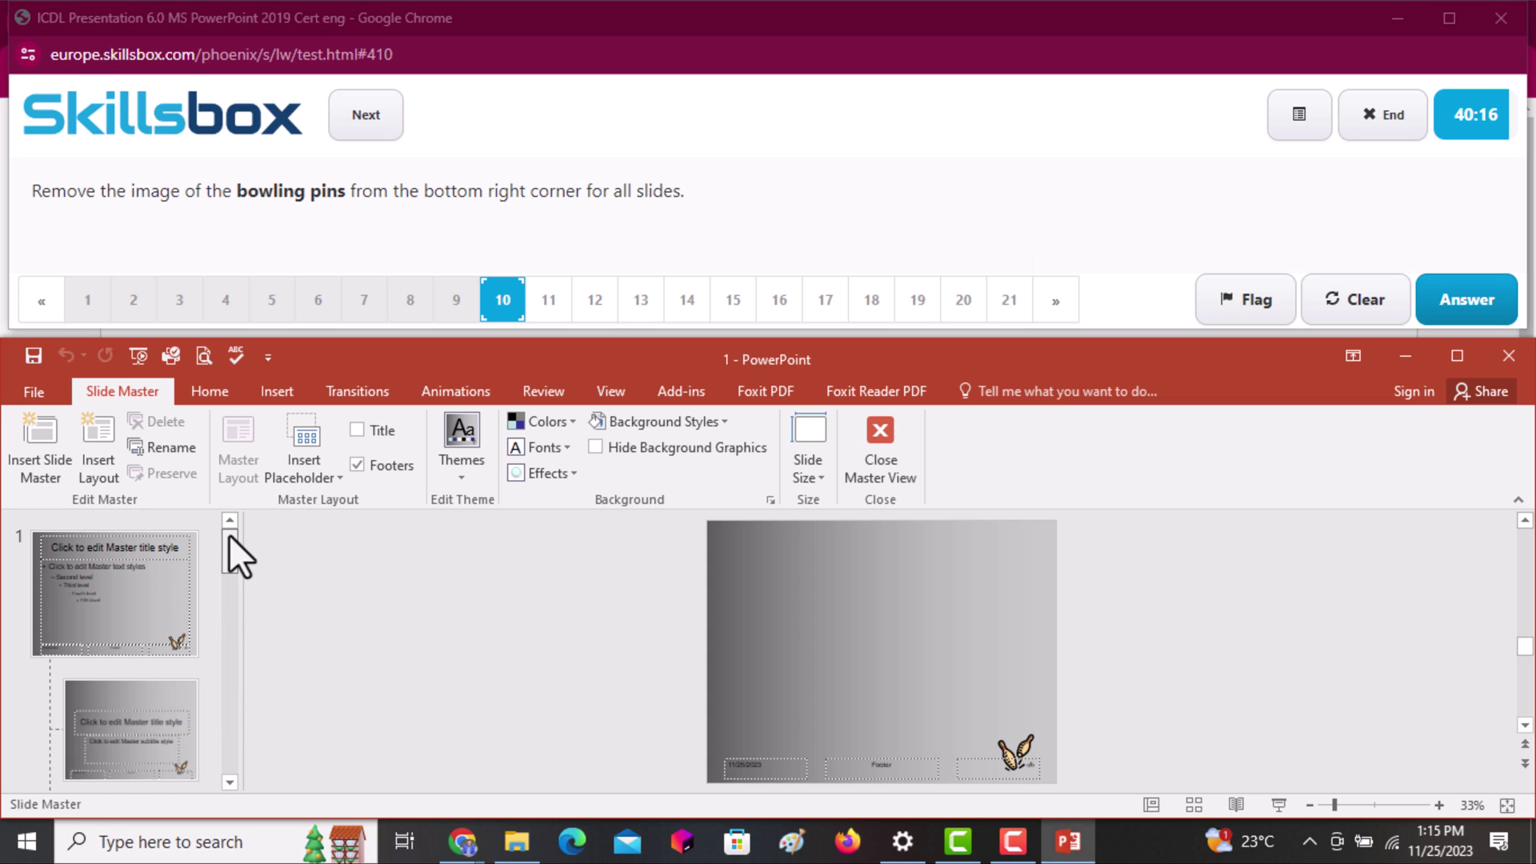
{"action": "left_click", "coordinate": [120, 564]}
{"action": "left_click", "coordinate": [1009, 748]}
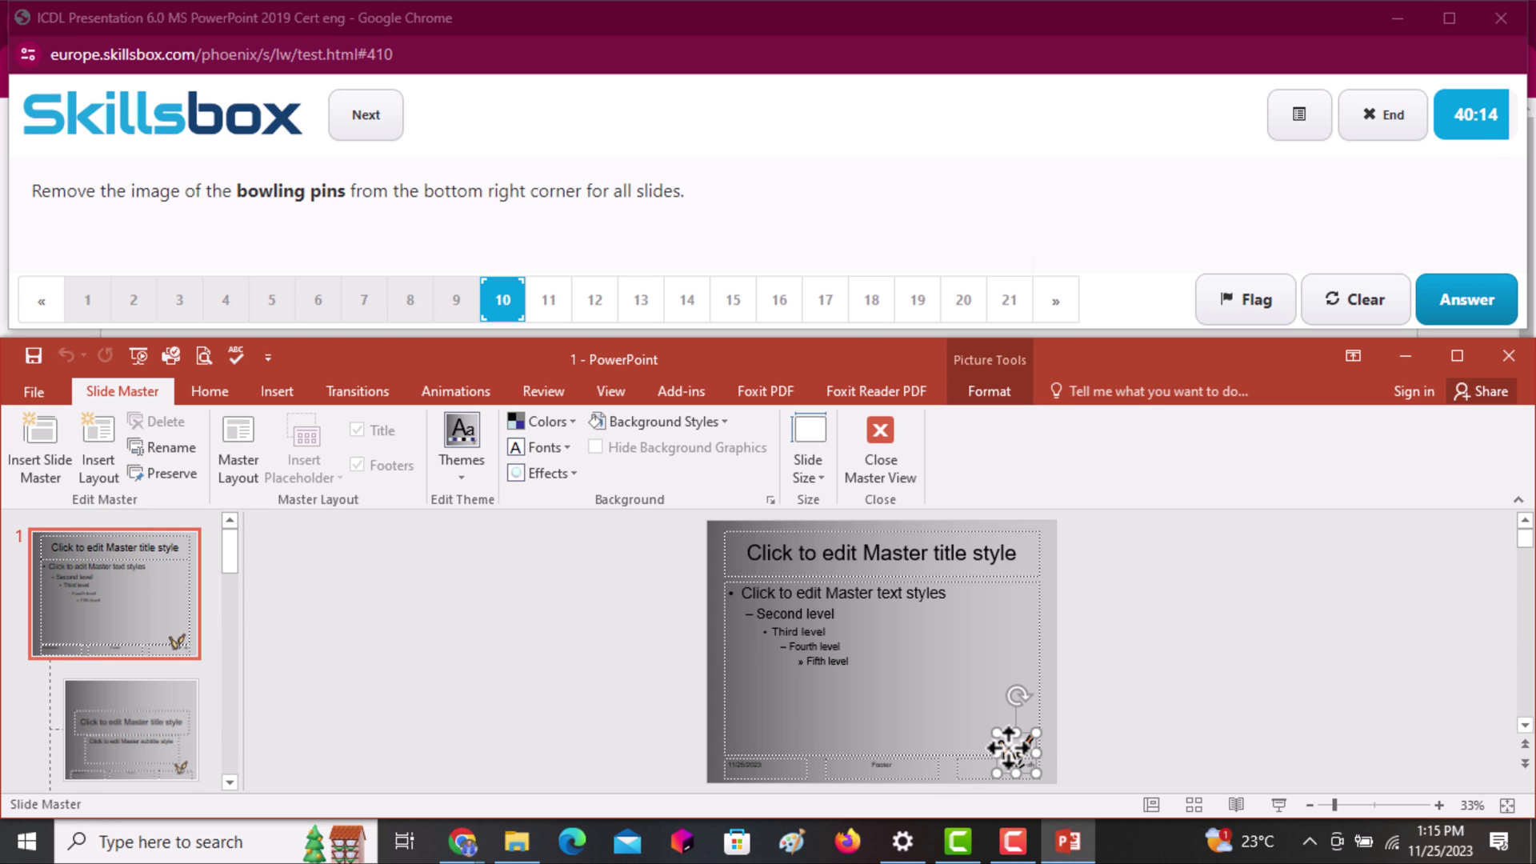
{"action": "key", "text": "Delete"}
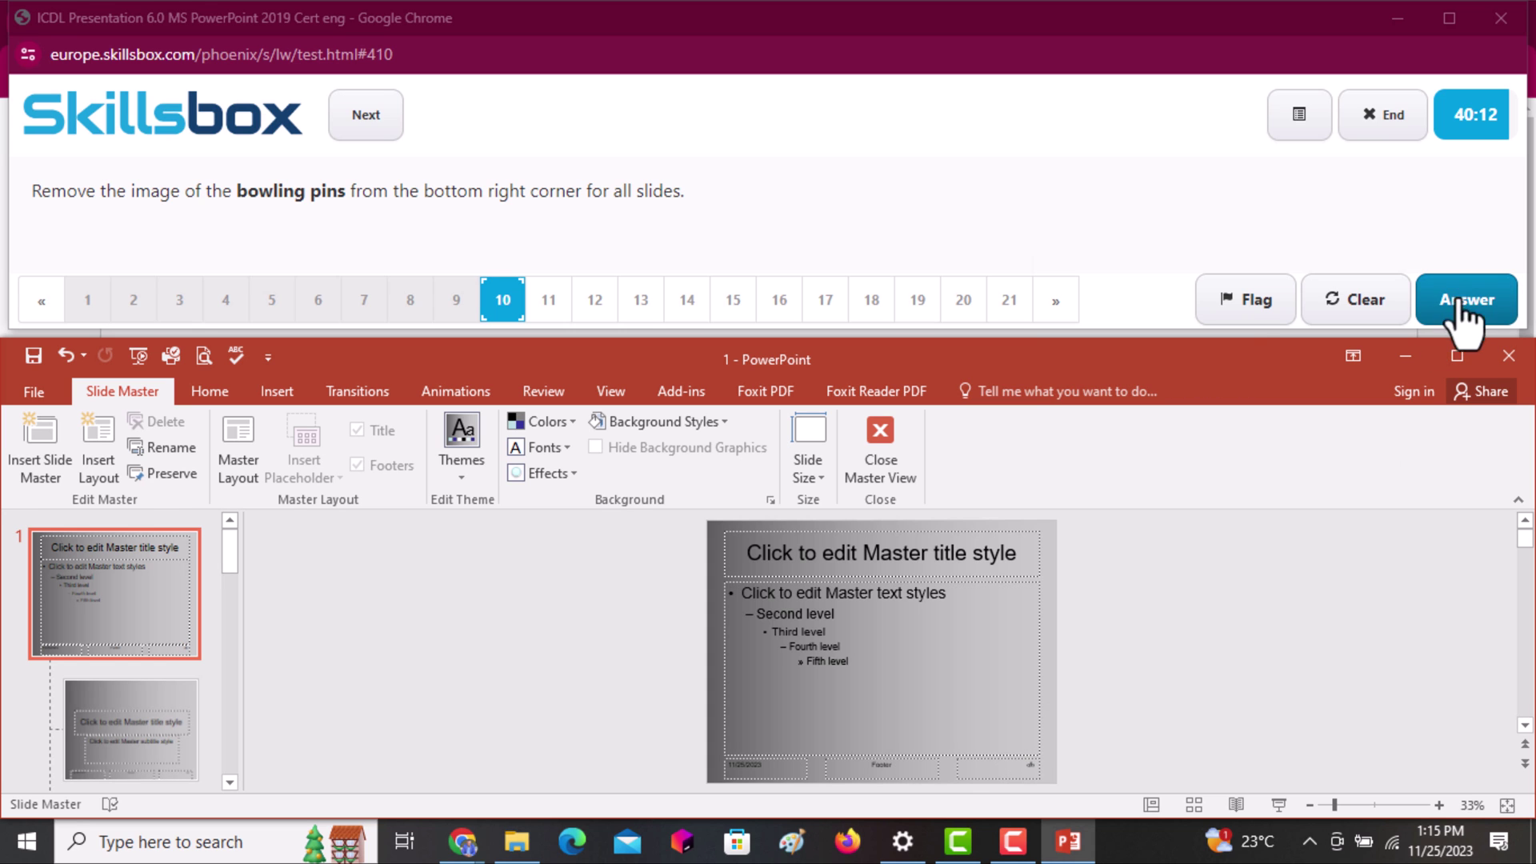
{"action": "left_click", "coordinate": [880, 432]}
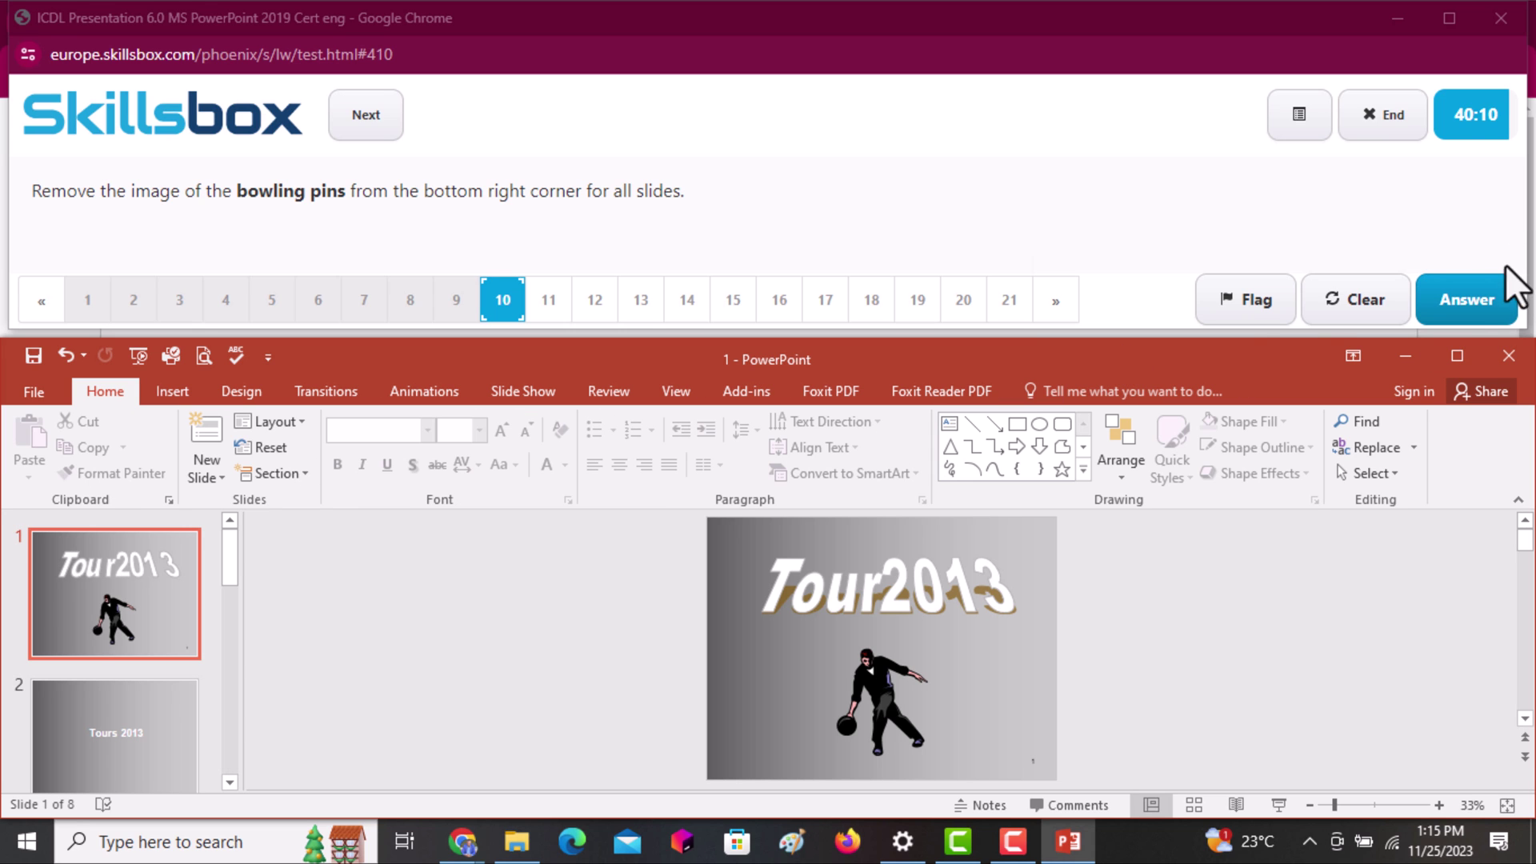
{"action": "left_click", "coordinate": [1482, 304]}
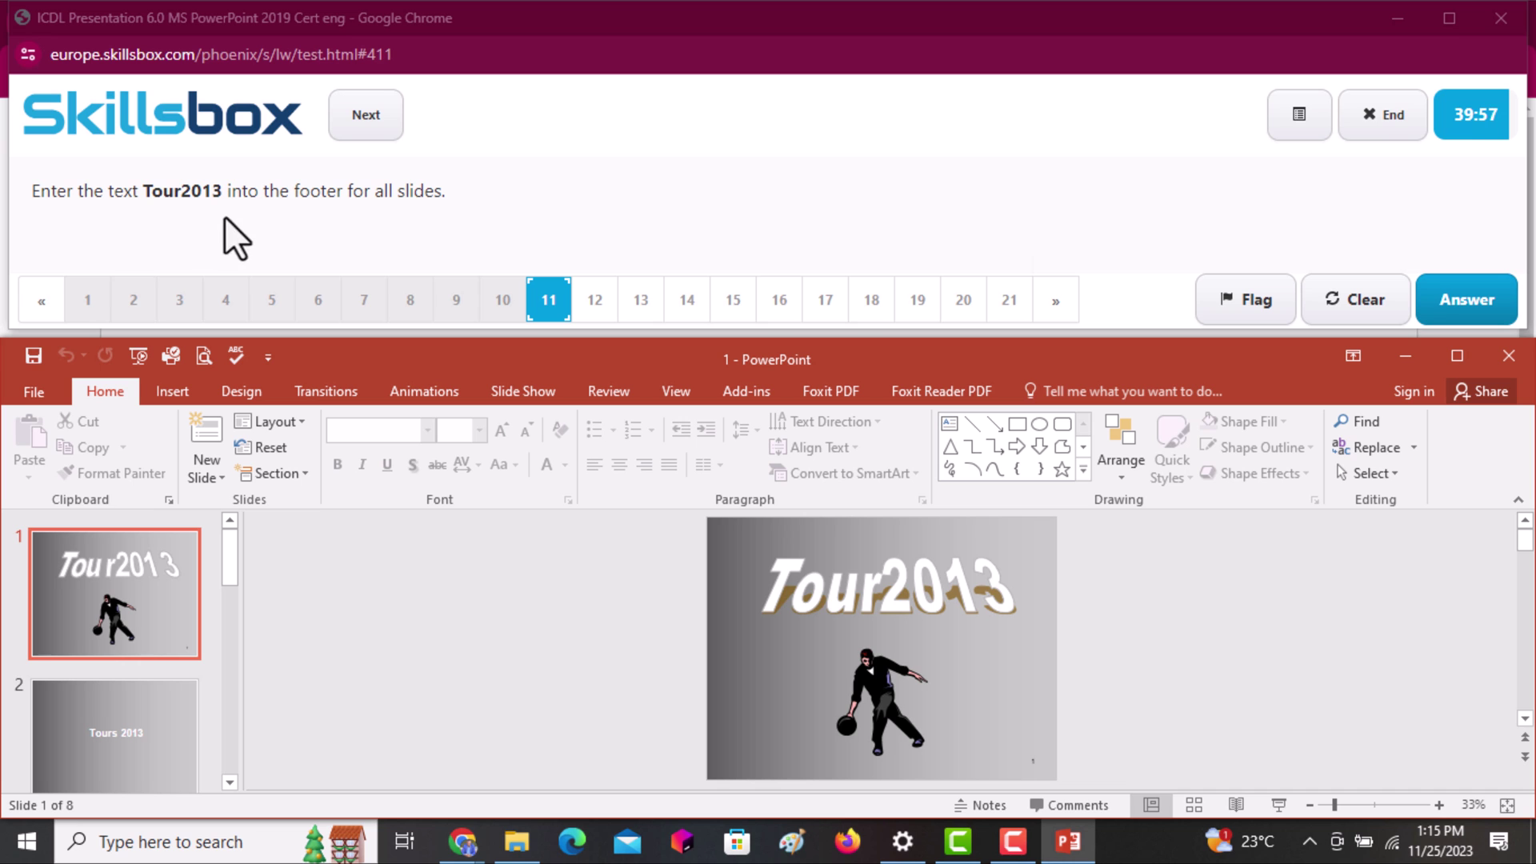
Add the footer text Tour2013 to all slides and submit the answer
{"action": "left_click", "coordinate": [193, 396]}
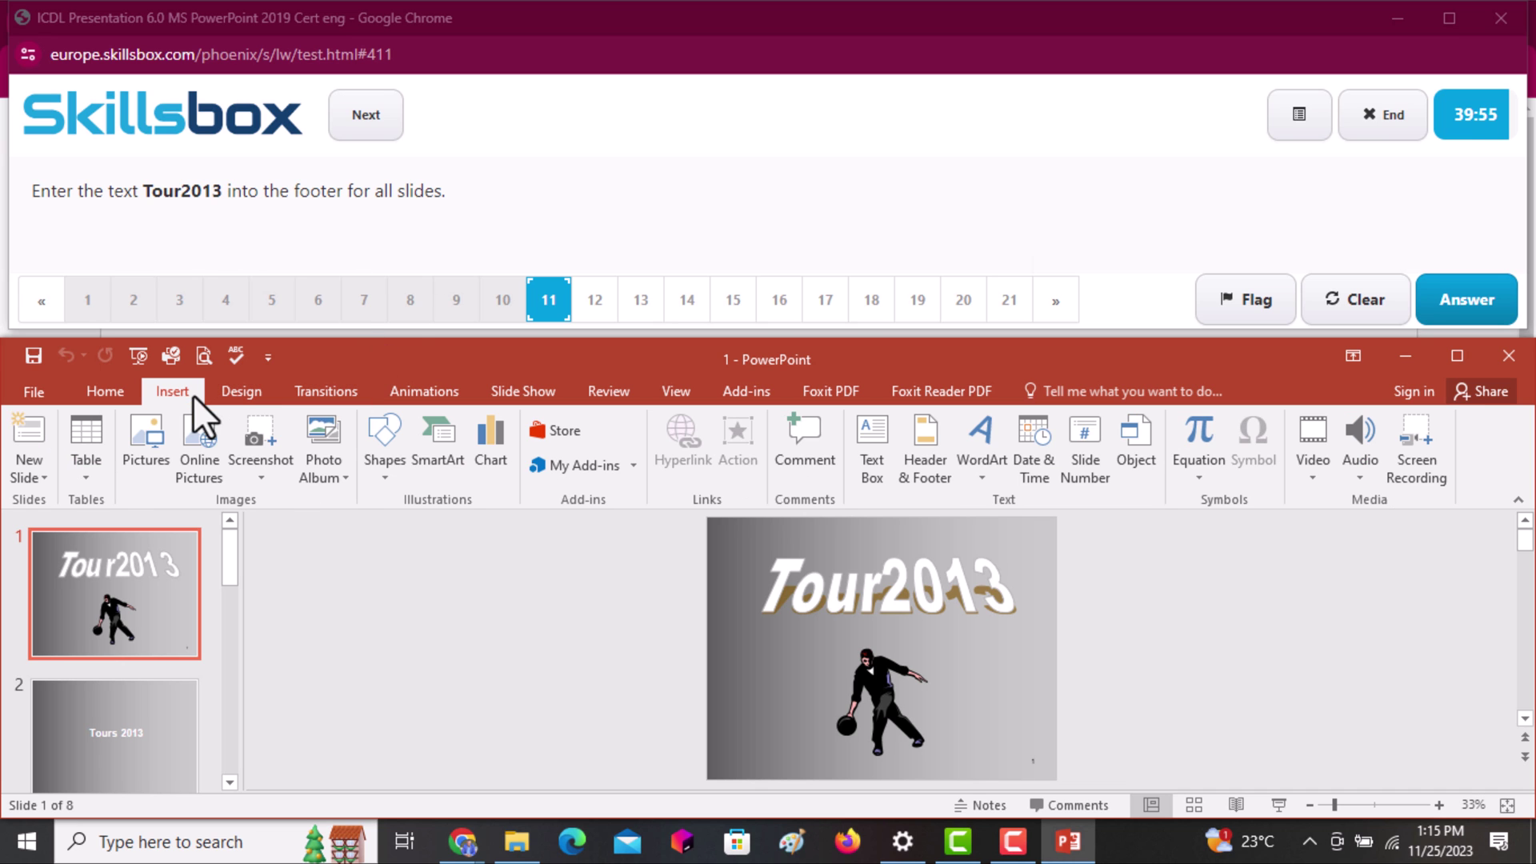
{"action": "left_click", "coordinate": [934, 441]}
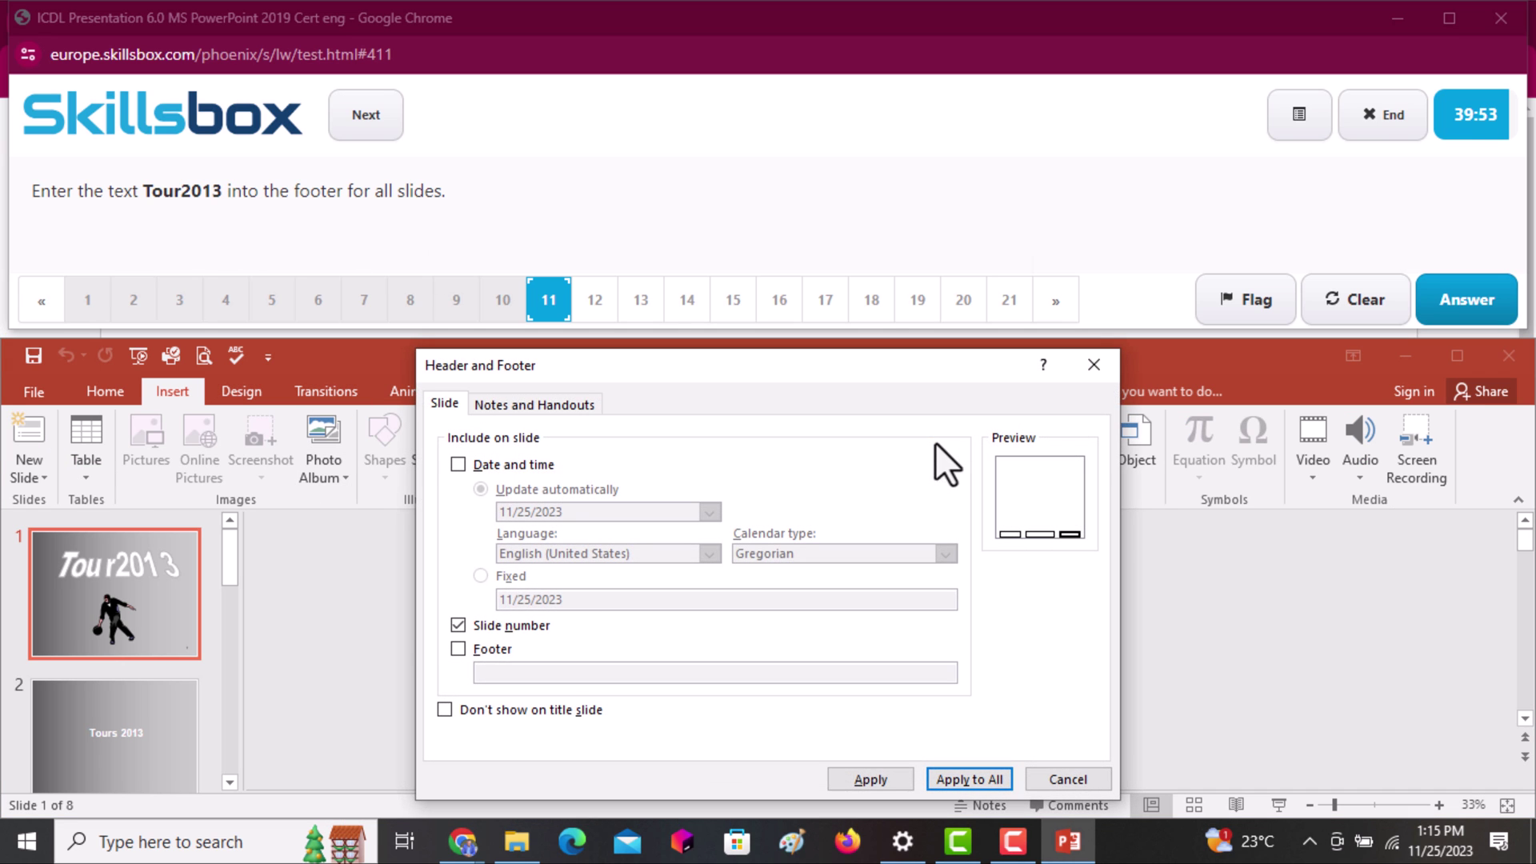
{"action": "left_click", "coordinate": [462, 648]}
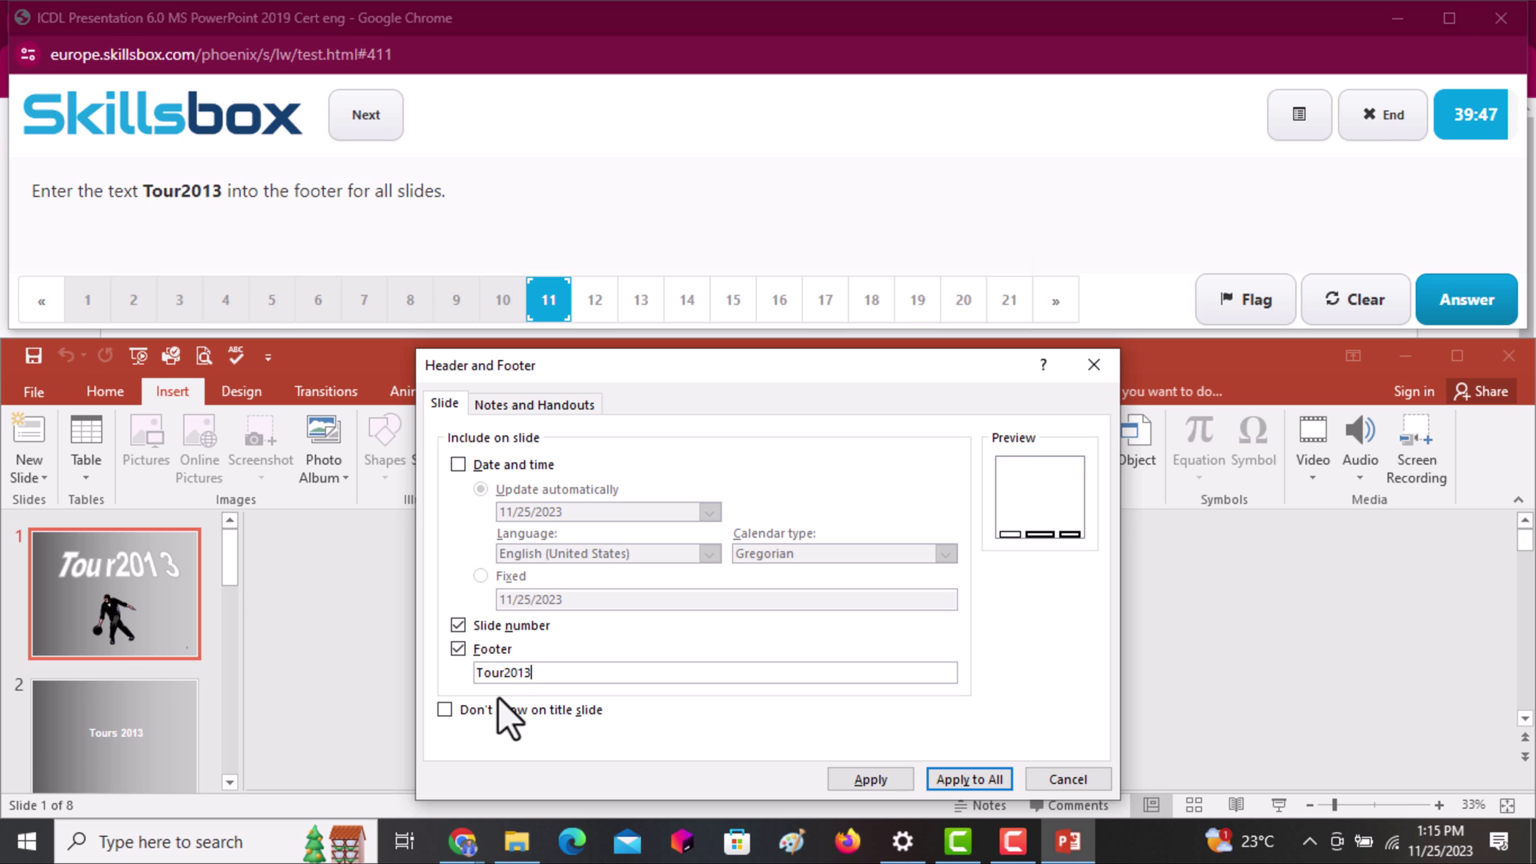
{"action": "left_click", "coordinate": [953, 776]}
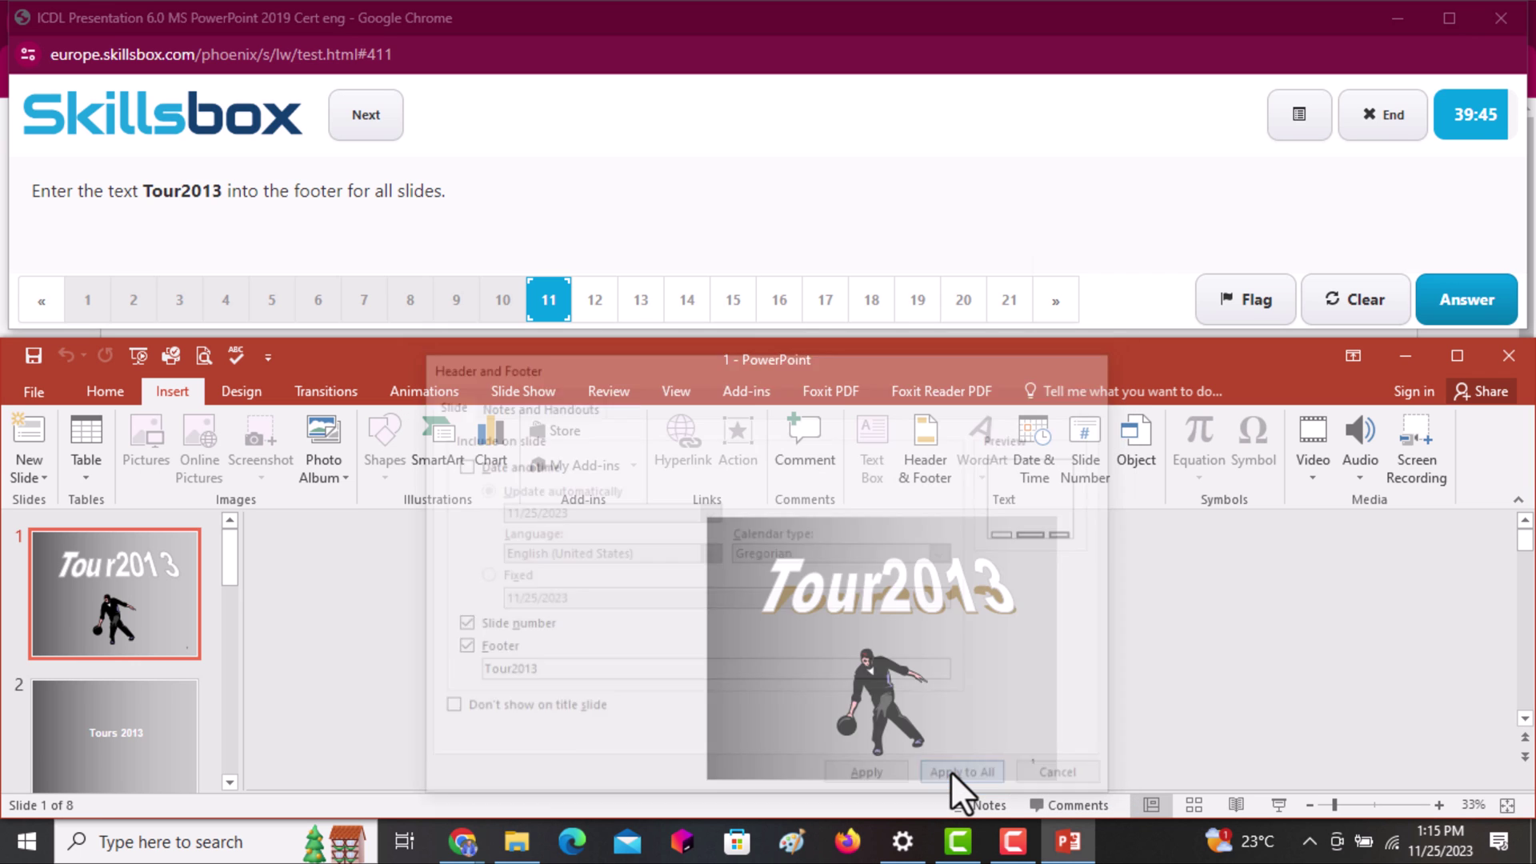
{"action": "left_click", "coordinate": [1480, 314]}
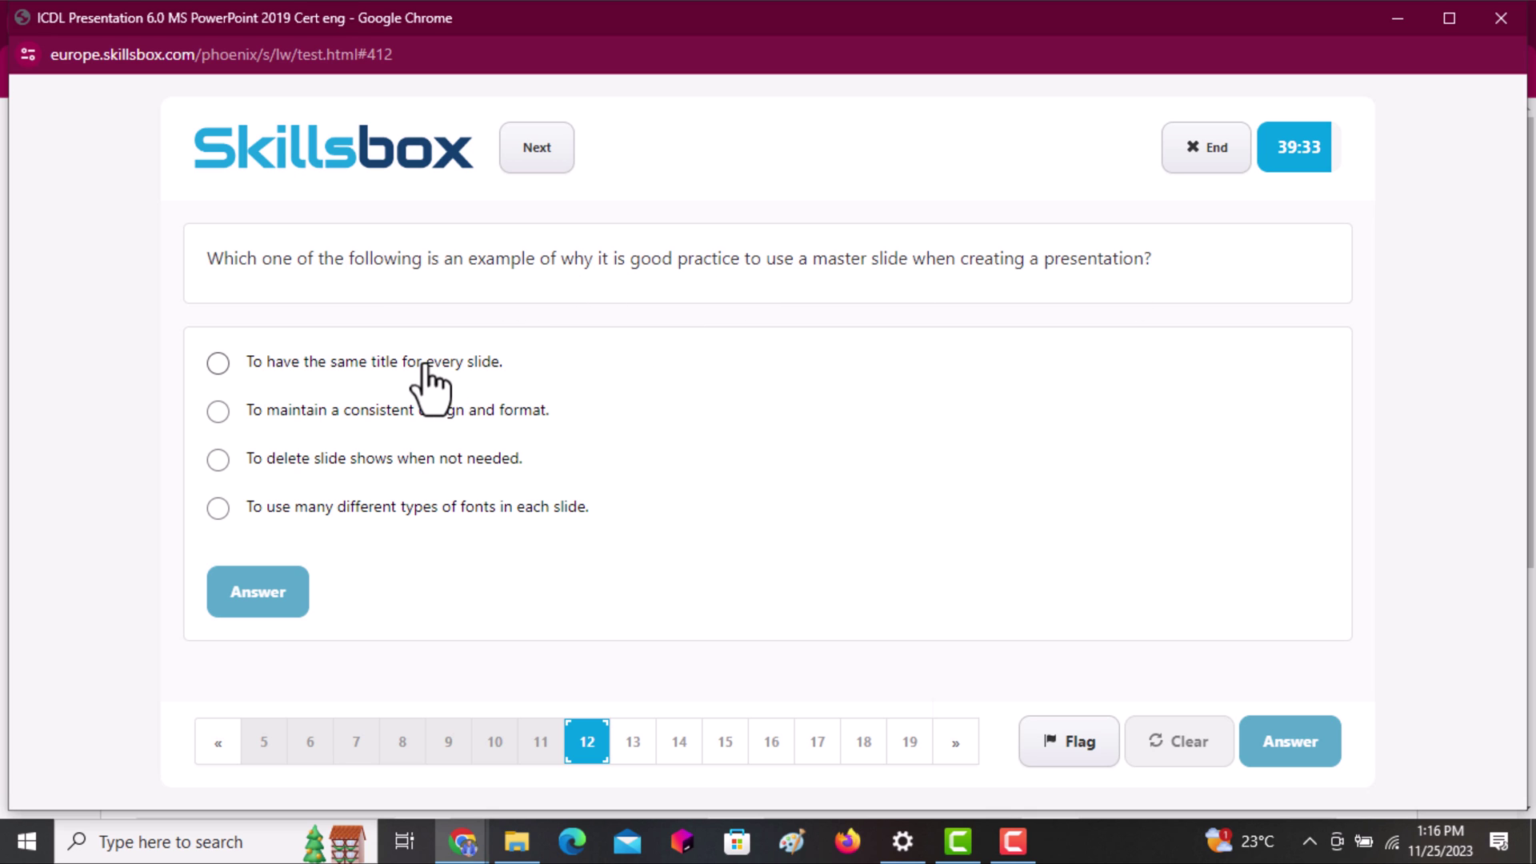
Answer the master slide question with "To maintain a consistent design and format." and submit it
{"action": "left_click", "coordinate": [365, 416]}
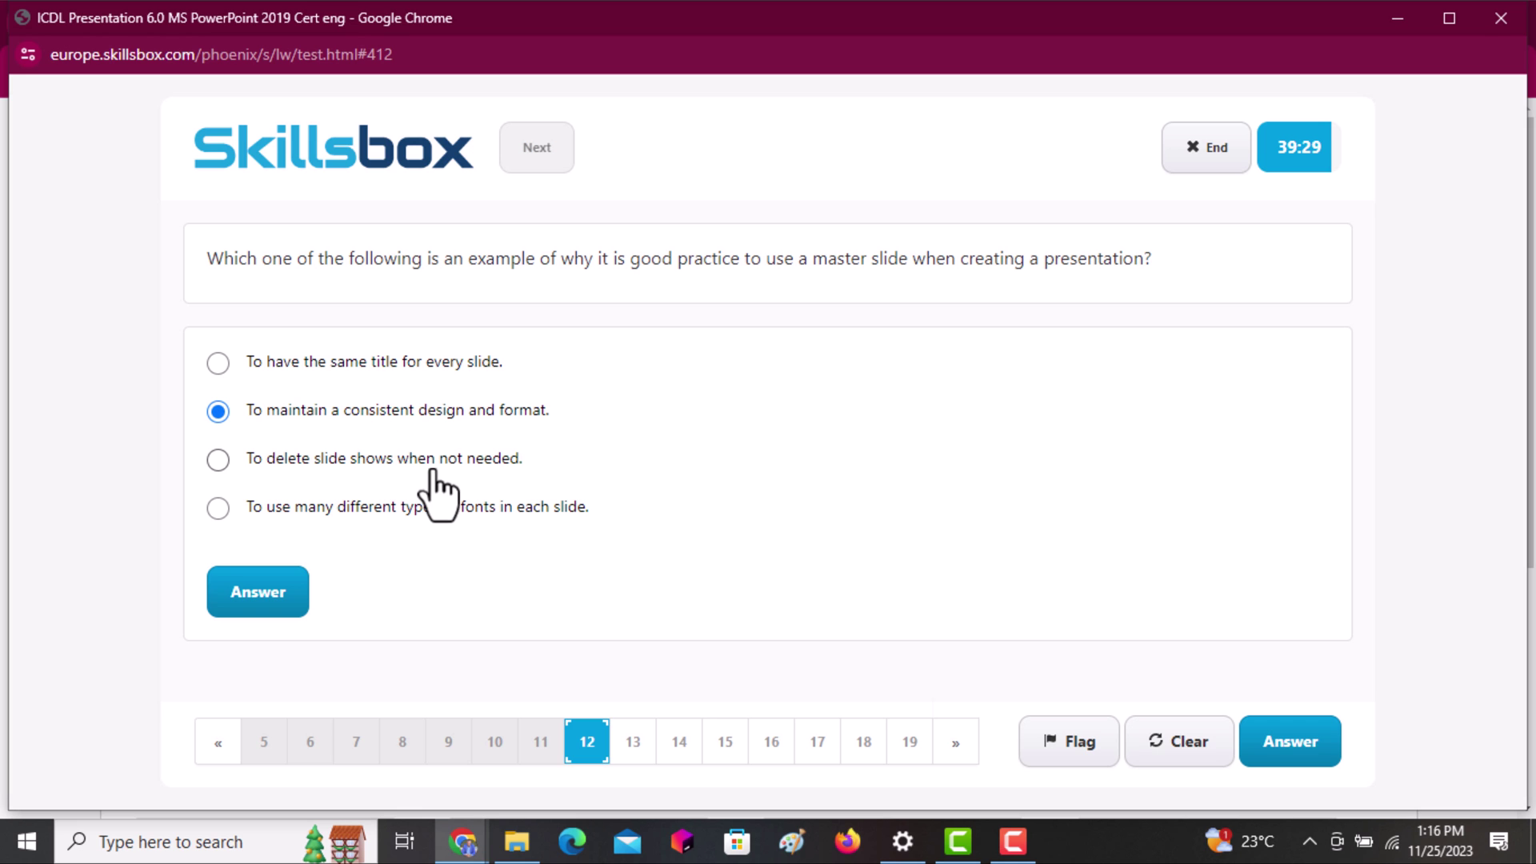
{"action": "left_click", "coordinate": [248, 592]}
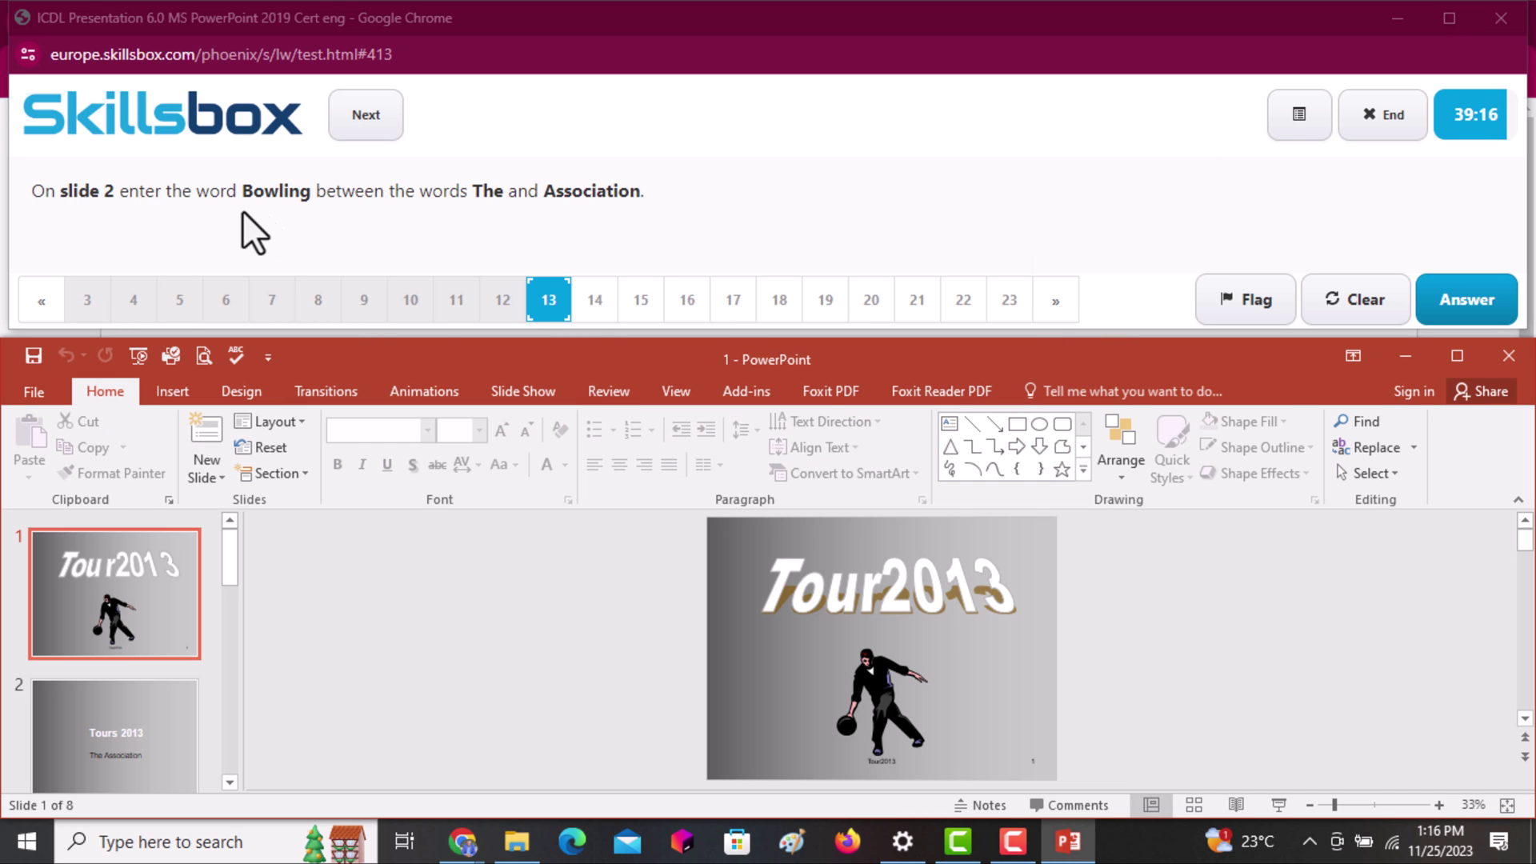
Insert the word Bowling between The and Association in slide 2's subtitle and submit the answer
{"action": "left_click", "coordinate": [80, 723]}
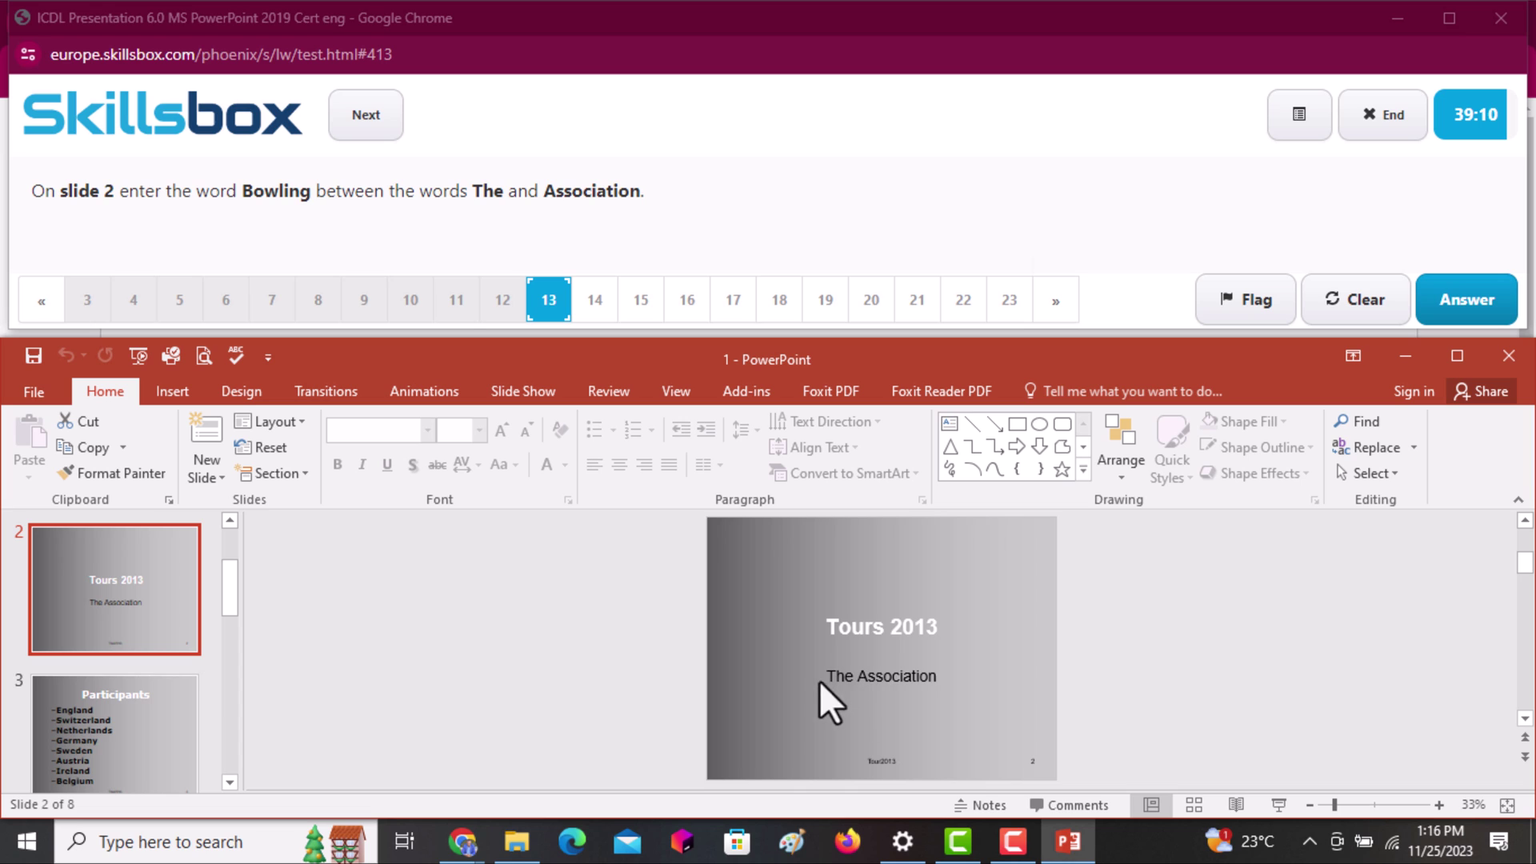
{"action": "left_click", "coordinate": [855, 676]}
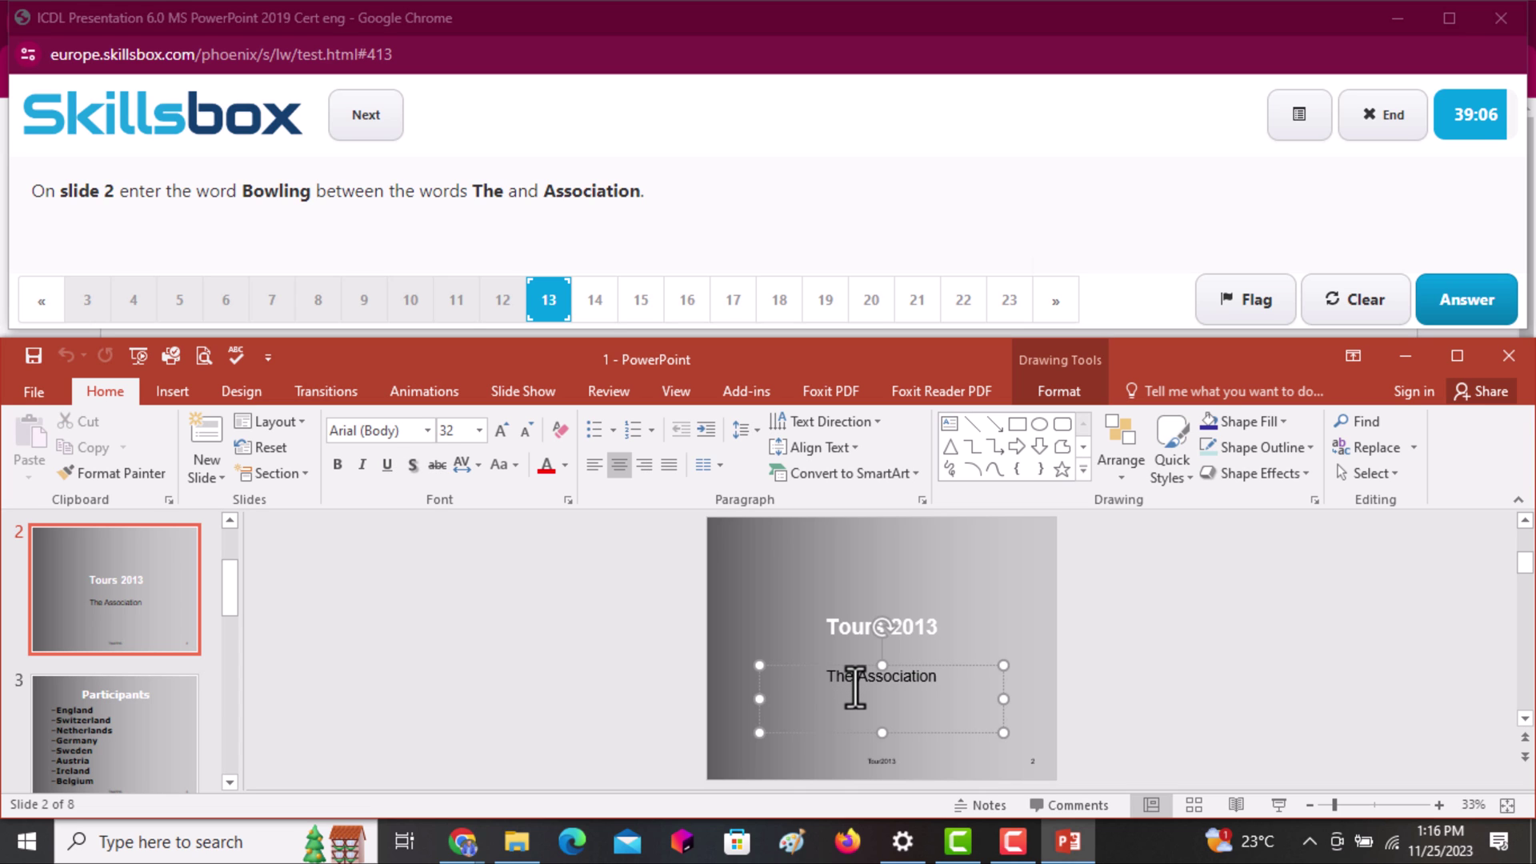
{"action": "type", "text": "Bowling"}
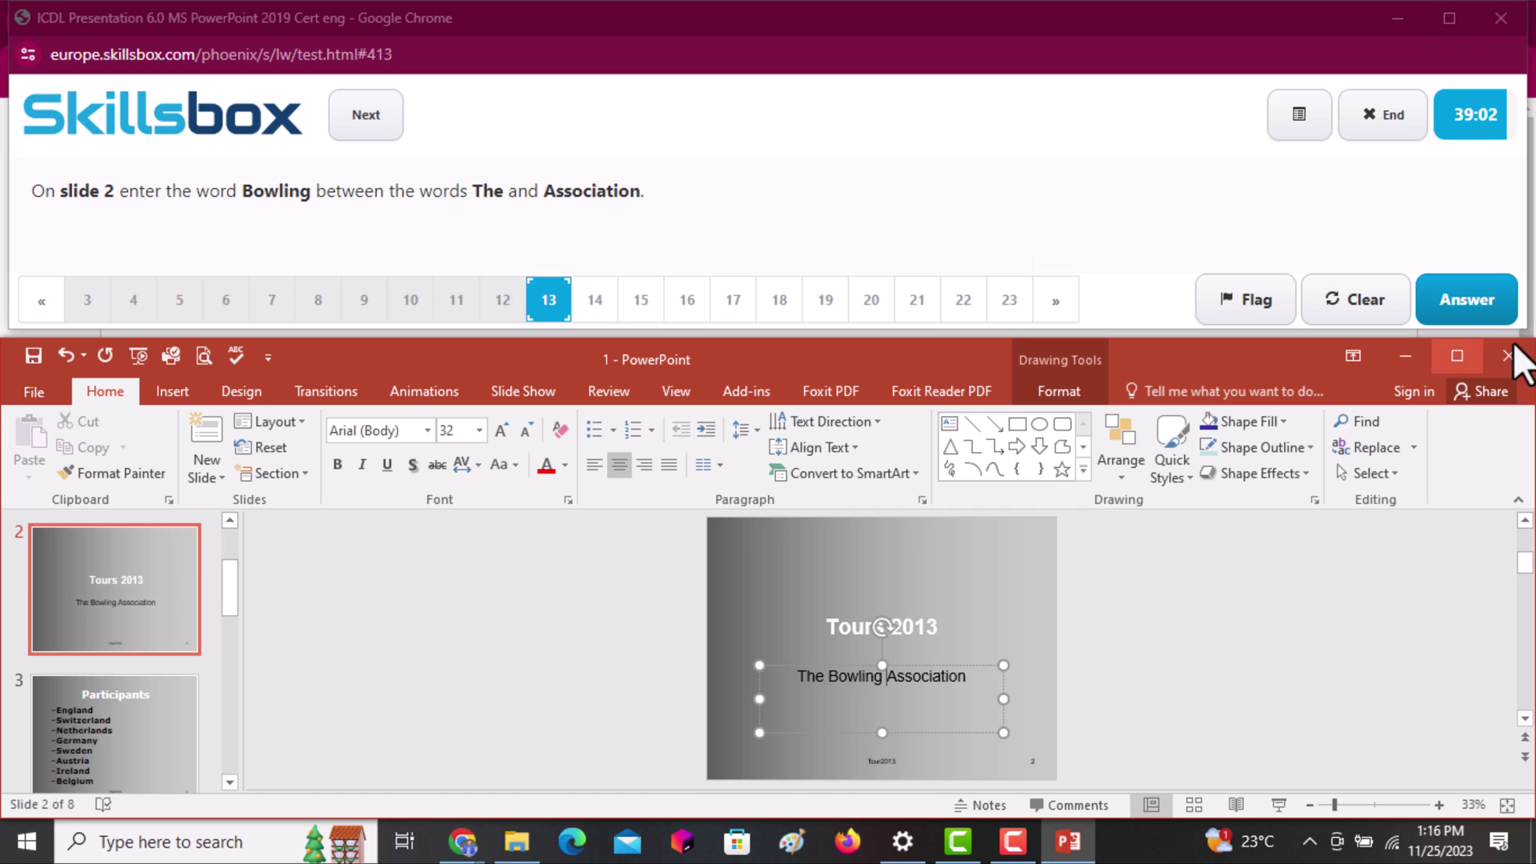
{"action": "left_click", "coordinate": [1468, 305]}
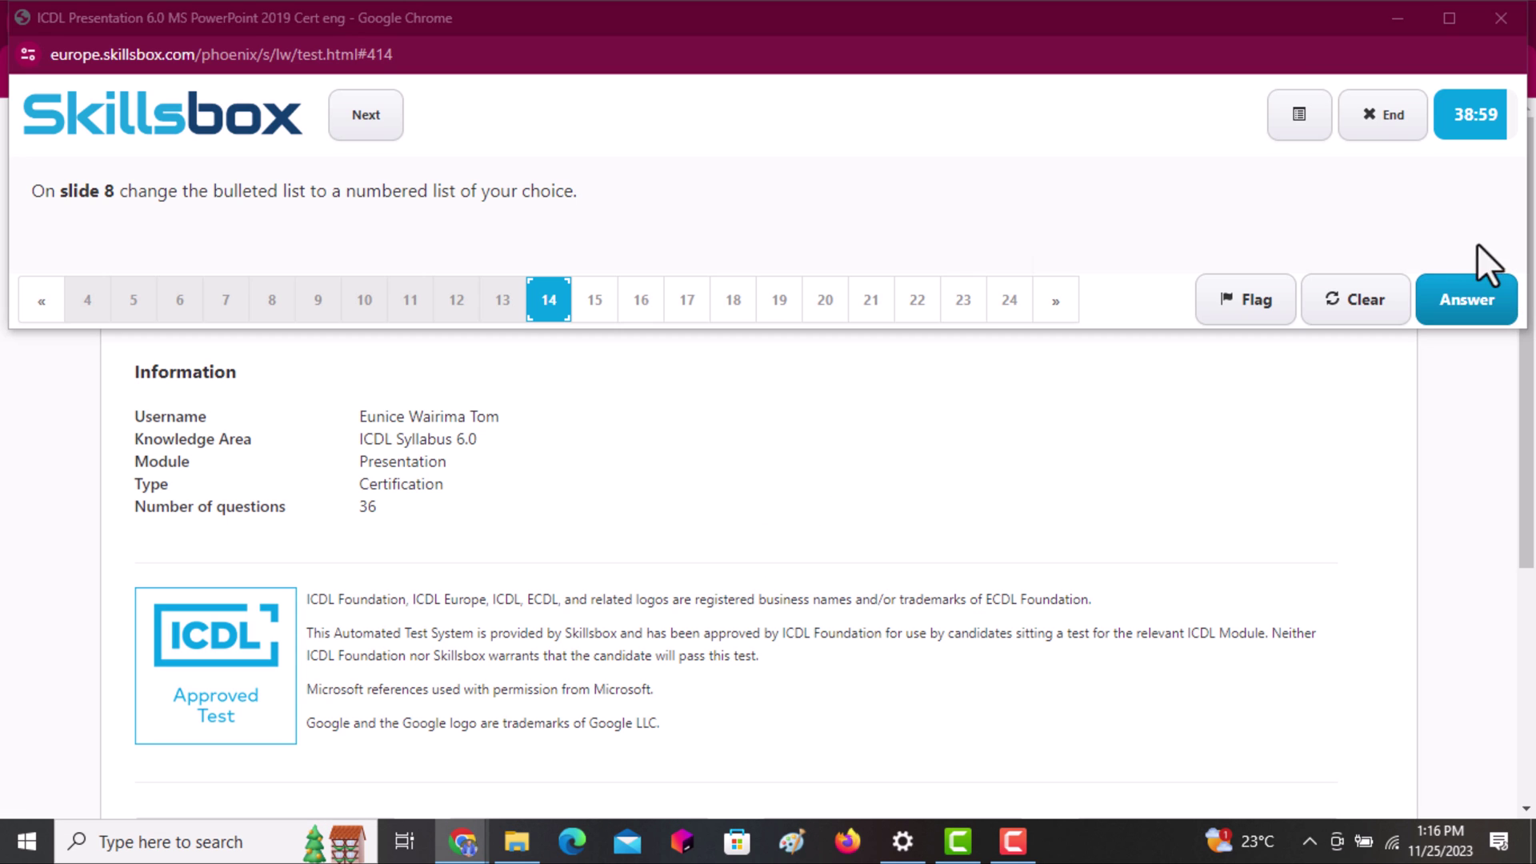
{"action": "left_click", "coordinate": [1467, 309]}
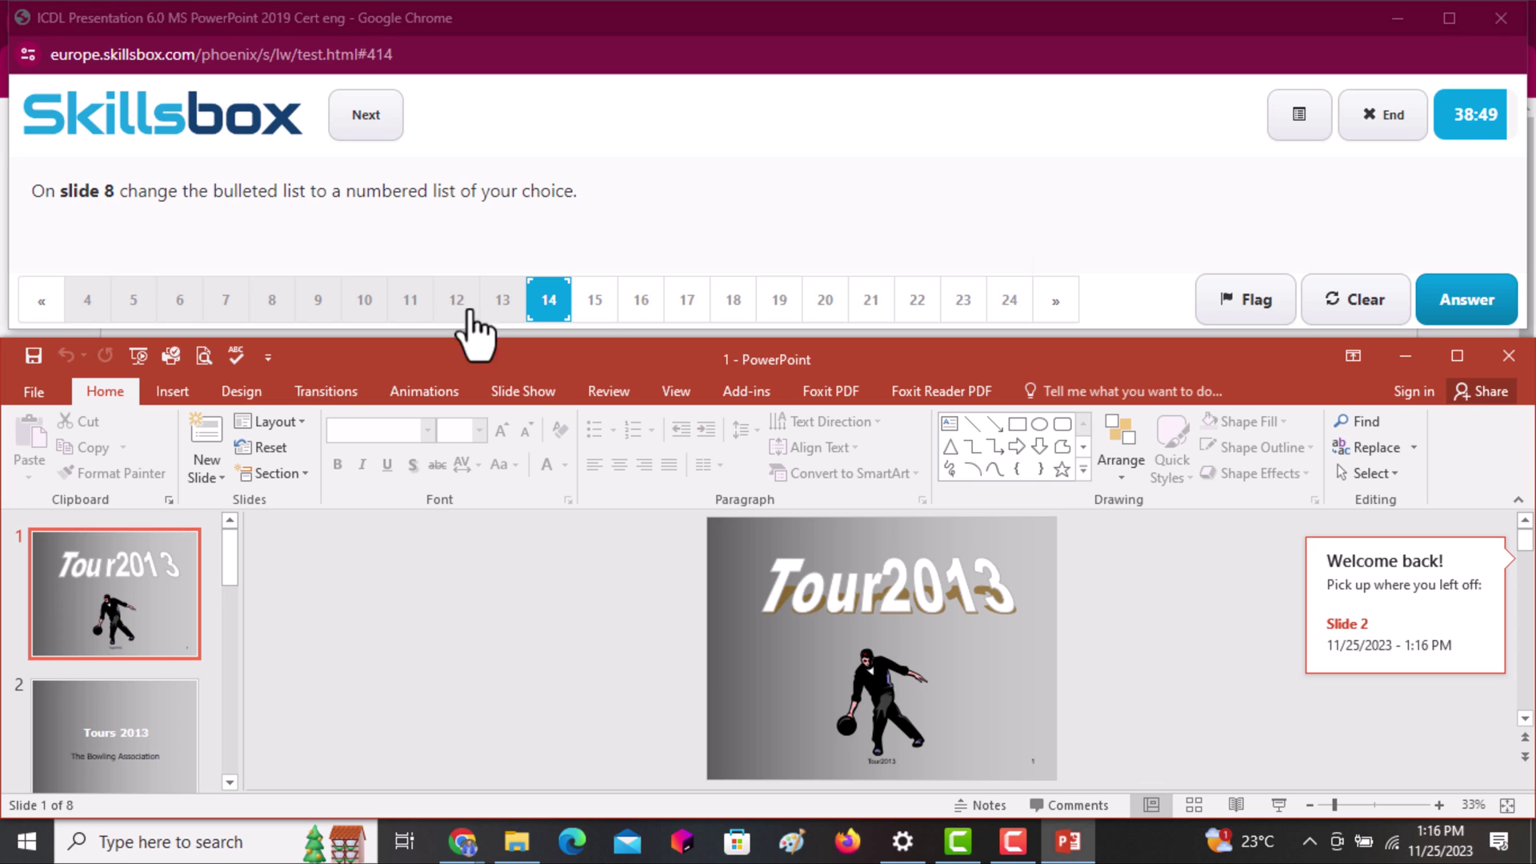
Change the bulleted list on slide 8 to a 1. 2. 3. numbered list and submit the answer
{"action": "left_click_drag", "start_coordinate": [232, 547], "coordinate": [240, 732]}
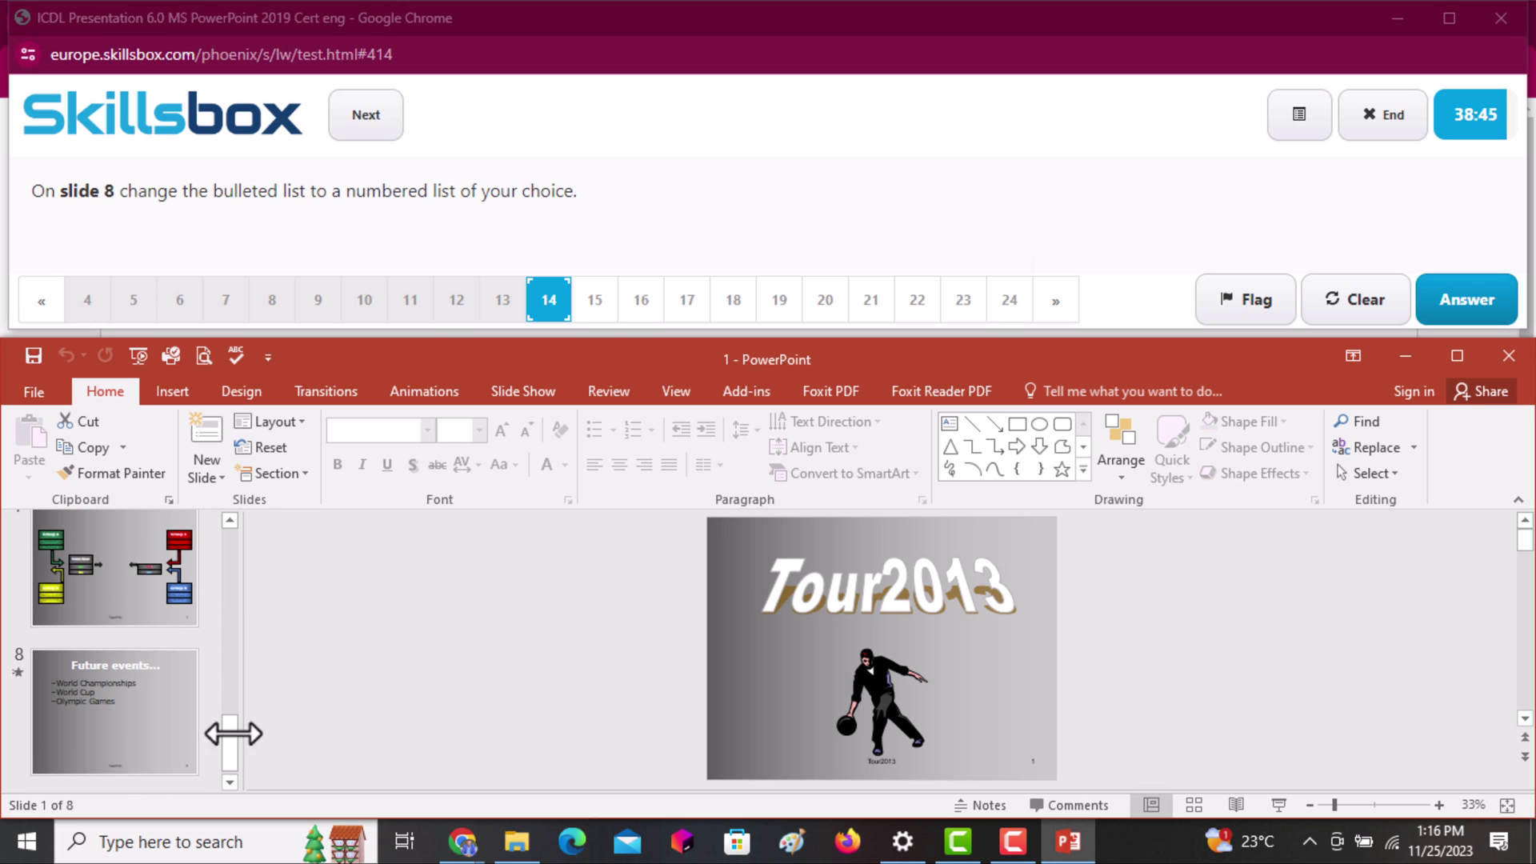
{"action": "left_click", "coordinate": [96, 727]}
{"action": "left_click", "coordinate": [891, 628]}
{"action": "left_click_drag", "start_coordinate": [905, 628], "coordinate": [748, 584]}
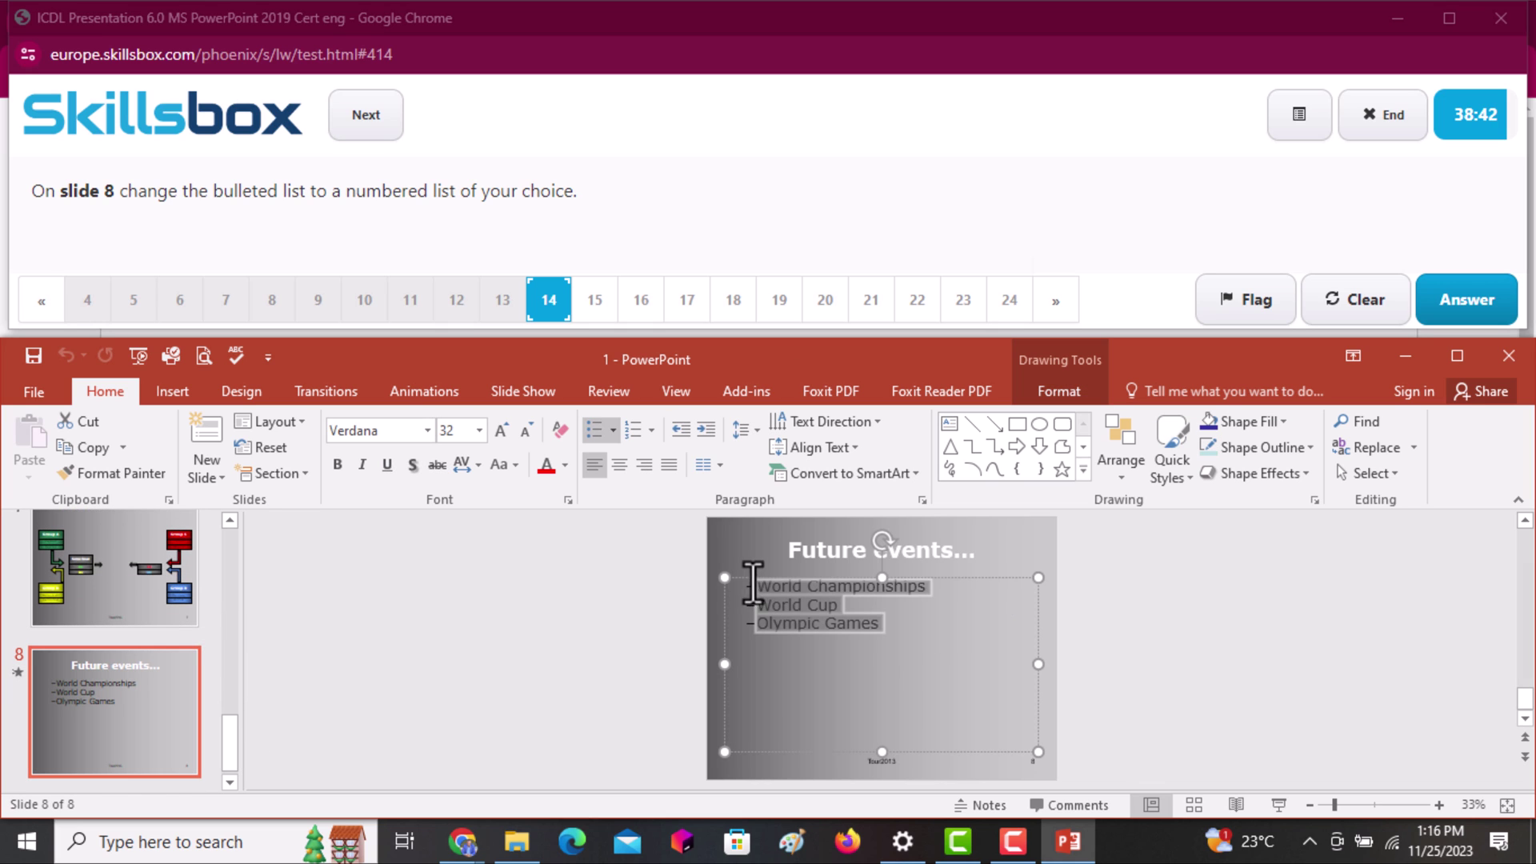
{"action": "left_click", "coordinate": [652, 431]}
{"action": "left_click", "coordinate": [784, 521]}
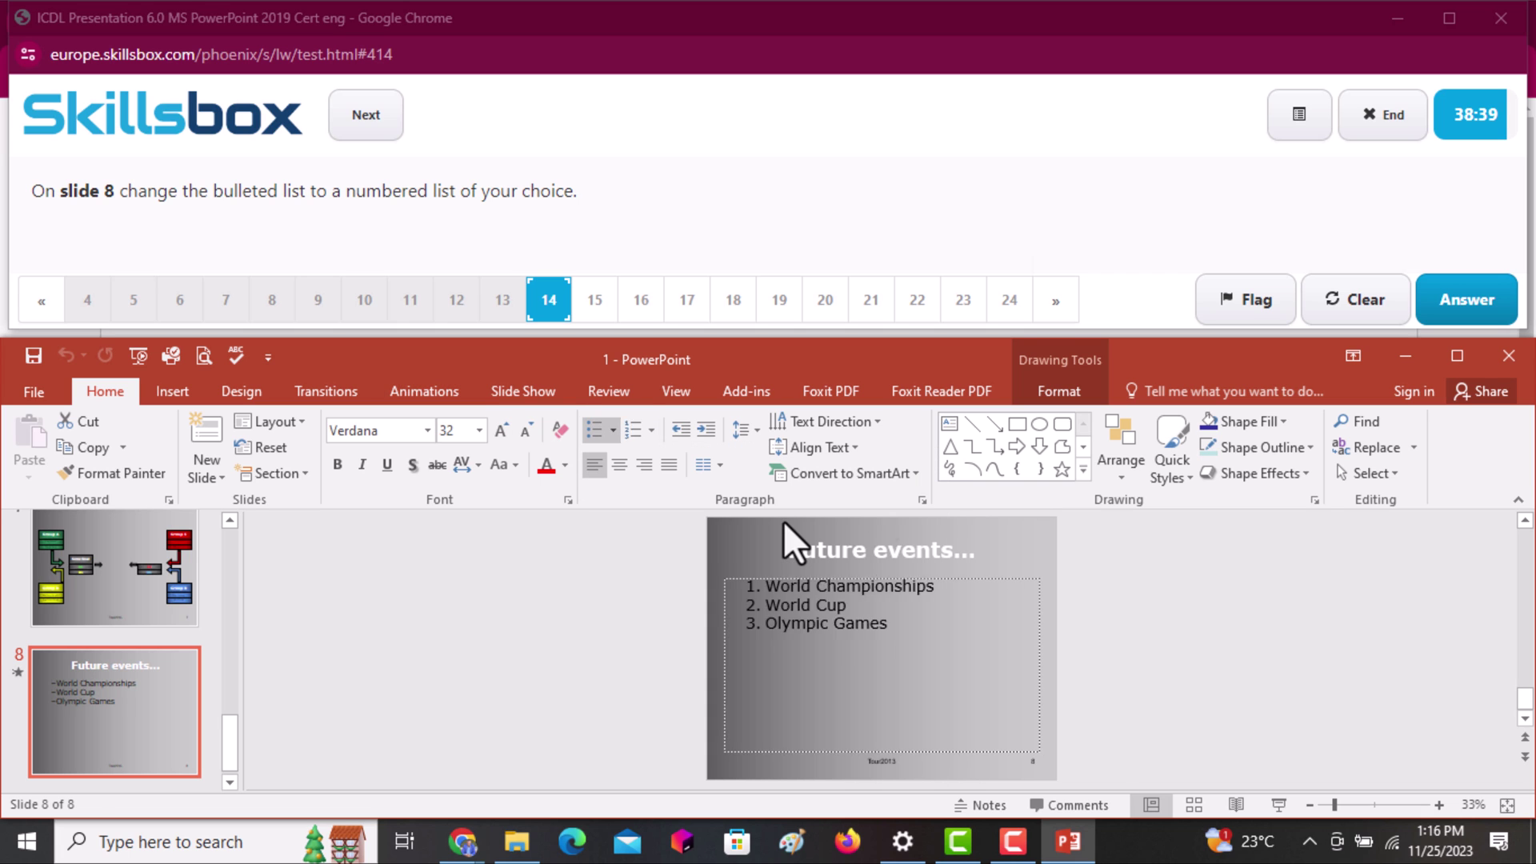
{"action": "left_click", "coordinate": [1469, 327]}
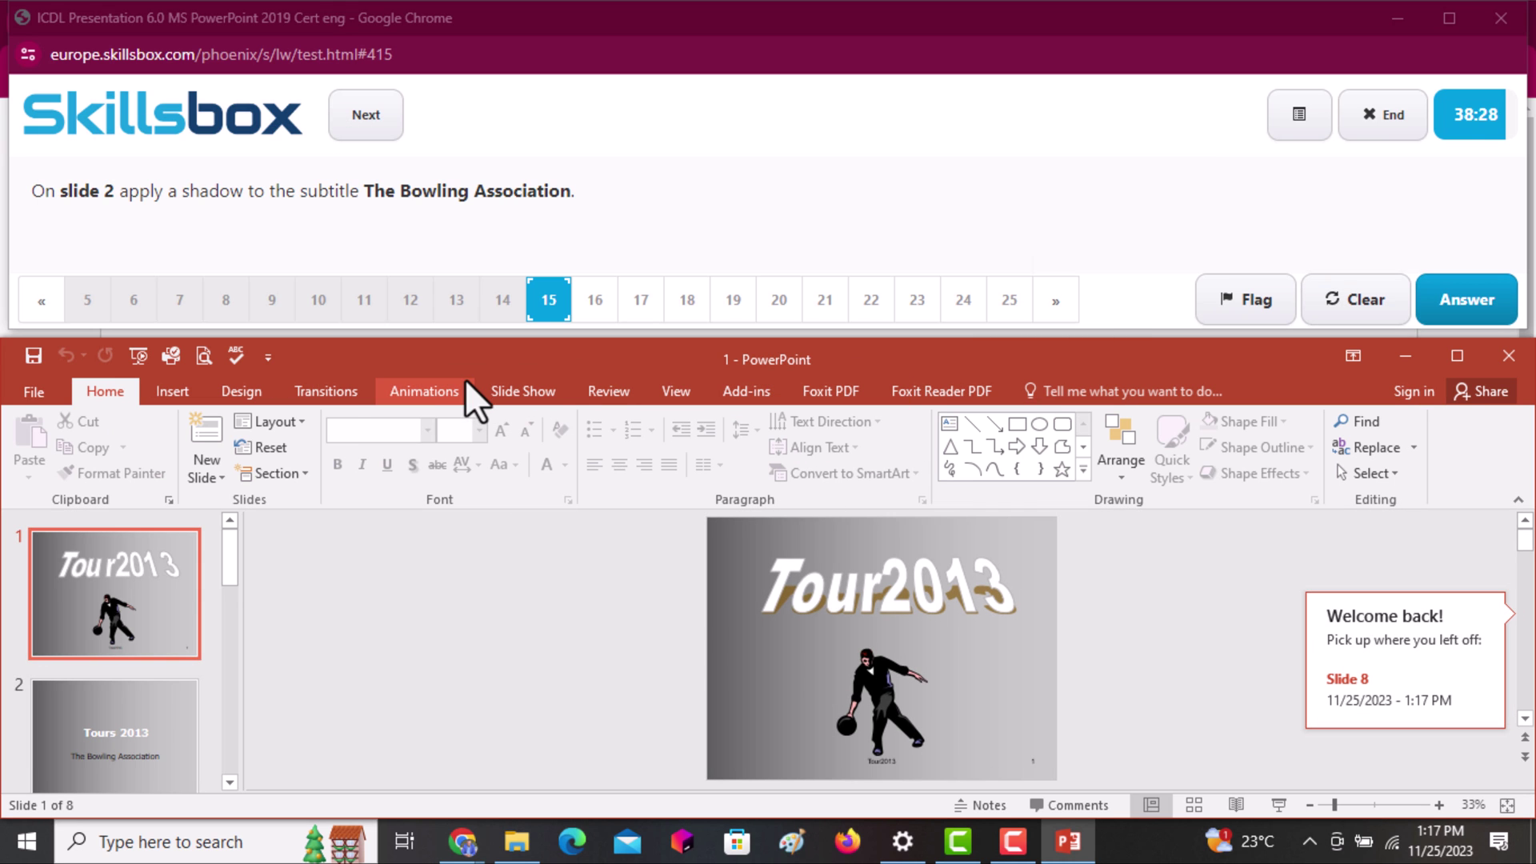
Apply an outer text shadow to the subtitle The Bowling Association on slide 2 and submit the answer
{"action": "left_click", "coordinate": [104, 746]}
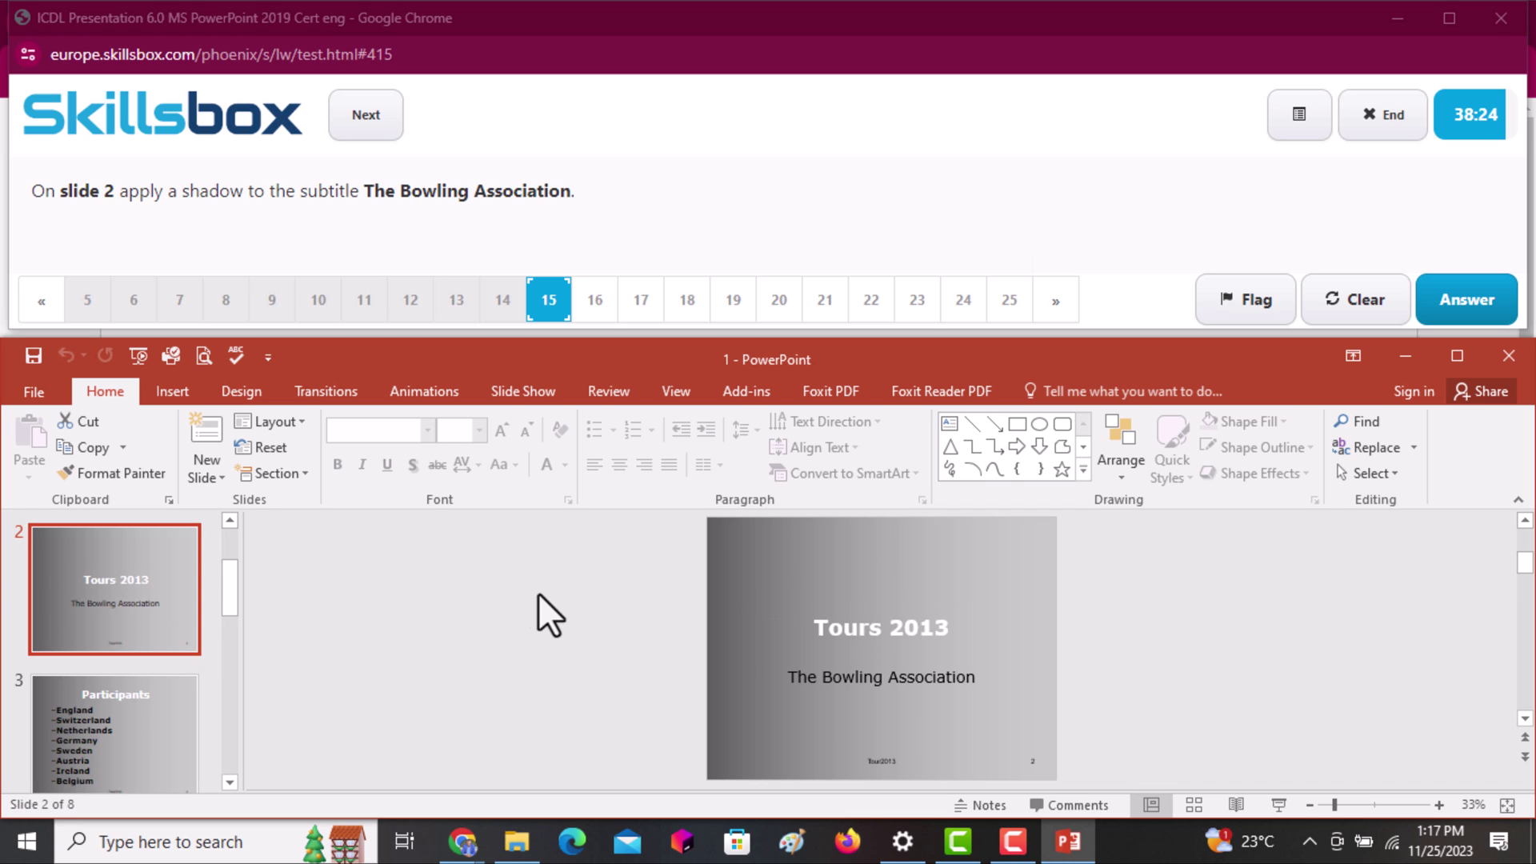
{"action": "left_click", "coordinate": [899, 658]}
{"action": "left_click_drag", "start_coordinate": [986, 677], "coordinate": [778, 688]}
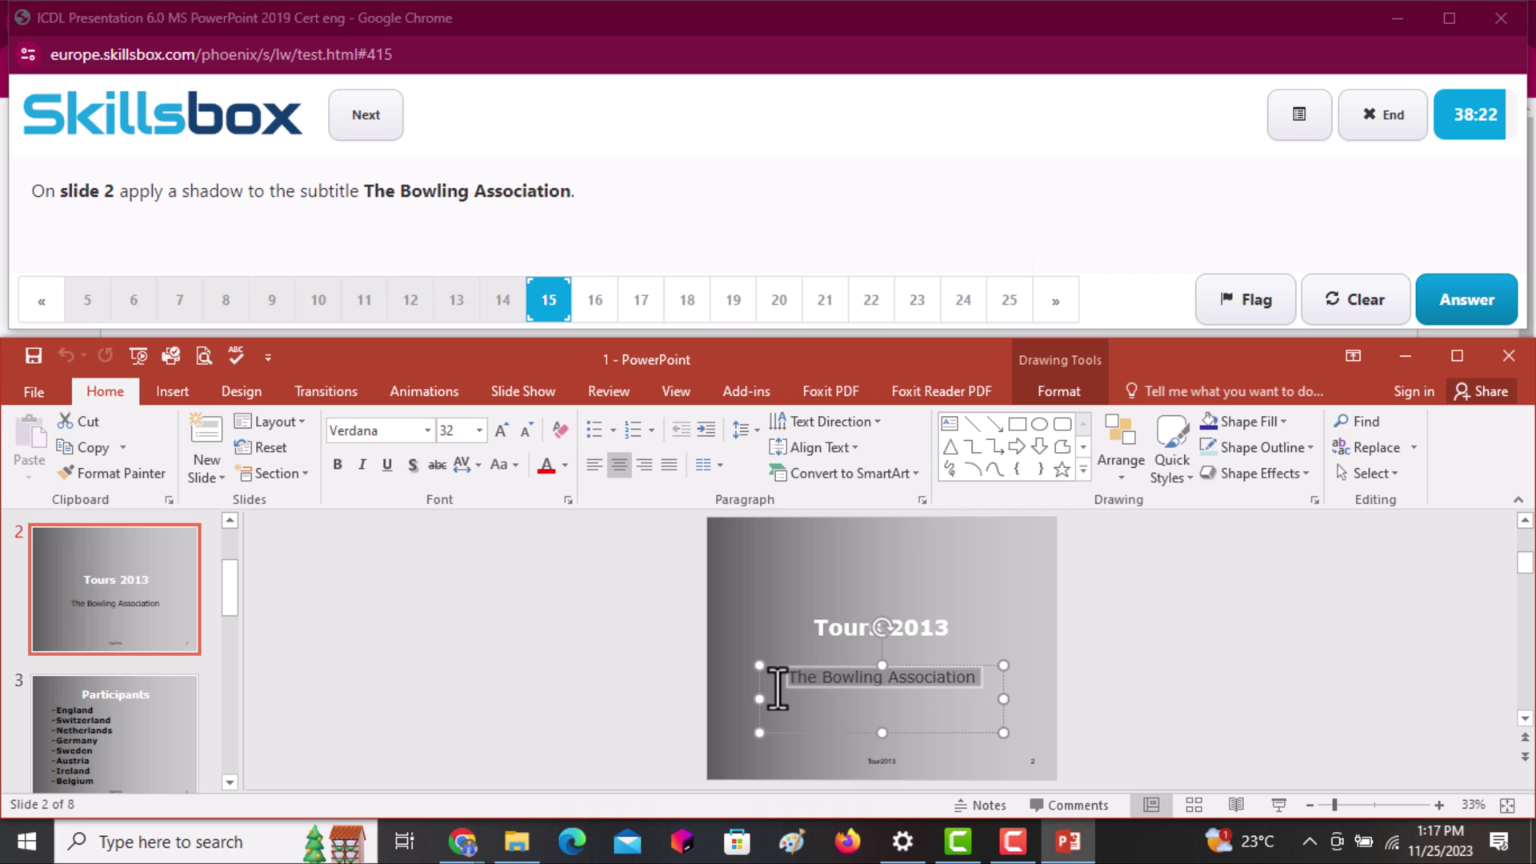
{"action": "left_click", "coordinate": [1056, 392]}
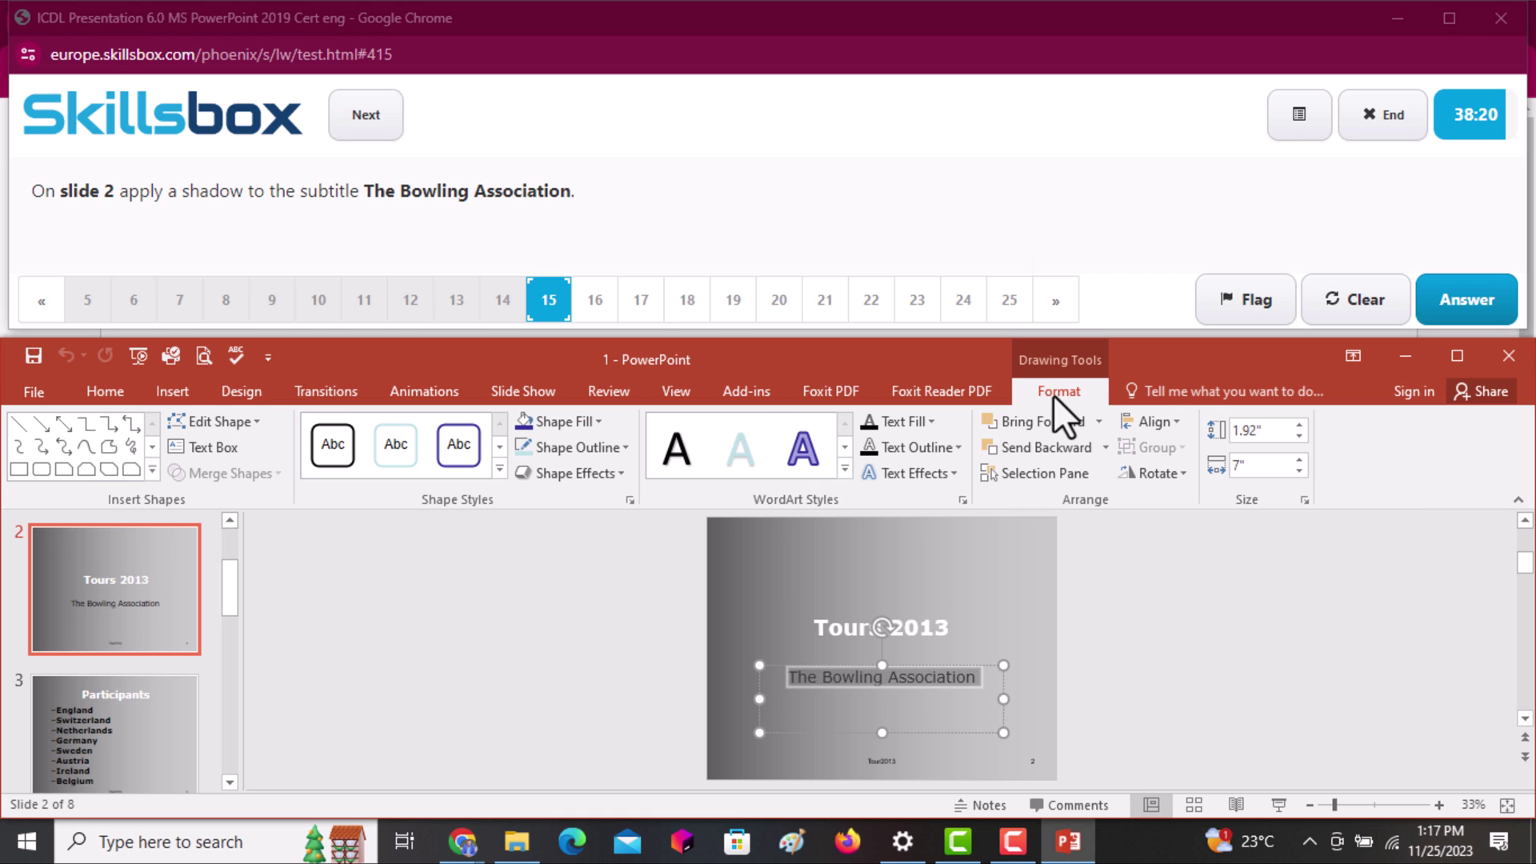
{"action": "left_click", "coordinate": [949, 477]}
{"action": "mouse_move", "coordinate": [939, 516]}
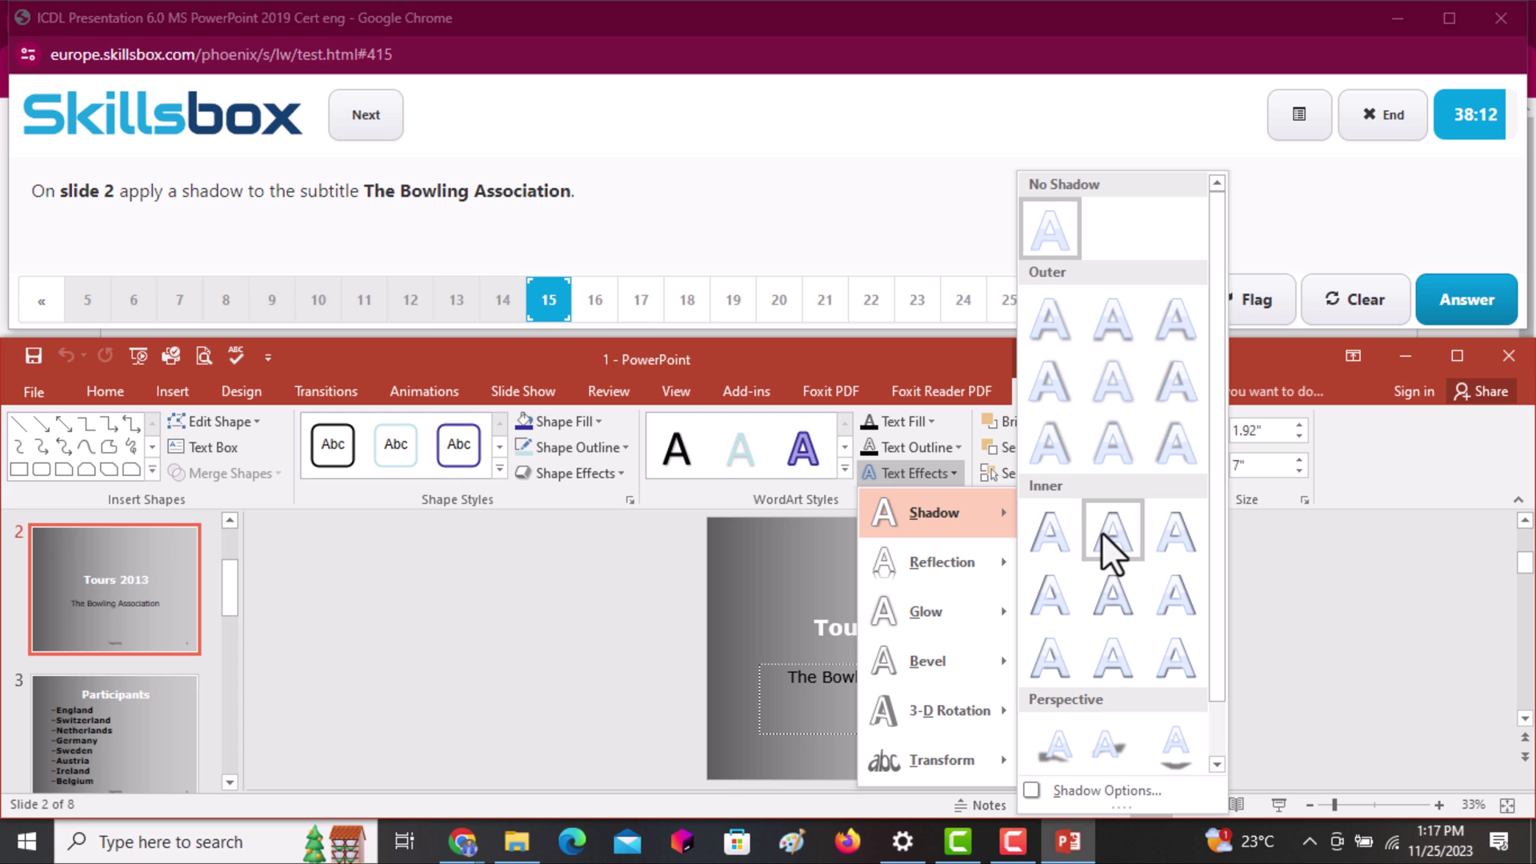
{"action": "left_click", "coordinate": [1054, 384]}
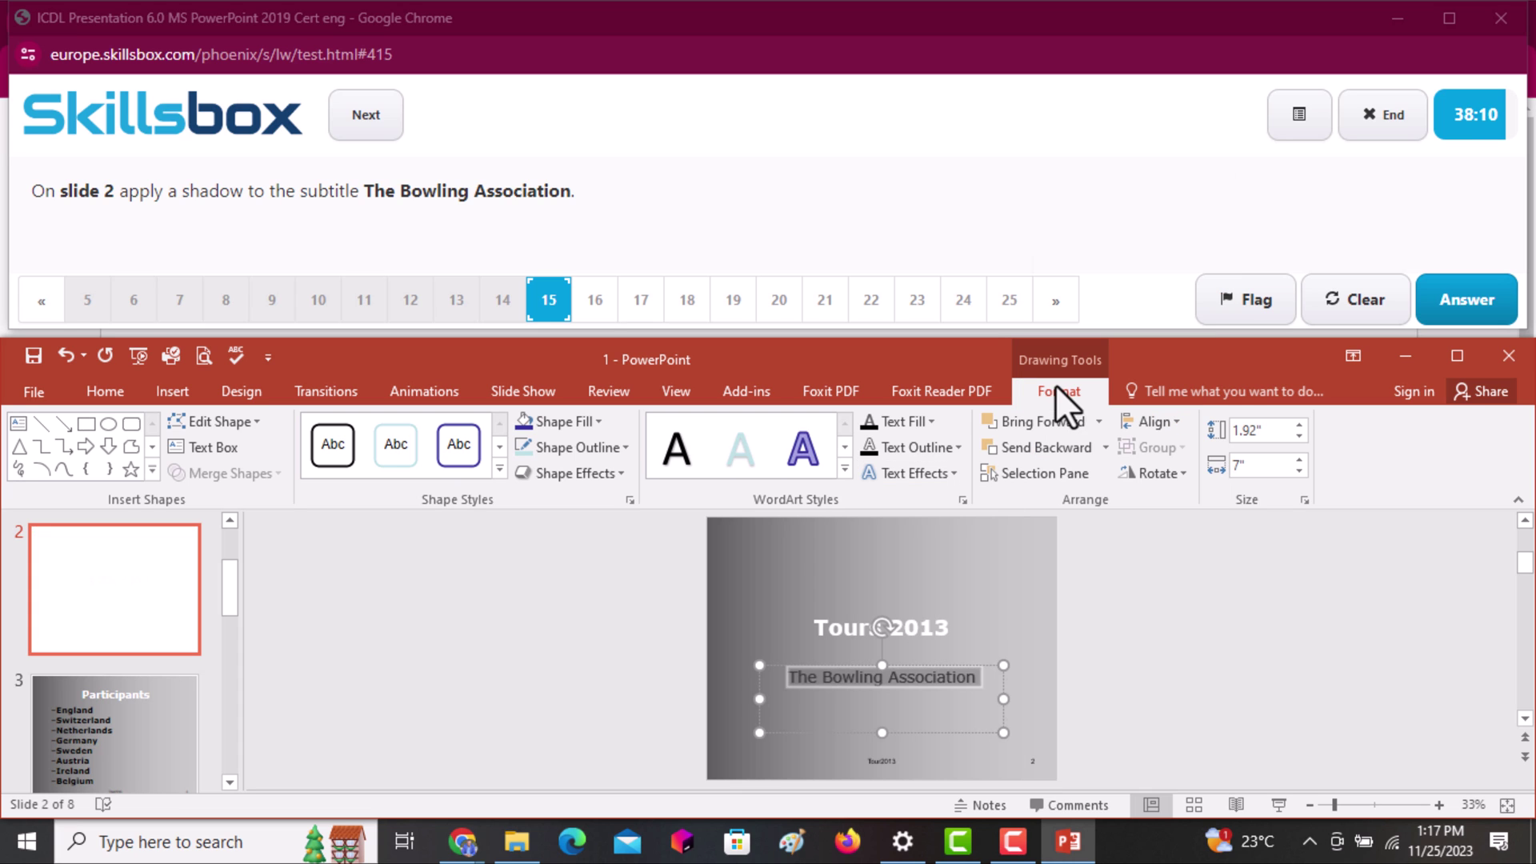
{"action": "left_click", "coordinate": [1445, 318]}
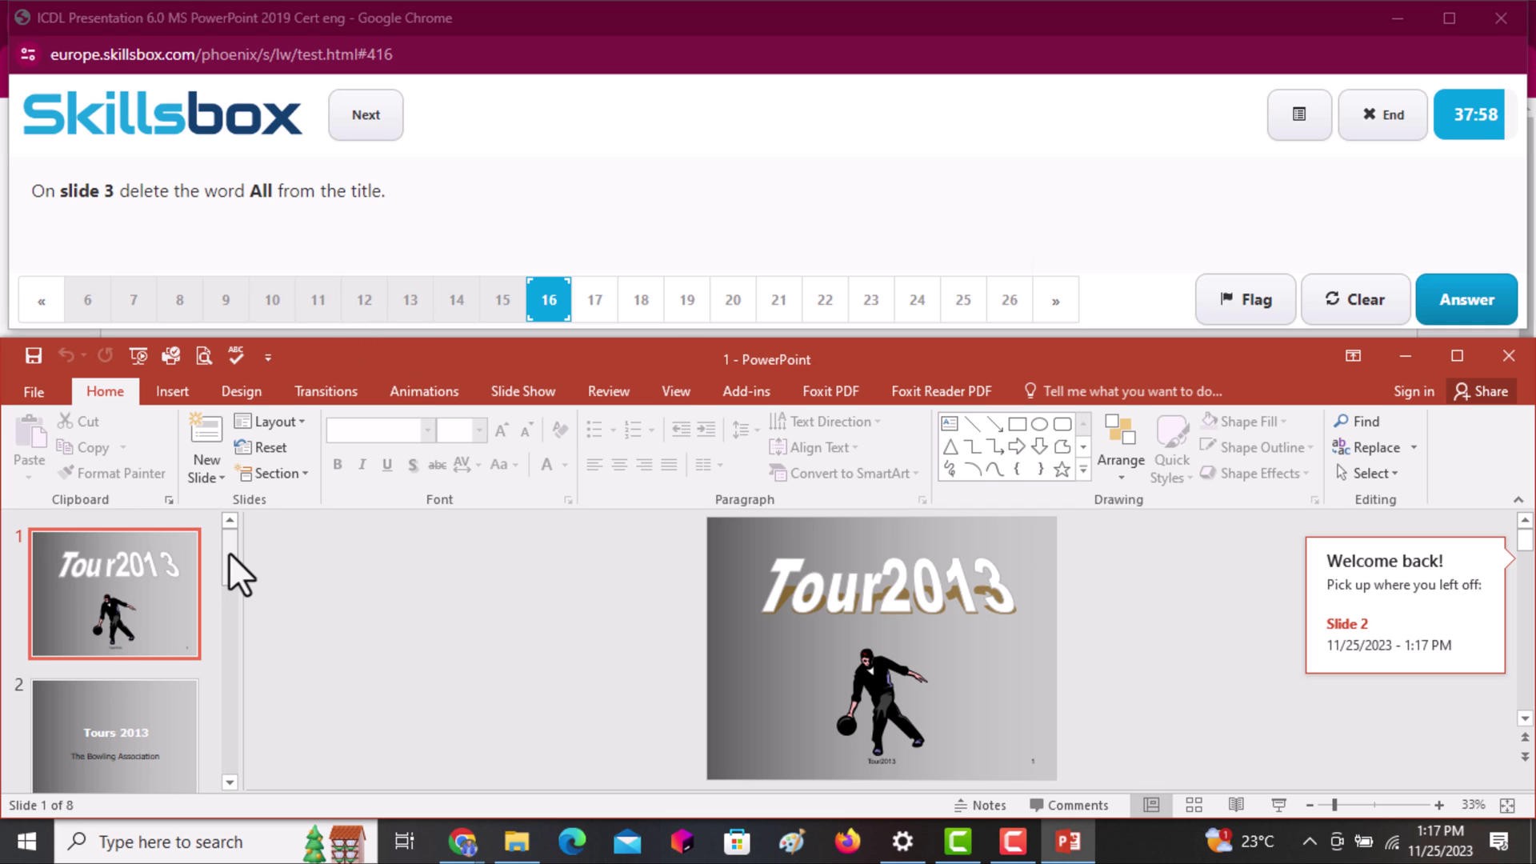
Delete the word All from the title of slide 3 and submit the answer
{"action": "left_click_drag", "start_coordinate": [228, 553], "coordinate": [223, 611]}
{"action": "left_click", "coordinate": [137, 607]}
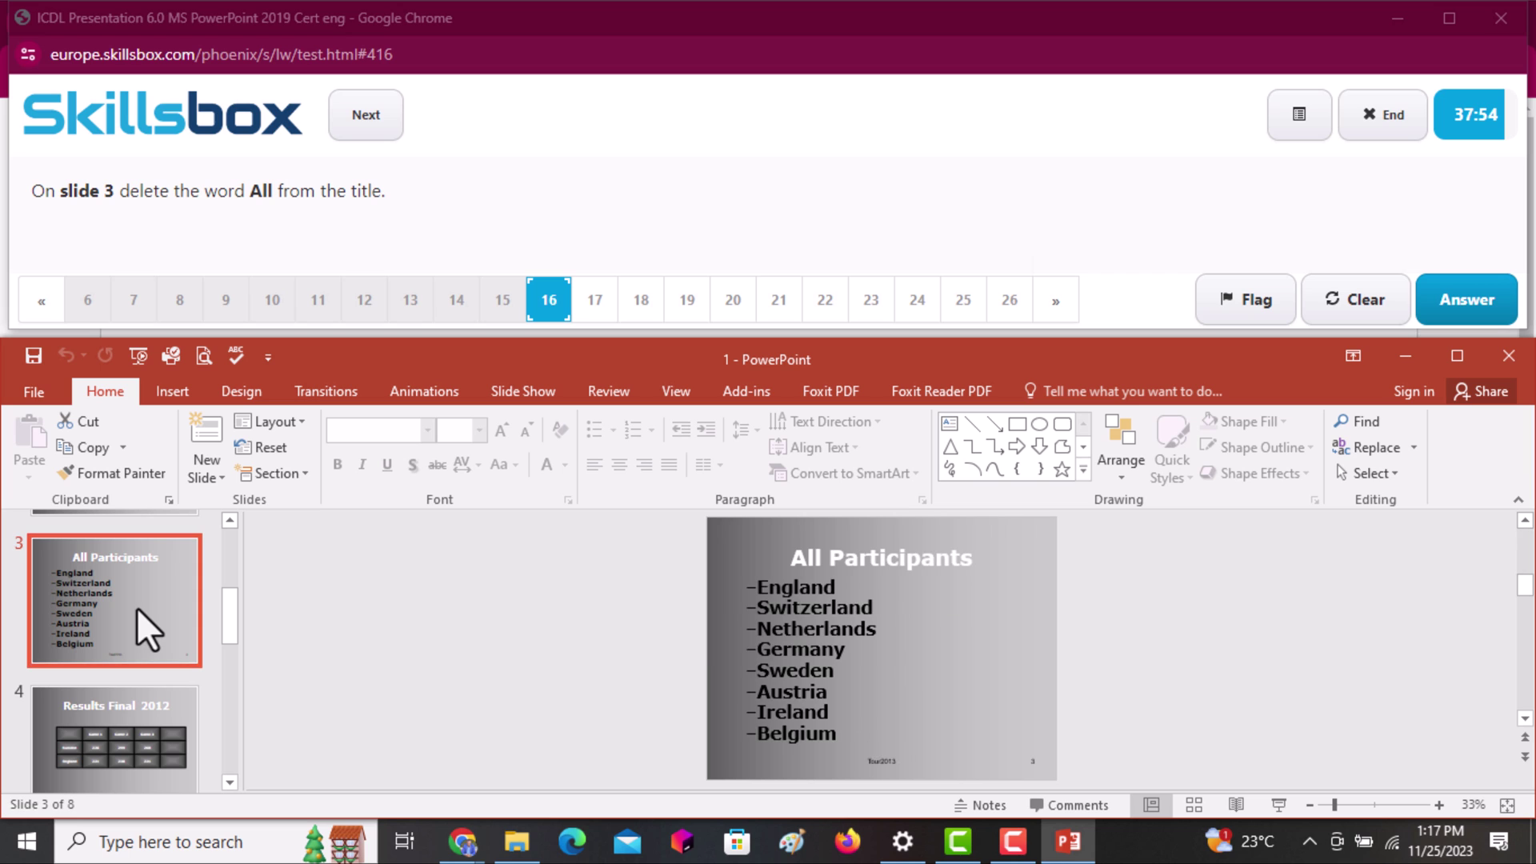
{"action": "left_click", "coordinate": [826, 568]}
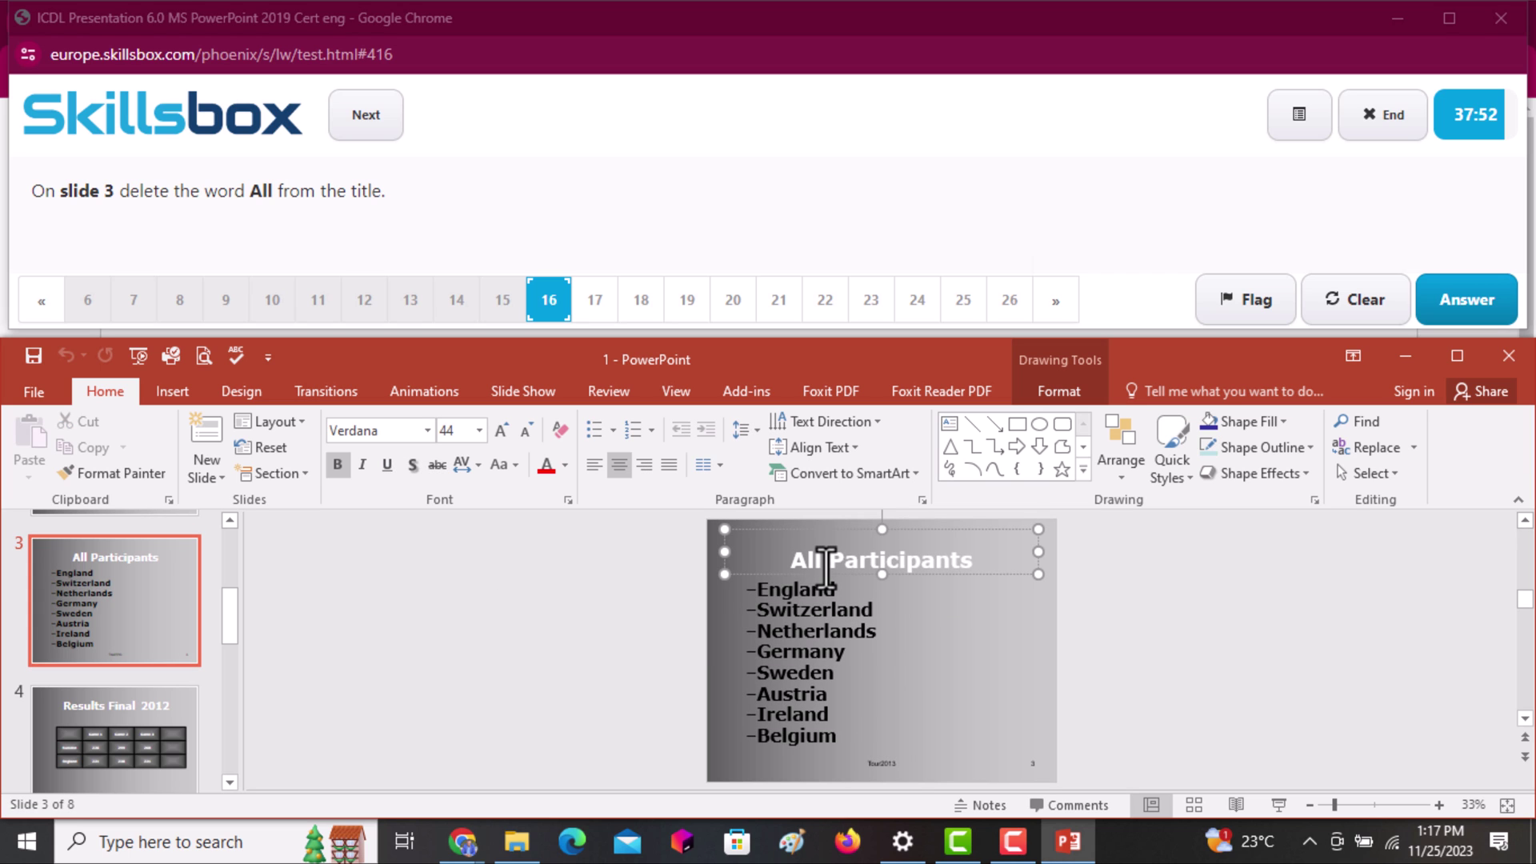
{"action": "double_click", "coordinate": [807, 561]}
{"action": "key", "text": "BackSpace"}
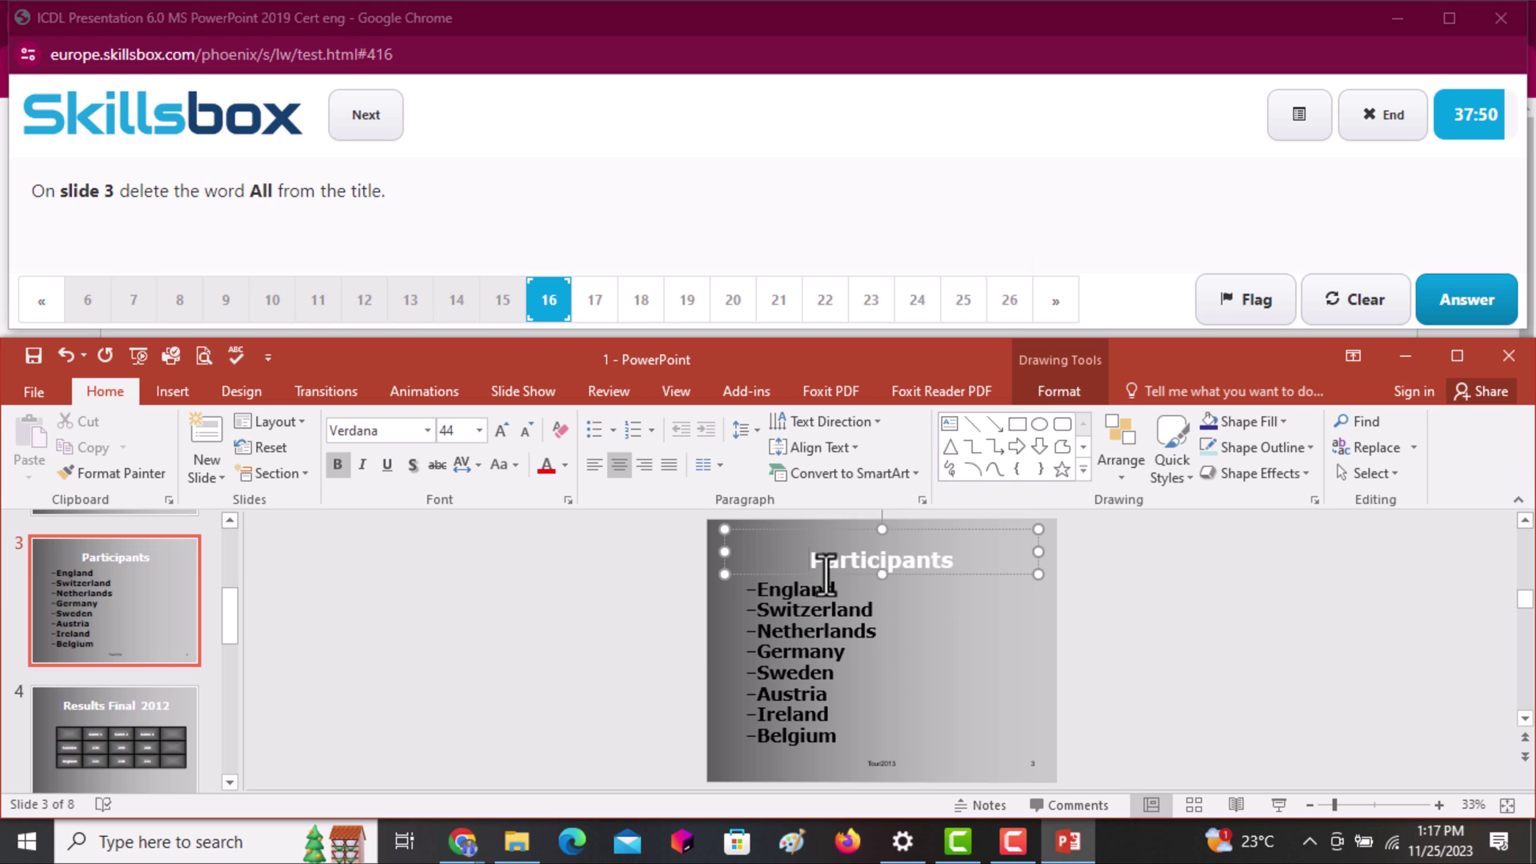
{"action": "left_click", "coordinate": [1448, 309]}
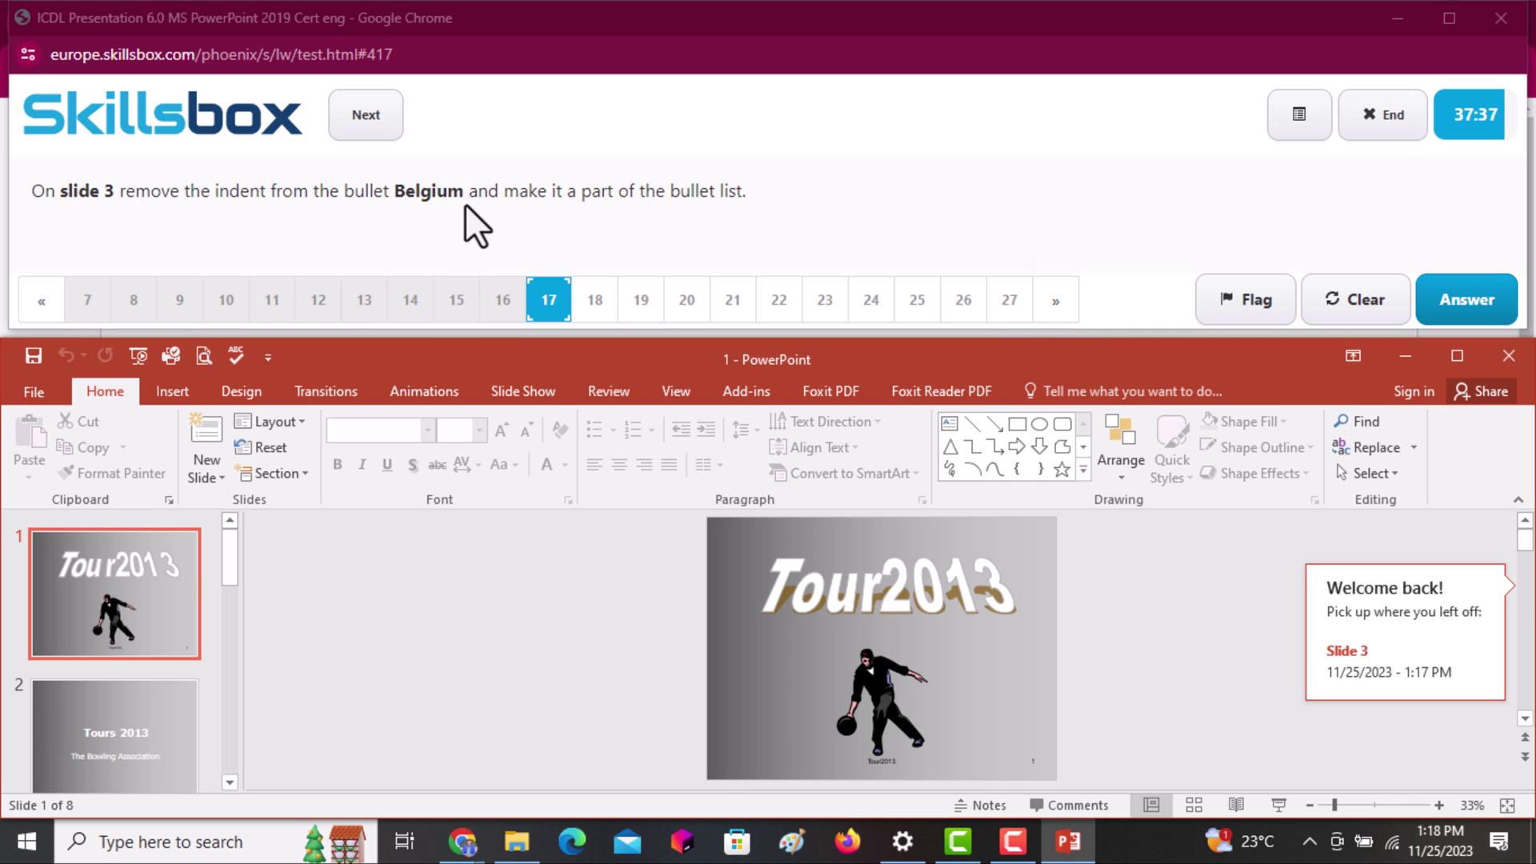
Remove the indent from the Belgium bullet on slide 3 so it joins the main bullet list, and submit the answer
{"action": "scroll", "coordinate": [226, 776], "scroll_direction": "down", "scroll_amount": 3}
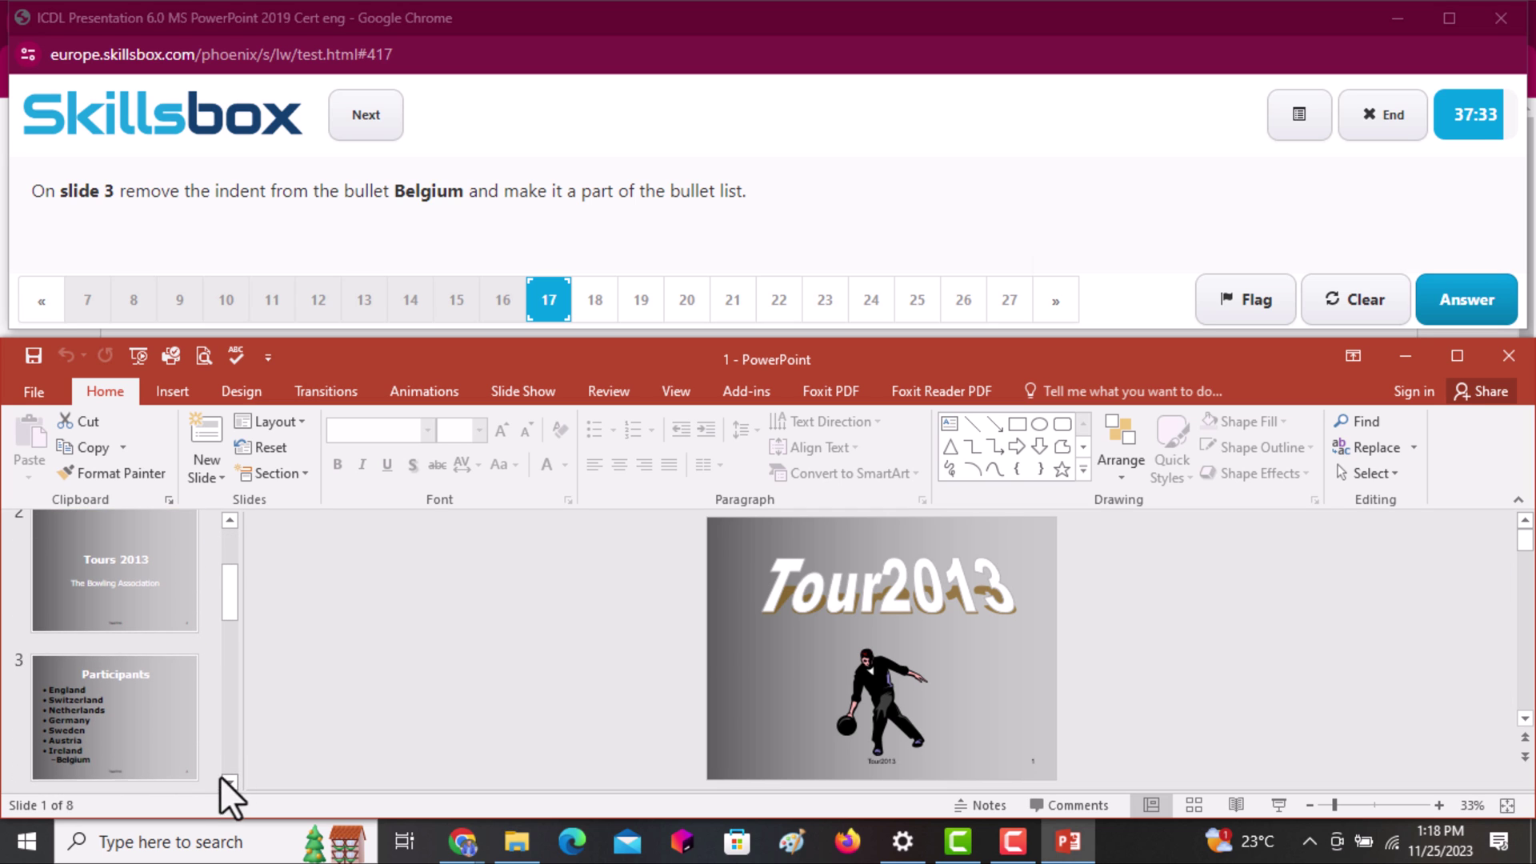
{"action": "left_click", "coordinate": [99, 730]}
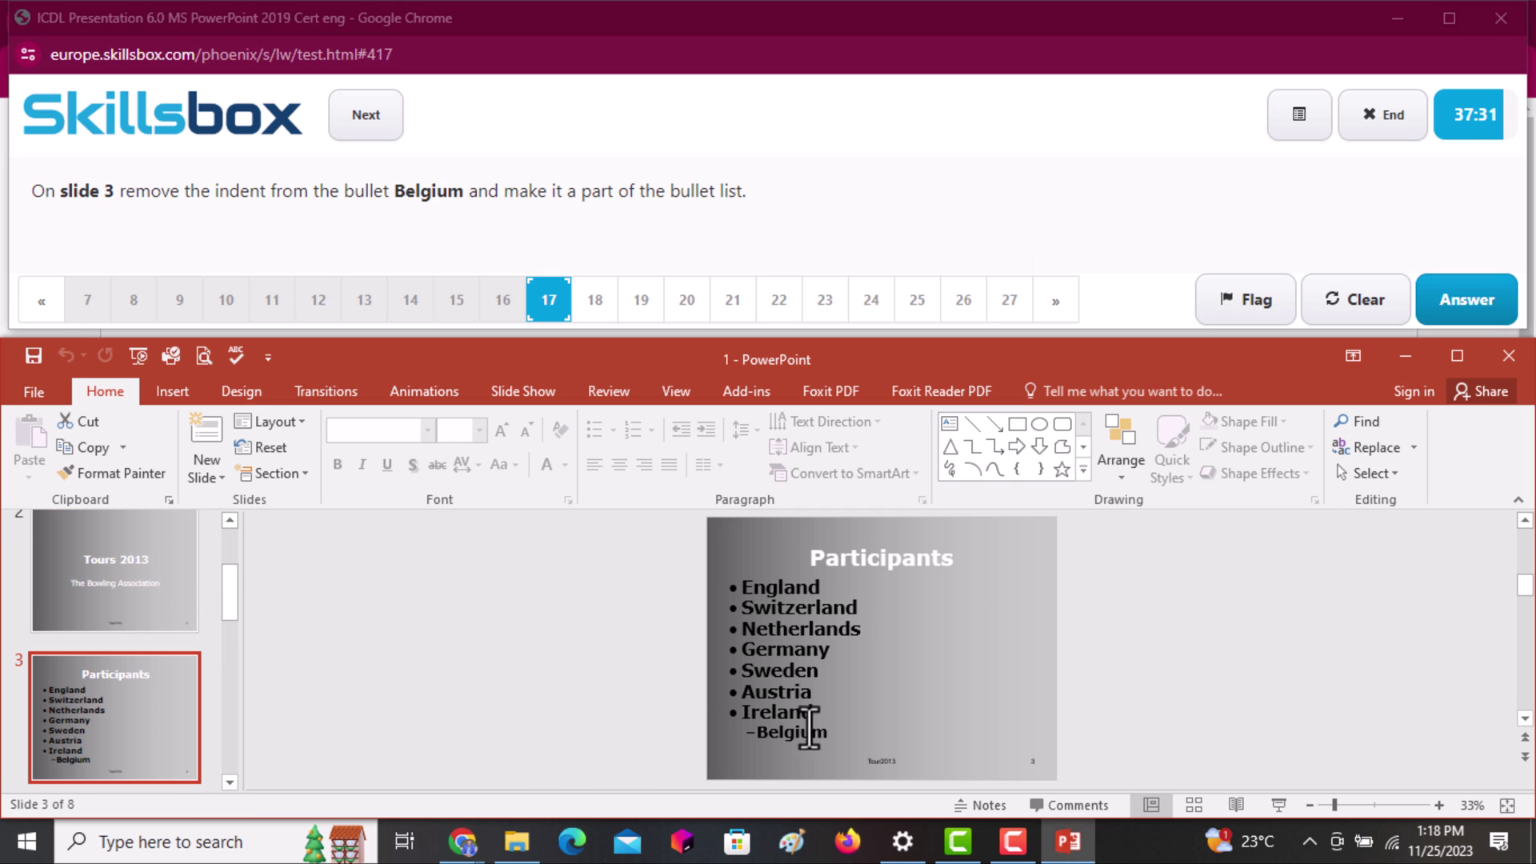
{"action": "left_click_drag", "start_coordinate": [833, 733], "coordinate": [768, 743]}
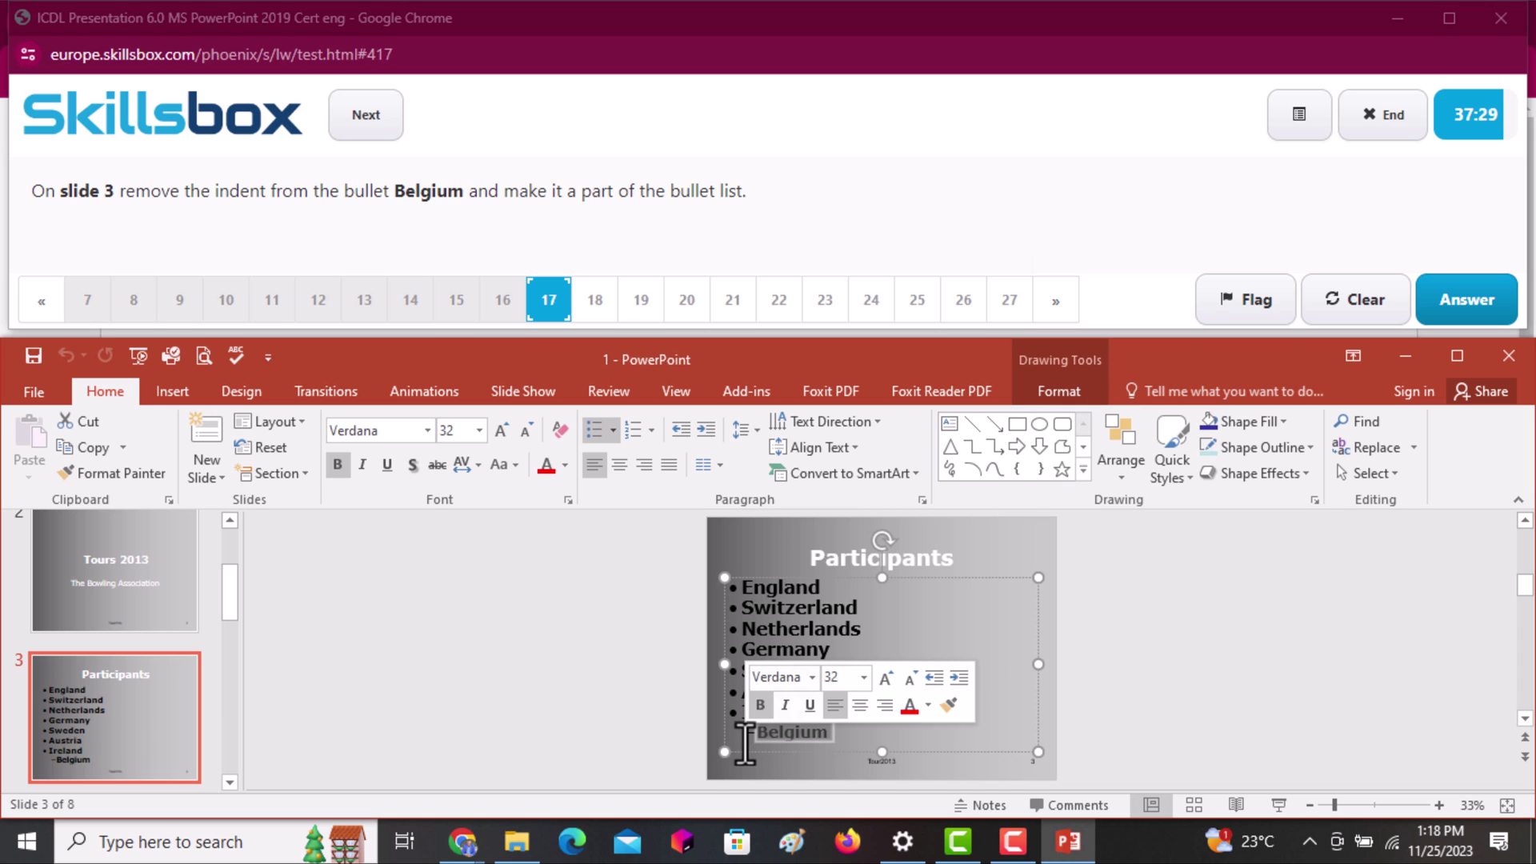
{"action": "left_click", "coordinate": [679, 430]}
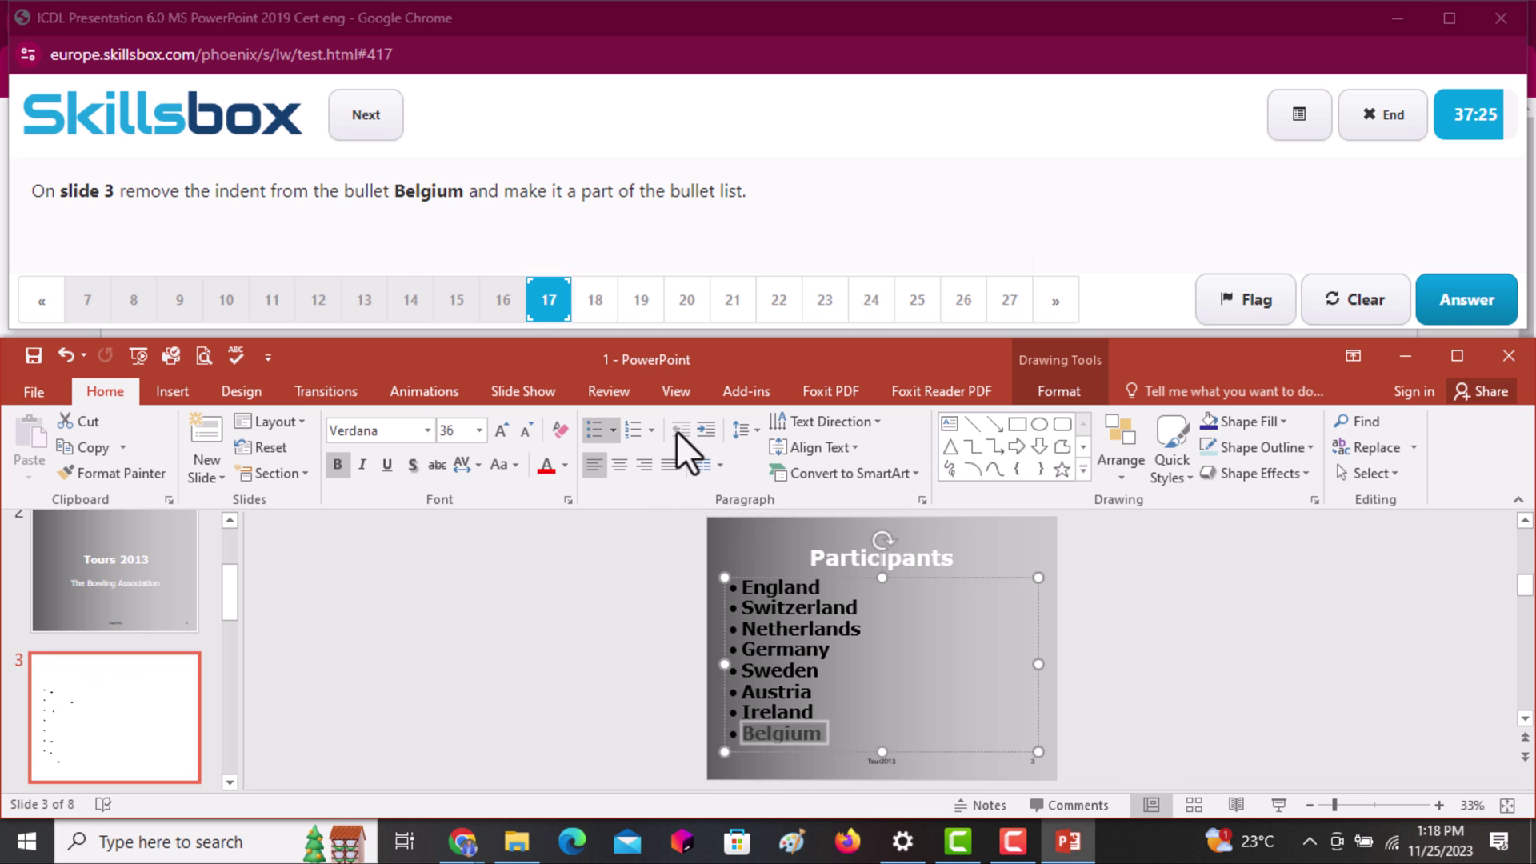
{"action": "left_click", "coordinate": [1450, 312]}
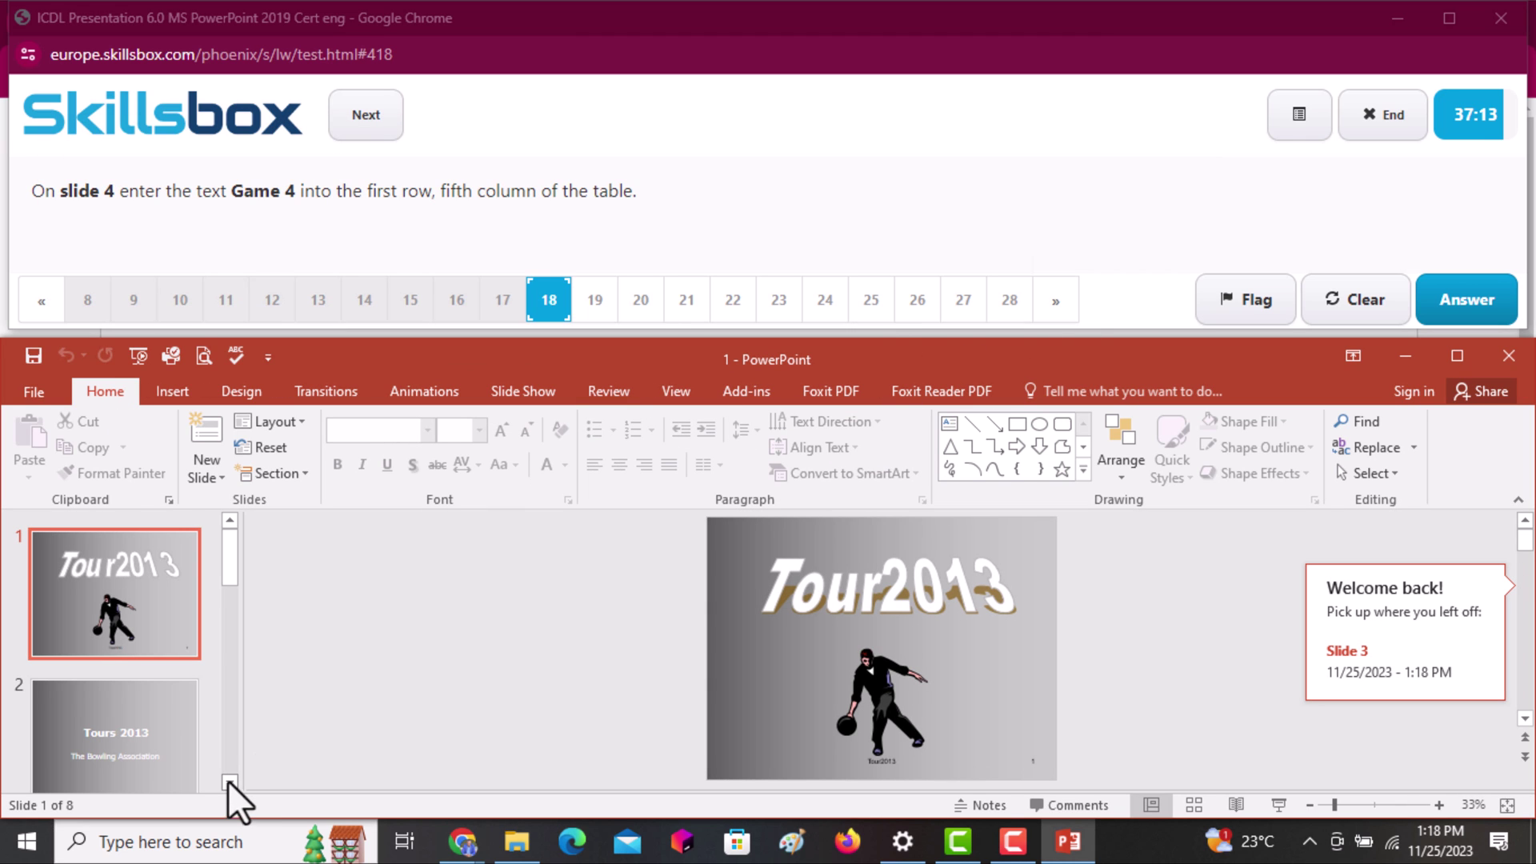
Enter Game 4 in the first row, fifth column of the table on slide 4 and submit the answer
{"action": "left_click", "coordinate": [229, 783]}
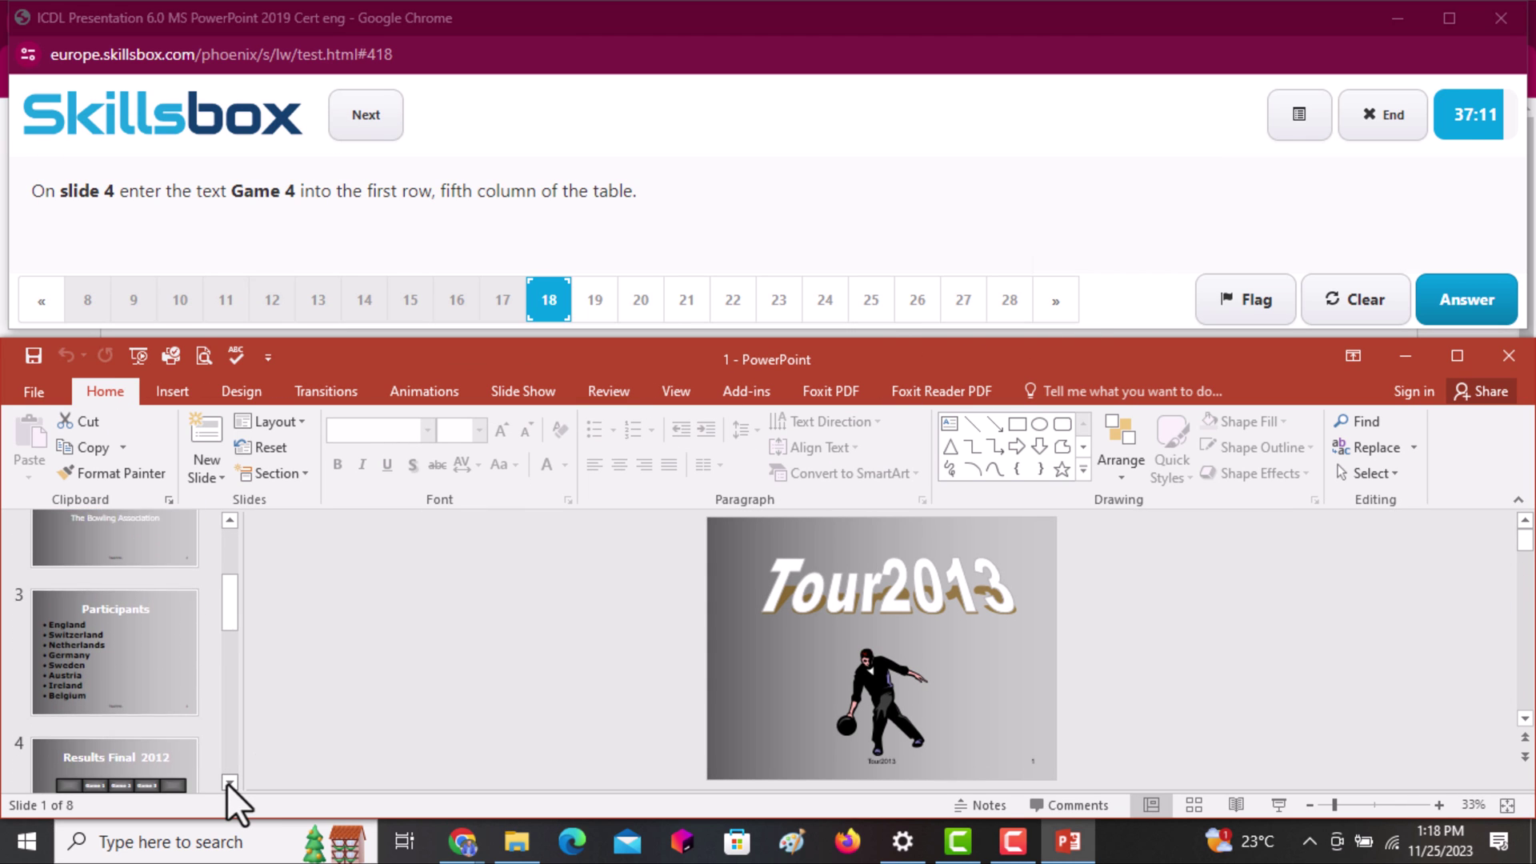
{"action": "left_click", "coordinate": [181, 747]}
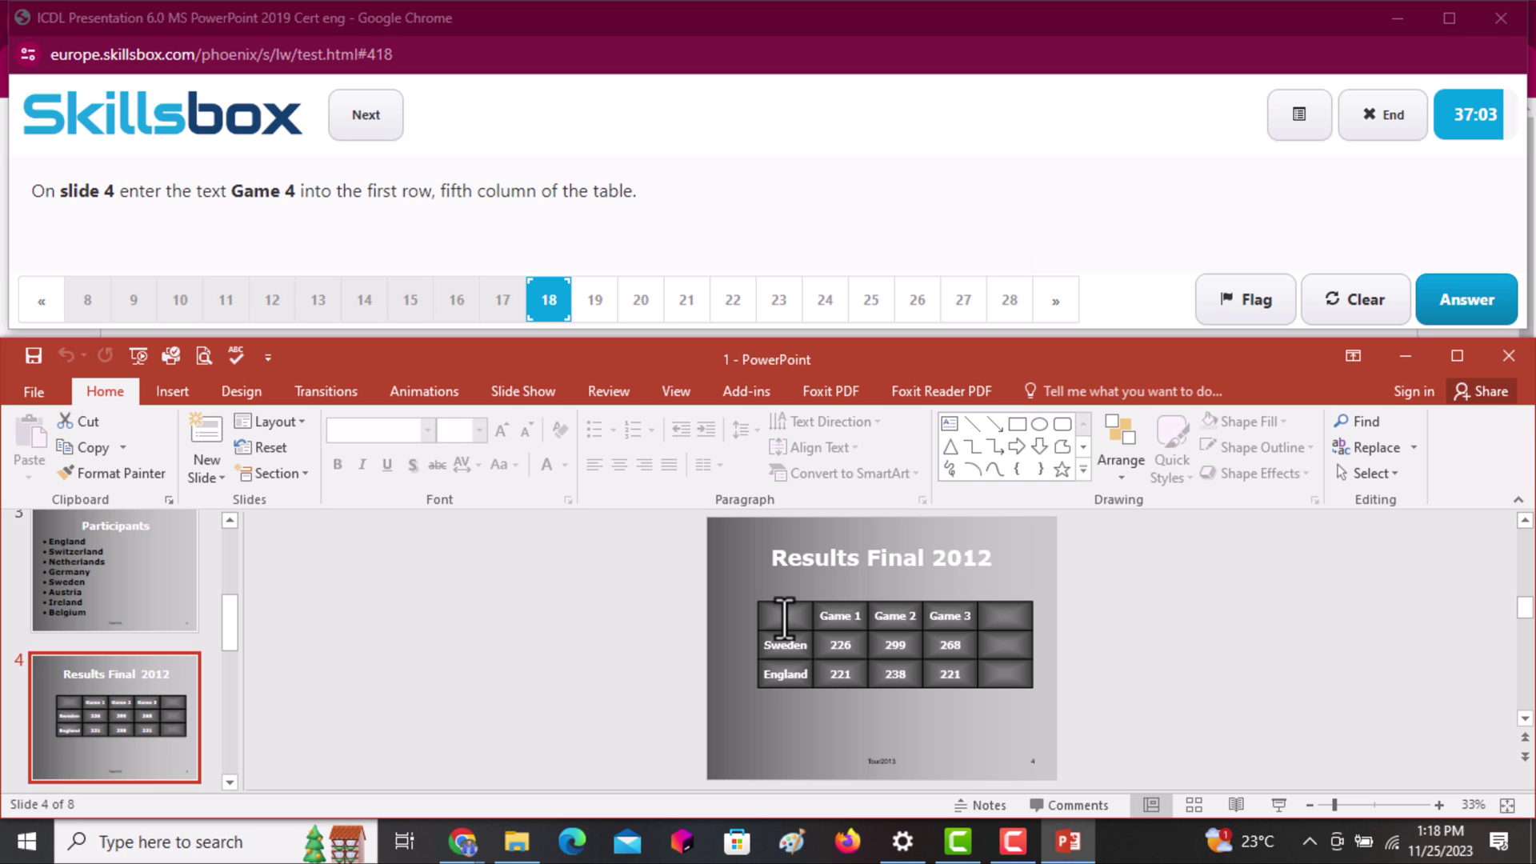
{"action": "left_click", "coordinate": [1001, 618]}
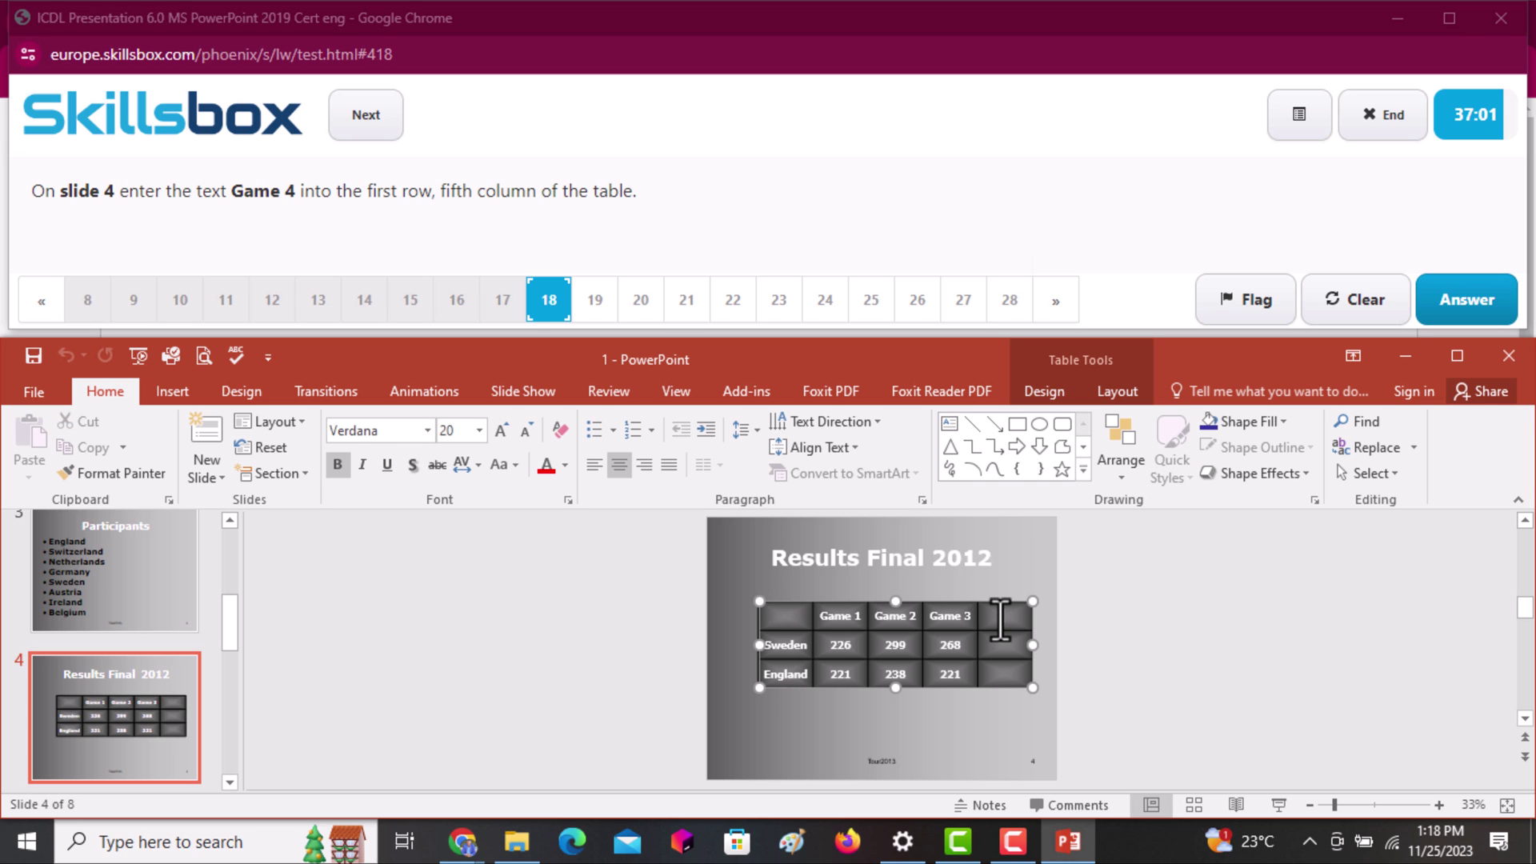
{"action": "type", "text": "Game 4"}
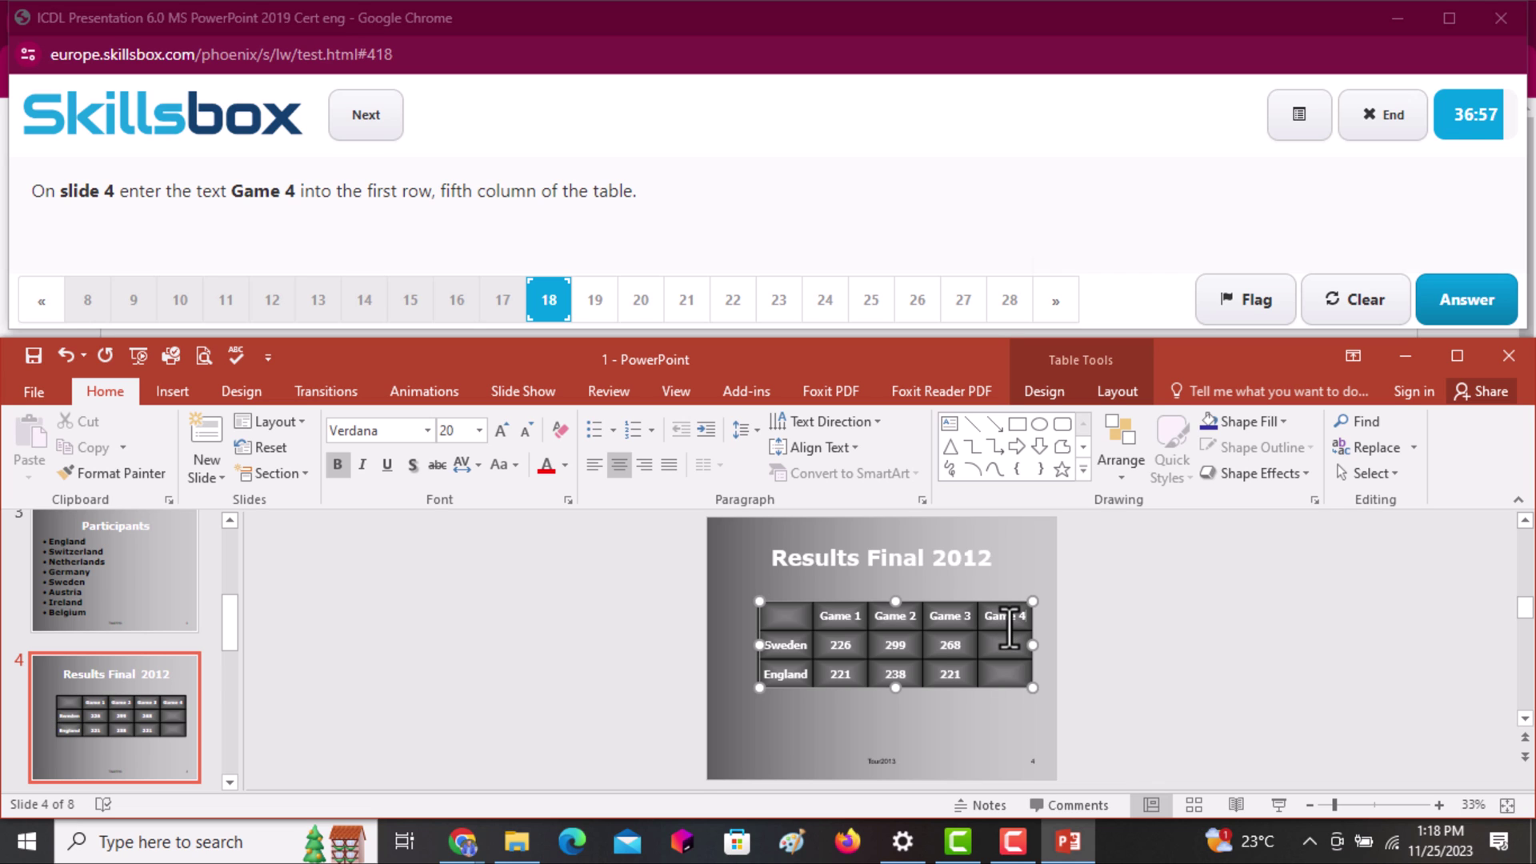
{"action": "left_click", "coordinate": [1475, 312]}
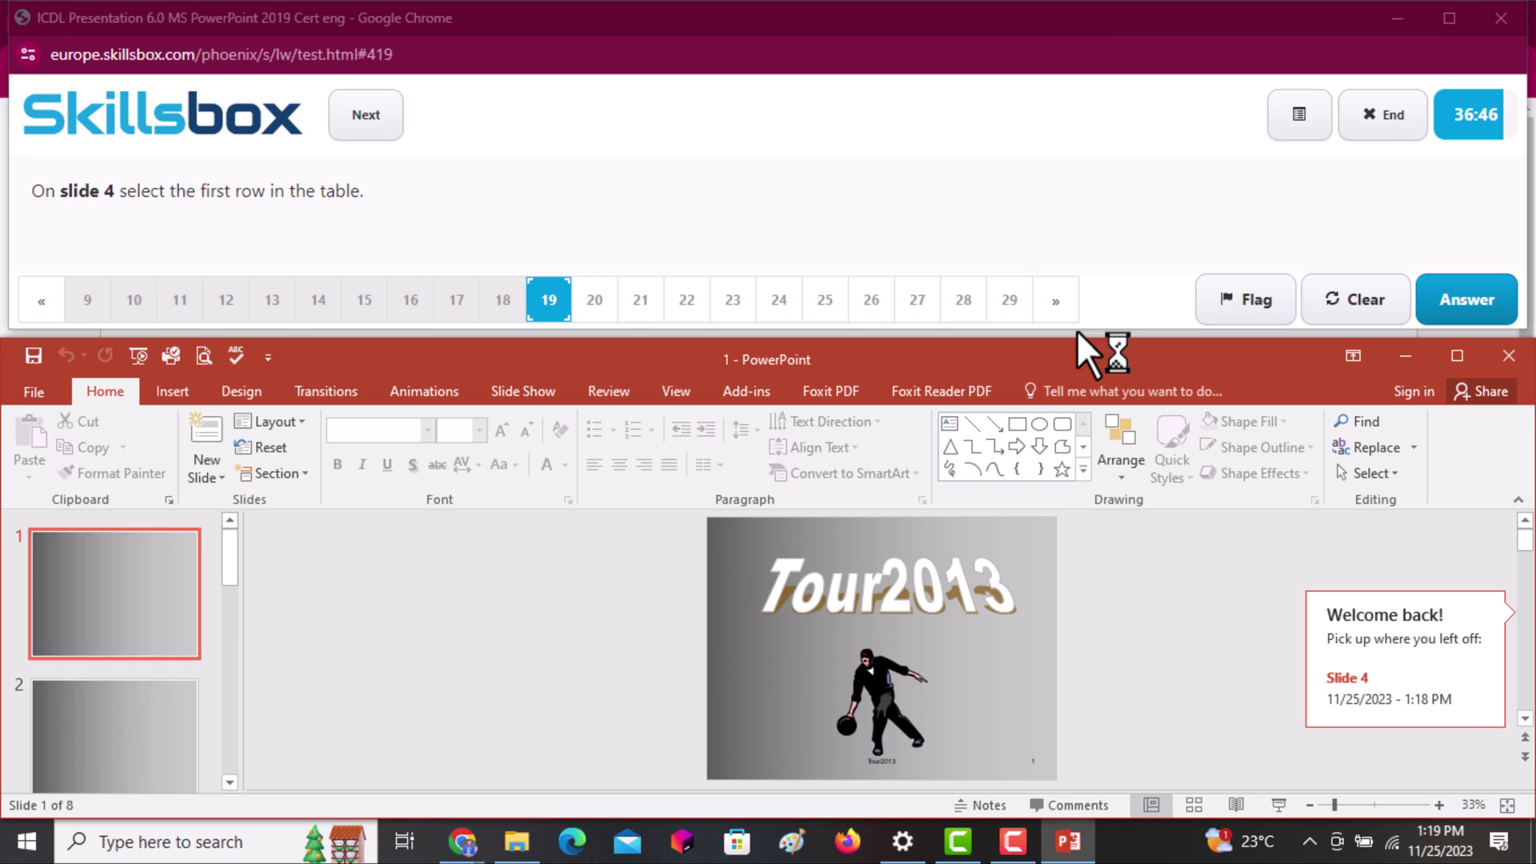
Select the first row of the table on slide 4 and submit the answer
{"action": "left_click", "coordinate": [230, 782]}
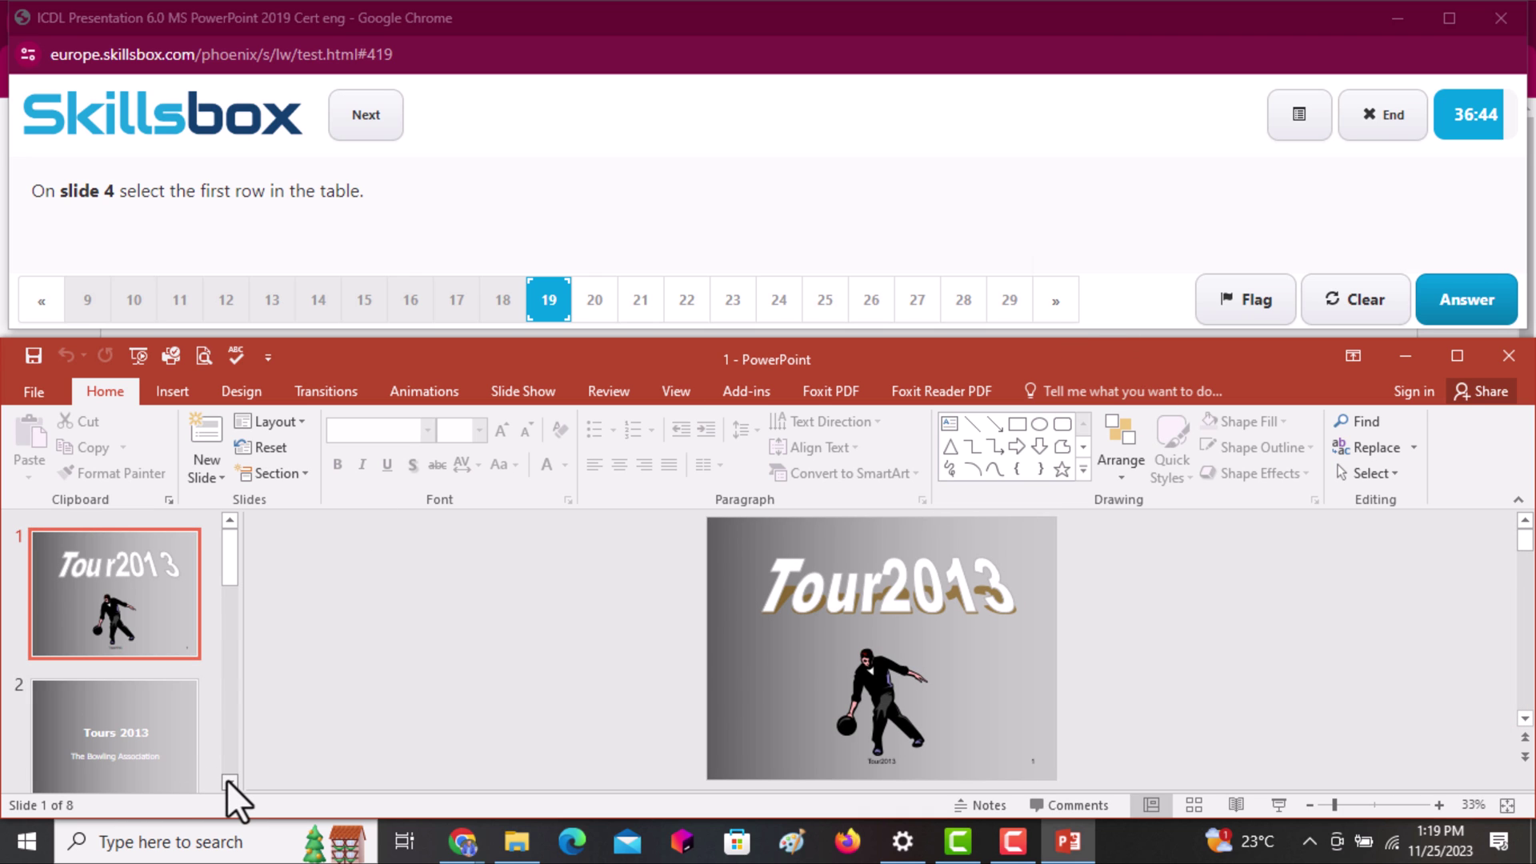
{"action": "scroll", "coordinate": [230, 783], "scroll_direction": "down", "scroll_amount": 5}
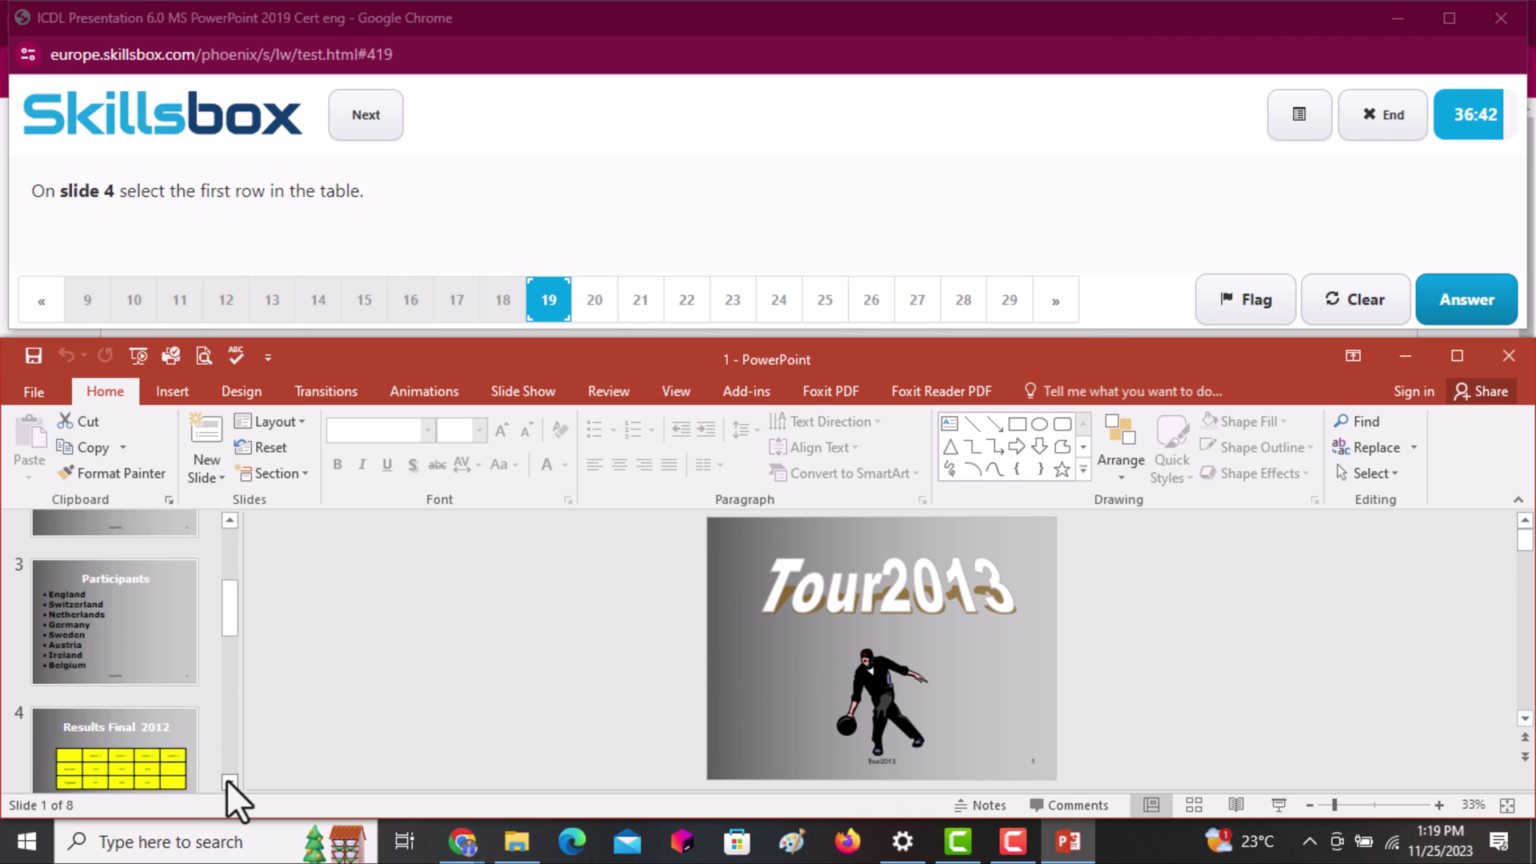
{"action": "left_click", "coordinate": [152, 712]}
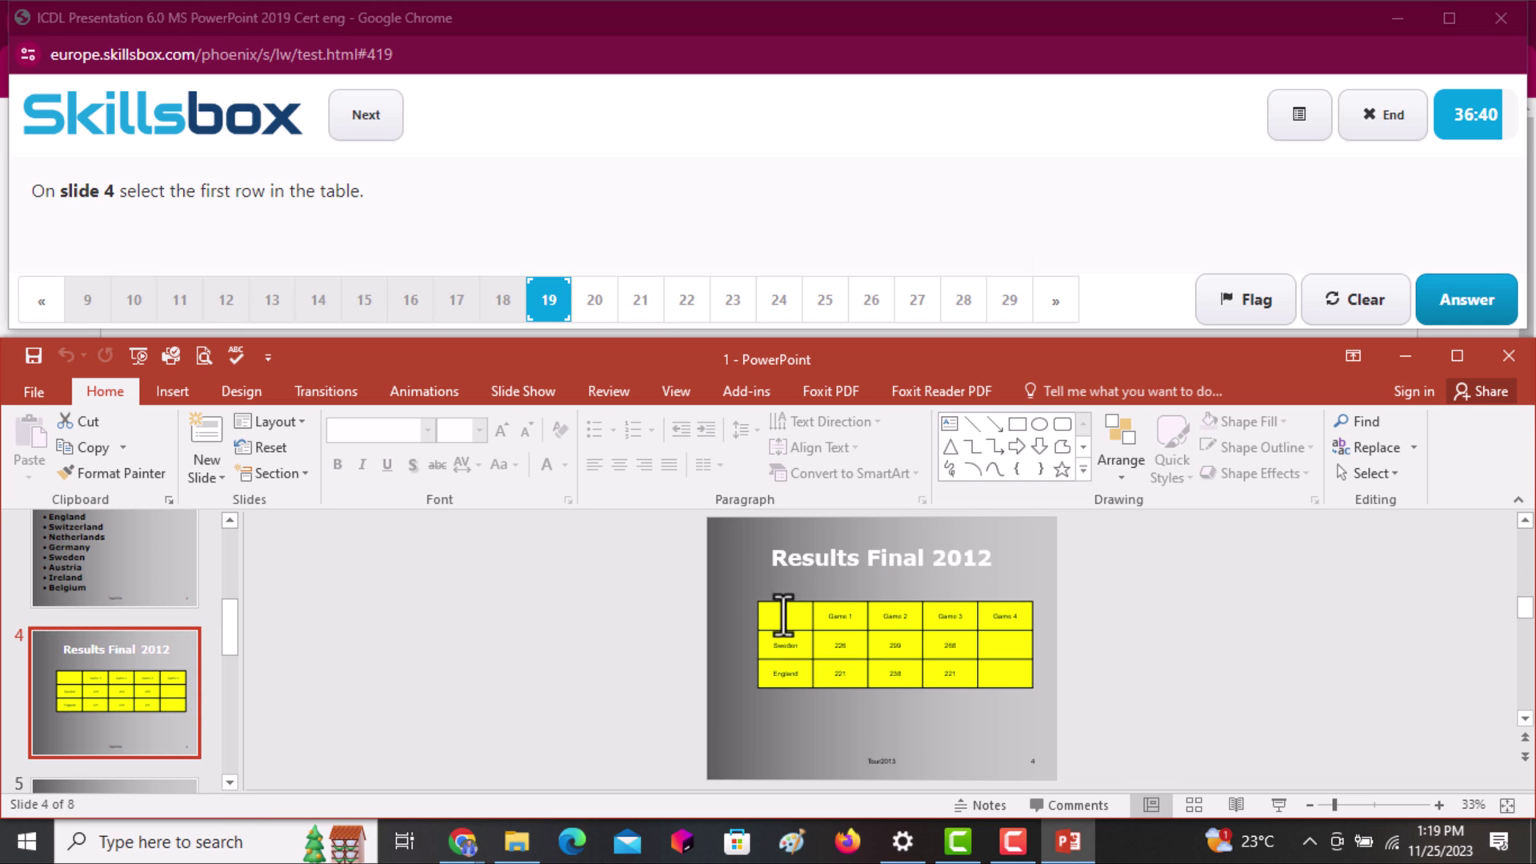
{"action": "left_click", "coordinate": [746, 619]}
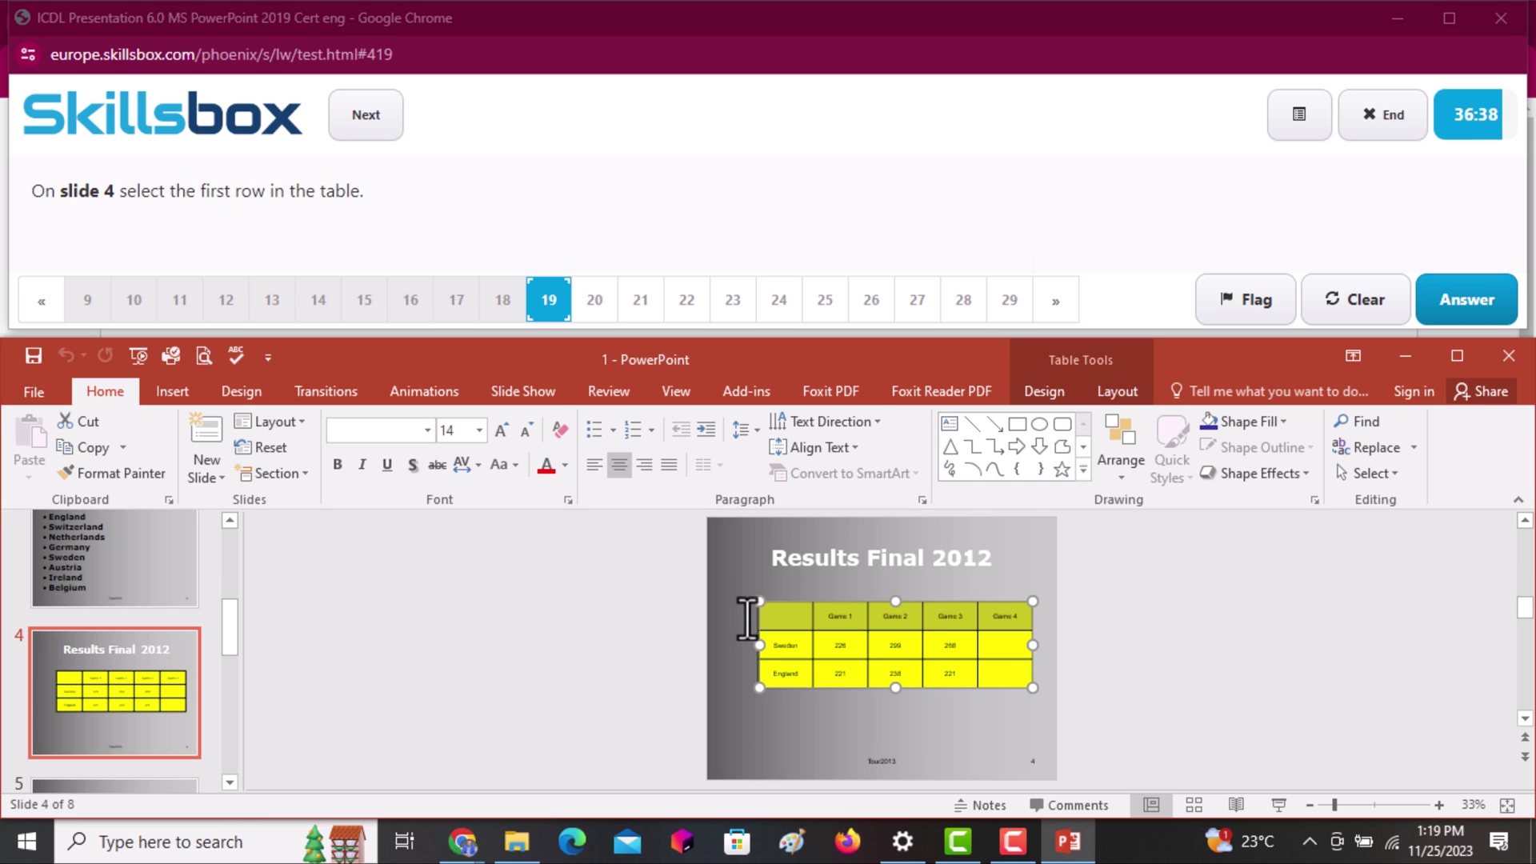
{"action": "left_click", "coordinate": [1488, 303]}
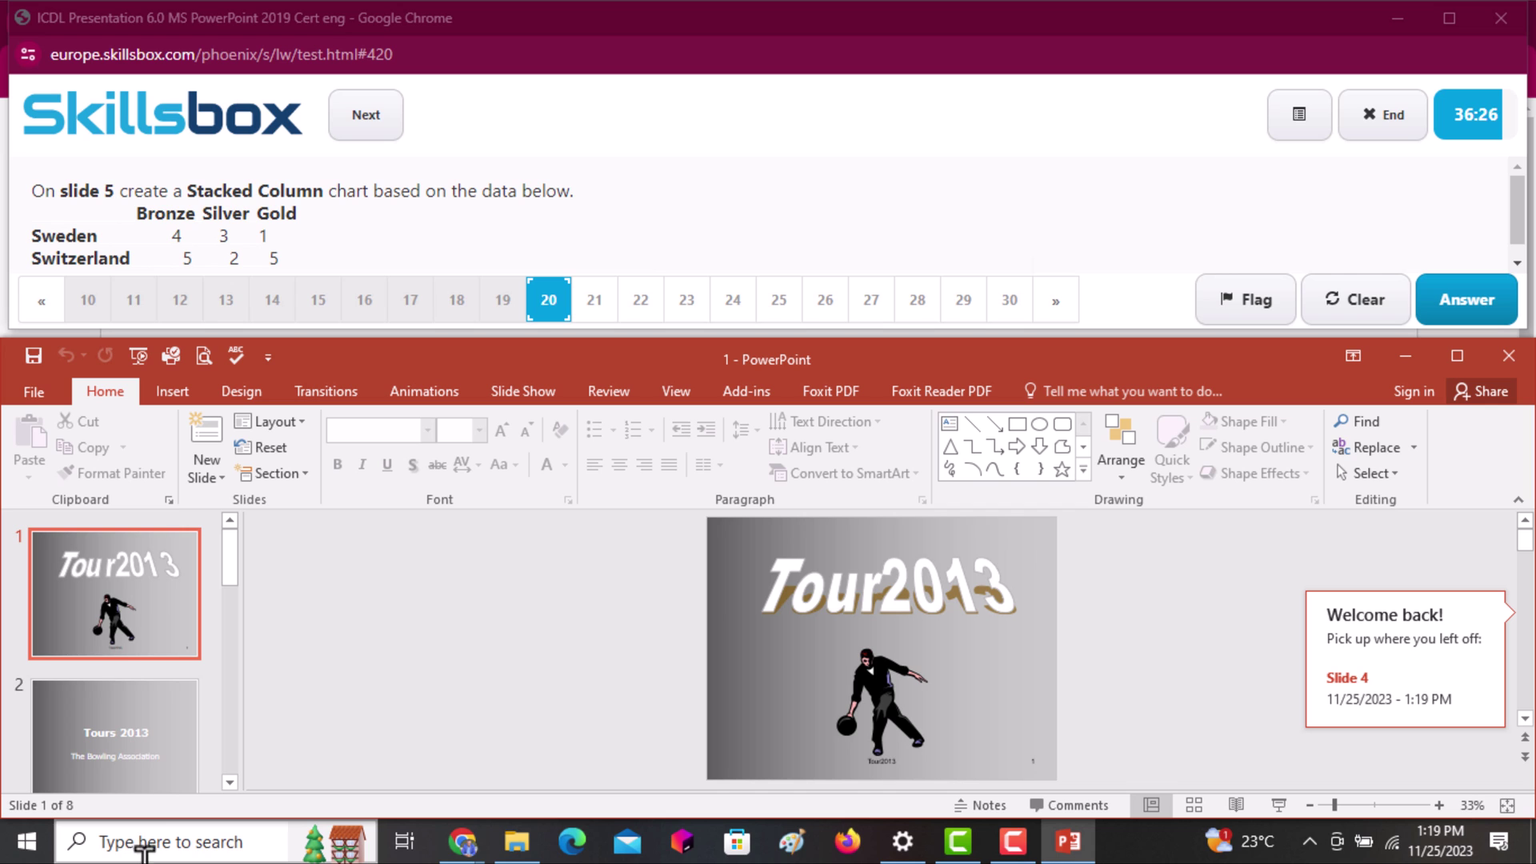
Insert a Stacked Column chart on slide 5, Medals – Top 3
{"action": "left_click", "coordinate": [230, 783]}
{"action": "left_click_drag", "start_coordinate": [224, 782], "coordinate": [224, 782]}
{"action": "left_click", "coordinate": [126, 747]}
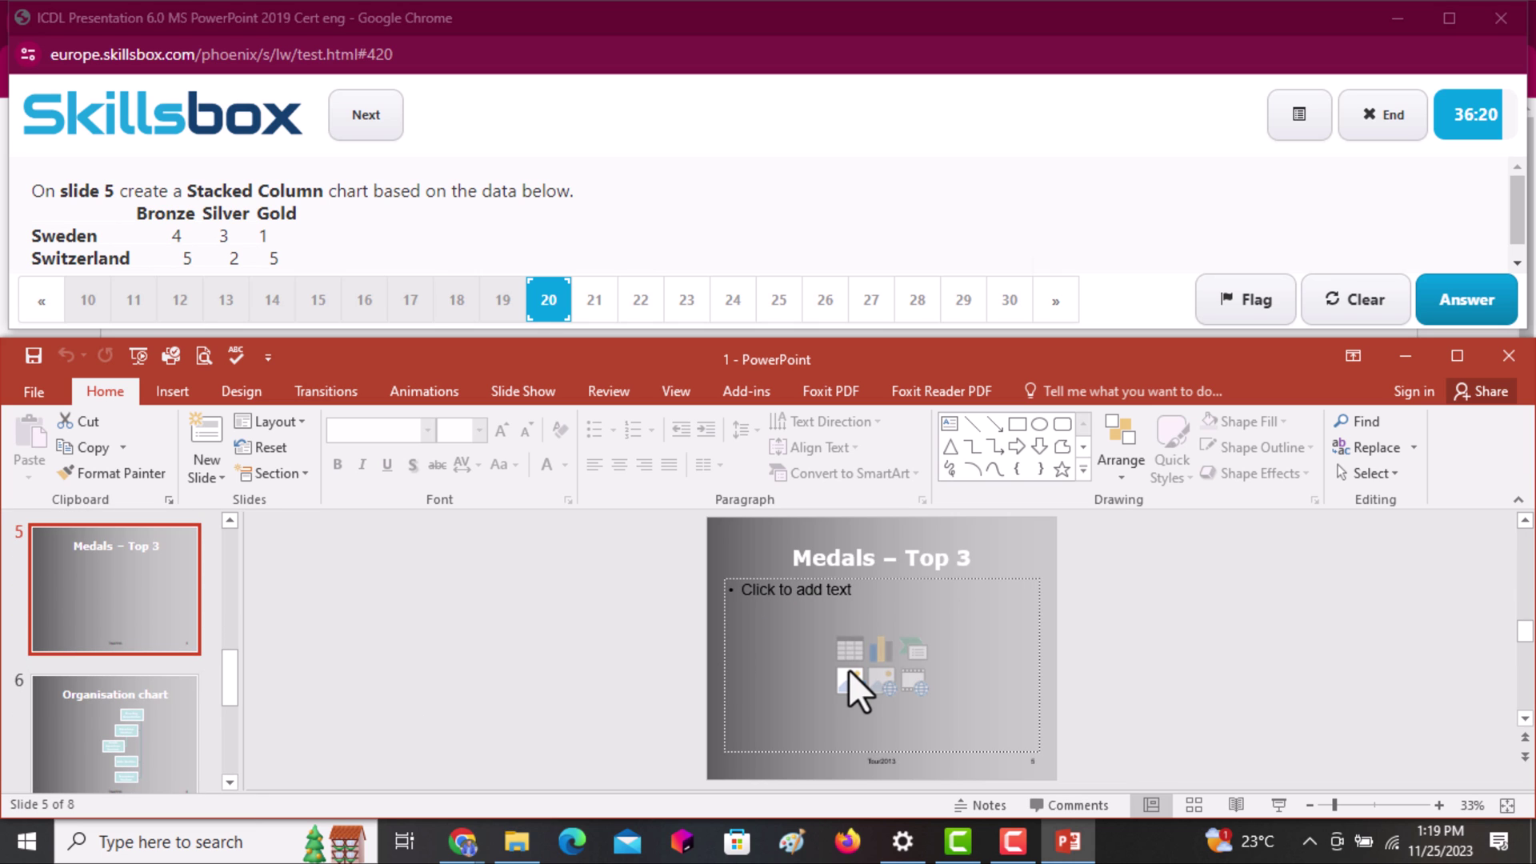
{"action": "left_click", "coordinate": [180, 390]}
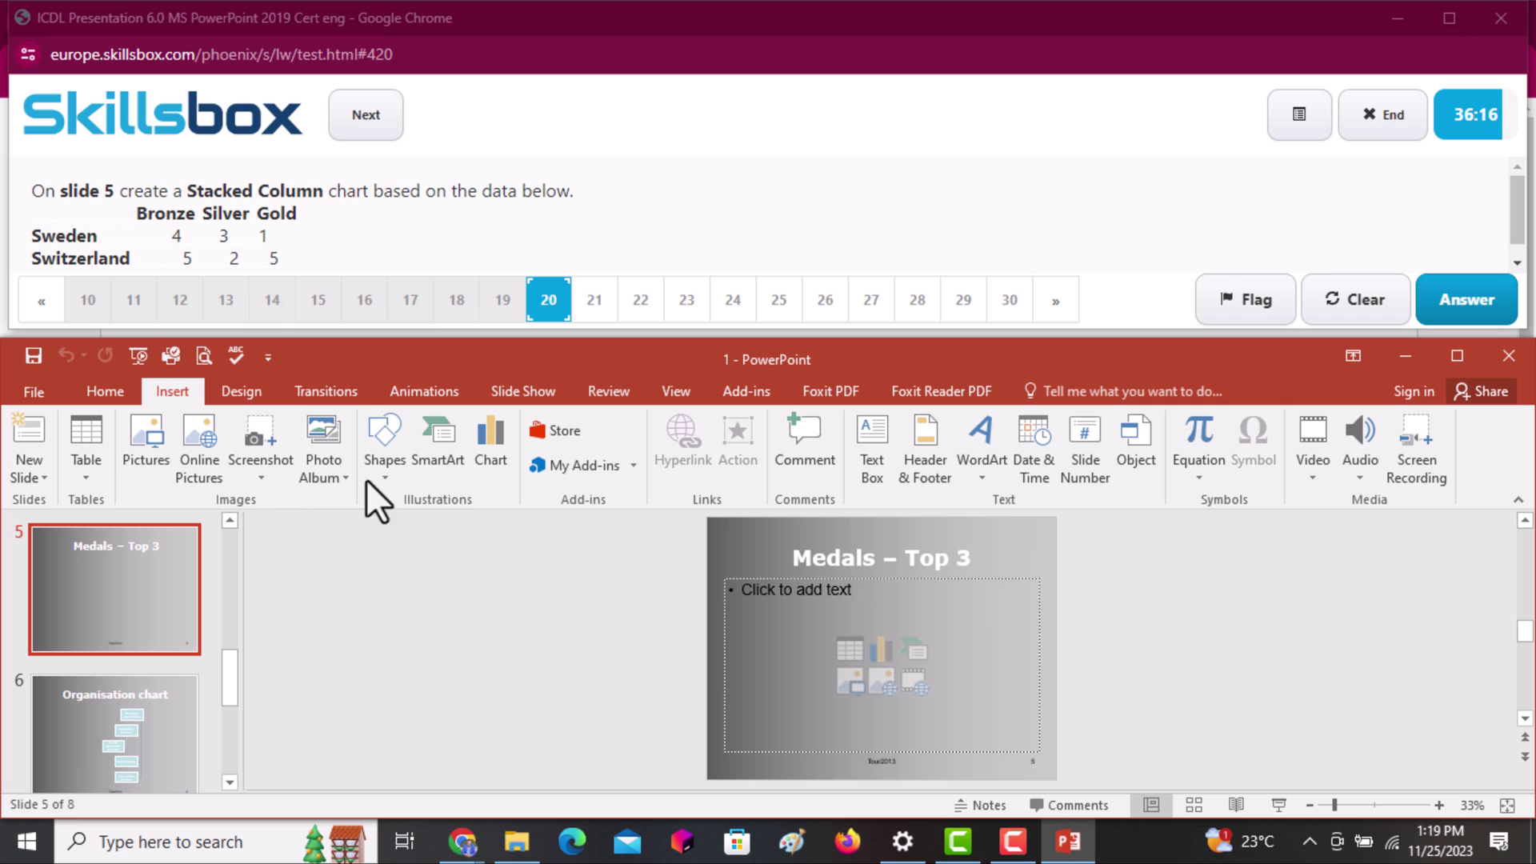
{"action": "left_click", "coordinate": [489, 459]}
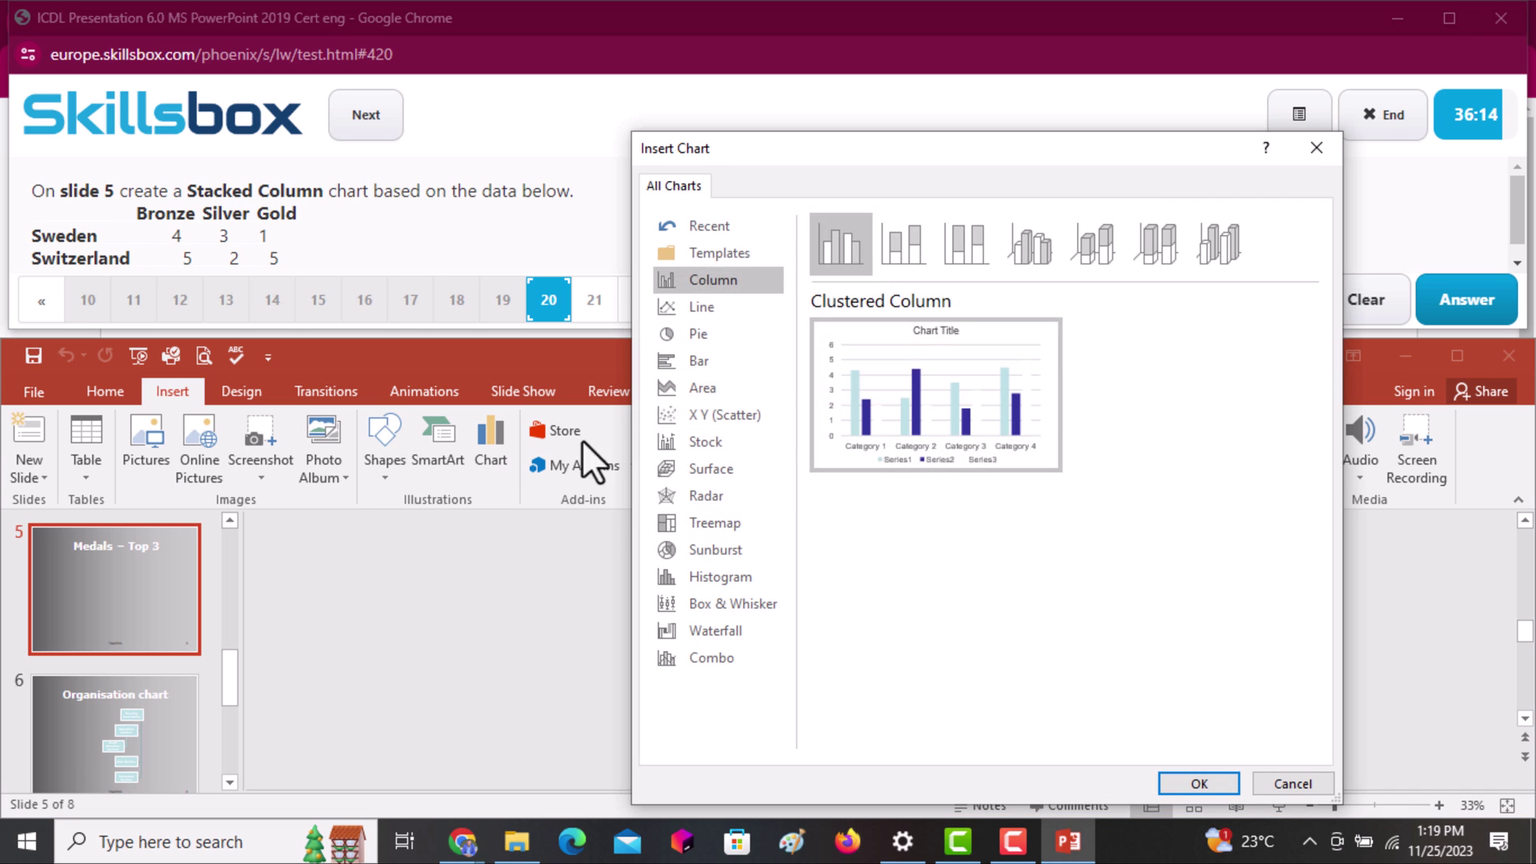
{"action": "left_click", "coordinate": [902, 261]}
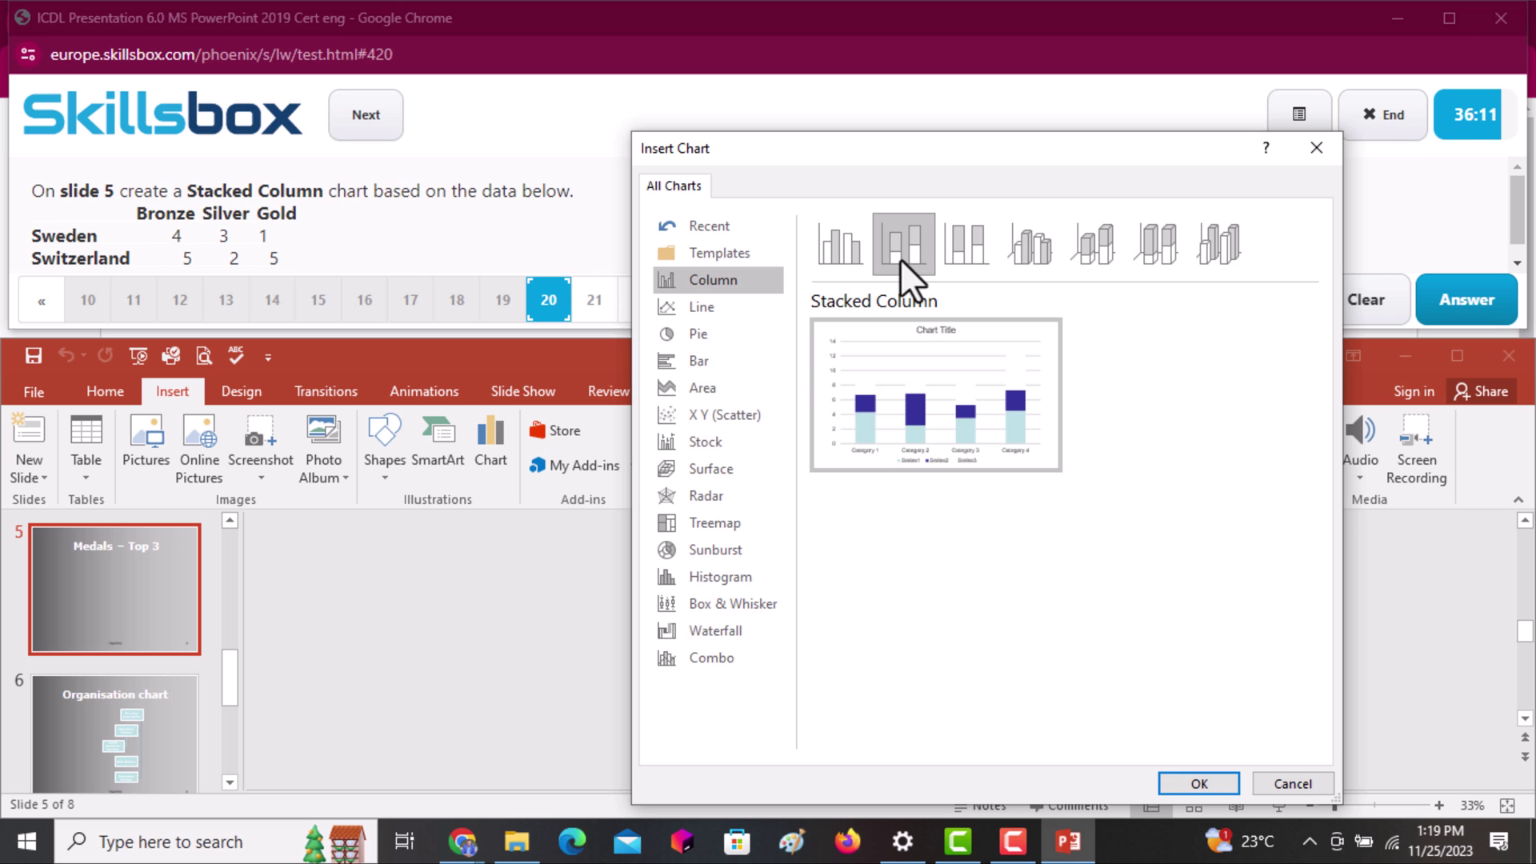
{"action": "left_click", "coordinate": [1181, 775]}
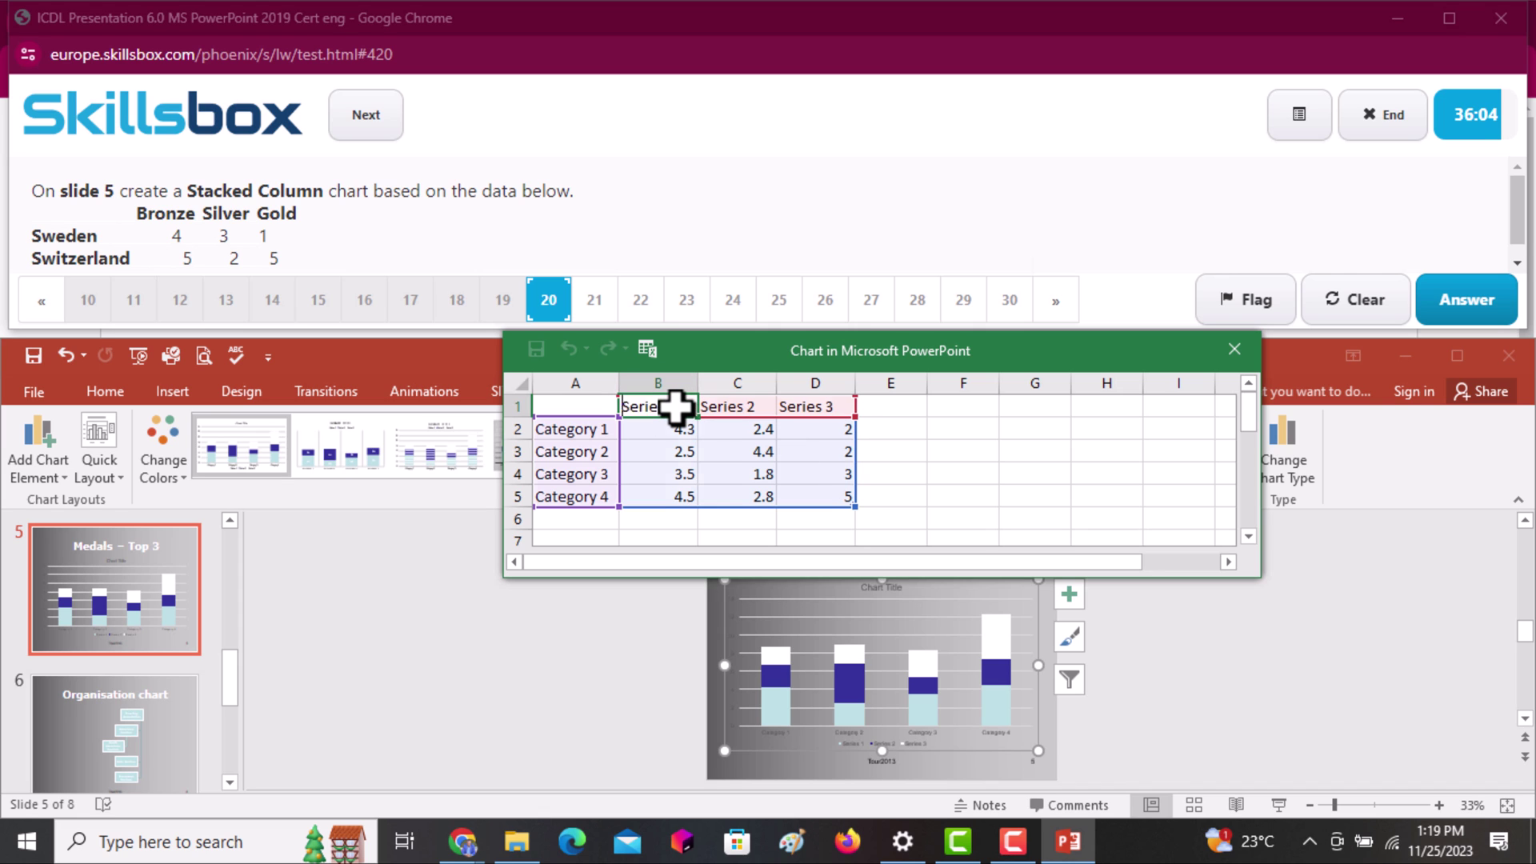
Name the three data series Bronze, Silver and Gold in the chart's data sheet
{"action": "type", "text": "Br"}
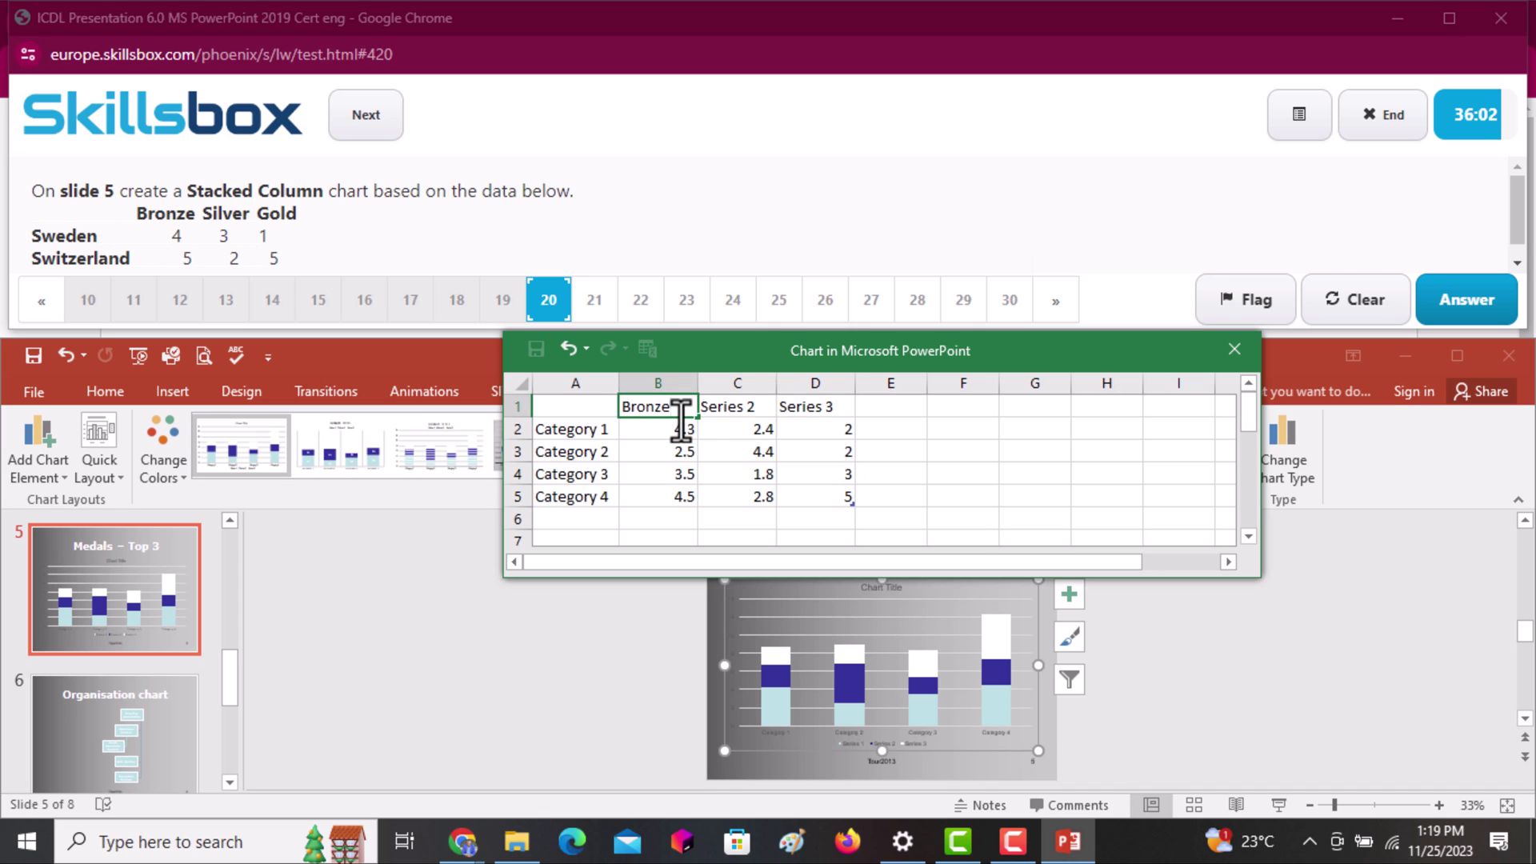
{"action": "type", "text": "onze"}
{"action": "key", "text": "Tab"}
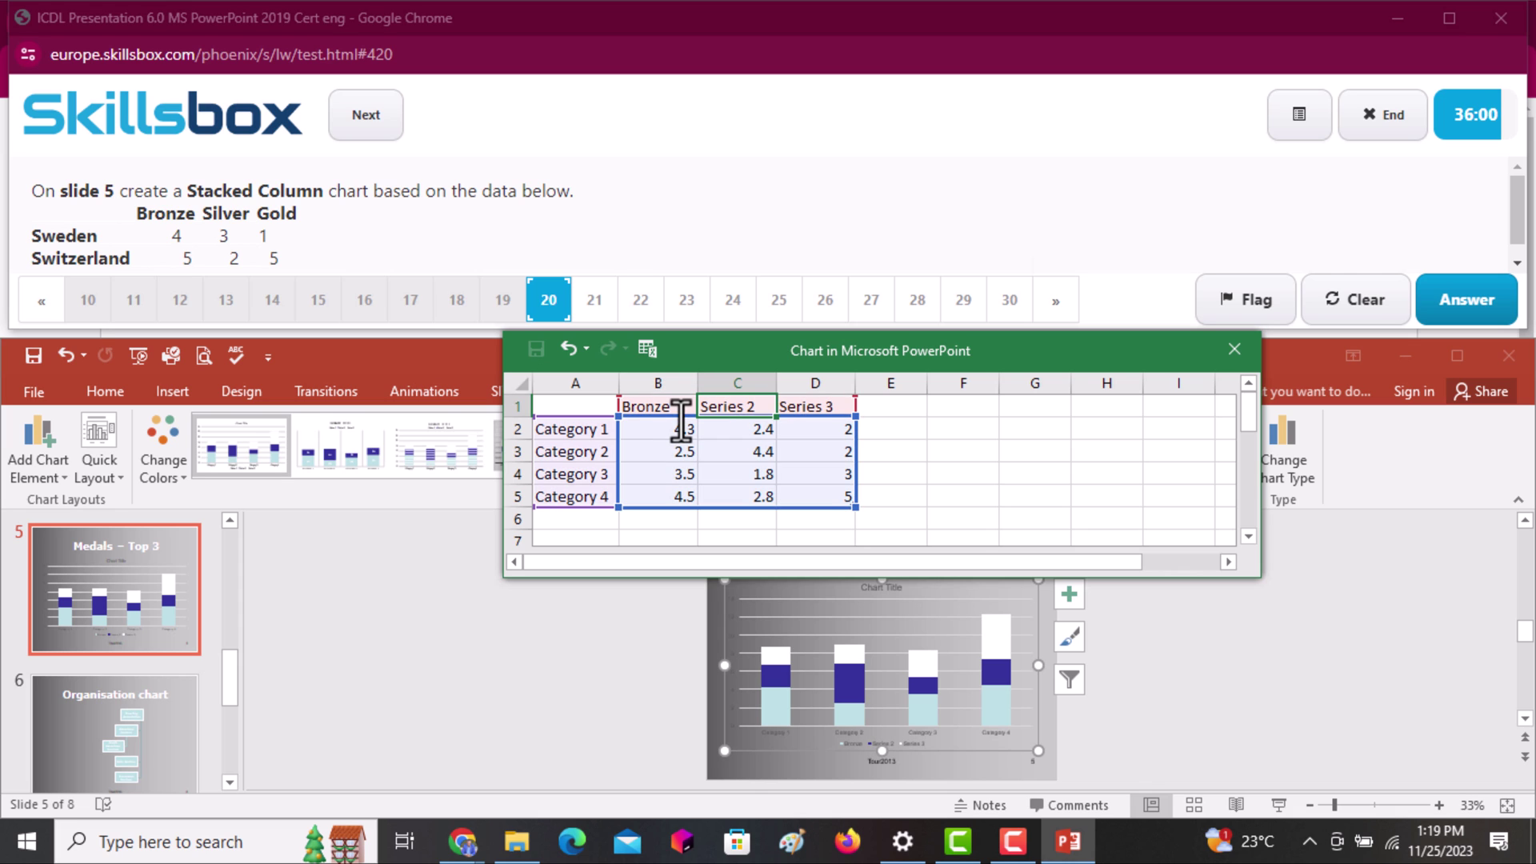
{"action": "type", "text": "Silver"}
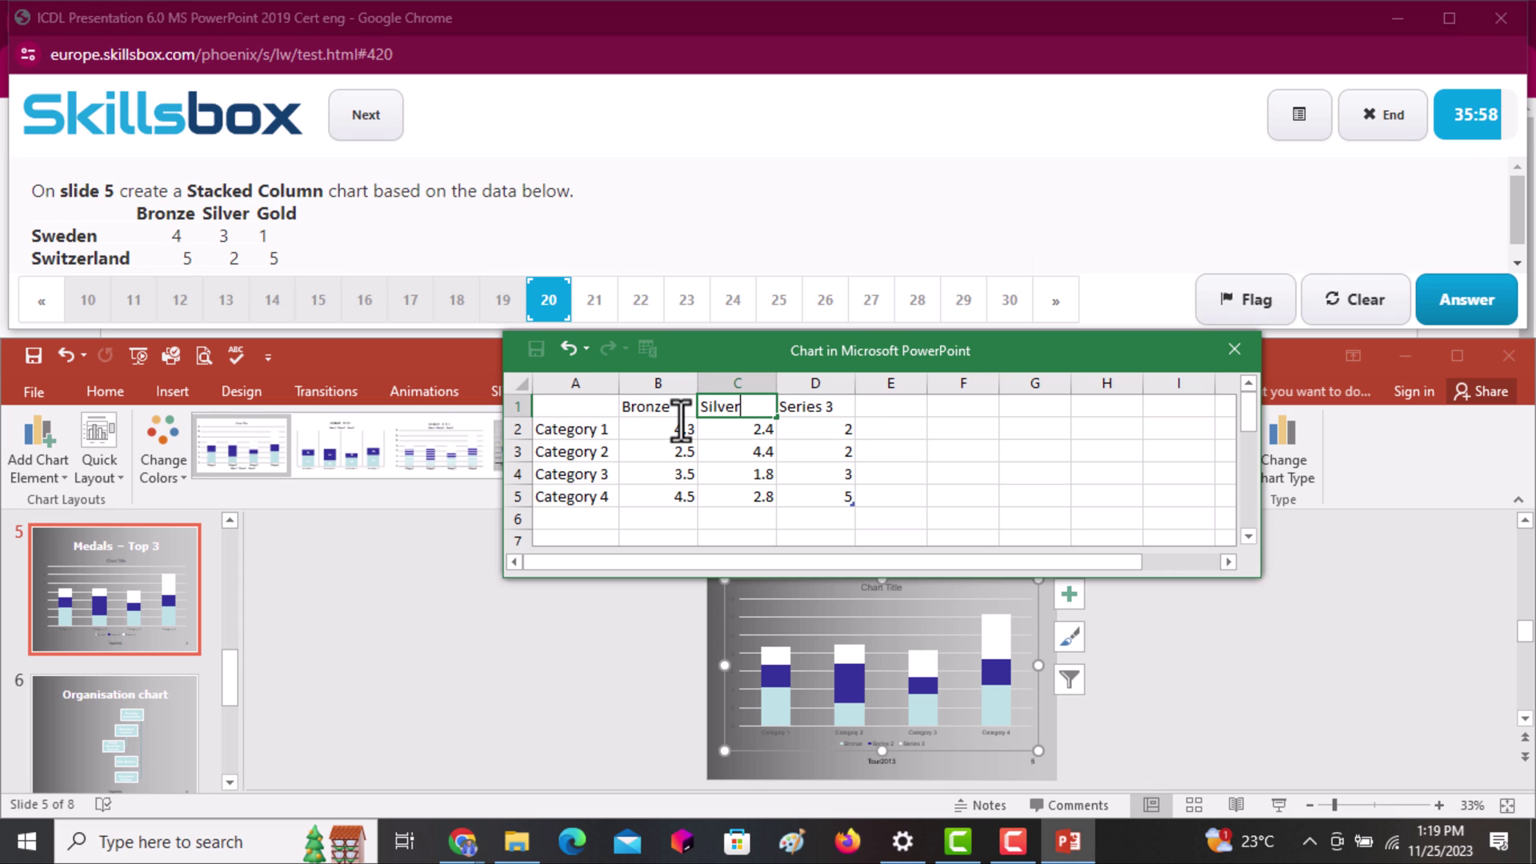
{"action": "key", "text": "Tab"}
{"action": "type", "text": "G"}
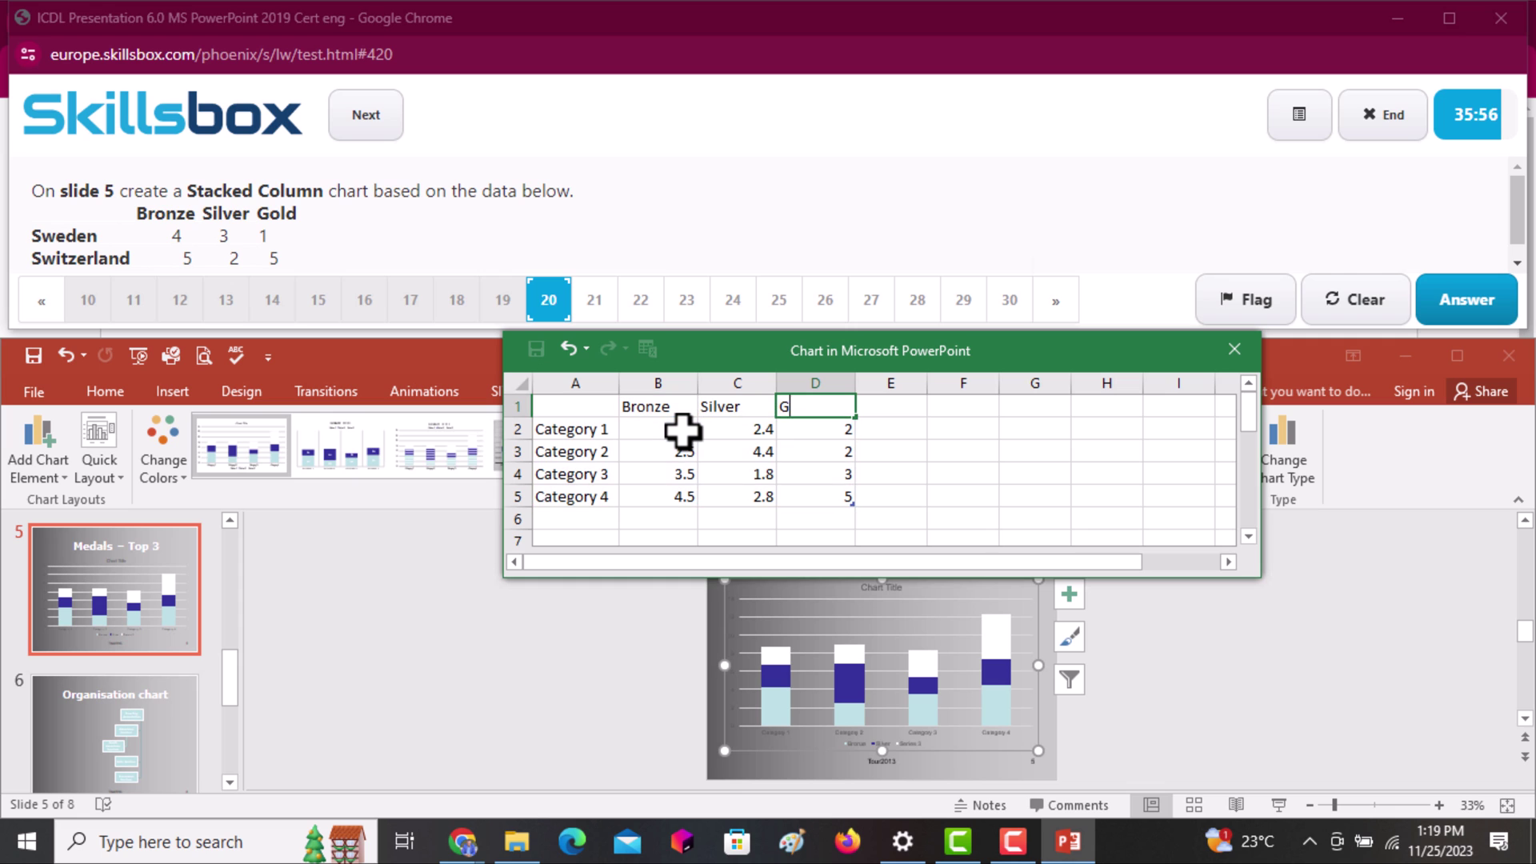
{"action": "type", "text": "old"}
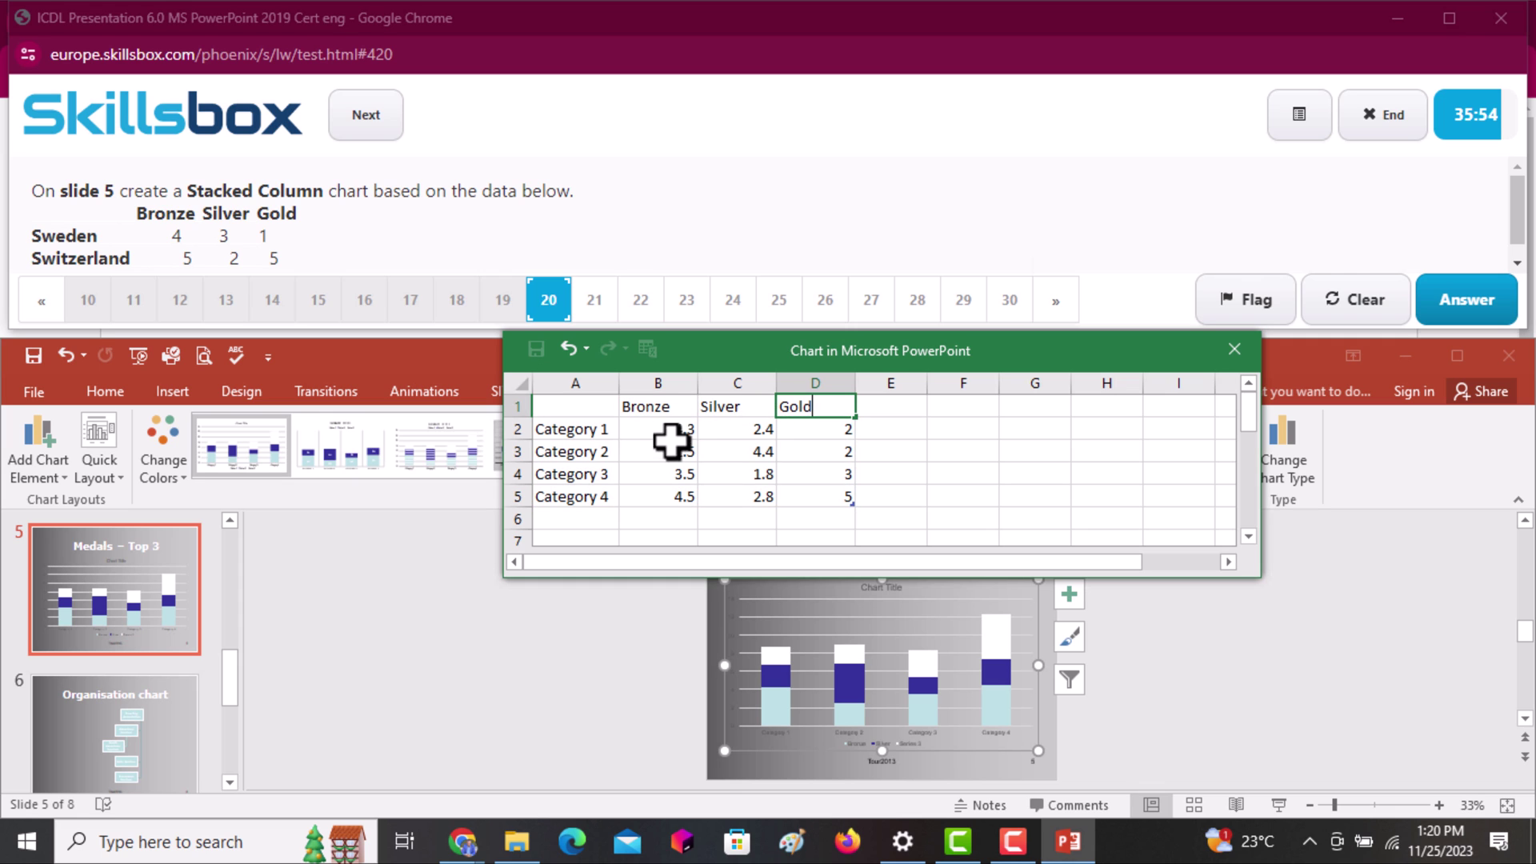
Rename the first two categories in the chart's data sheet as Sweden and Switzerland
{"action": "left_click", "coordinate": [565, 433]}
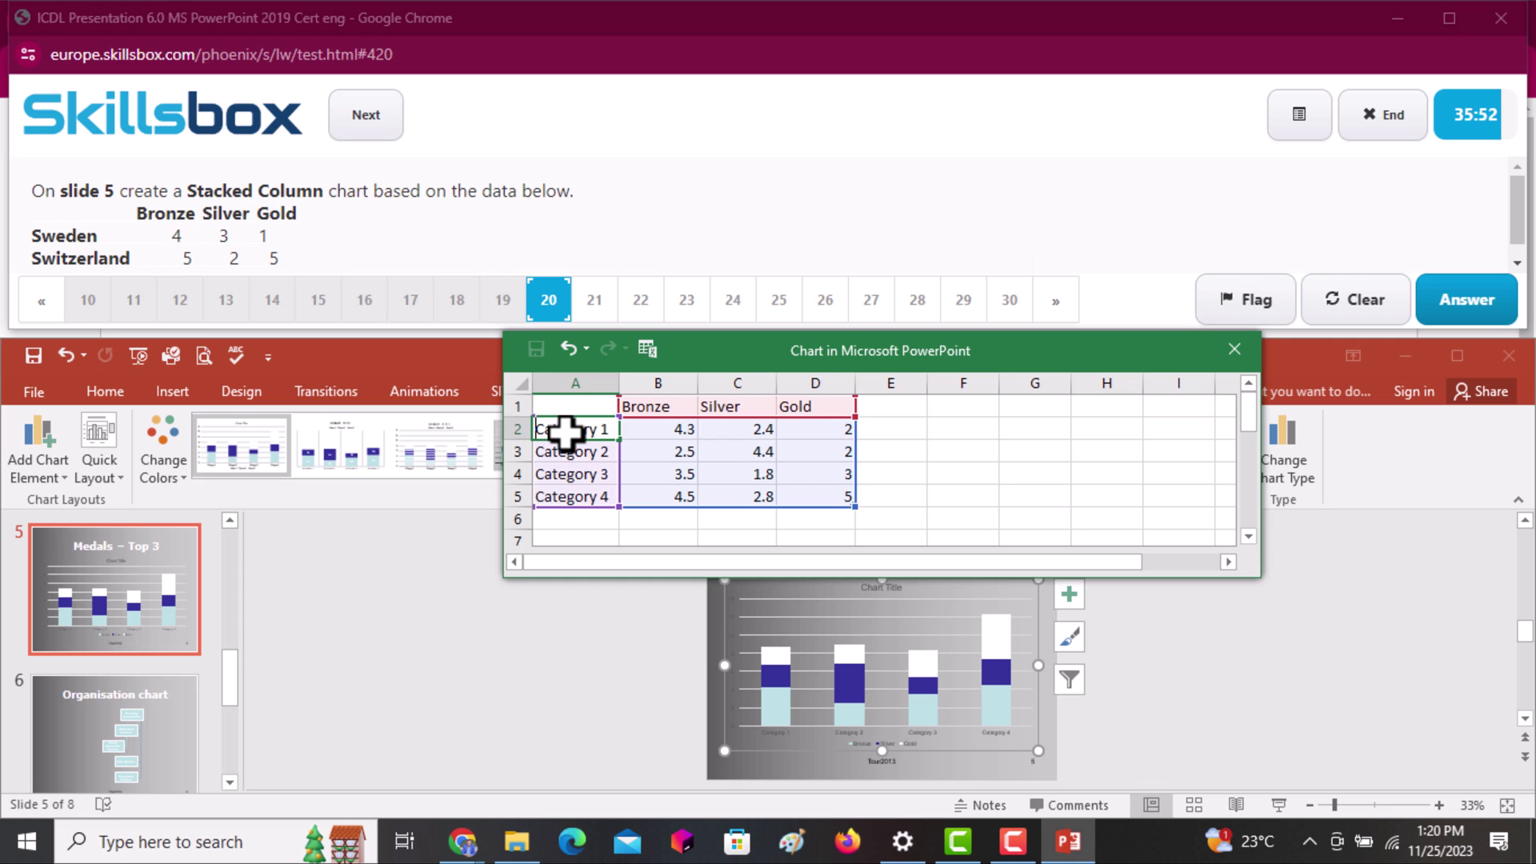
{"action": "type", "text": "Sweden"}
{"action": "key", "text": "Return"}
{"action": "type", "text": "Switzerland"}
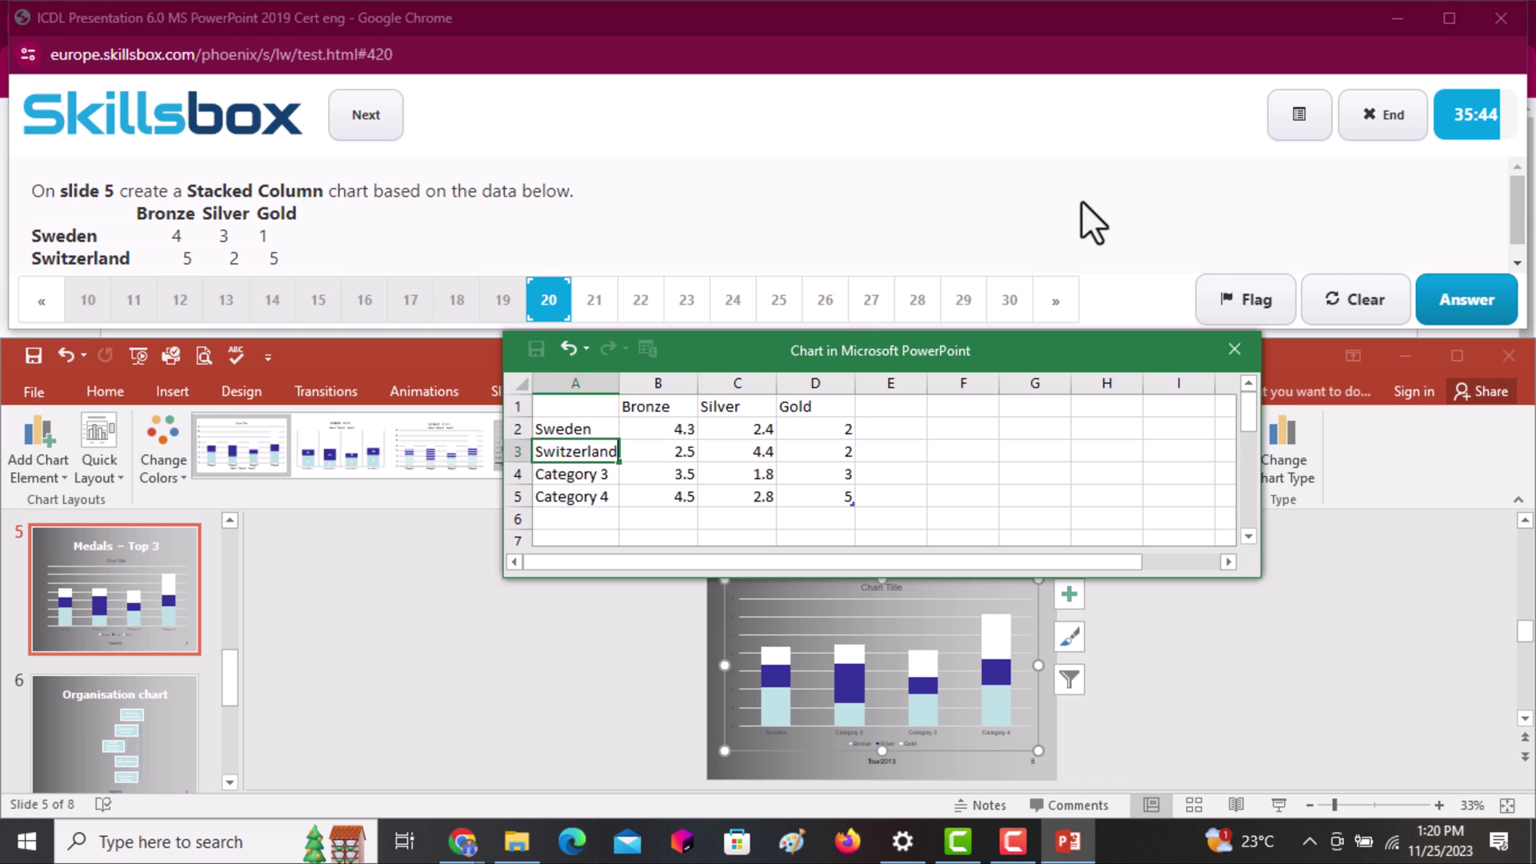
Set Sweden's values in the chart data to 4 Bronze, 3 Silver and 1 Gold
{"action": "left_click", "coordinate": [680, 432]}
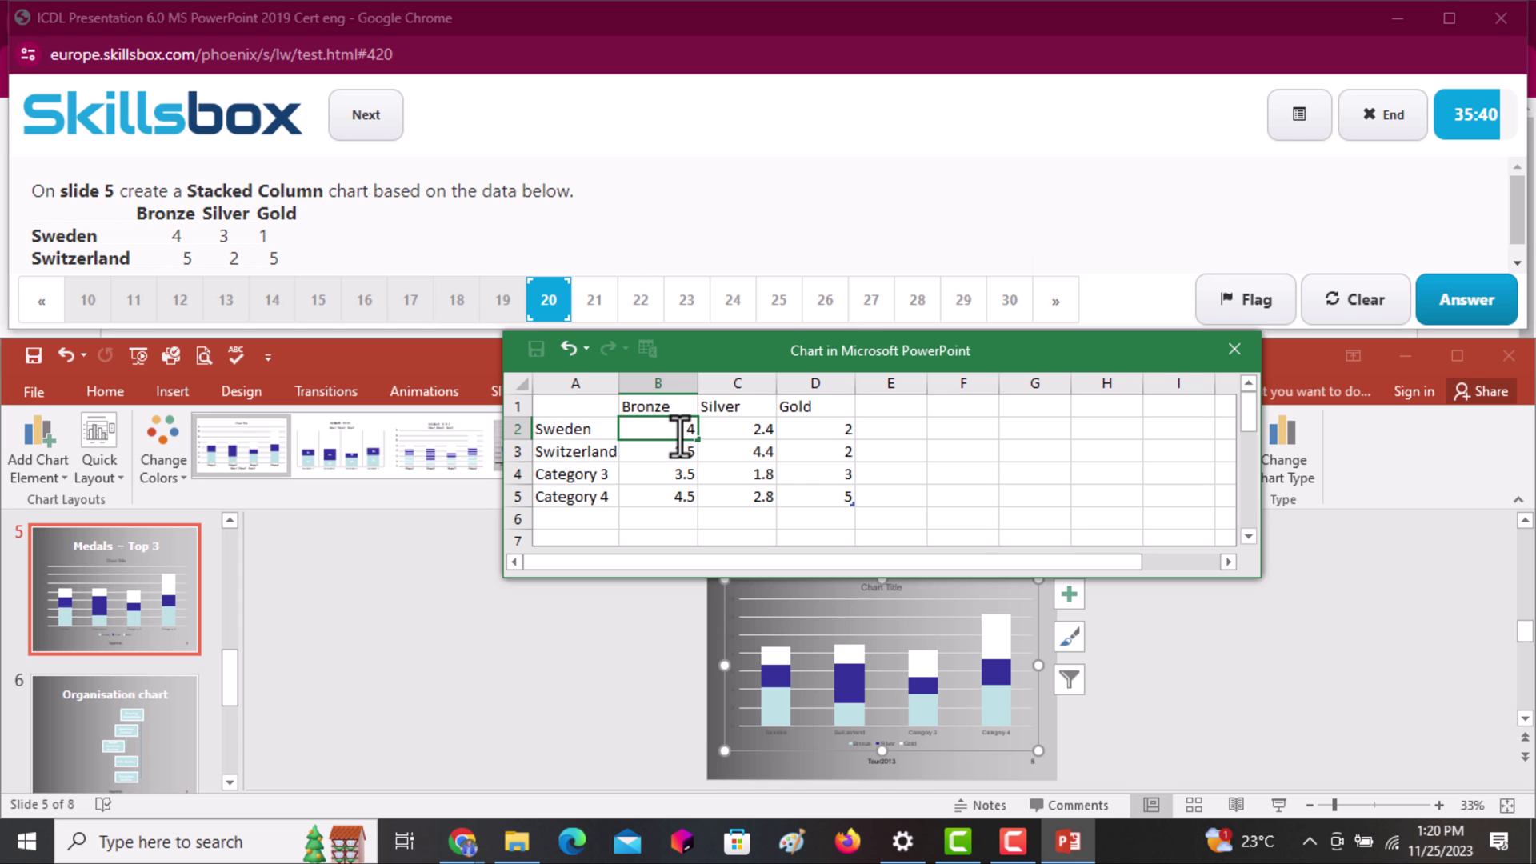
{"action": "key", "text": "Tab"}
{"action": "type", "text": "3"}
{"action": "key", "text": "Tab"}
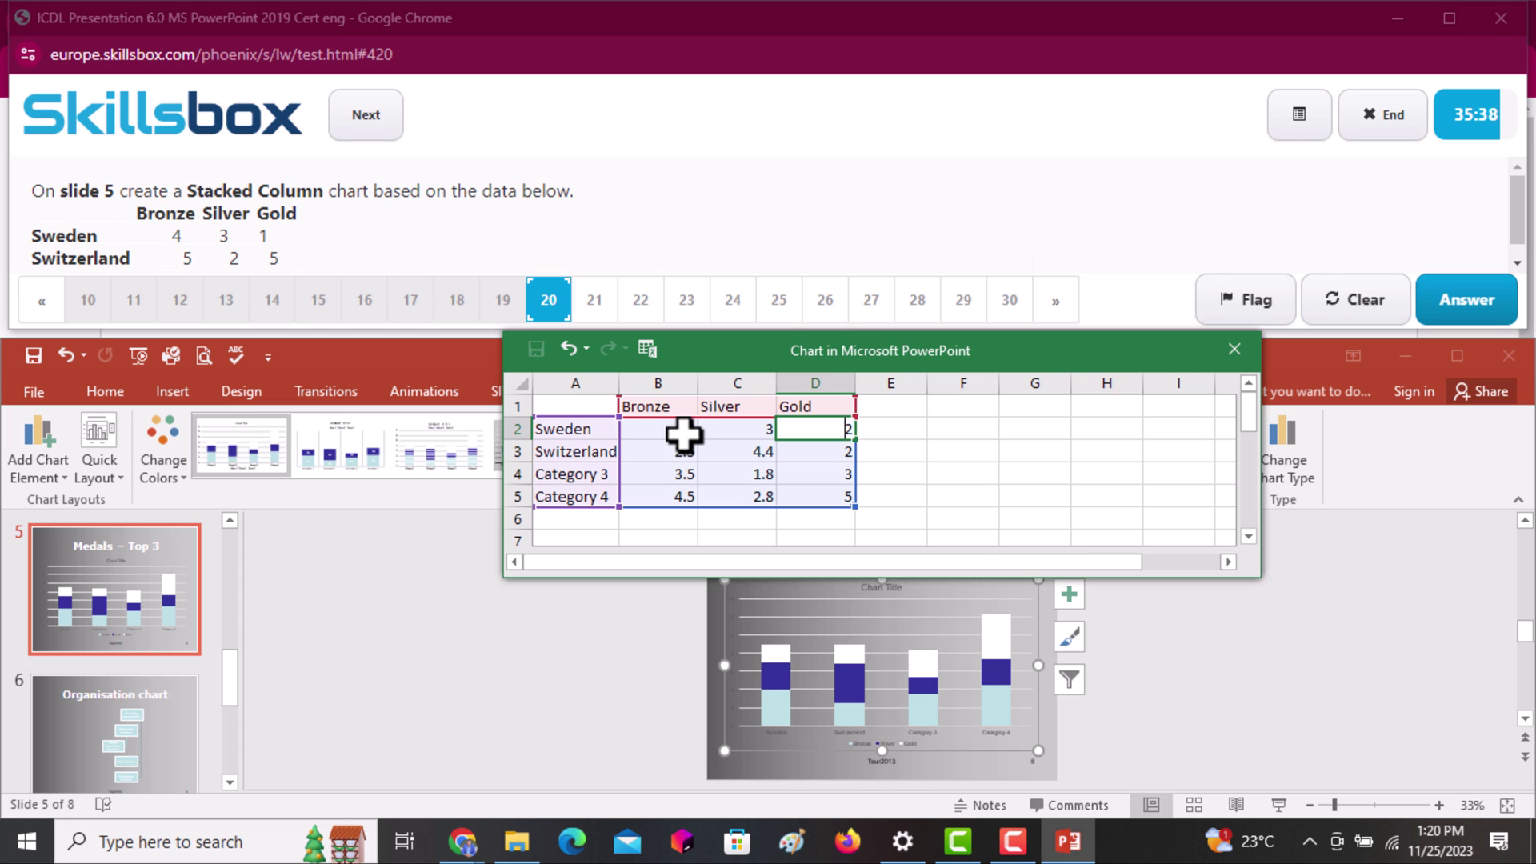
{"action": "type", "text": "1"}
{"action": "key", "text": "Return"}
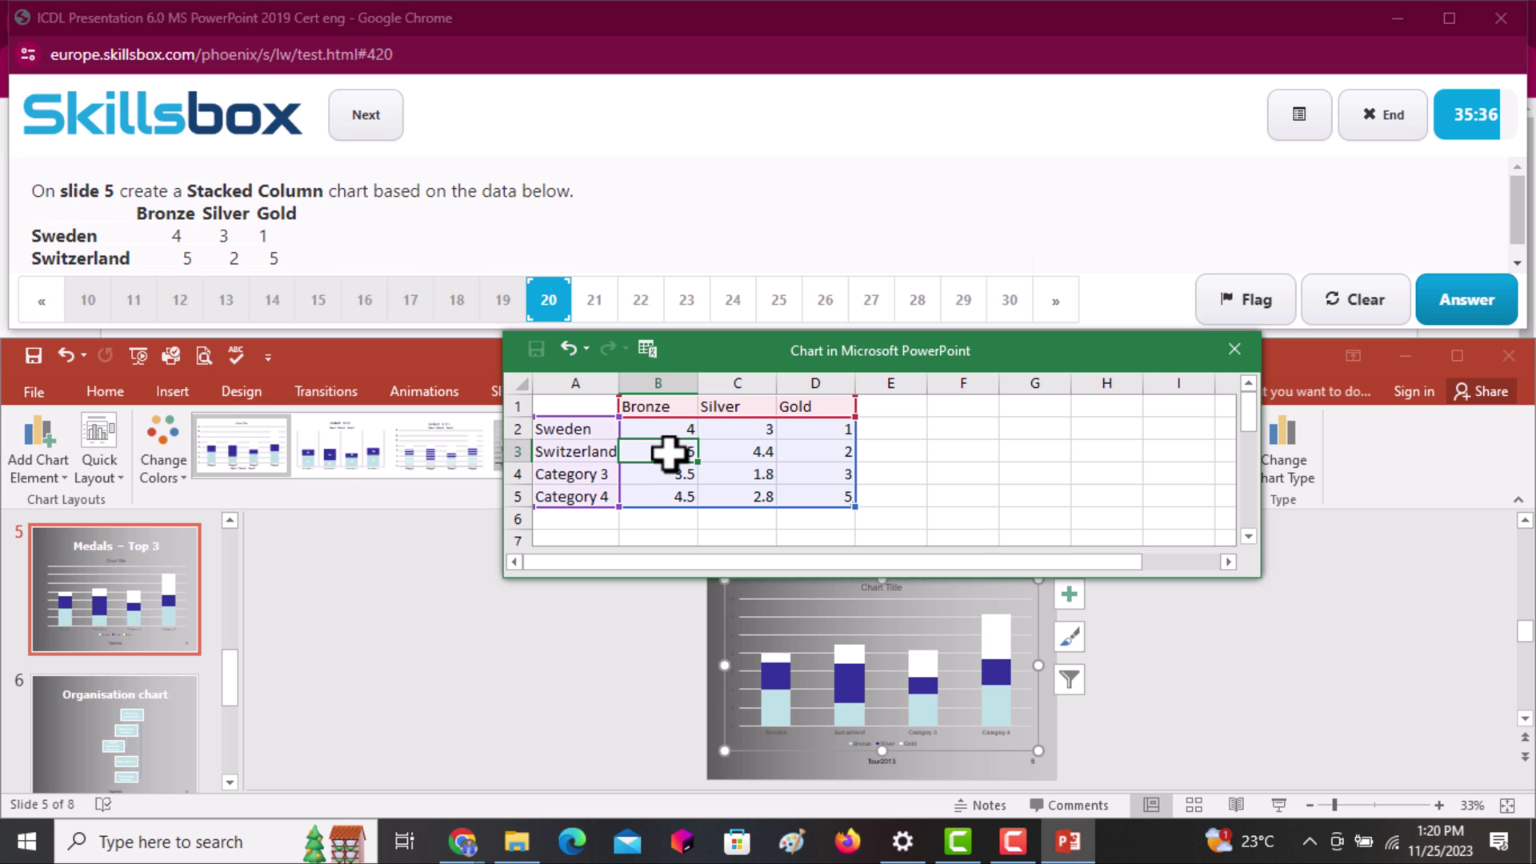
Set Switzerland's values in the chart data to 5 Bronze, 2 Silver and 5 Gold
{"action": "type", "text": "5"}
{"action": "key", "text": "Tab"}
{"action": "type", "text": "2"}
{"action": "key", "text": "Tab"}
{"action": "type", "text": "5"}
{"action": "key", "text": "Tab"}
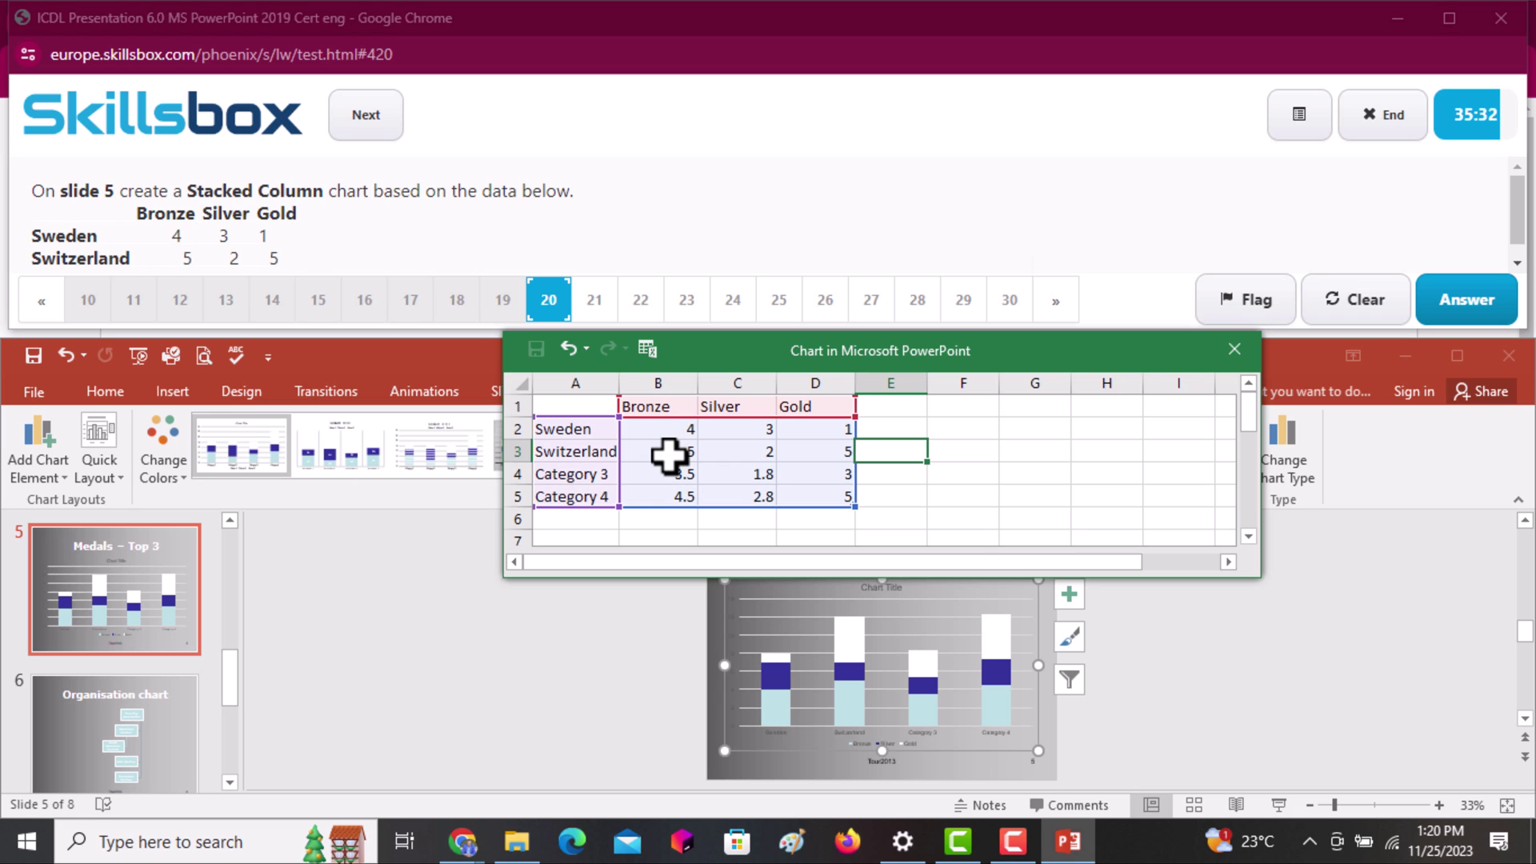
Rename the third category in the chart data as Netherlands and widen column A to fit the name
{"action": "left_click", "coordinate": [1517, 264]}
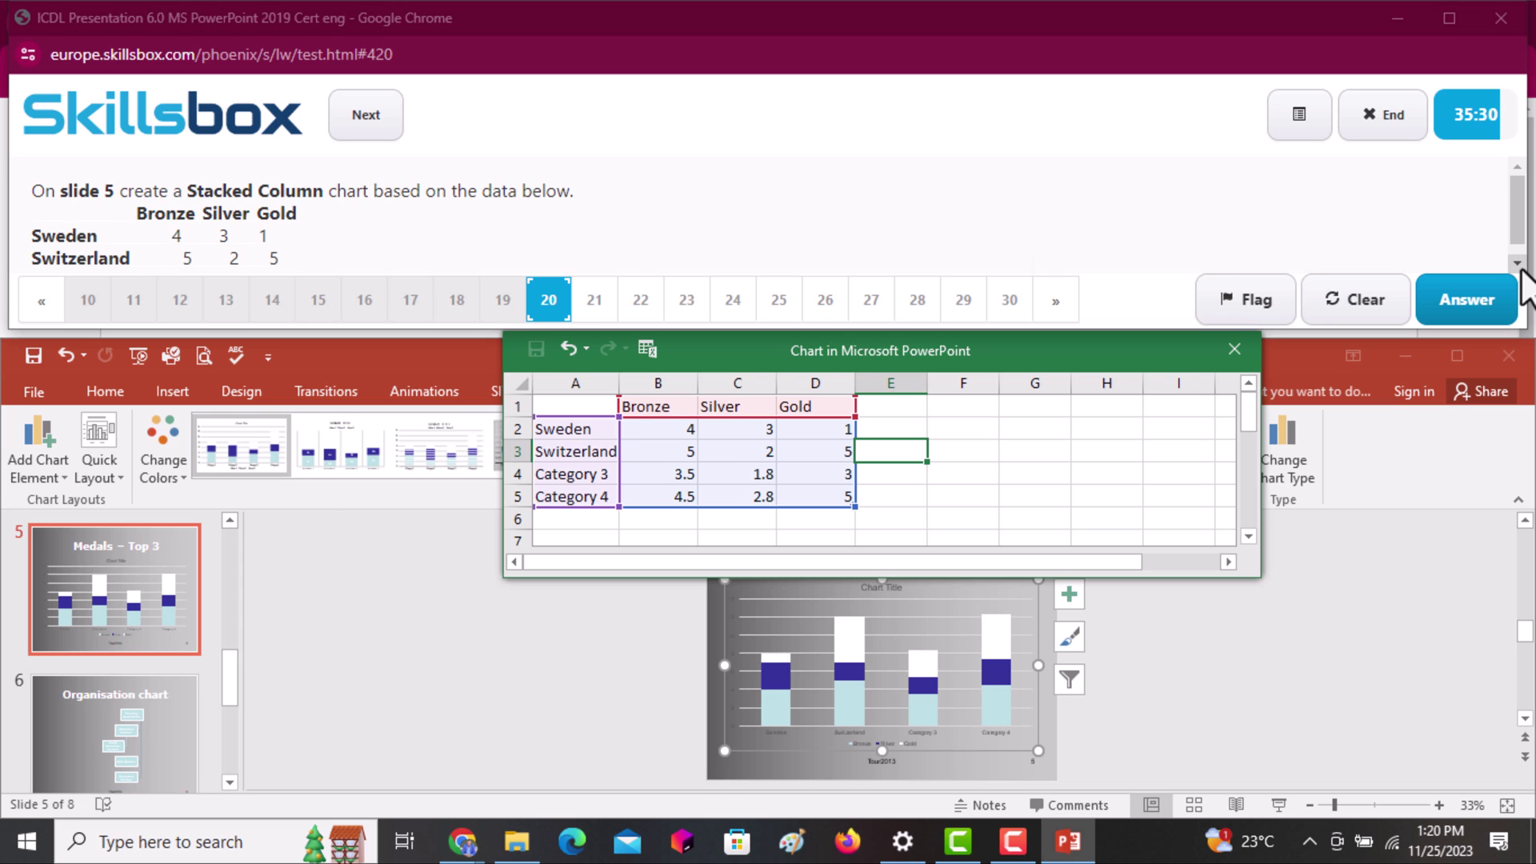
{"action": "left_click", "coordinate": [570, 475]}
{"action": "type", "text": "N"}
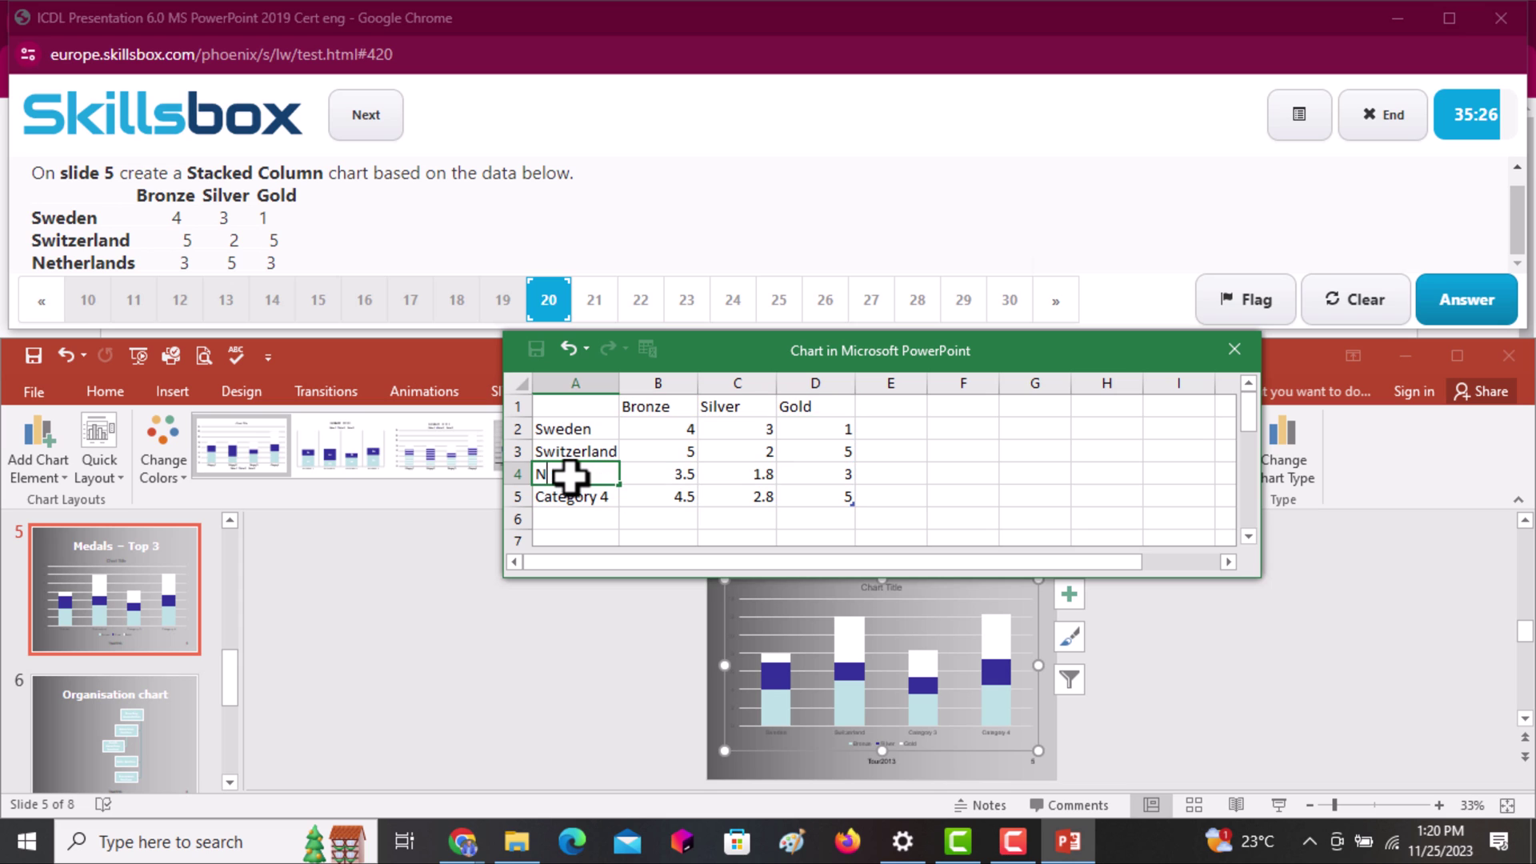
{"action": "type", "text": "etherlands"}
{"action": "left_click", "coordinate": [734, 472]}
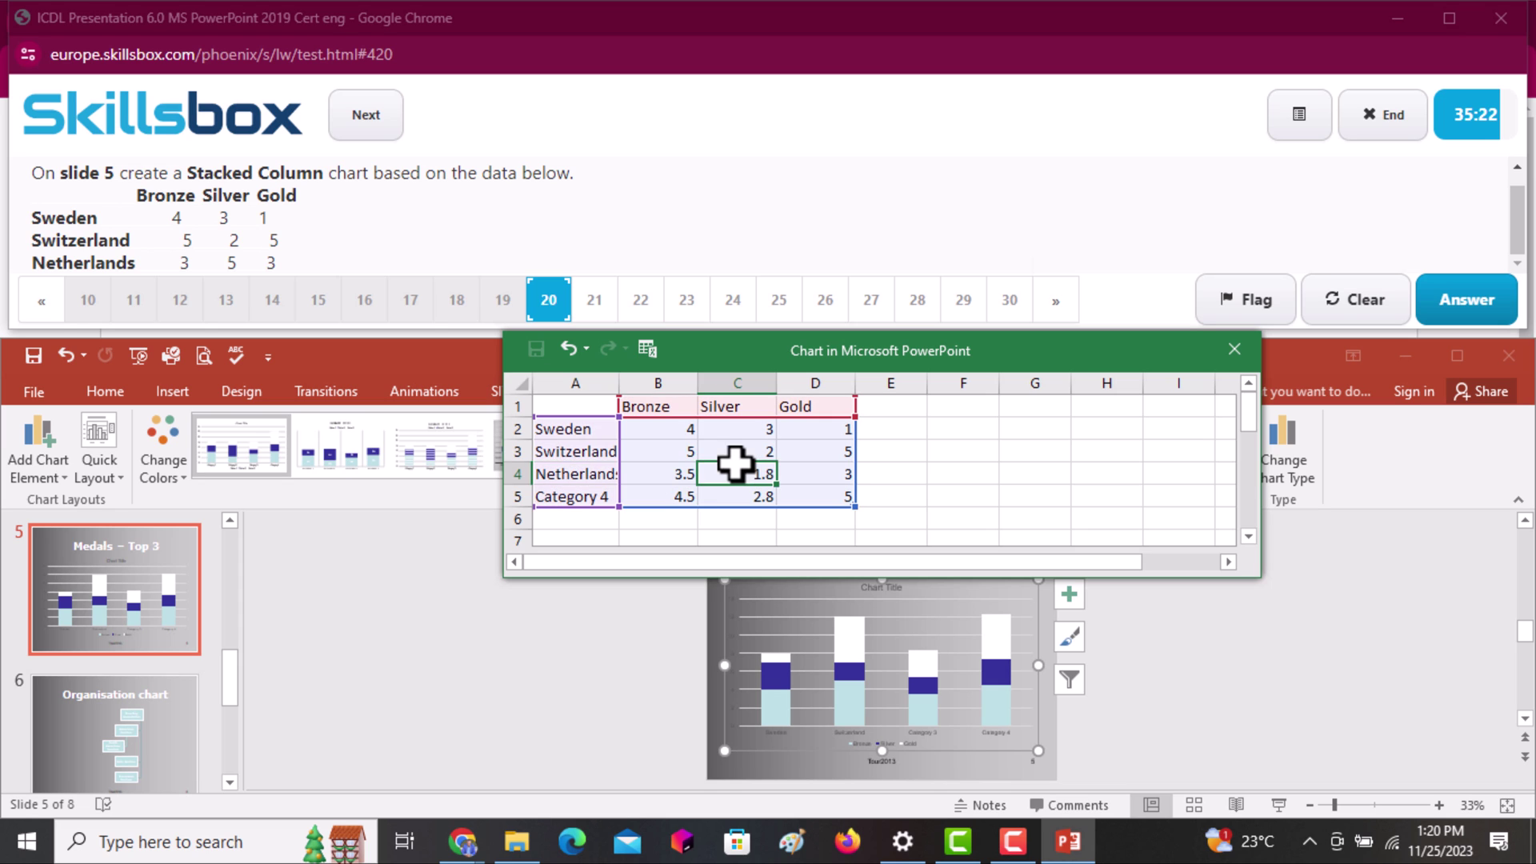
{"action": "left_click", "coordinate": [664, 474]}
{"action": "left_click_drag", "start_coordinate": [619, 383], "coordinate": [635, 384]}
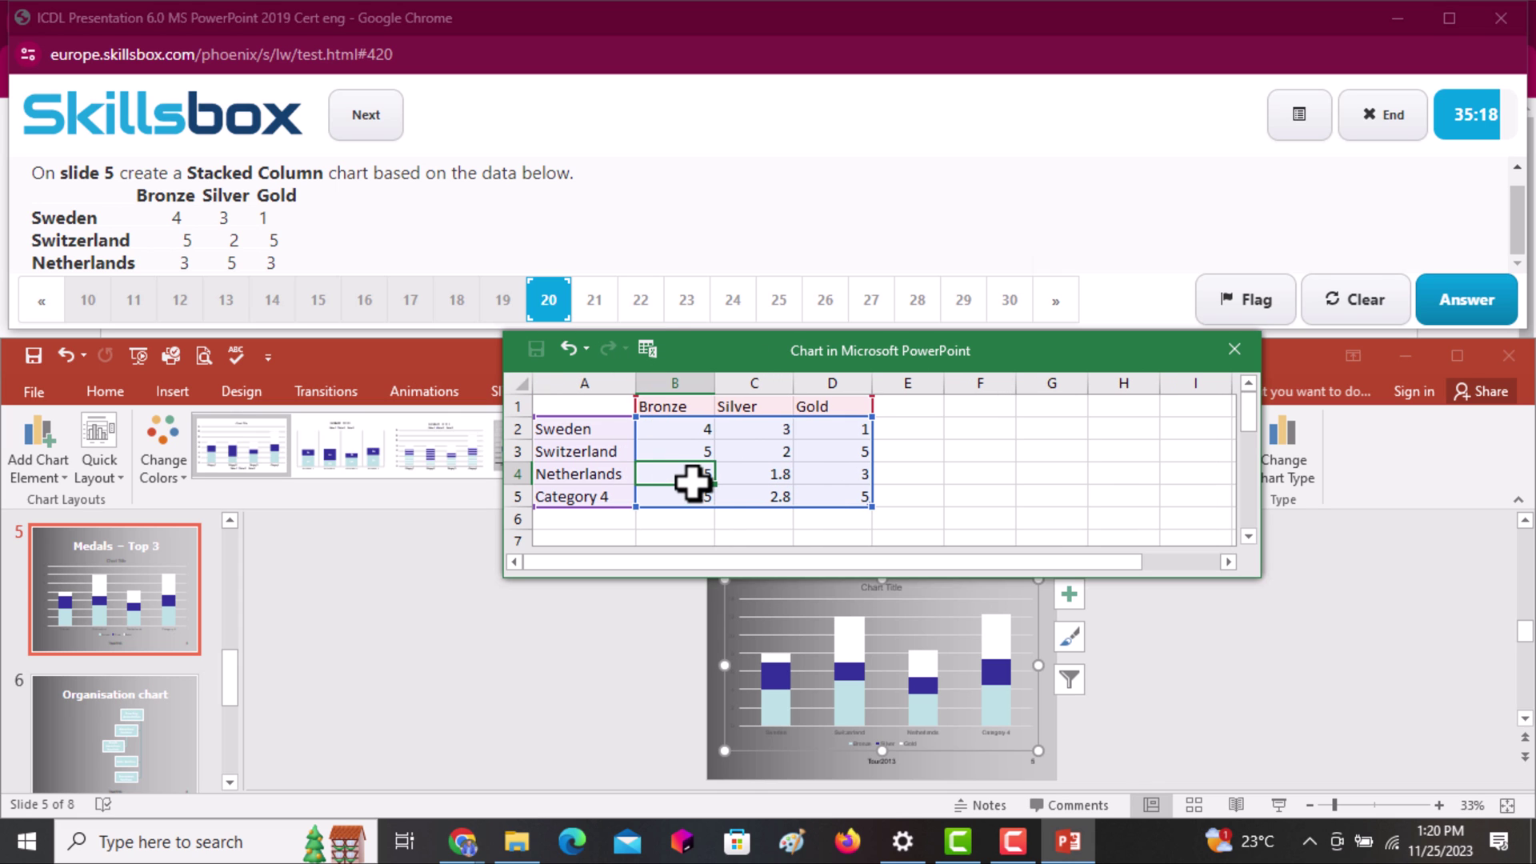
Set Netherlands' values in the chart data to 3 Bronze and 5 Silver
{"action": "type", "text": "3"}
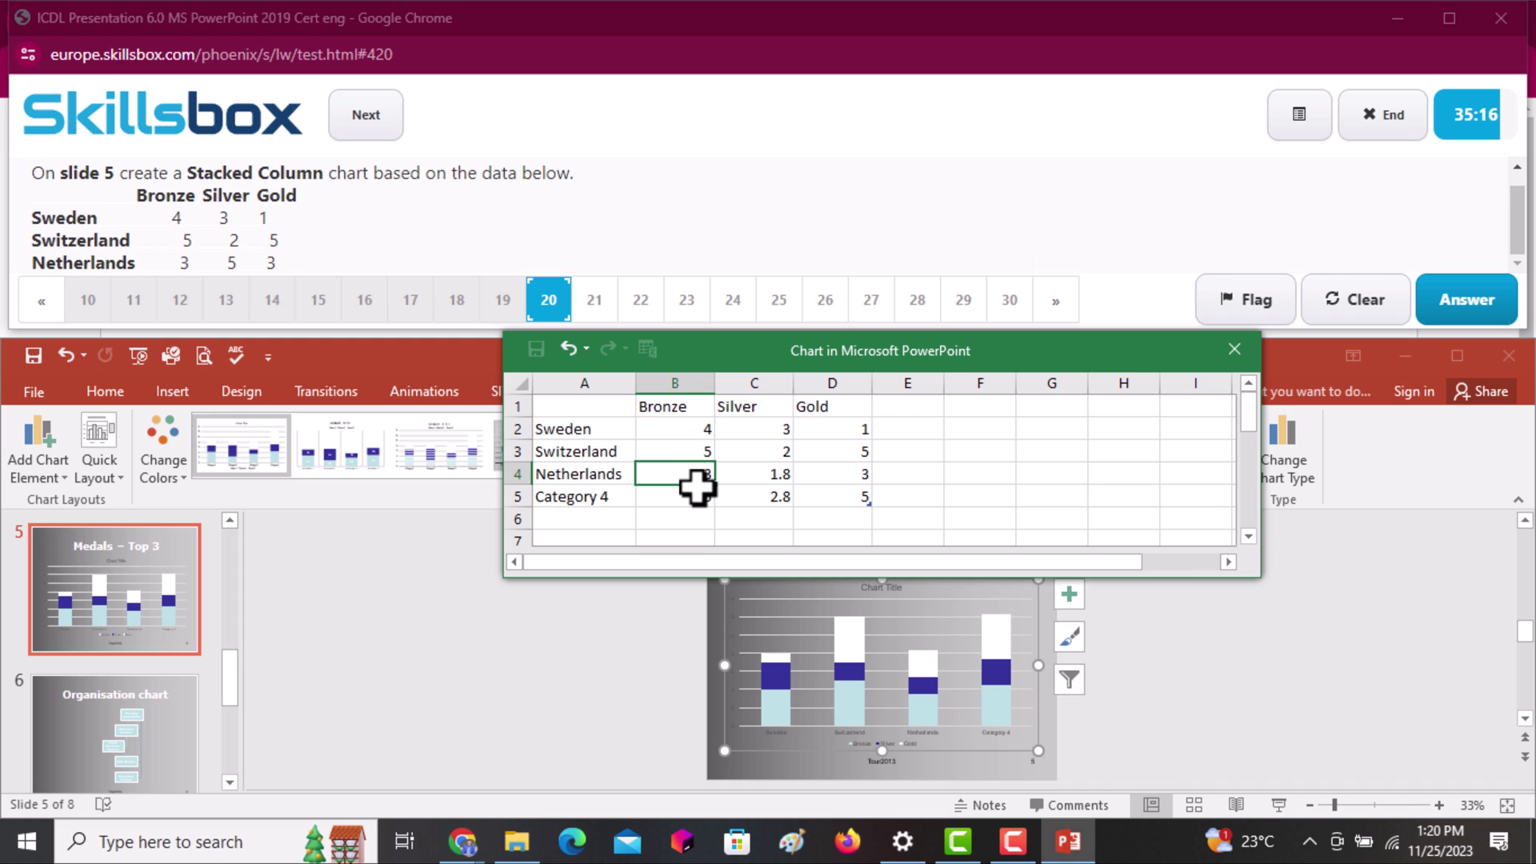
{"action": "key", "text": "Tab"}
{"action": "type", "text": "5"}
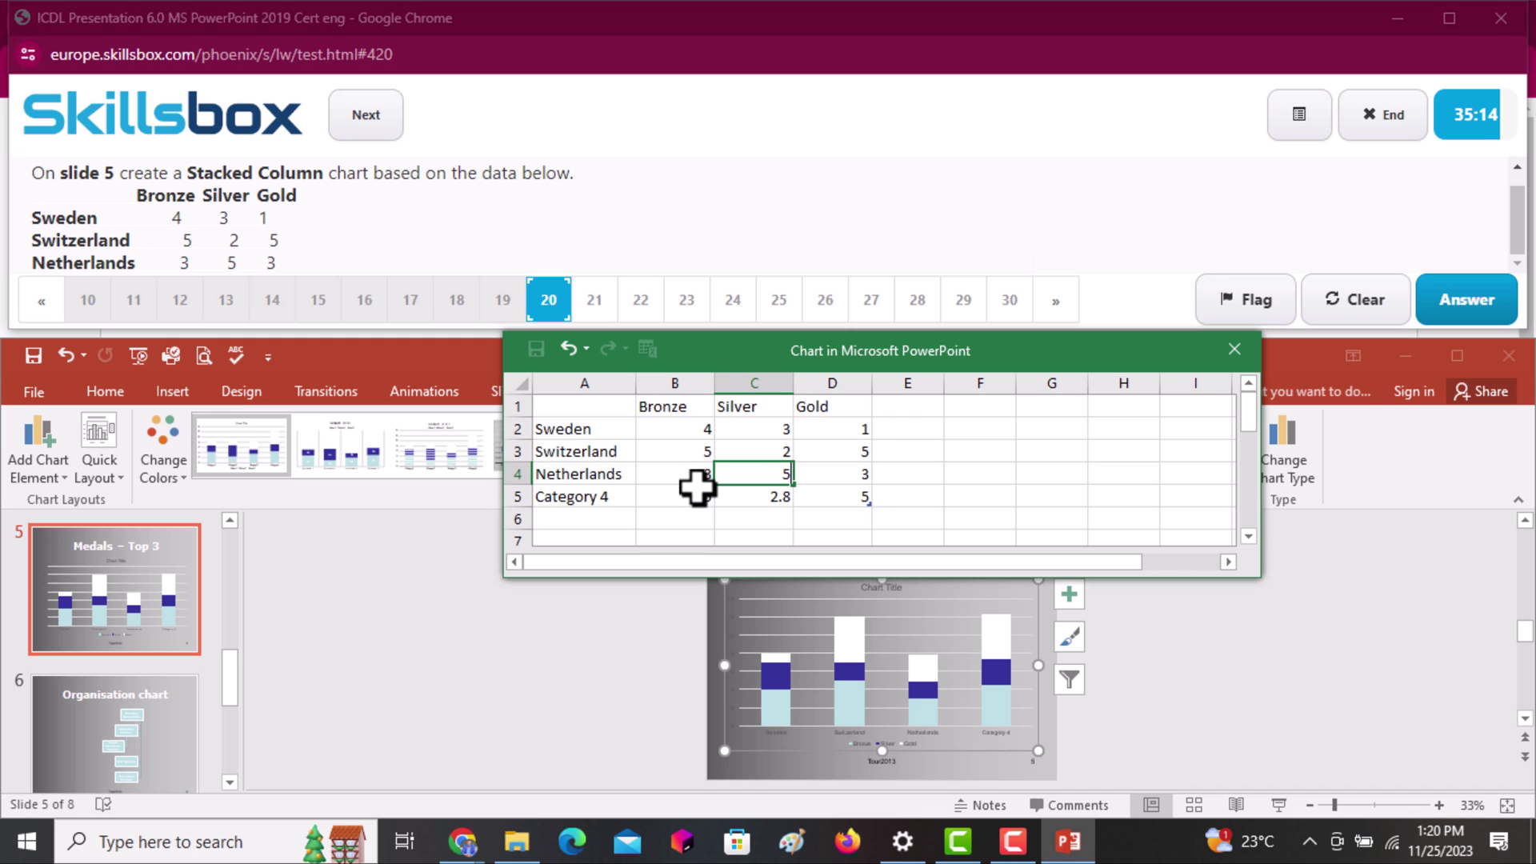
{"action": "key", "text": "Tab"}
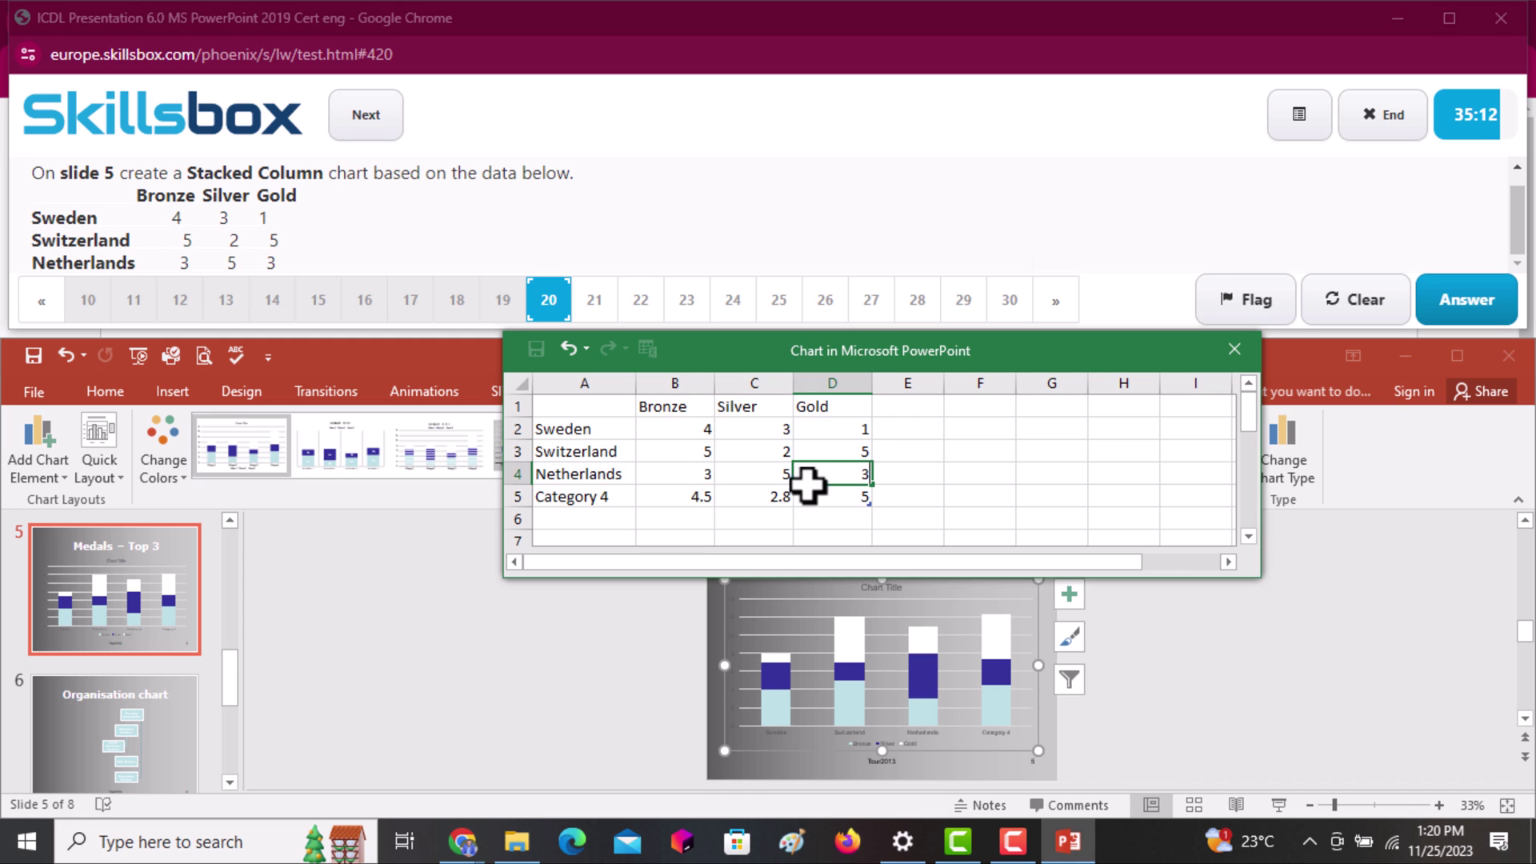
Shrink the chart's data range to exclude the Category 4 row, close the data sheet and submit the answer
{"action": "left_click", "coordinate": [885, 480]}
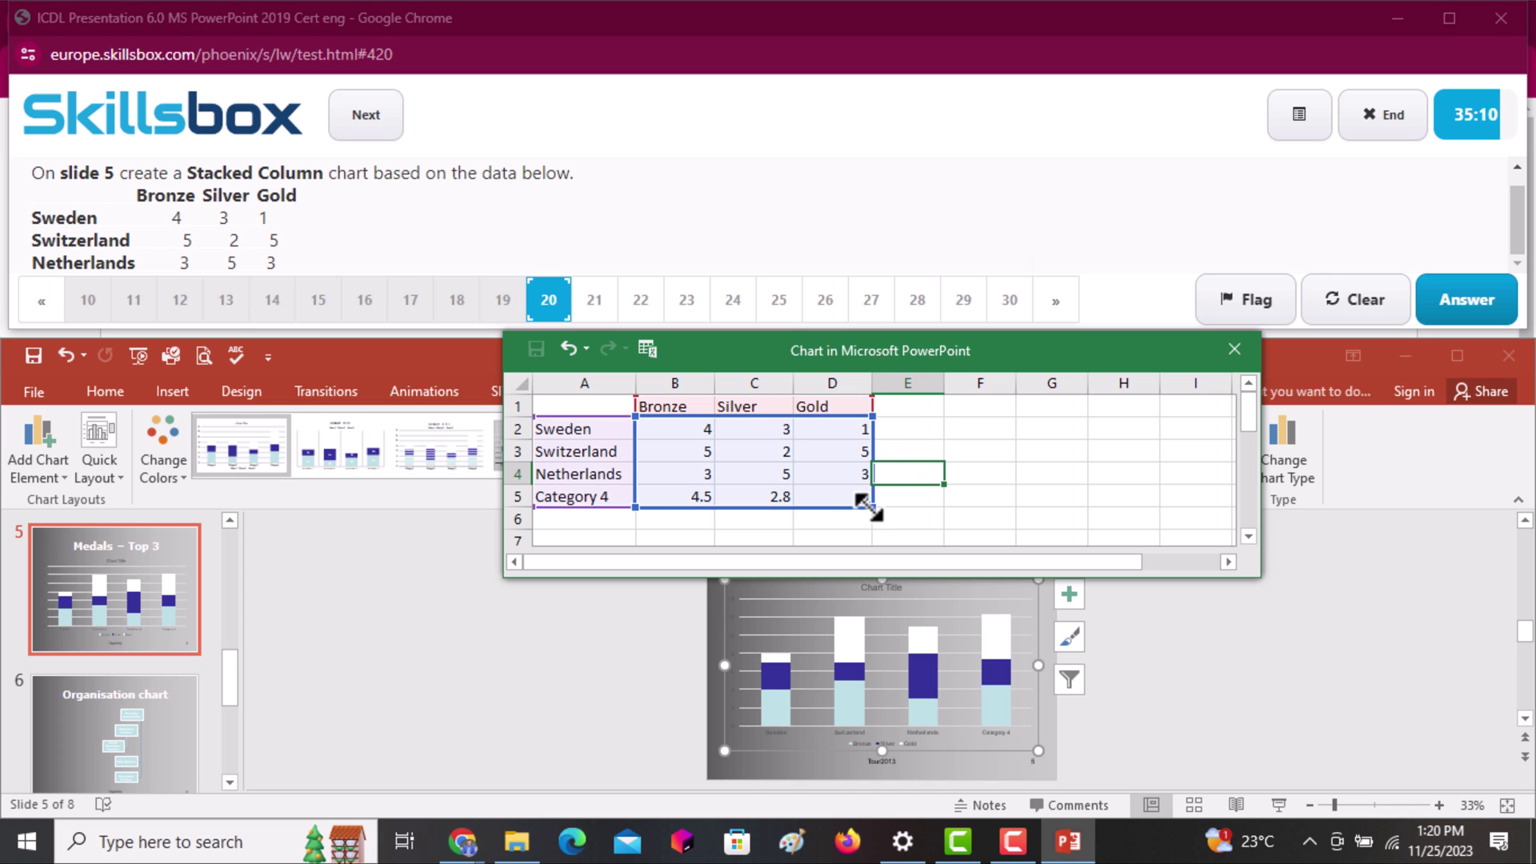
{"action": "left_click_drag", "start_coordinate": [869, 490], "coordinate": [872, 482]}
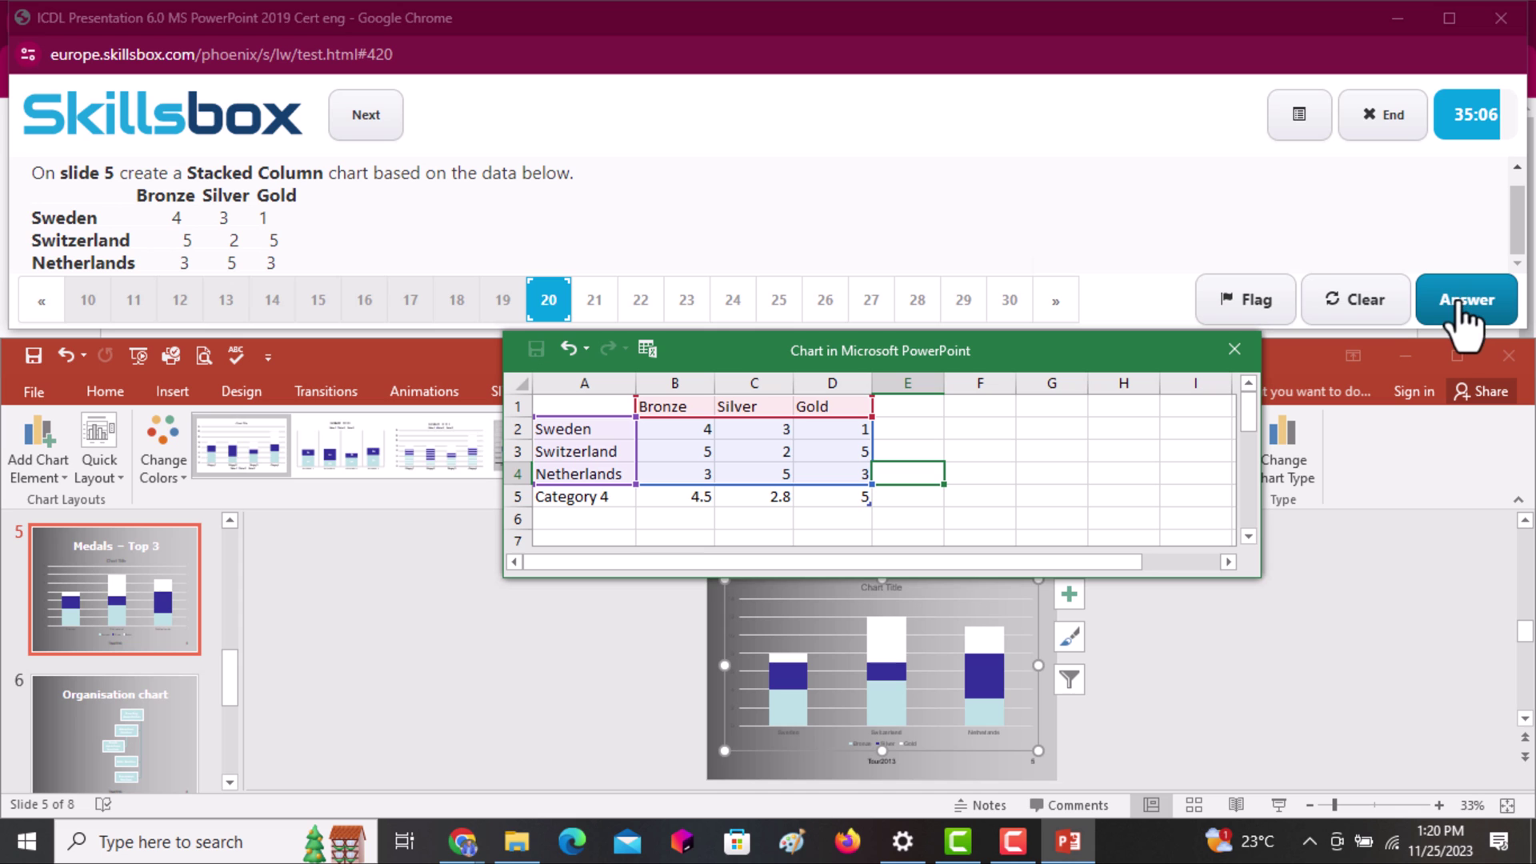
{"action": "left_click", "coordinate": [1224, 352]}
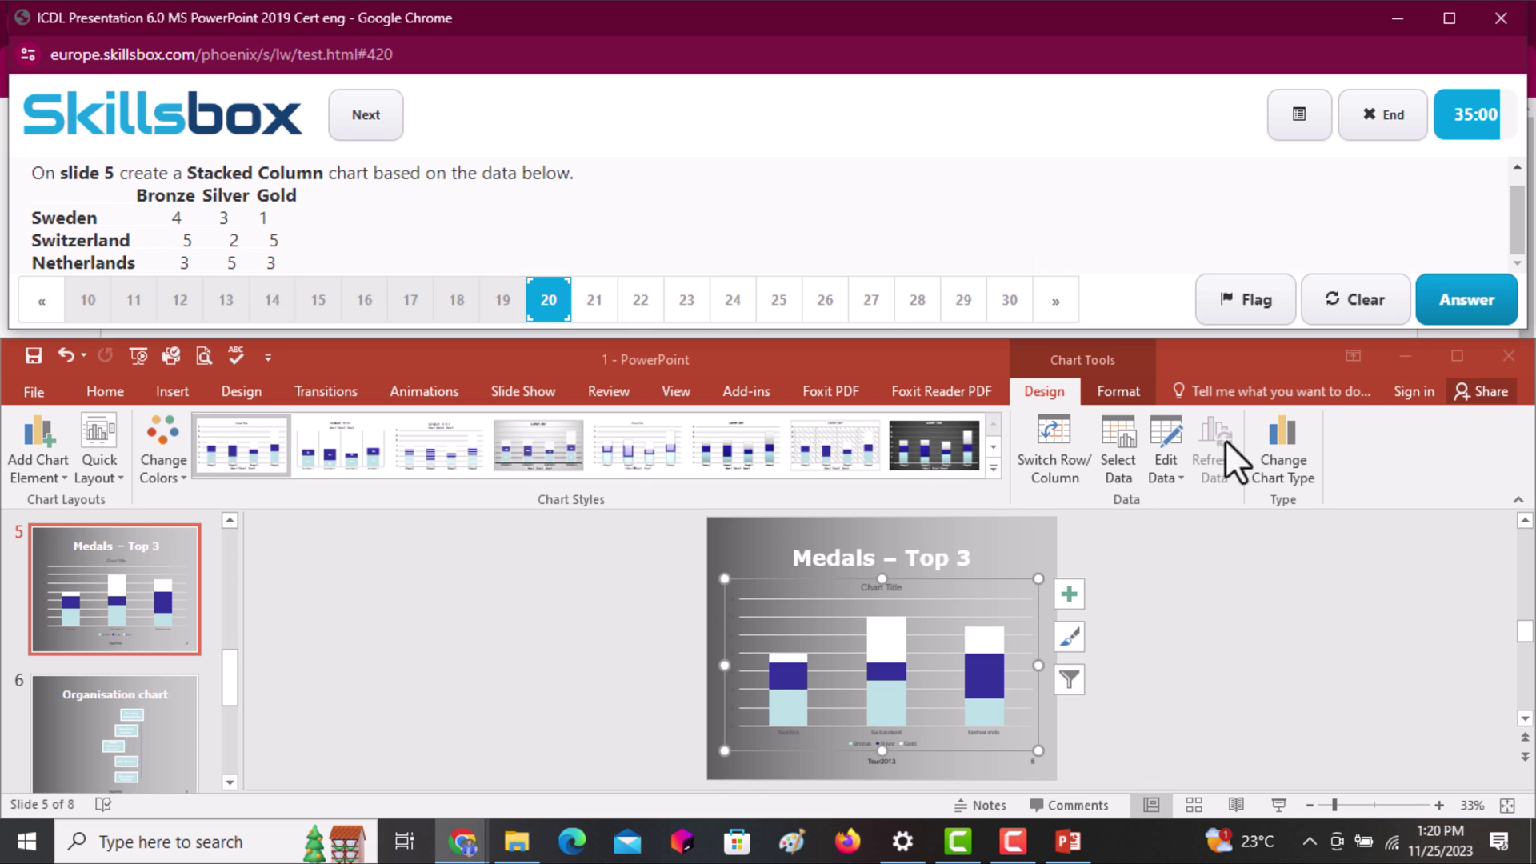
{"action": "left_click", "coordinate": [1481, 308]}
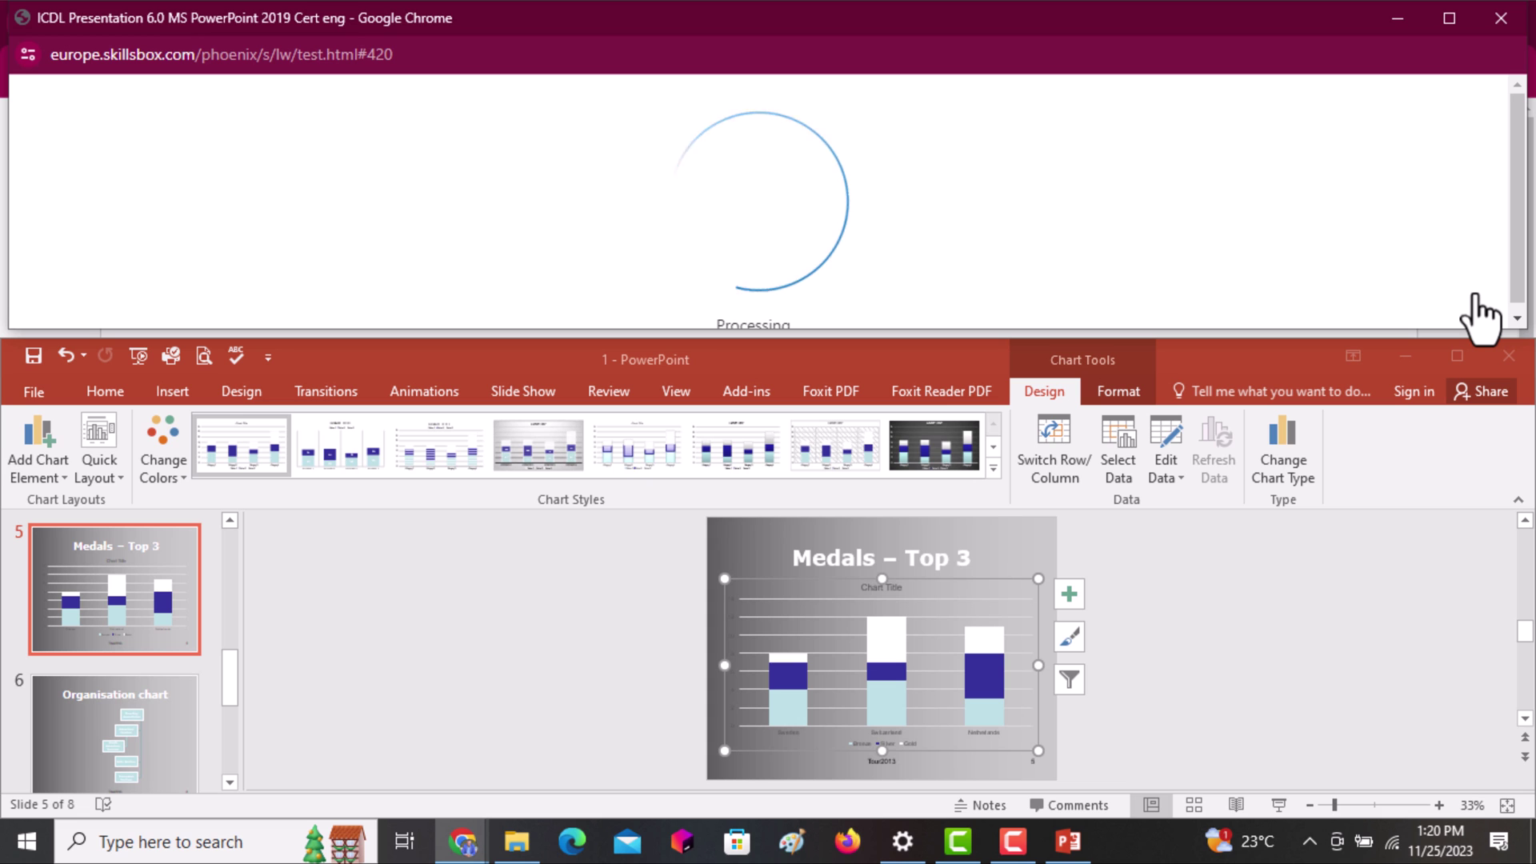
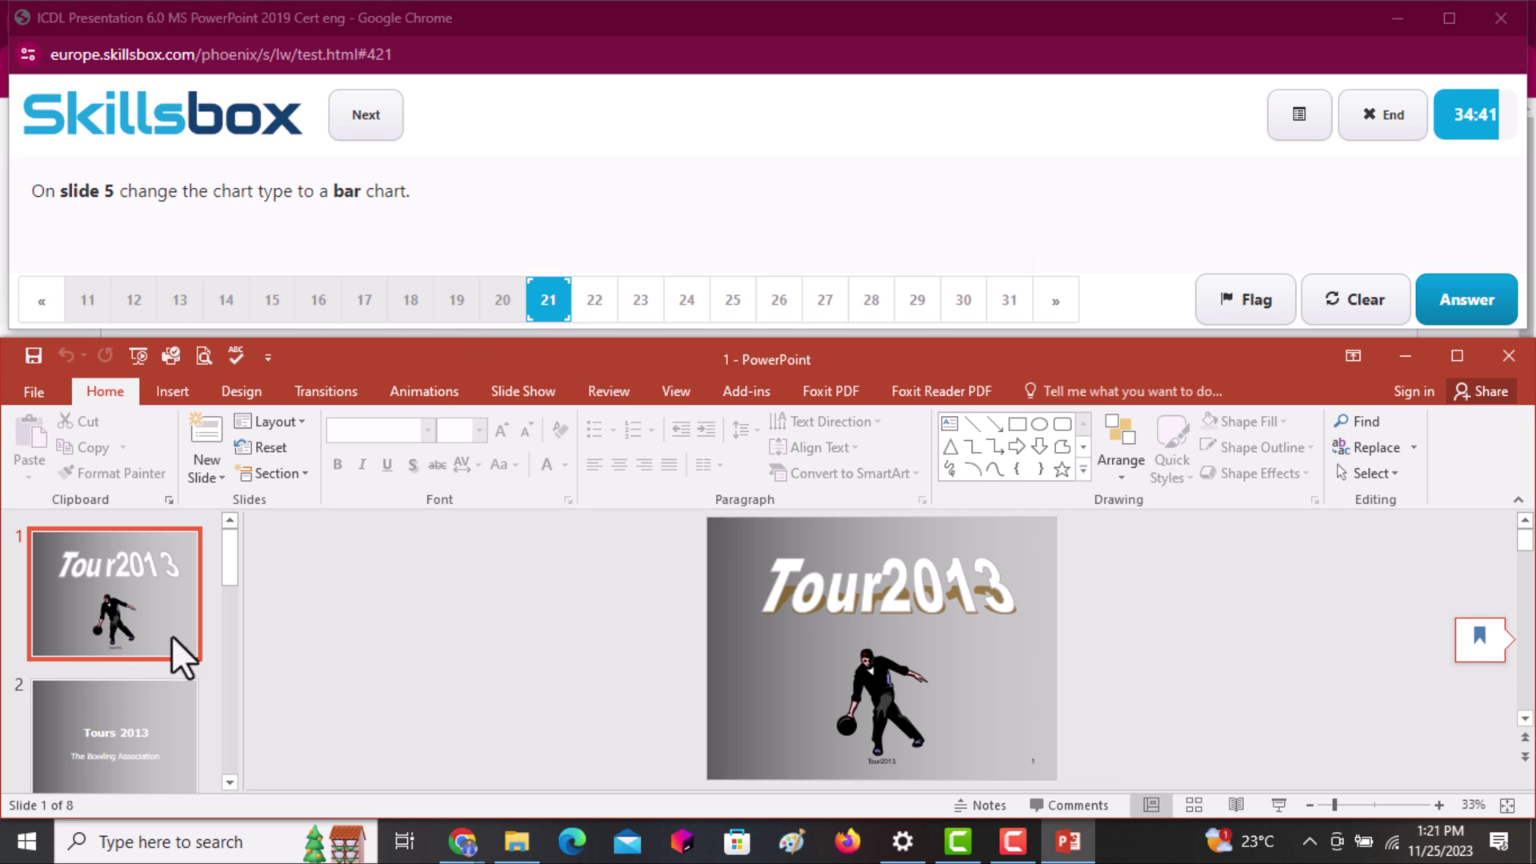
Change the Medals – Top 3 chart on slide 5 to a Clustered Bar chart and submit the answer
{"action": "left_click", "coordinate": [229, 780]}
{"action": "left_click_drag", "start_coordinate": [229, 780], "coordinate": [227, 779]}
{"action": "left_click", "coordinate": [123, 684]}
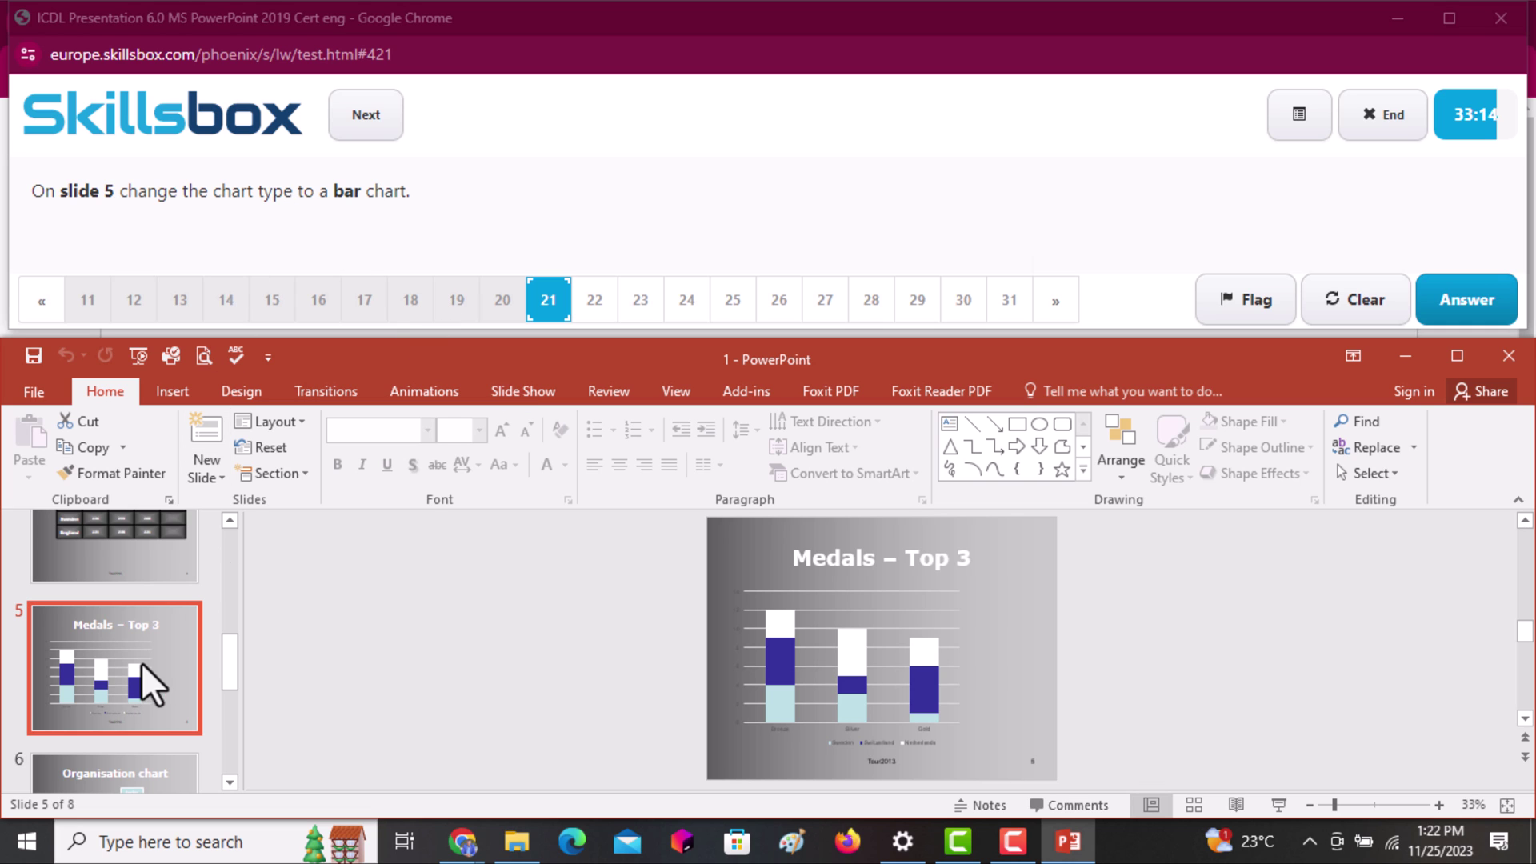
{"action": "left_click", "coordinate": [884, 681]}
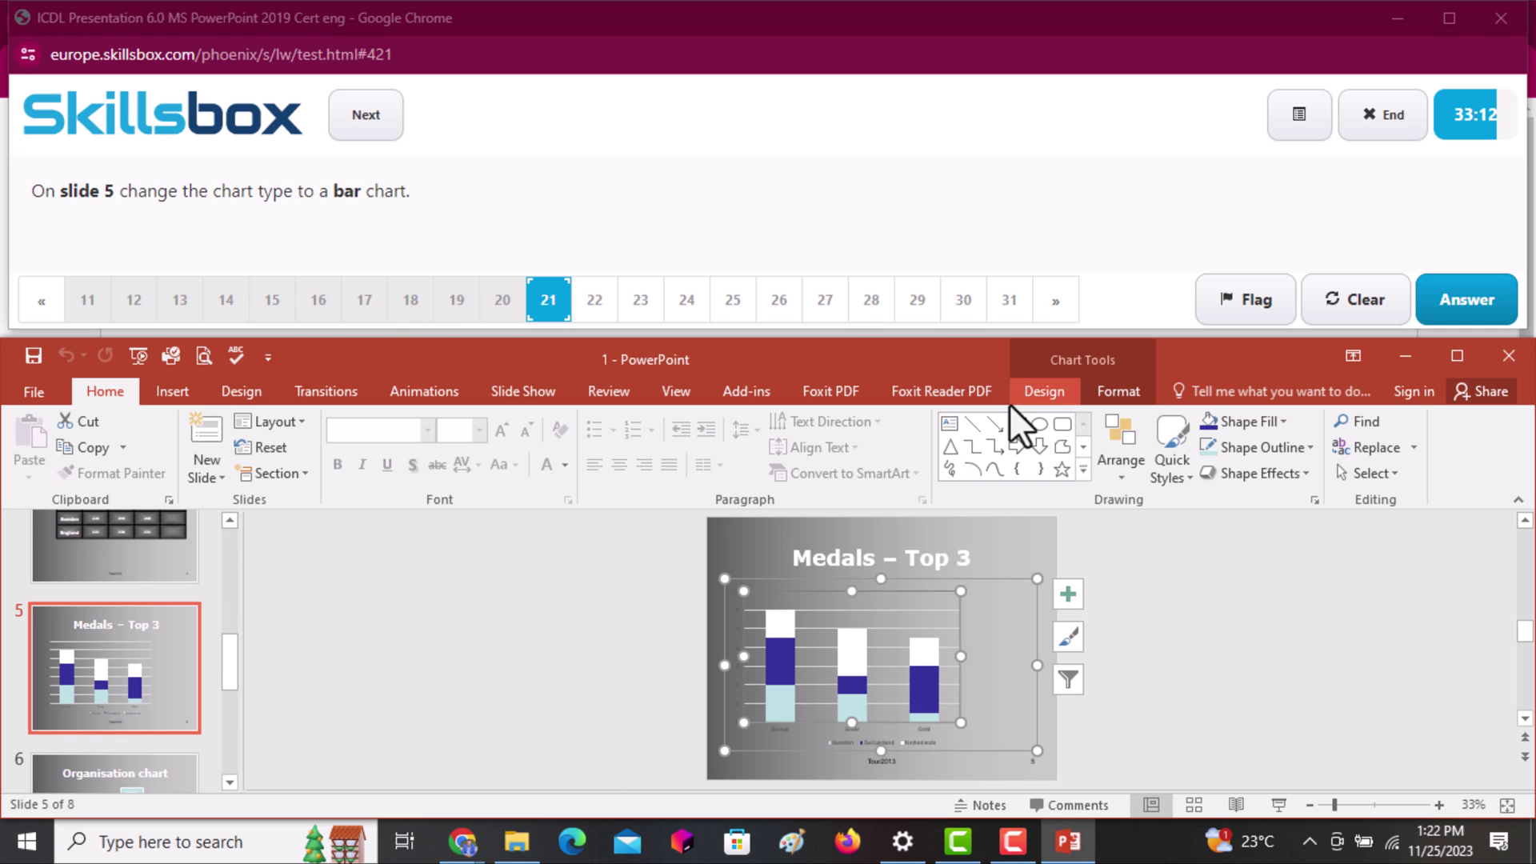
{"action": "left_click", "coordinate": [1106, 389]}
{"action": "left_click", "coordinate": [1061, 388]}
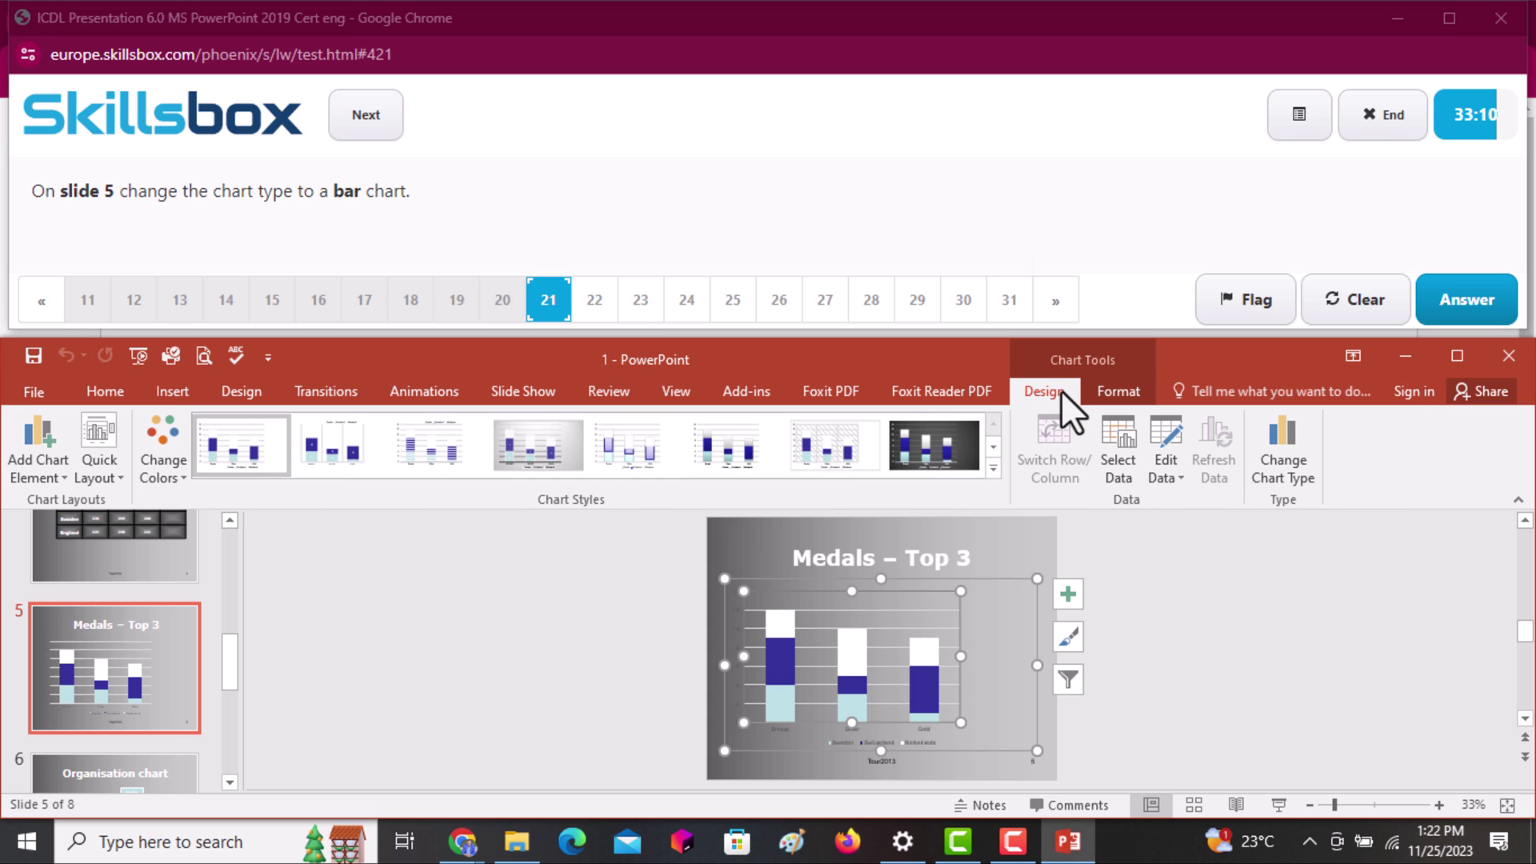
{"action": "left_click", "coordinate": [1283, 464]}
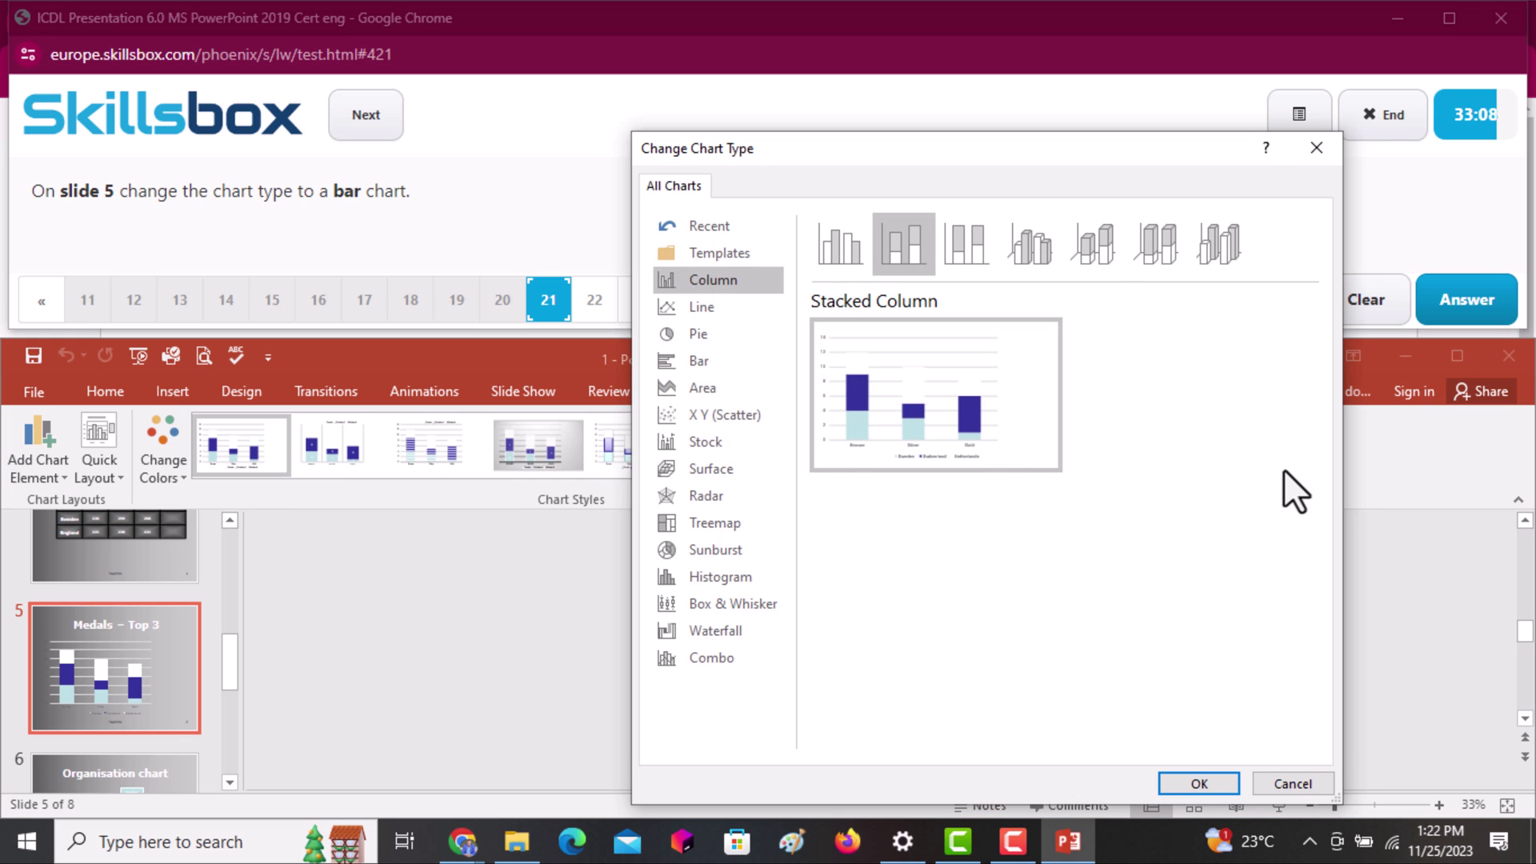
{"action": "left_click", "coordinate": [717, 361]}
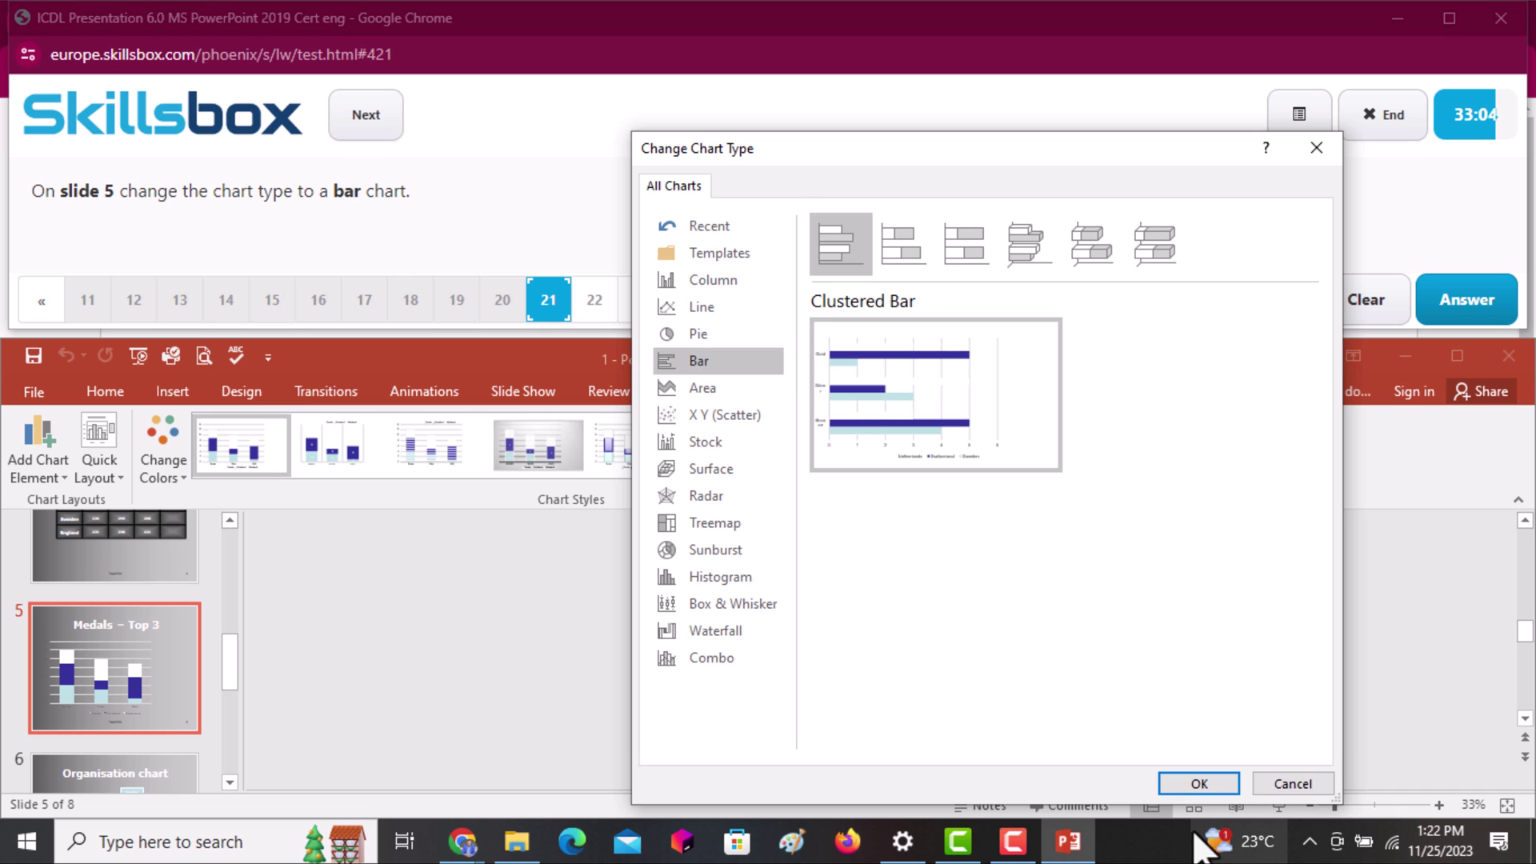
{"action": "left_click", "coordinate": [1200, 784]}
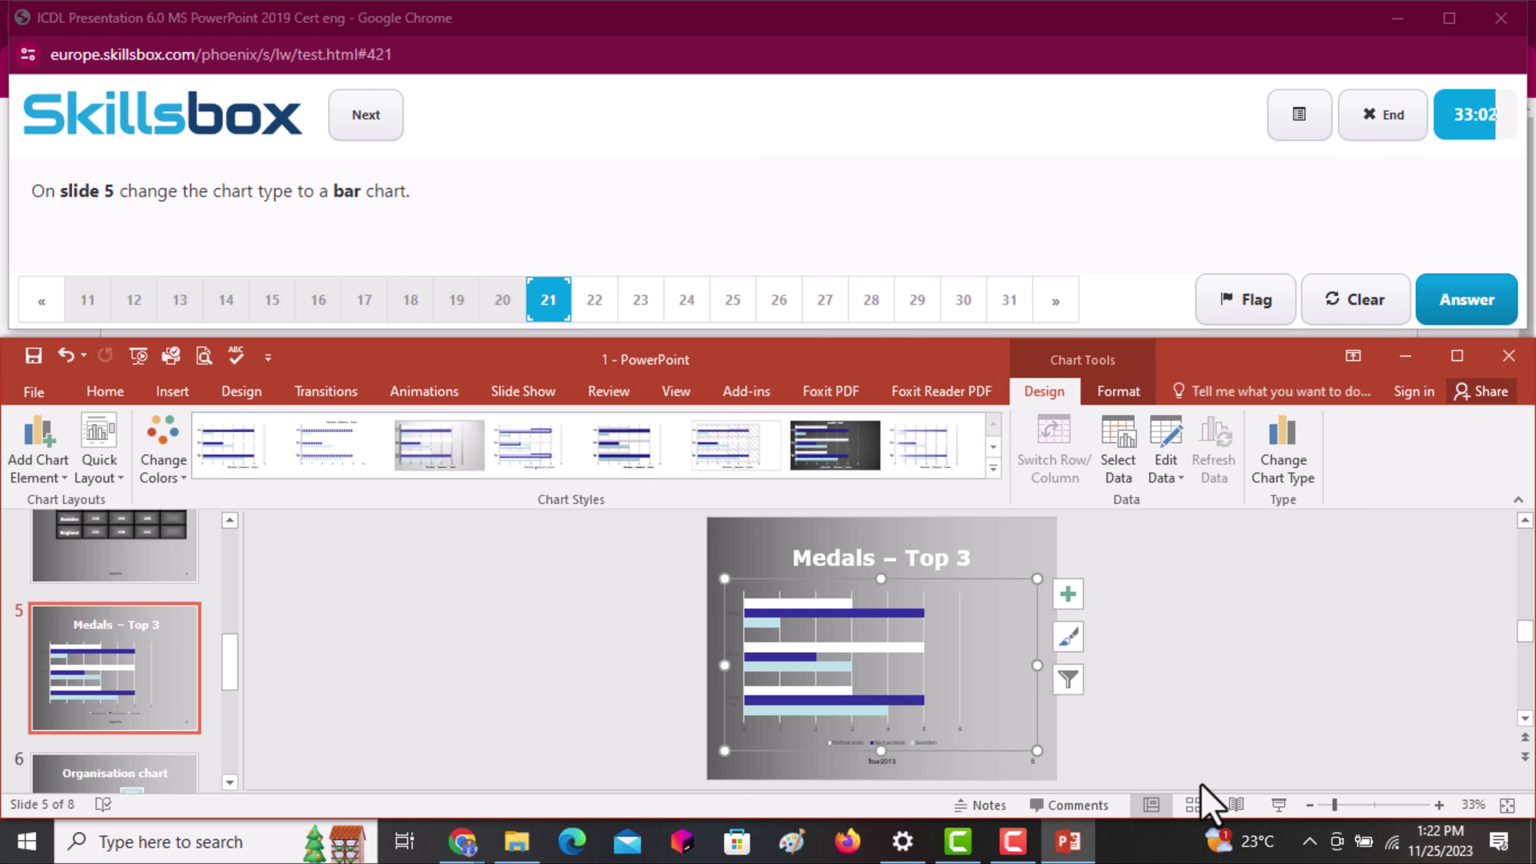
{"action": "left_click", "coordinate": [1493, 302]}
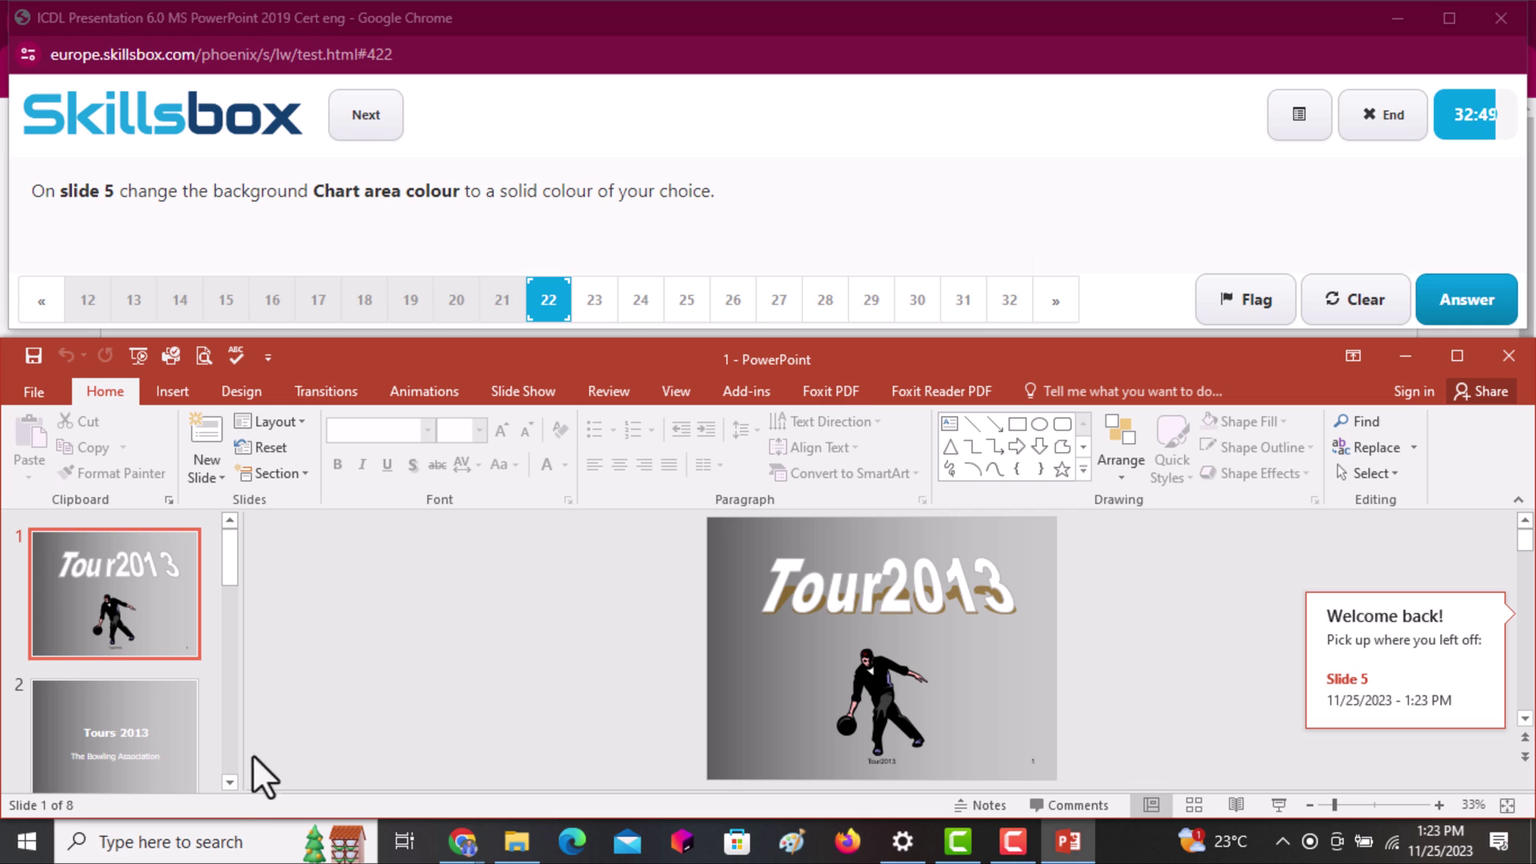
Select the chart area of the bar chart on slide 5 and open its formatting options
{"action": "scroll", "coordinate": [223, 786], "scroll_direction": "down", "scroll_amount": 5}
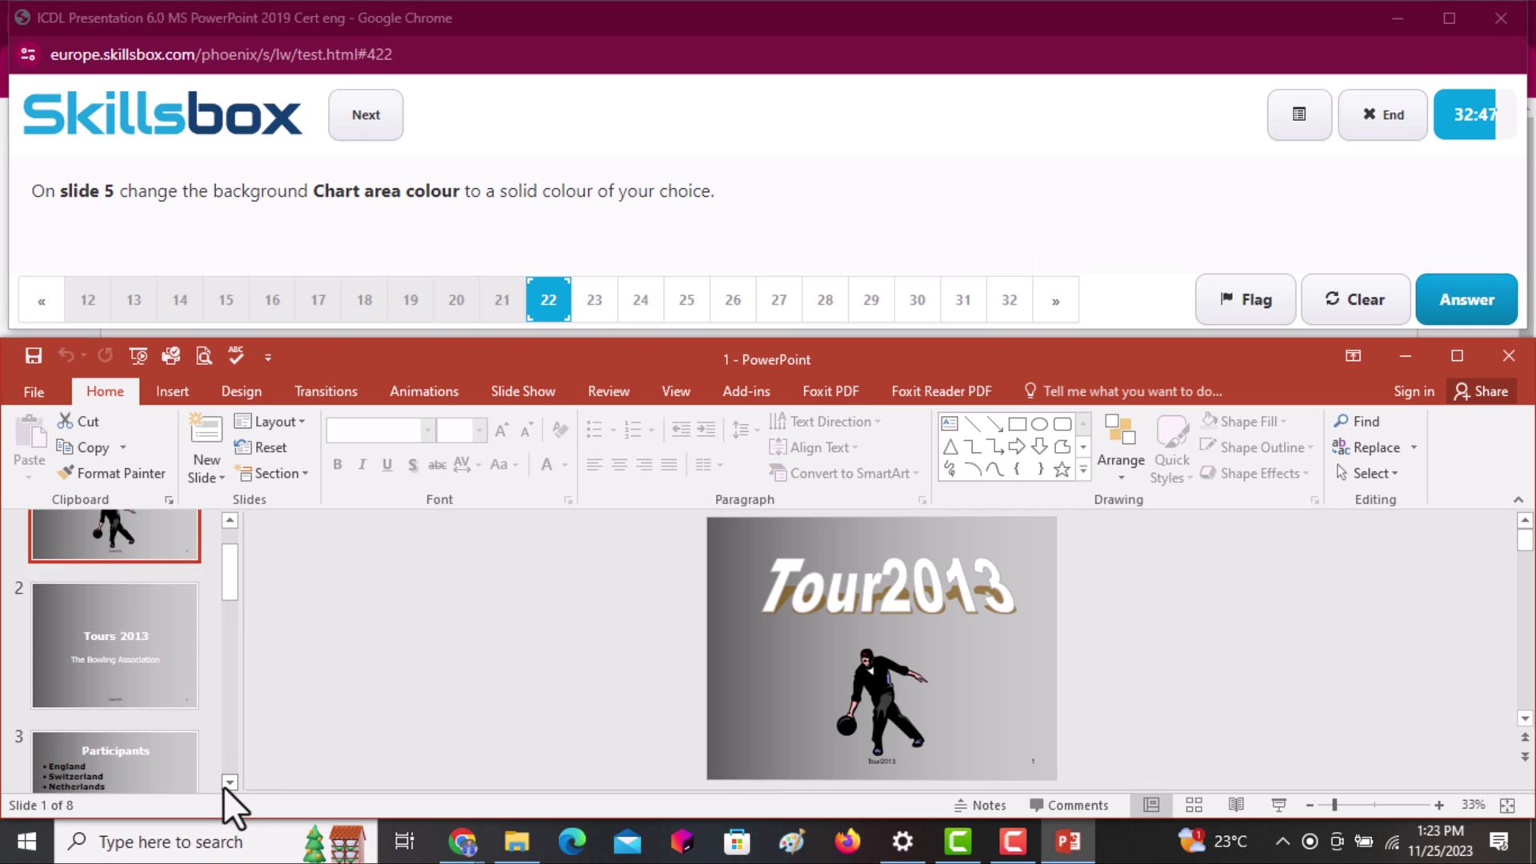
{"action": "scroll", "coordinate": [224, 785], "scroll_direction": "down", "scroll_amount": 5}
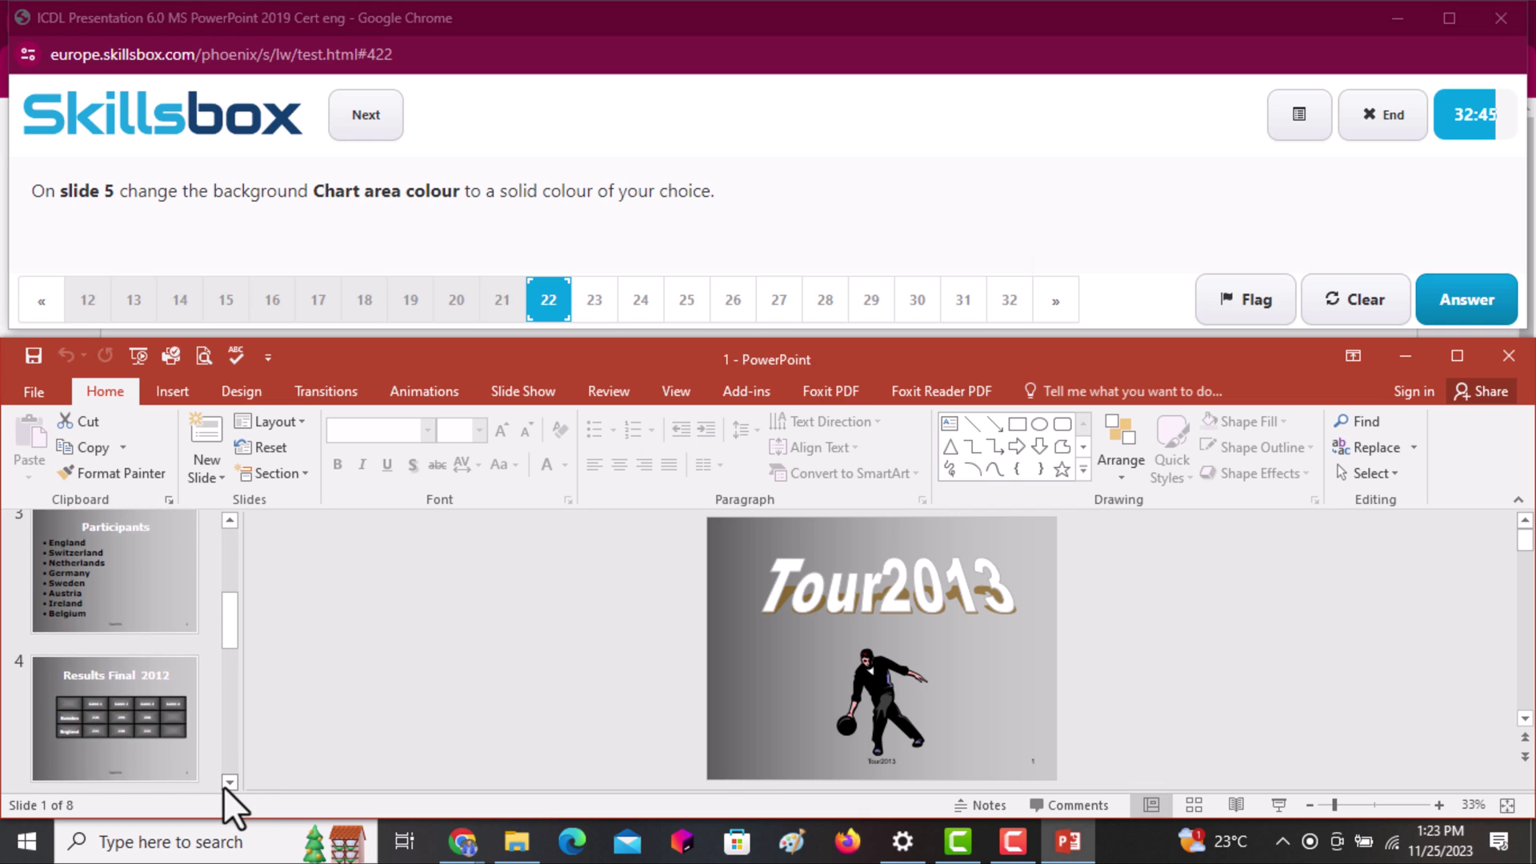
{"action": "scroll", "coordinate": [223, 790], "scroll_direction": "down", "scroll_amount": 3}
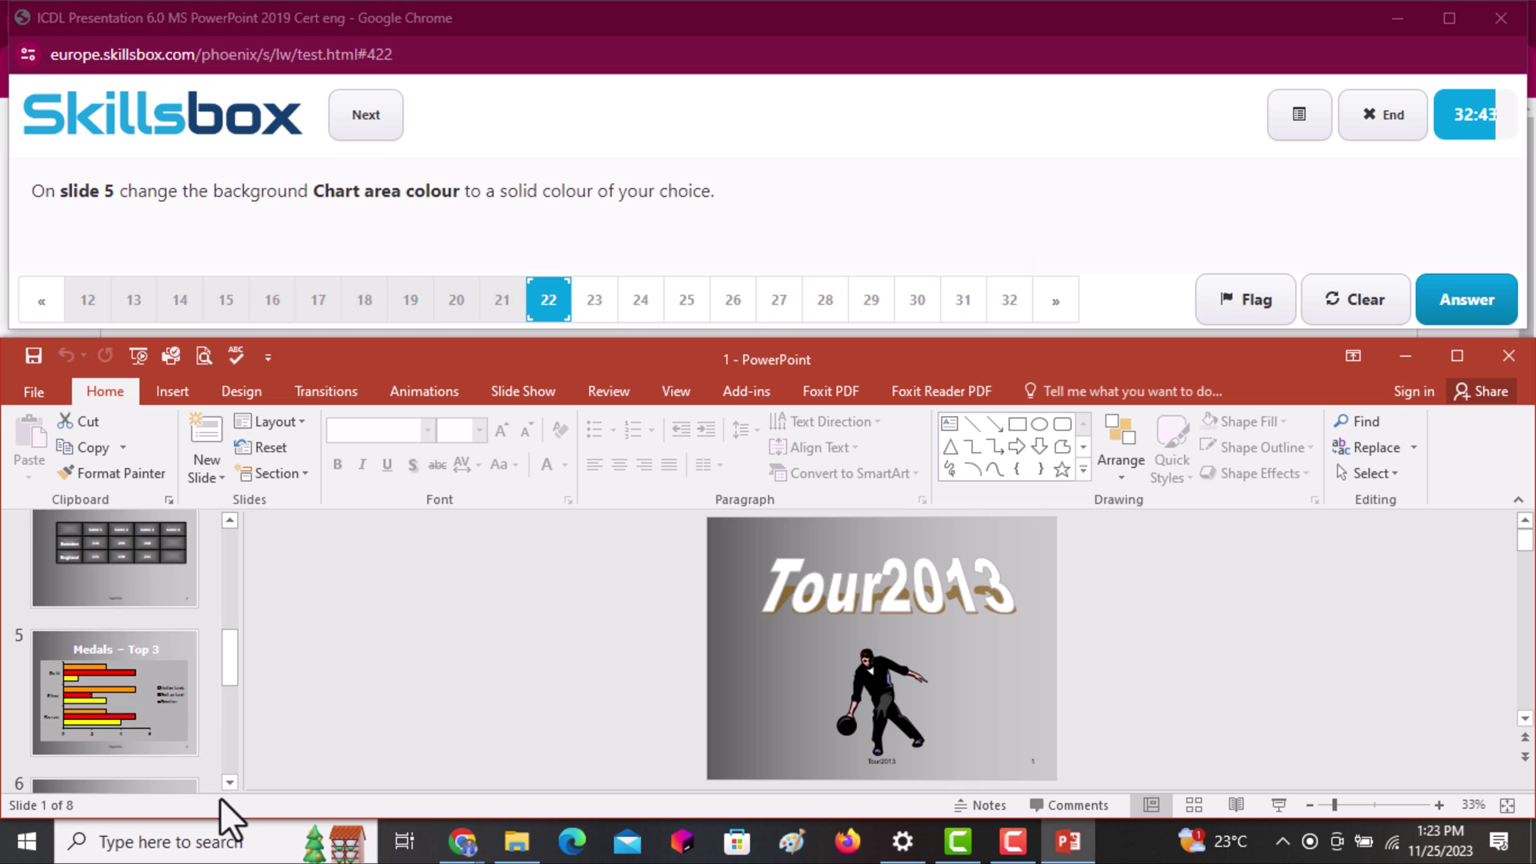
{"action": "scroll", "coordinate": [224, 785], "scroll_direction": "down", "scroll_amount": 3}
{"action": "left_click", "coordinate": [166, 653]}
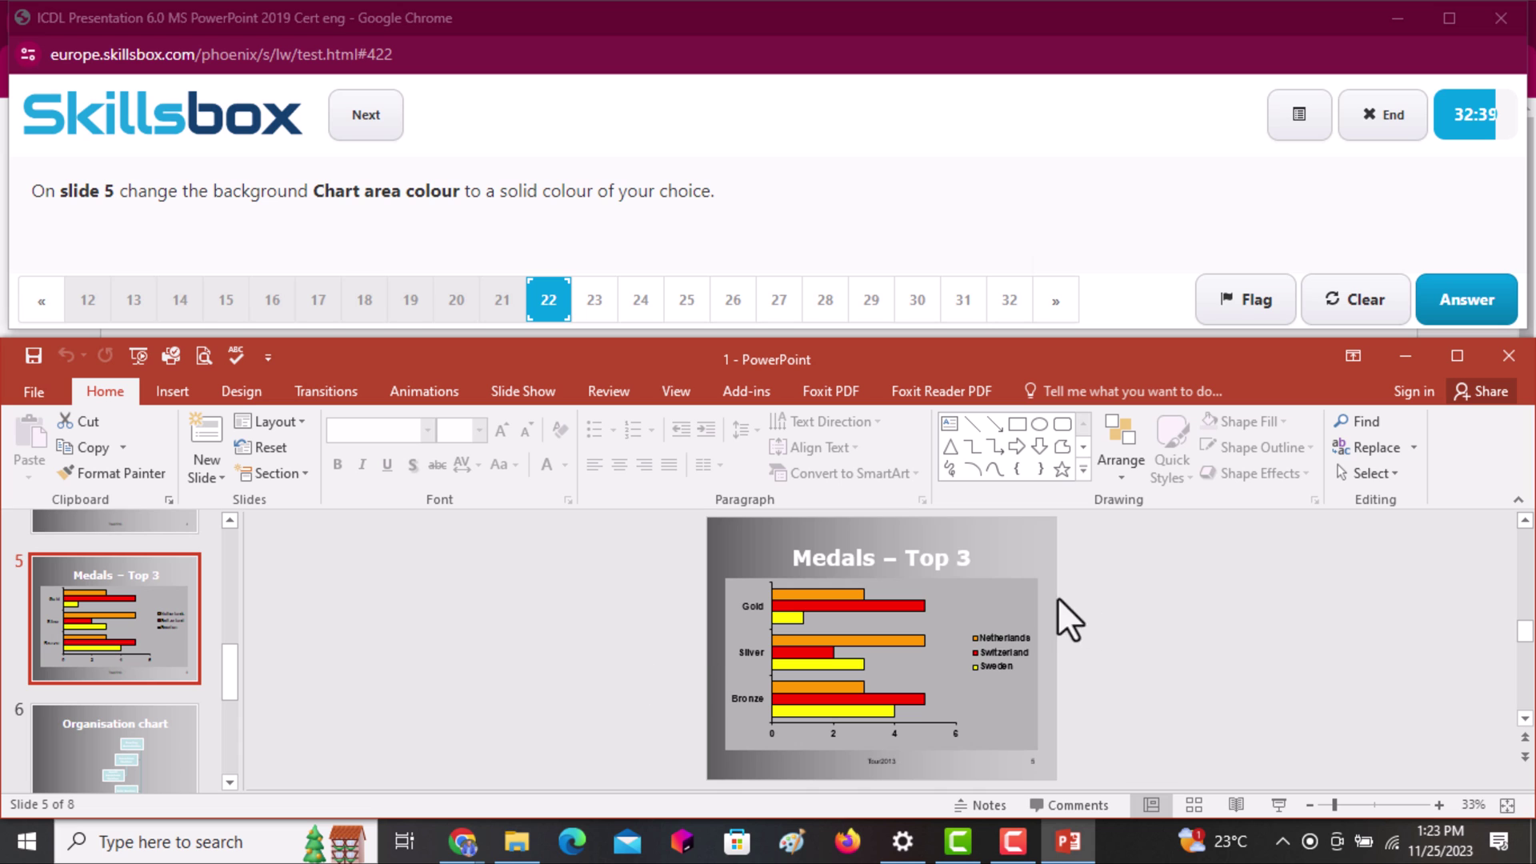
{"action": "left_click", "coordinate": [1025, 586]}
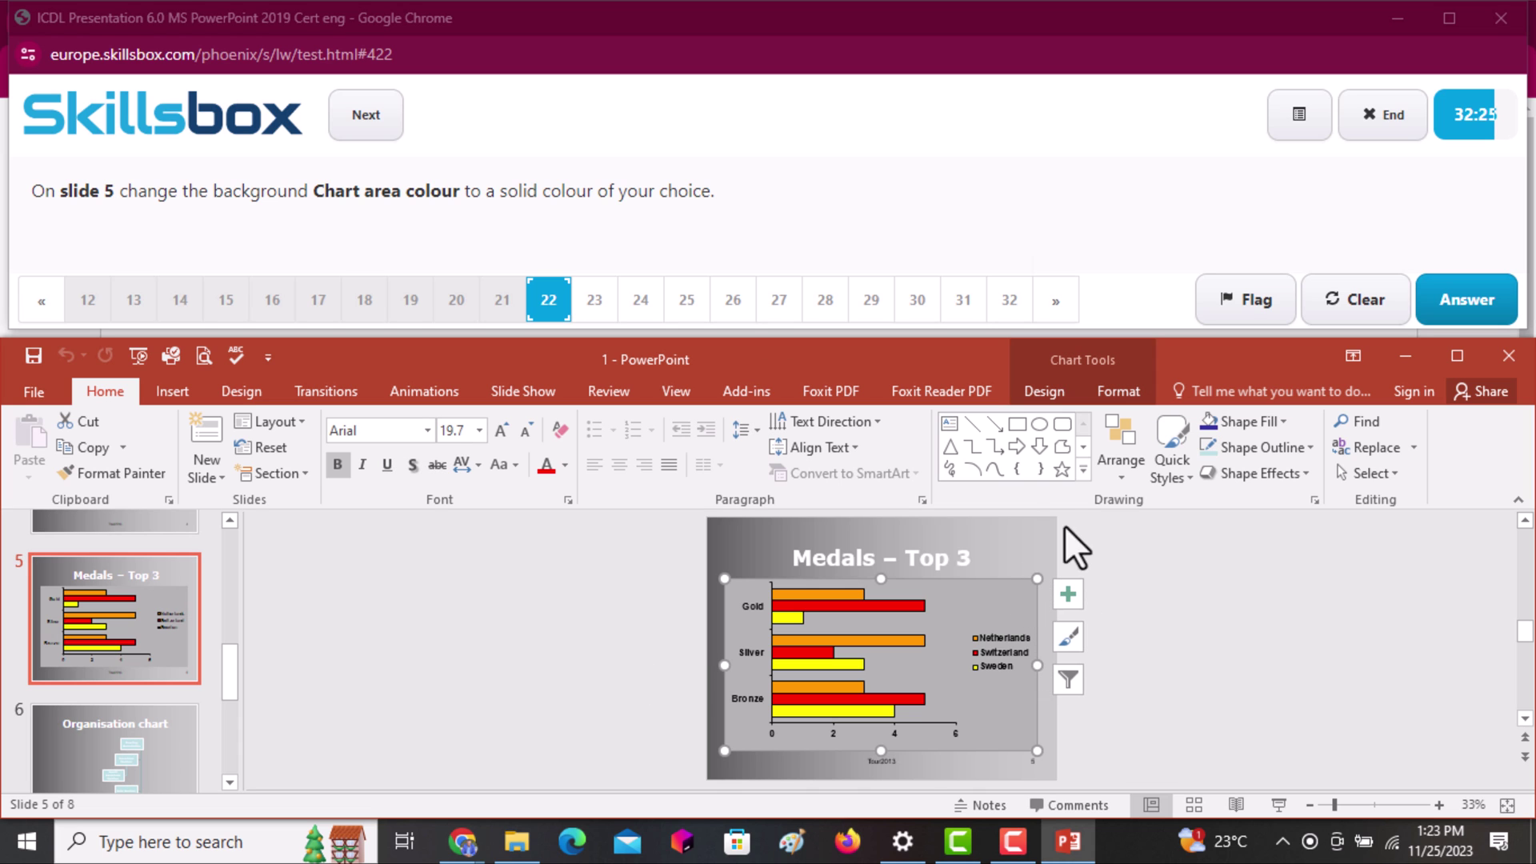
{"action": "left_click", "coordinate": [1104, 402]}
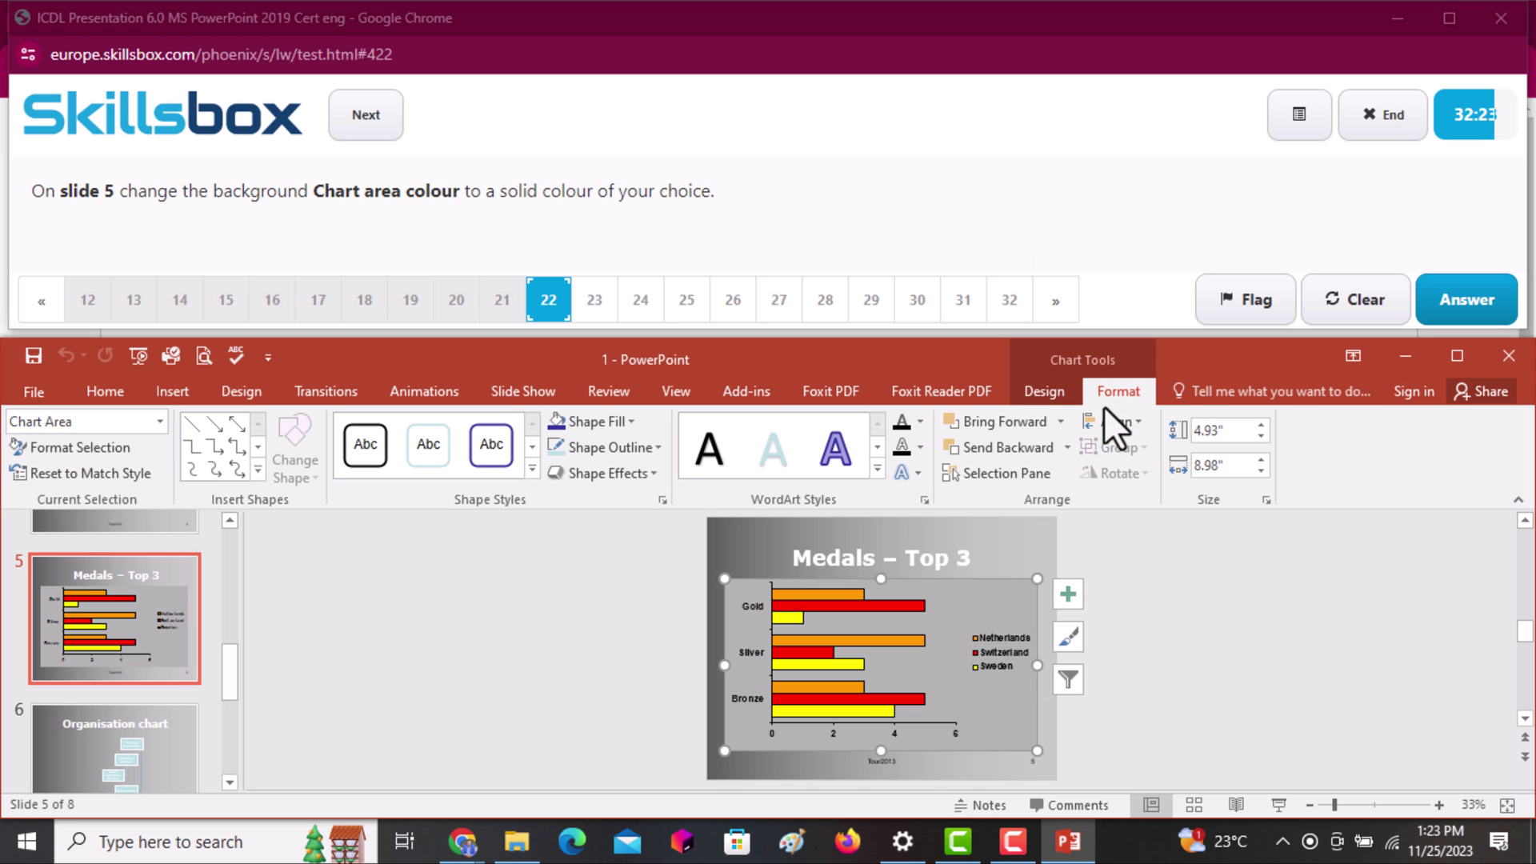
{"action": "left_click", "coordinate": [1060, 405]}
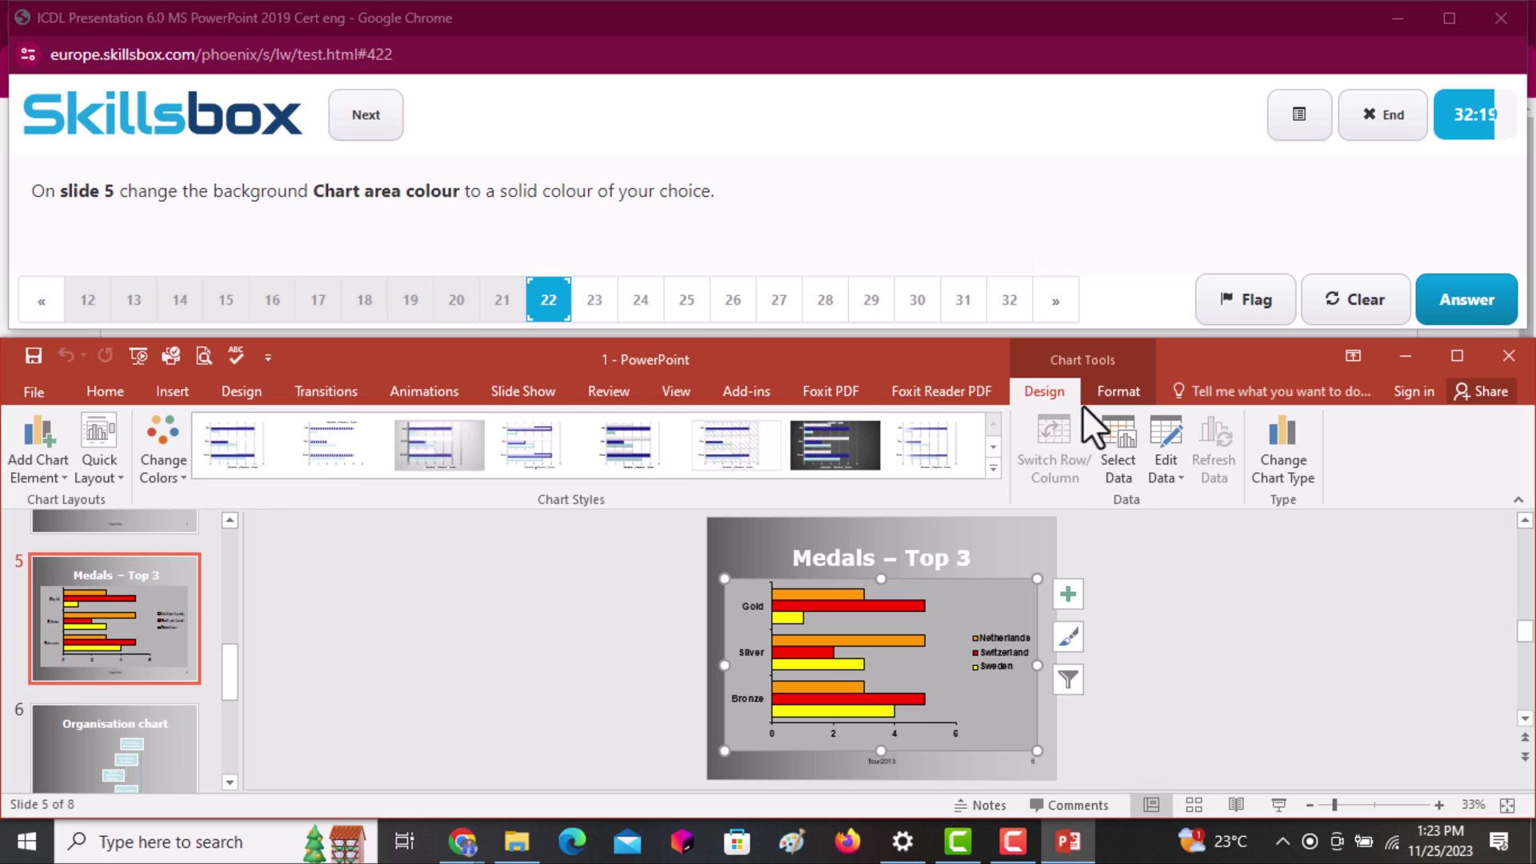
{"action": "left_click", "coordinate": [1120, 394]}
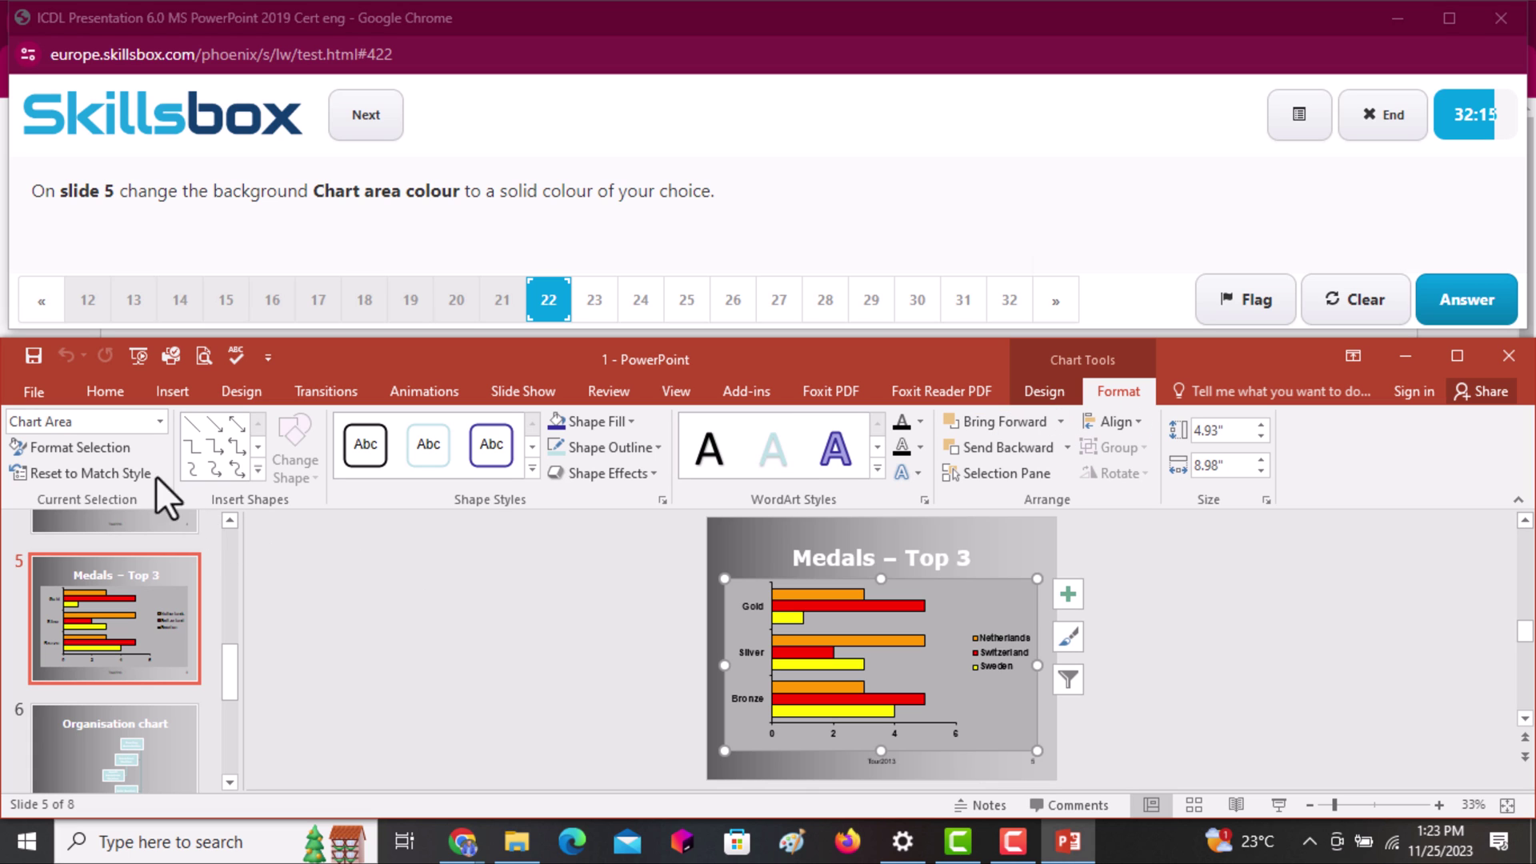
{"action": "left_click", "coordinate": [110, 452]}
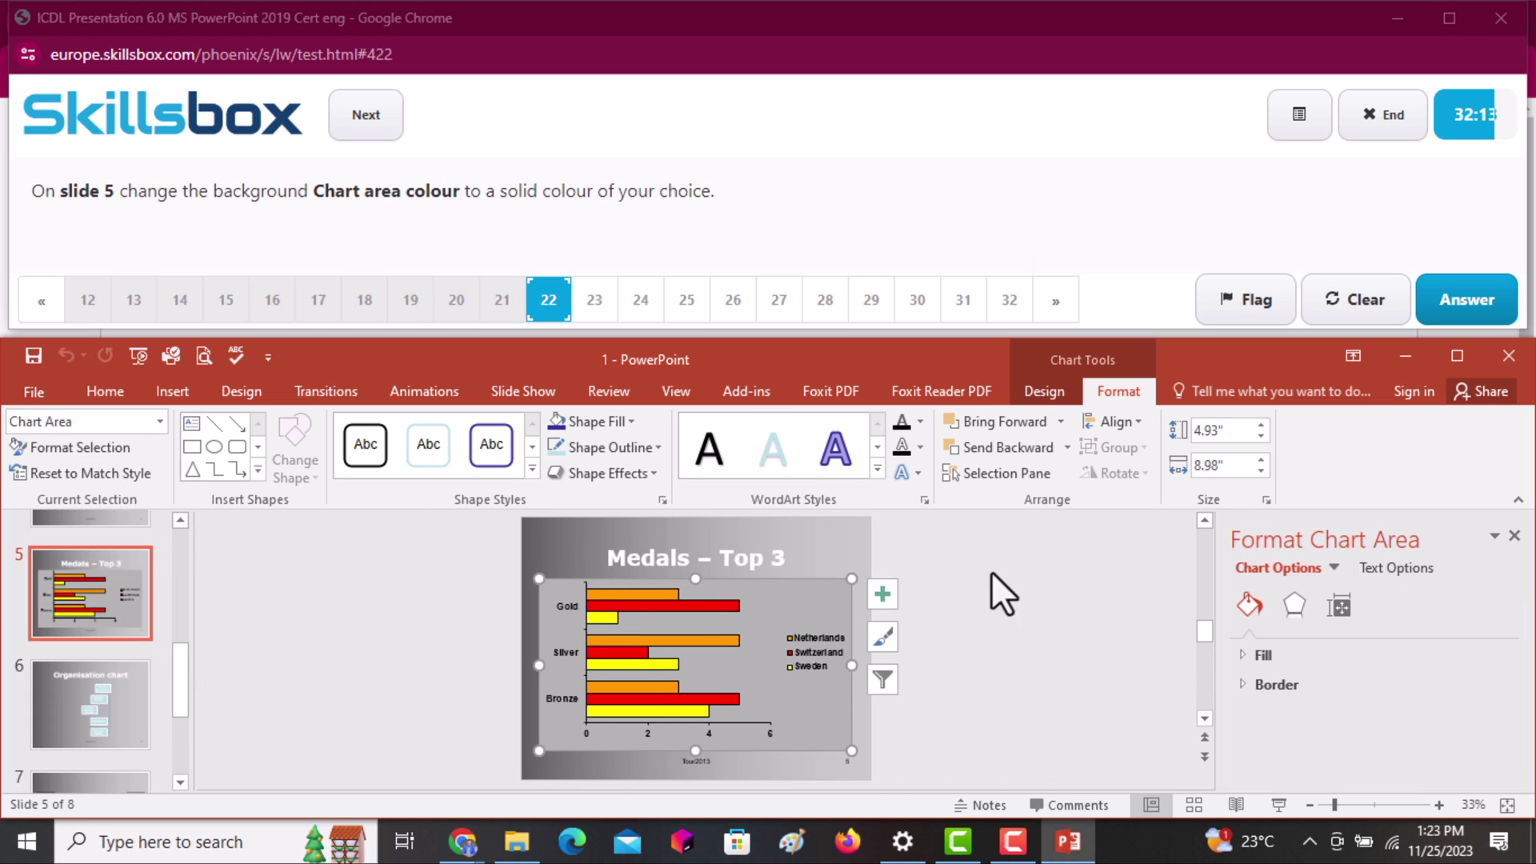
Fill the chart area with the bright green from the recent colours and submit the answer
{"action": "left_click", "coordinate": [1272, 658]}
{"action": "left_click_drag", "start_coordinate": [1515, 677], "coordinate": [1496, 733]}
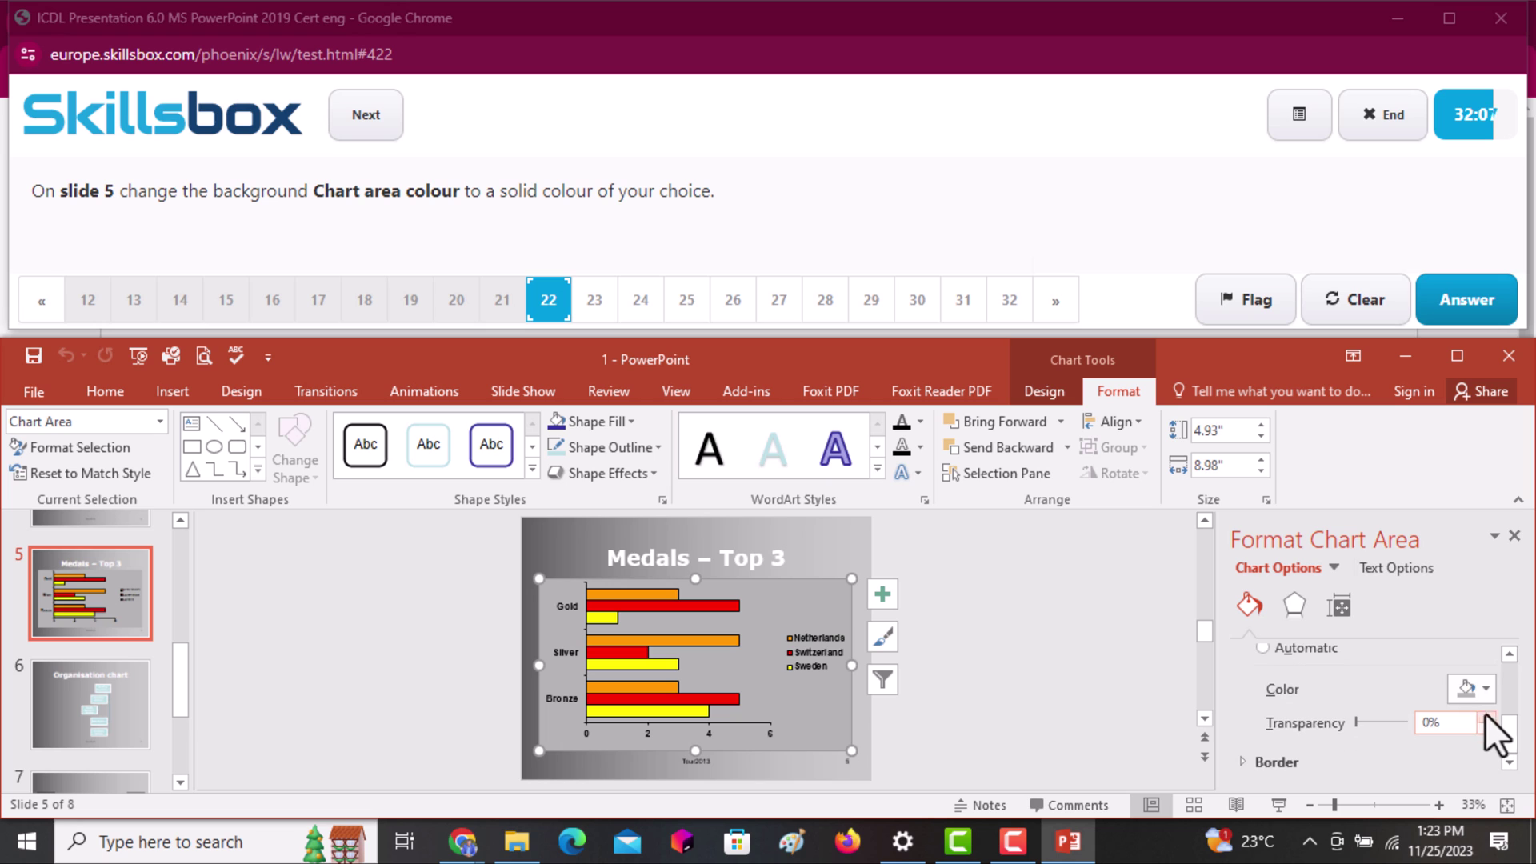
{"action": "left_click", "coordinate": [1473, 689]}
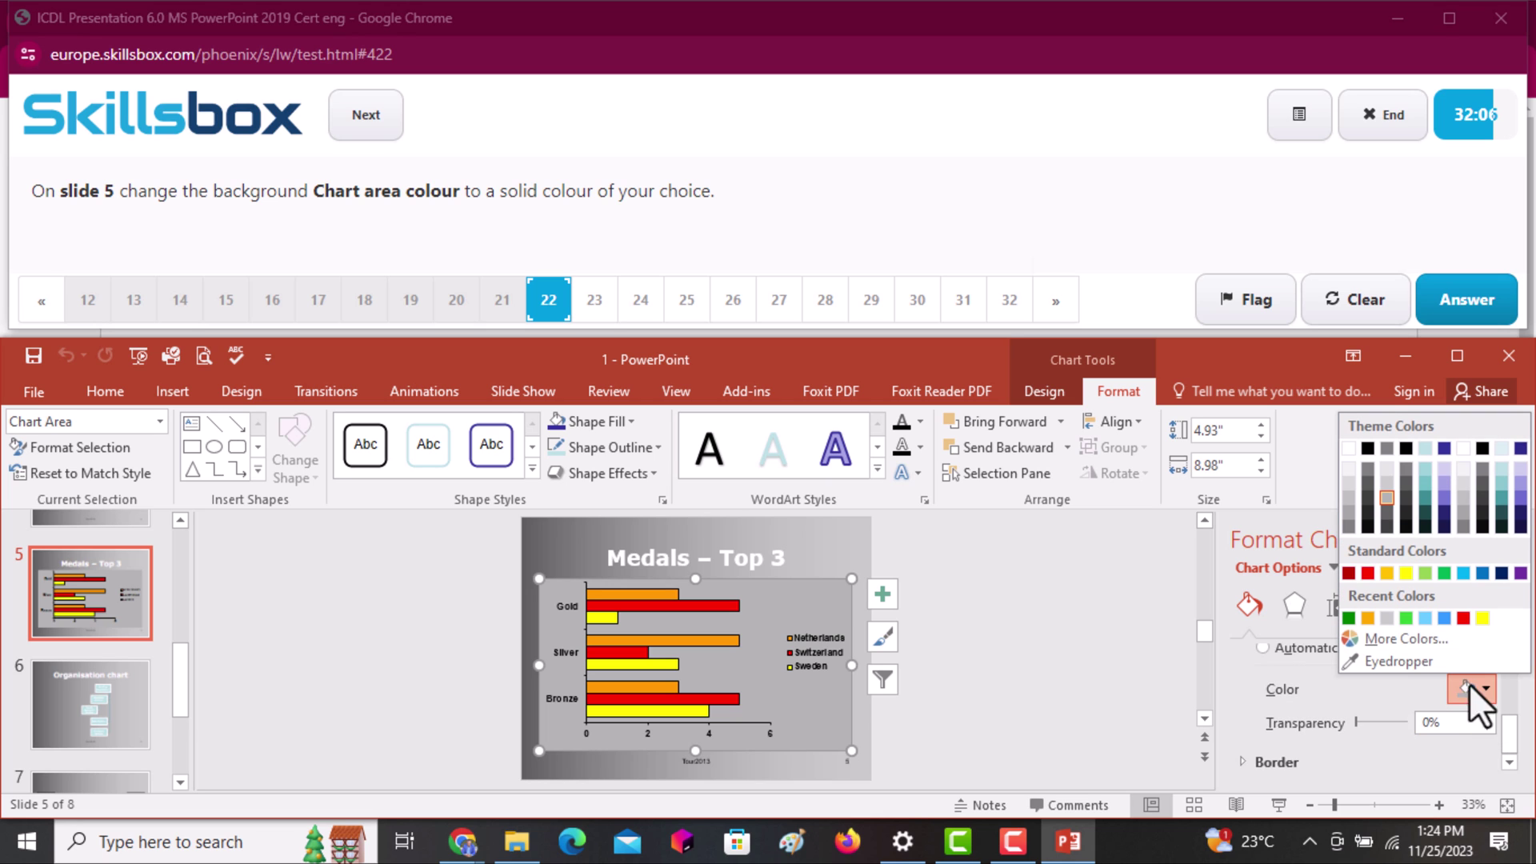
{"action": "left_click", "coordinate": [1405, 618]}
{"action": "left_click", "coordinate": [1452, 318]}
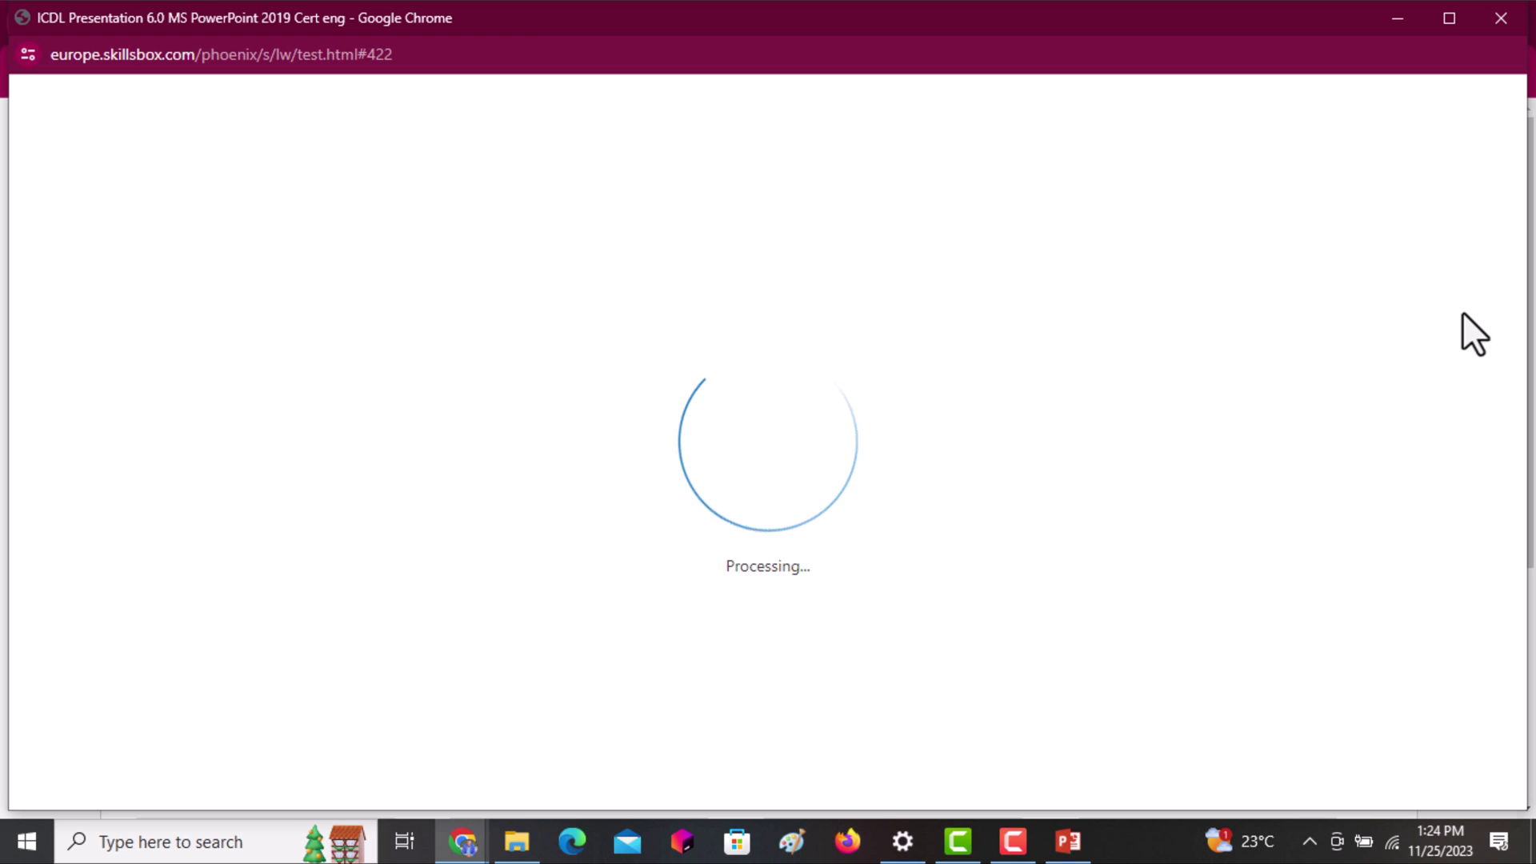
{"action": "left_click", "coordinate": [1462, 311]}
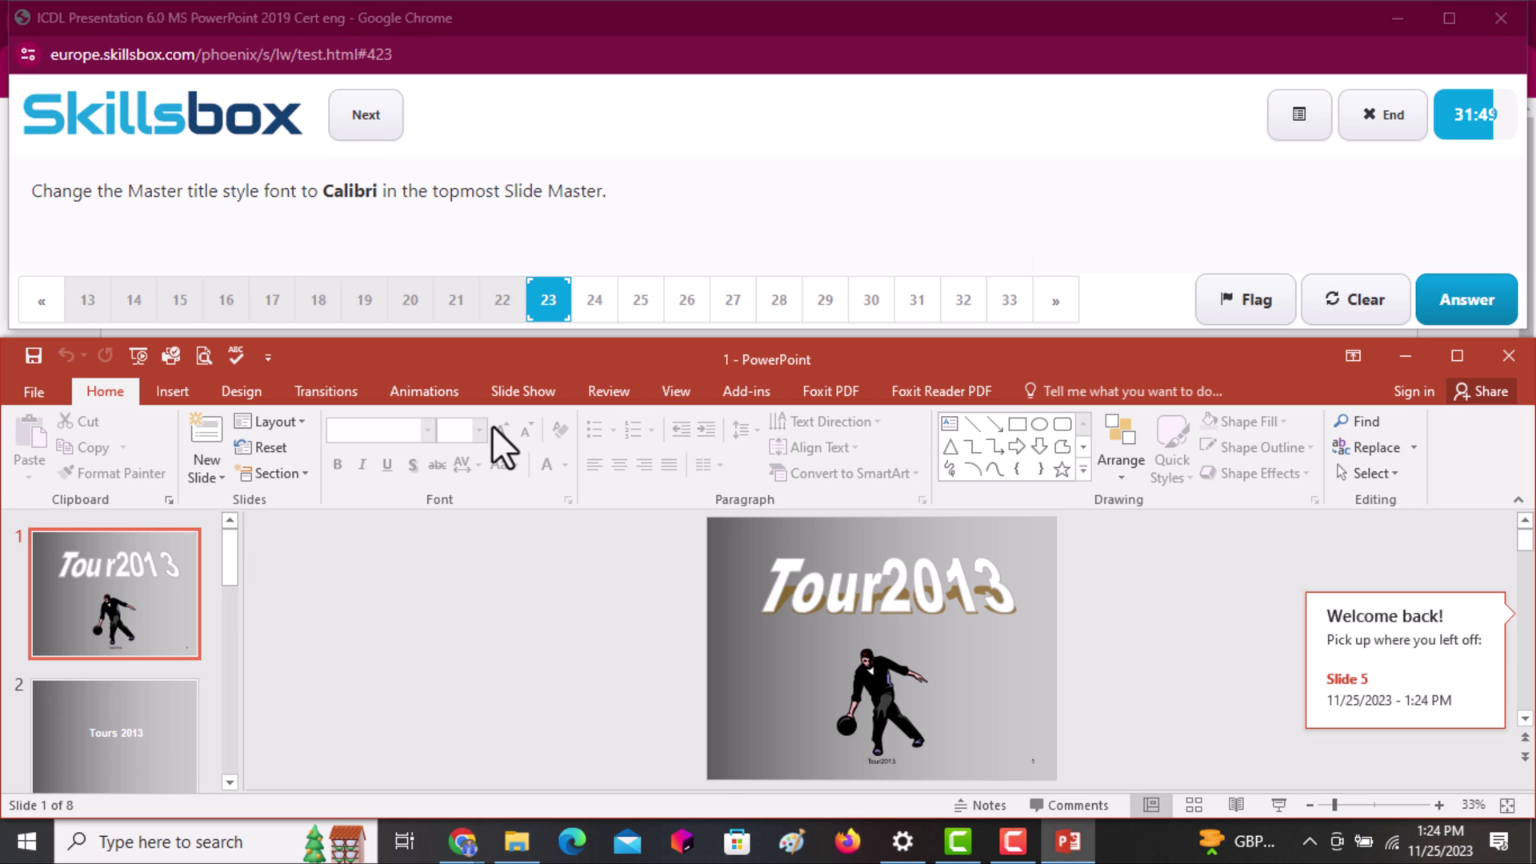
Switch to Slide Master view and select the topmost slide master
{"action": "left_click", "coordinate": [684, 400]}
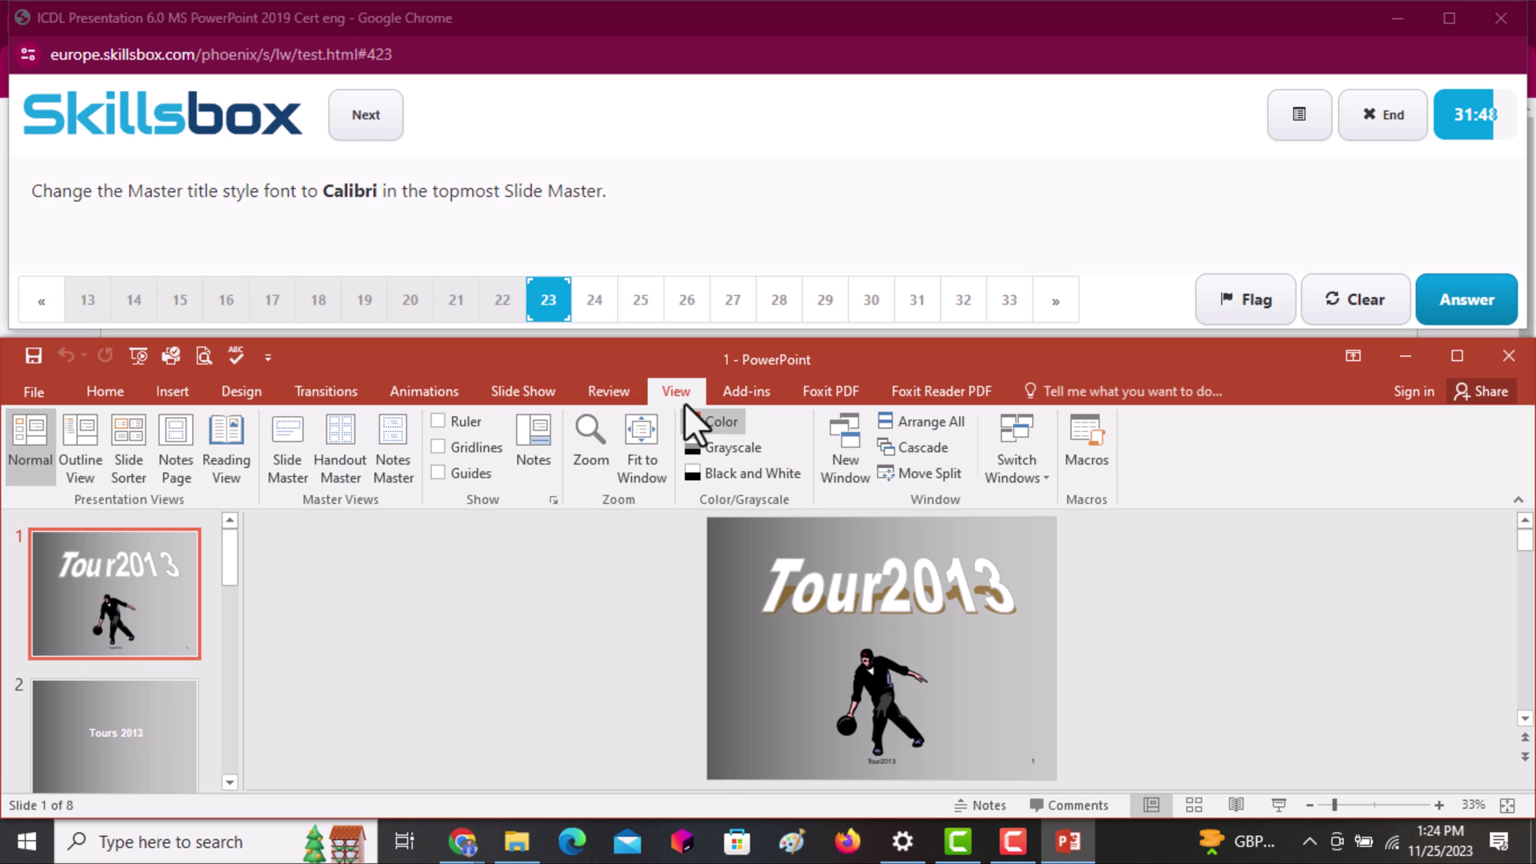
{"action": "left_click", "coordinate": [284, 448]}
{"action": "left_click_drag", "start_coordinate": [227, 678], "coordinate": [227, 516]}
{"action": "left_click", "coordinate": [117, 564]}
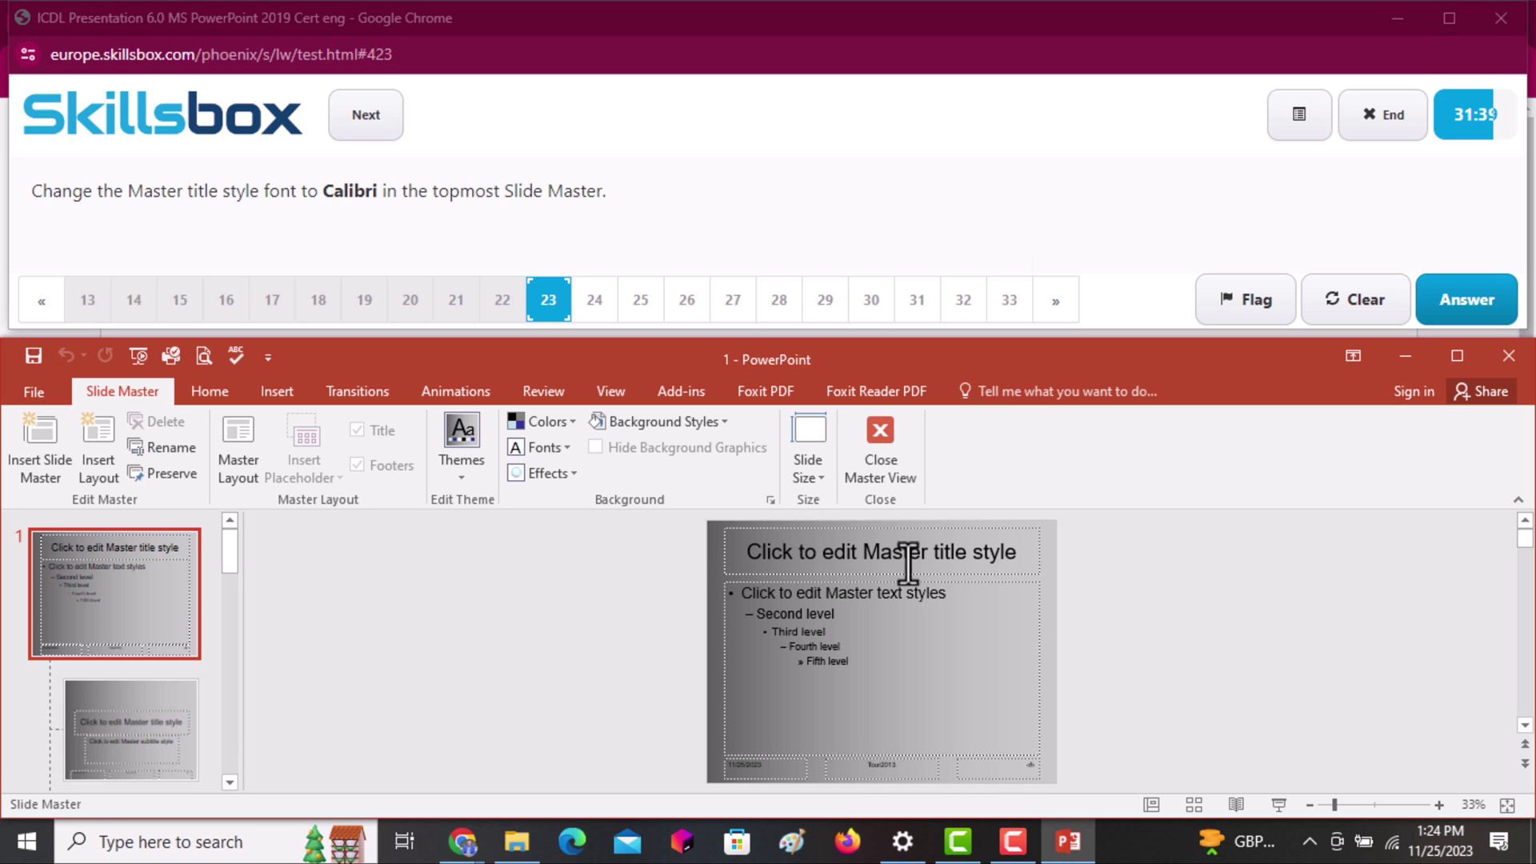
Set the font of the Master title style text to Calibri and submit the answer
{"action": "left_click", "coordinate": [1012, 555]}
{"action": "left_click_drag", "start_coordinate": [1020, 565], "coordinate": [746, 574]}
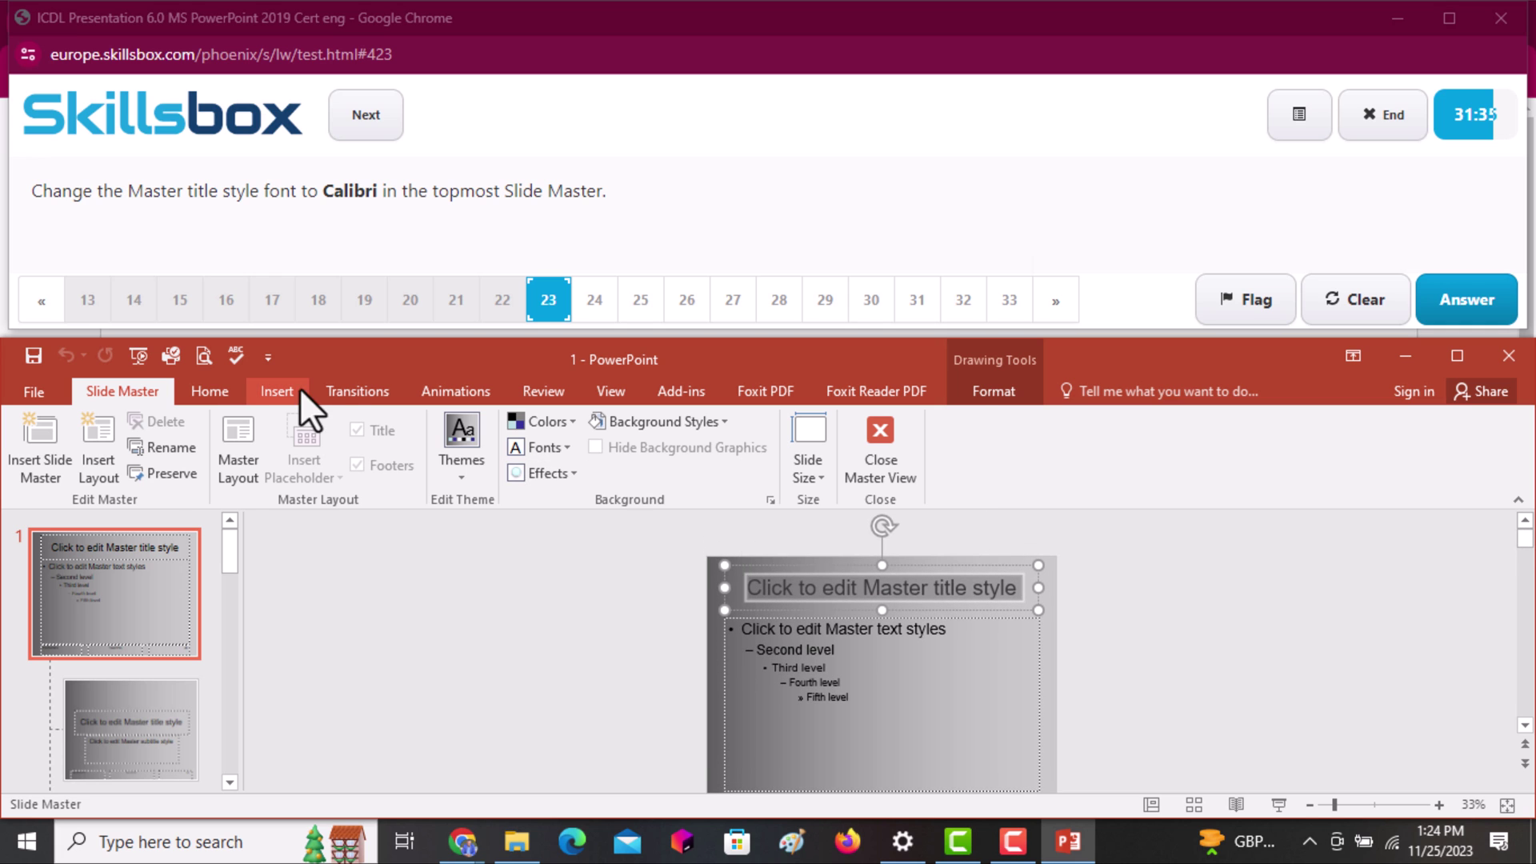
{"action": "left_click", "coordinate": [223, 395]}
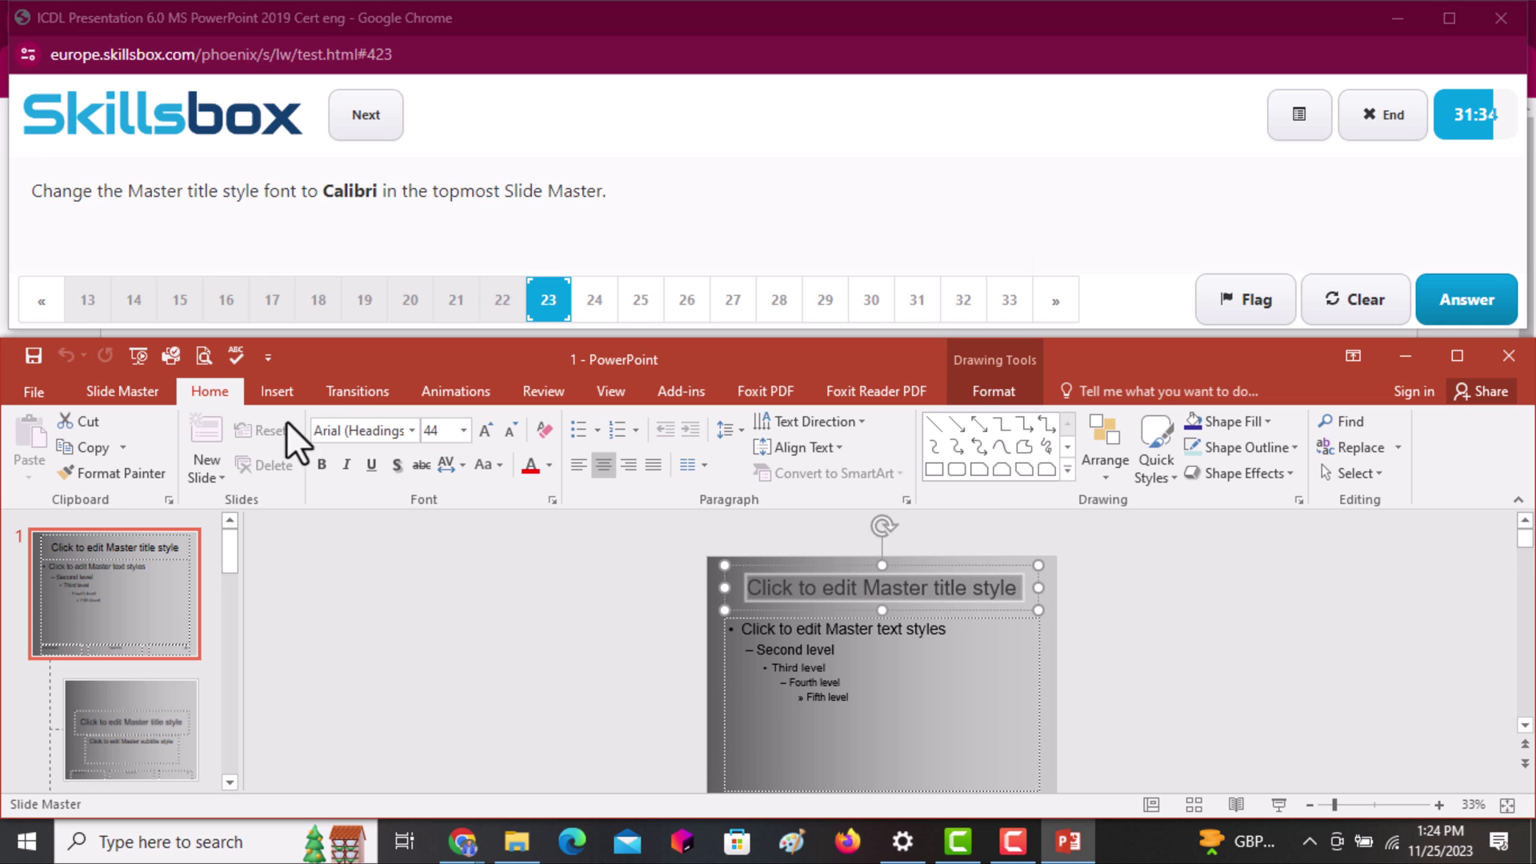
{"action": "left_click", "coordinate": [412, 431]}
{"action": "type", "text": "Calibri"}
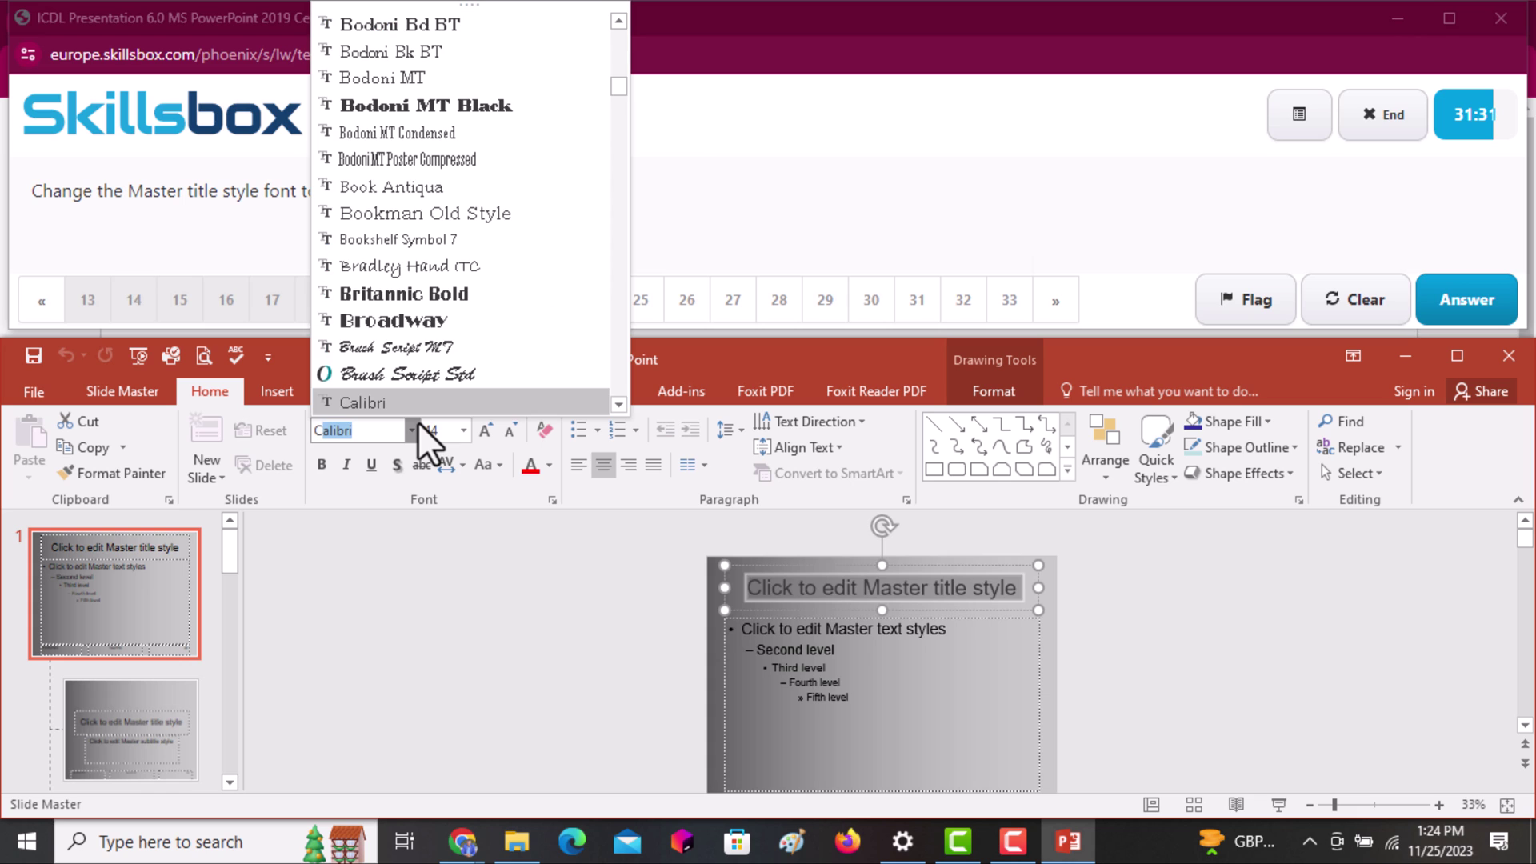
{"action": "key", "text": "Return"}
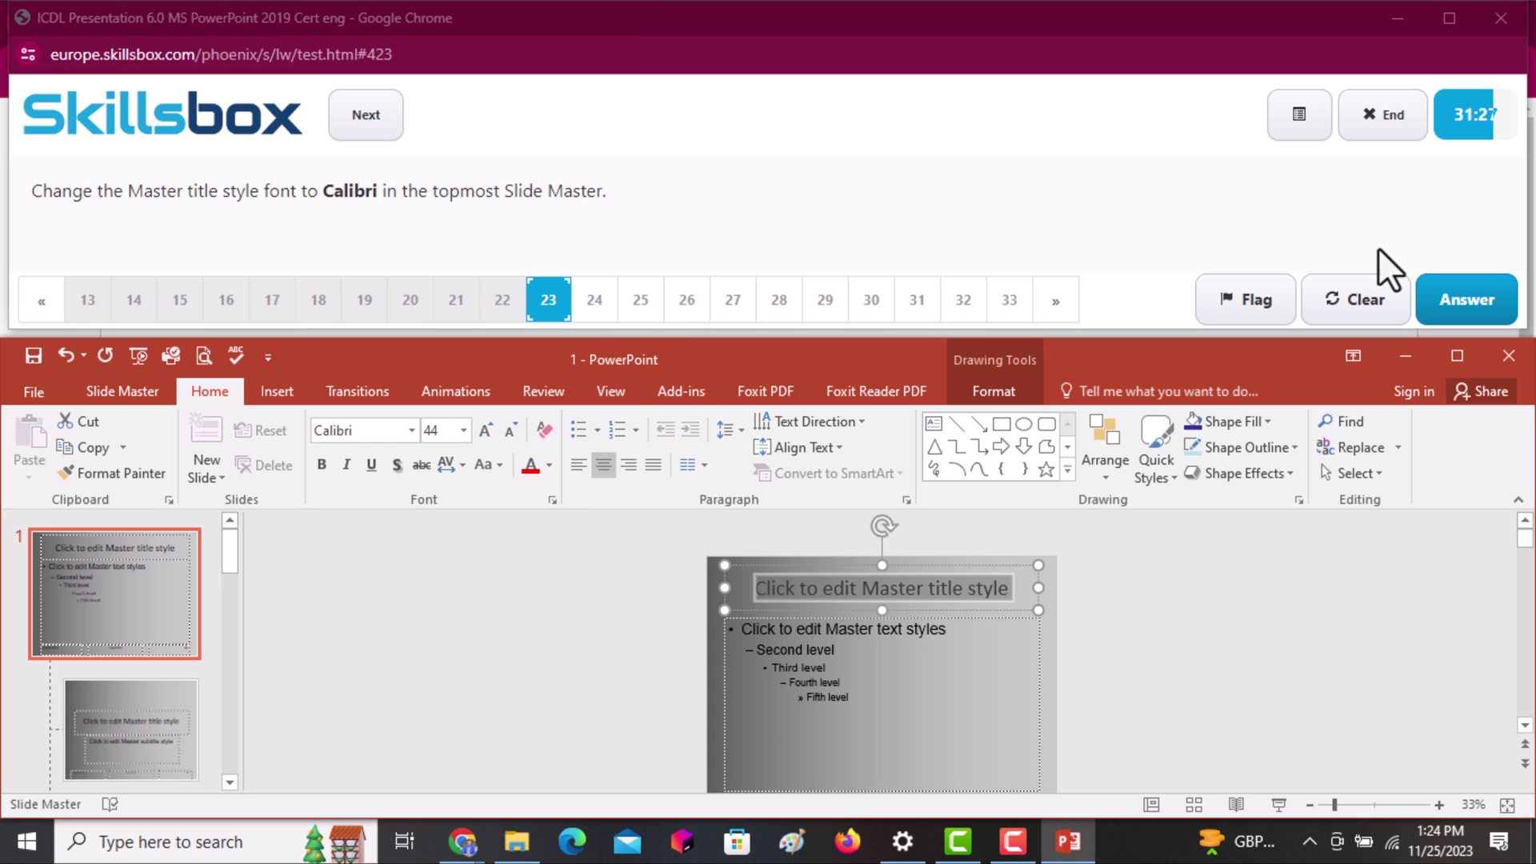
{"action": "left_click", "coordinate": [1466, 313]}
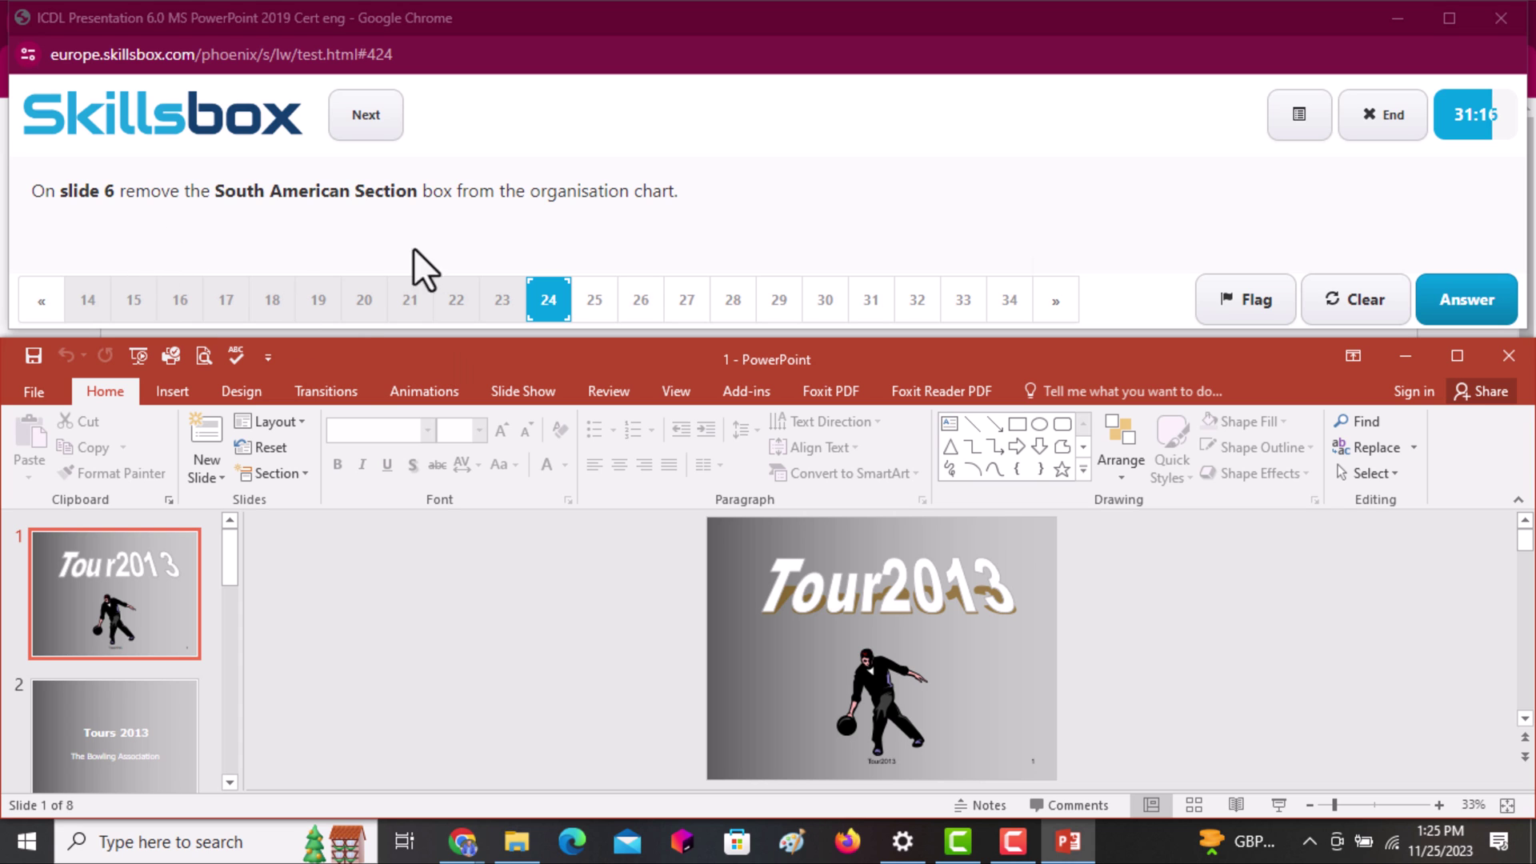
Remove the South American Section box from the organisation chart on slide 6 and submit the answer
{"action": "left_click", "coordinate": [227, 781]}
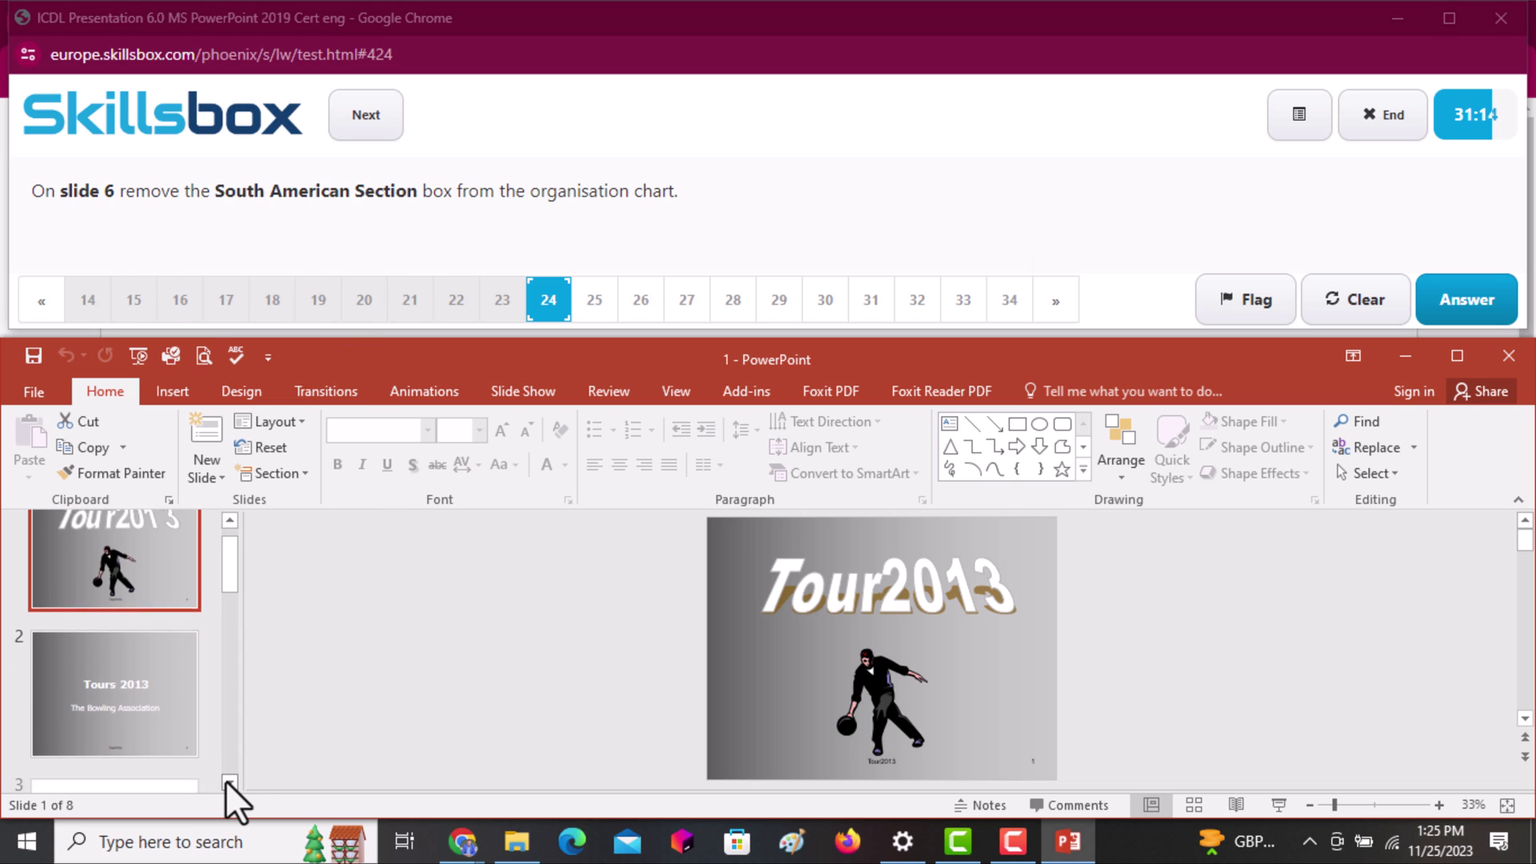
{"action": "left_click_drag", "start_coordinate": [228, 782], "coordinate": [225, 780]}
{"action": "left_click", "coordinate": [146, 722]}
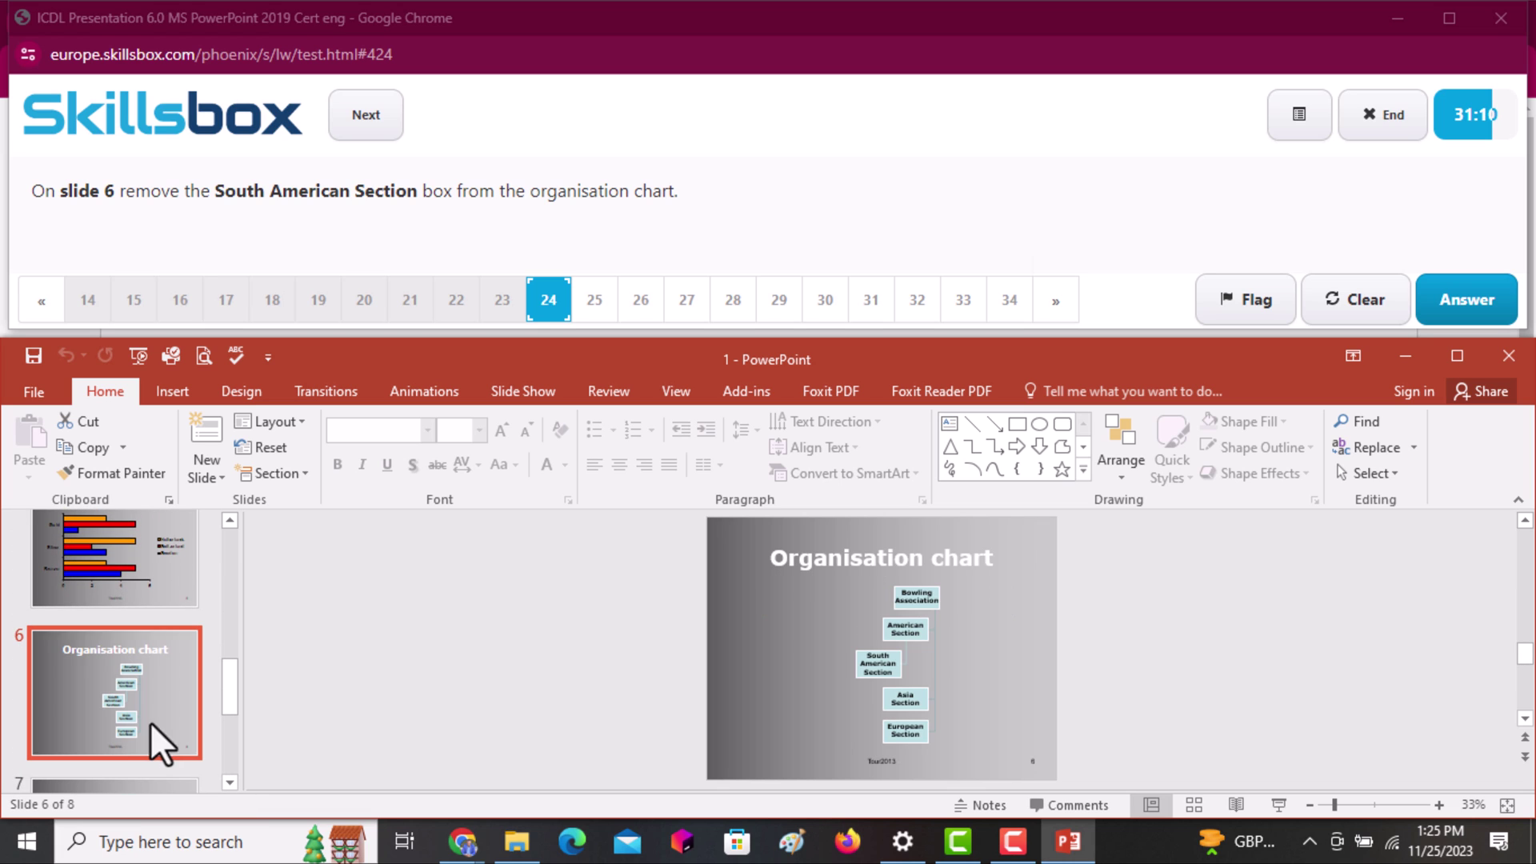
{"action": "left_click", "coordinate": [870, 676]}
{"action": "key", "text": "Delete"}
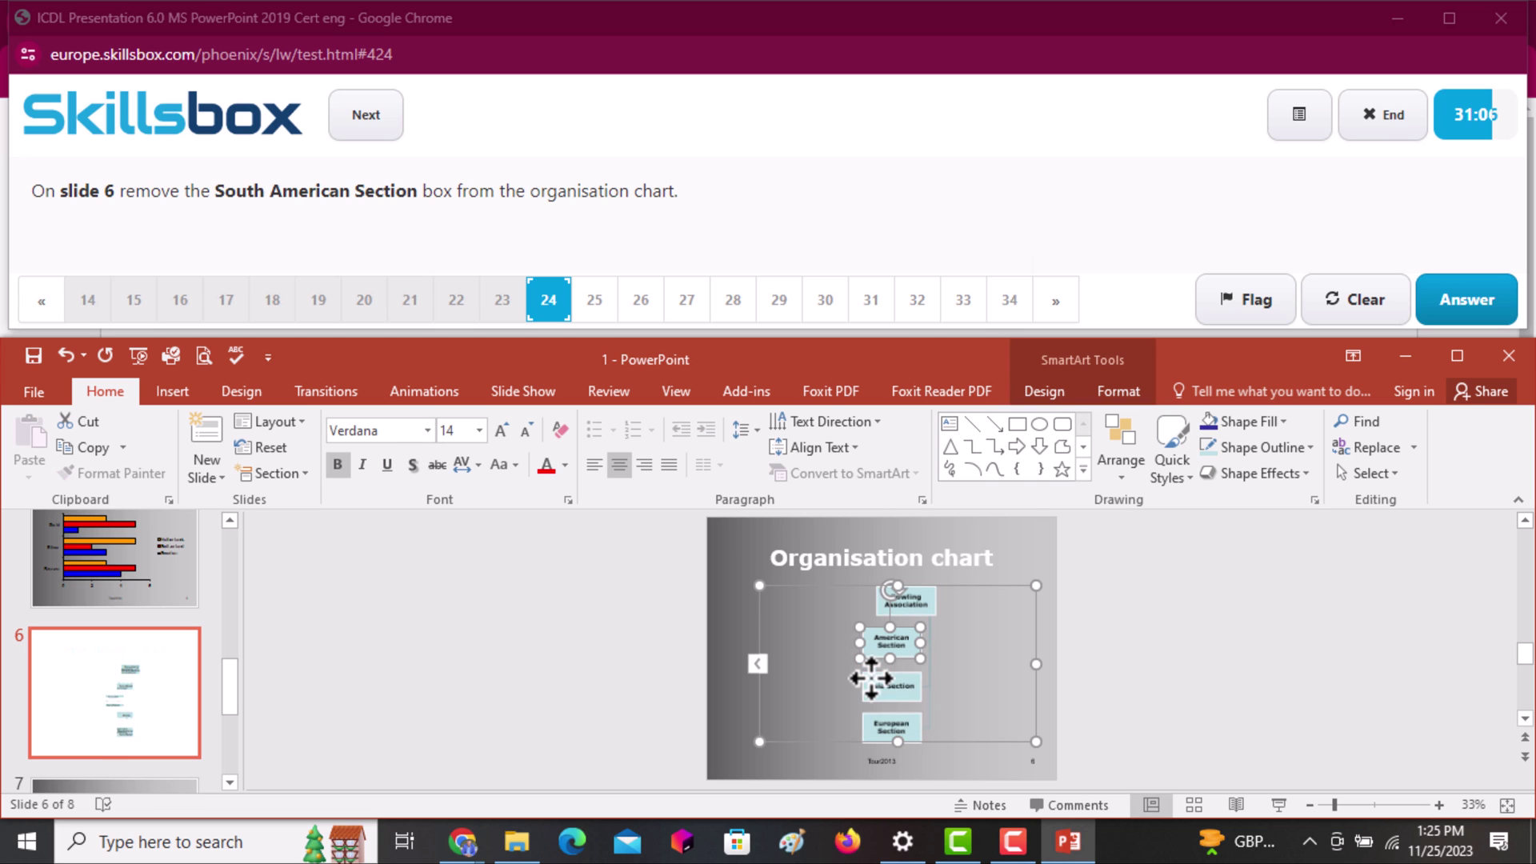
{"action": "left_click", "coordinate": [1458, 304]}
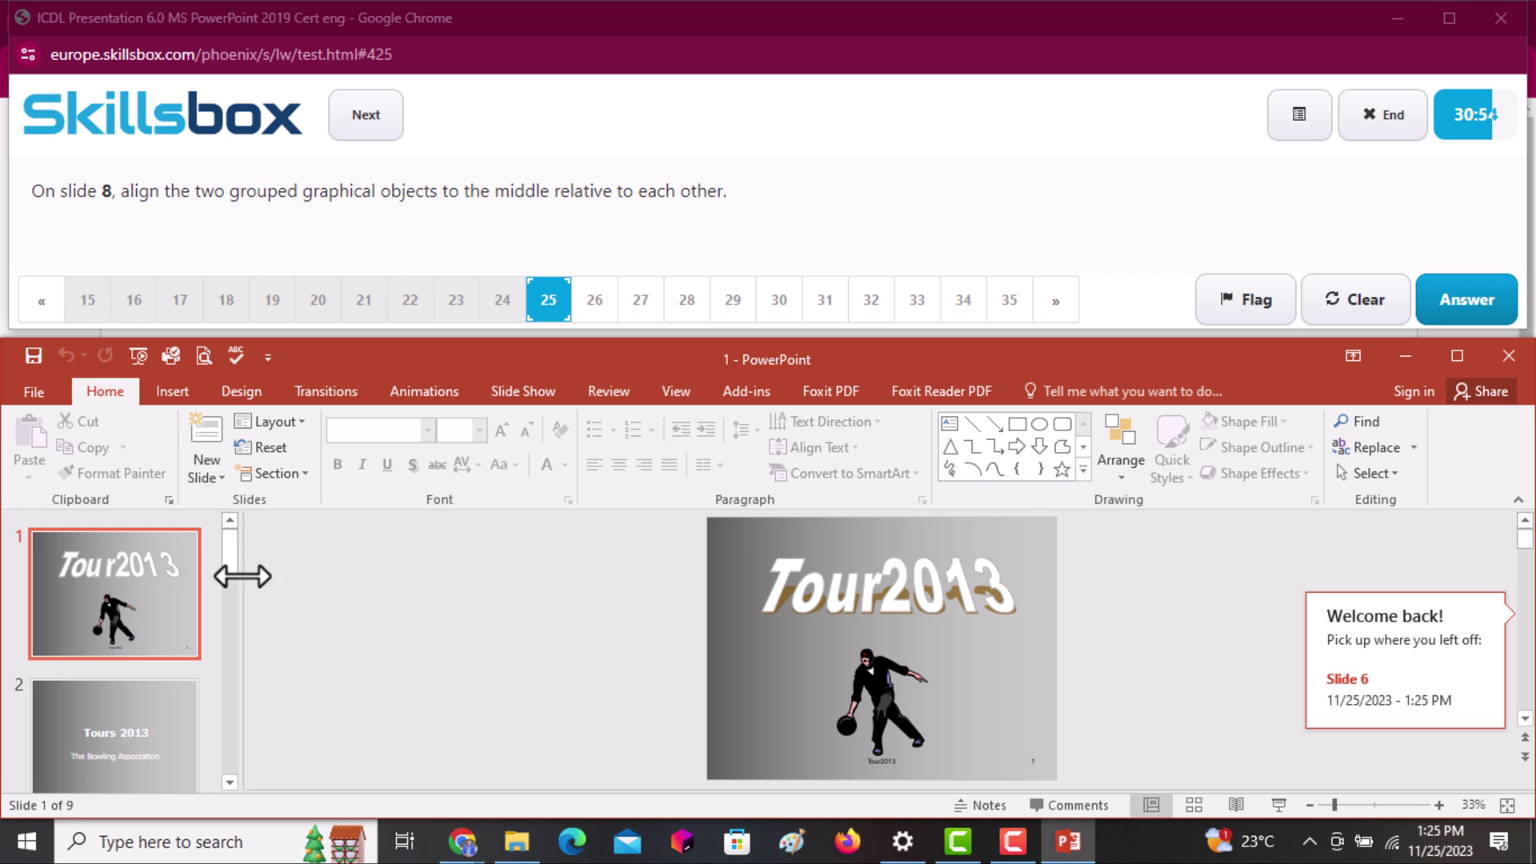
Align the two grouped graphical objects on slide 8 to the middle relative to each other and submit the answer
{"action": "left_click_drag", "start_coordinate": [231, 562], "coordinate": [232, 735]}
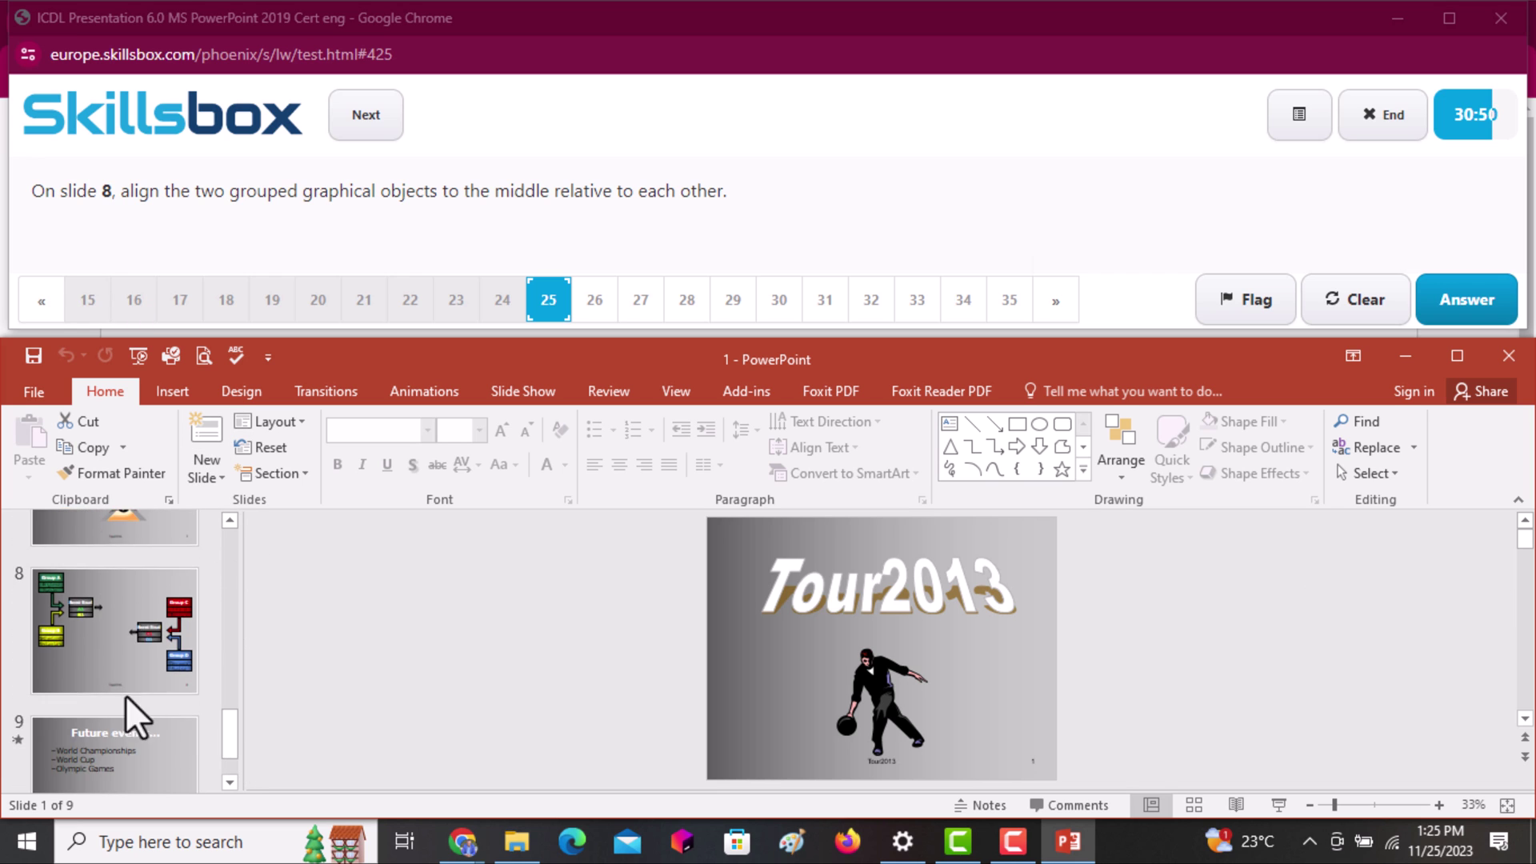
{"action": "left_click", "coordinate": [84, 670]}
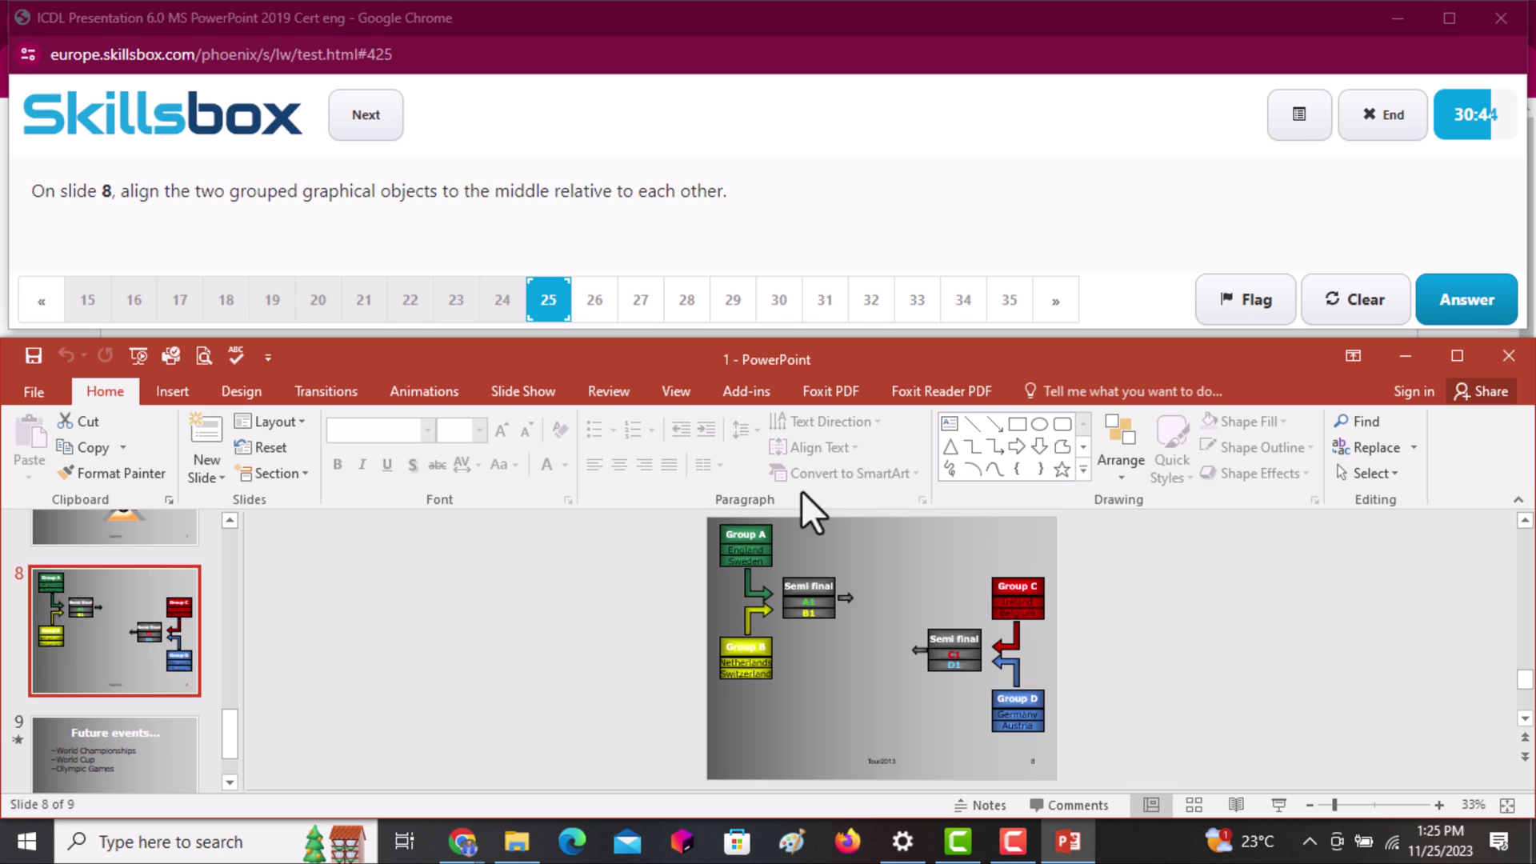
{"action": "left_click", "coordinate": [756, 530]}
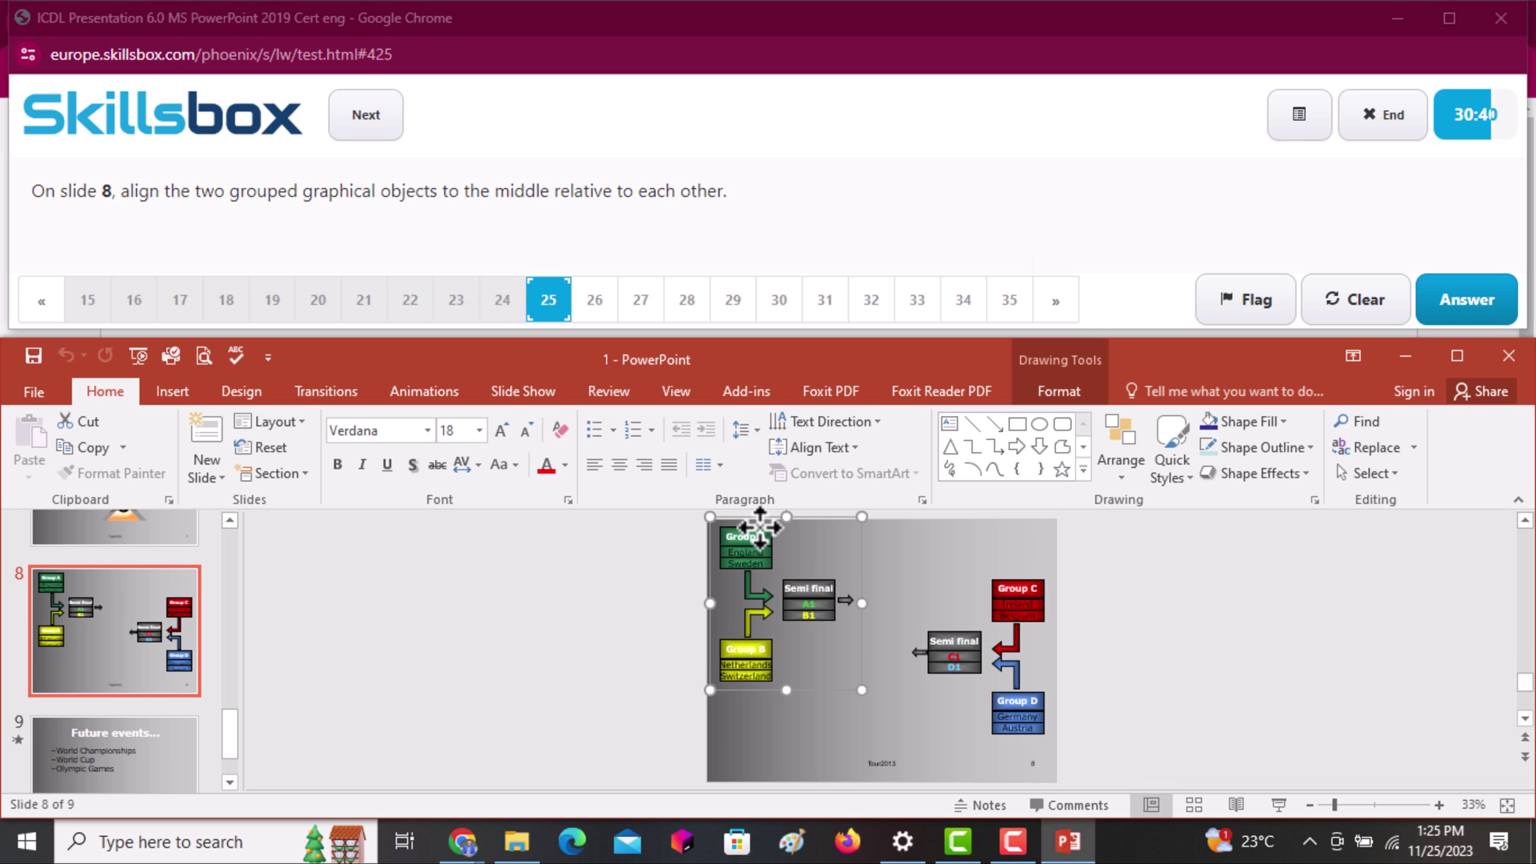
{"action": "left_click", "coordinate": [1039, 599], "text": "ctrl"}
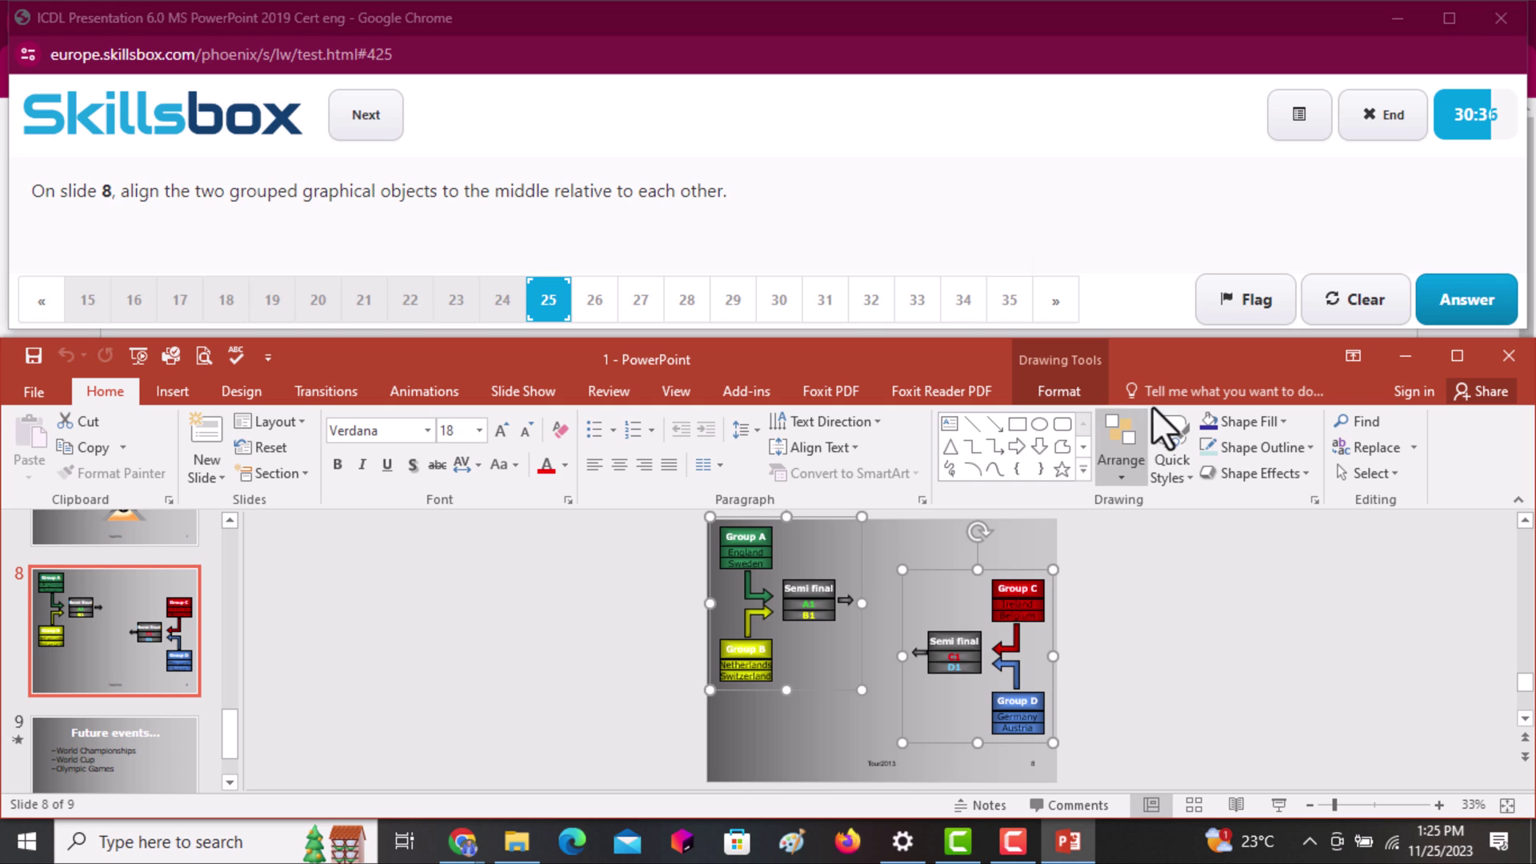
{"action": "left_click", "coordinate": [1073, 390]}
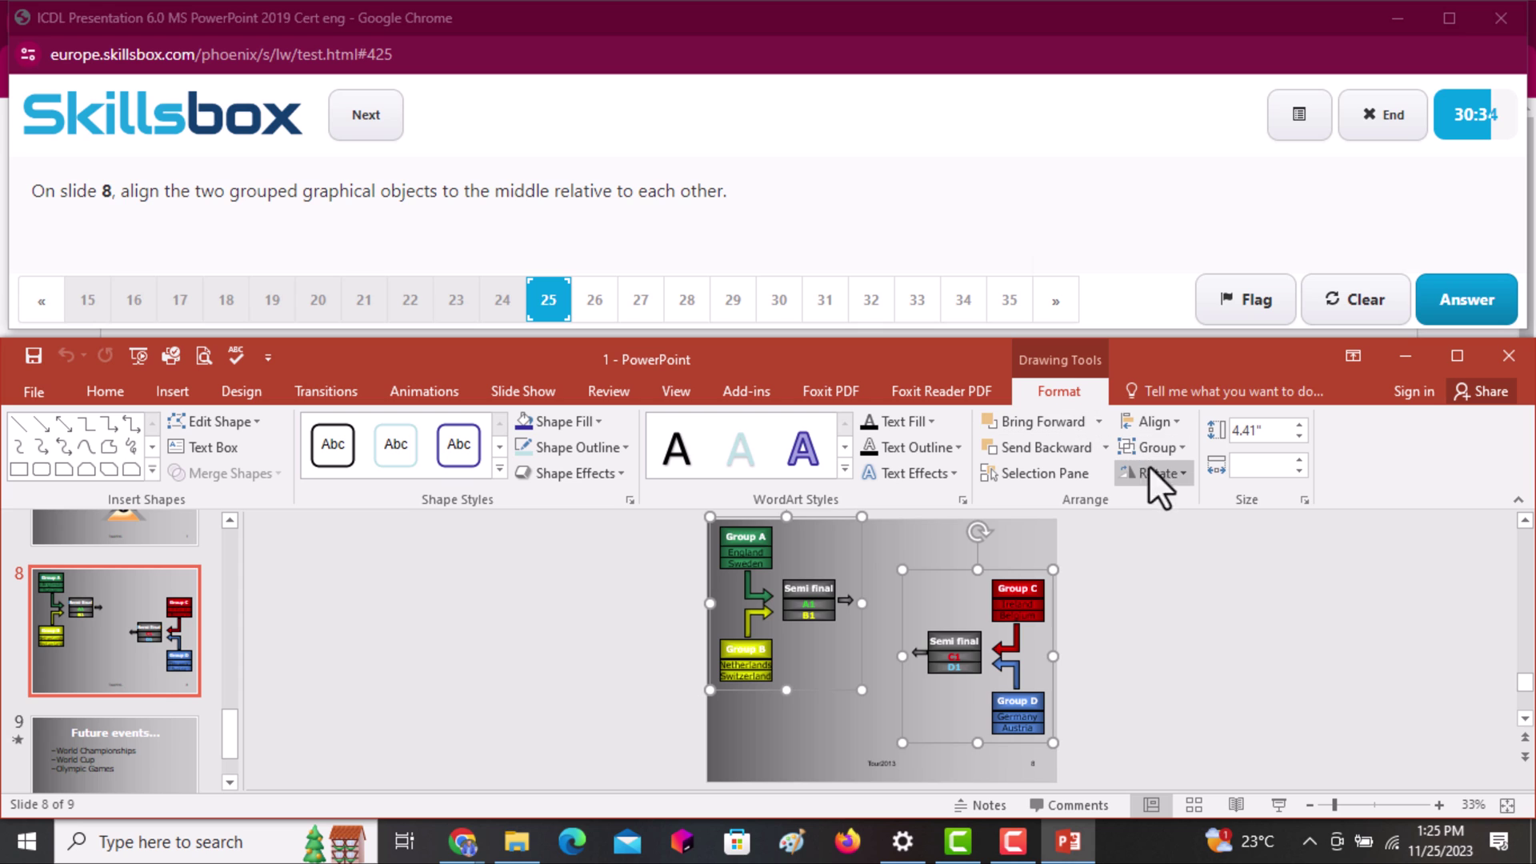
{"action": "left_click", "coordinate": [1173, 426]}
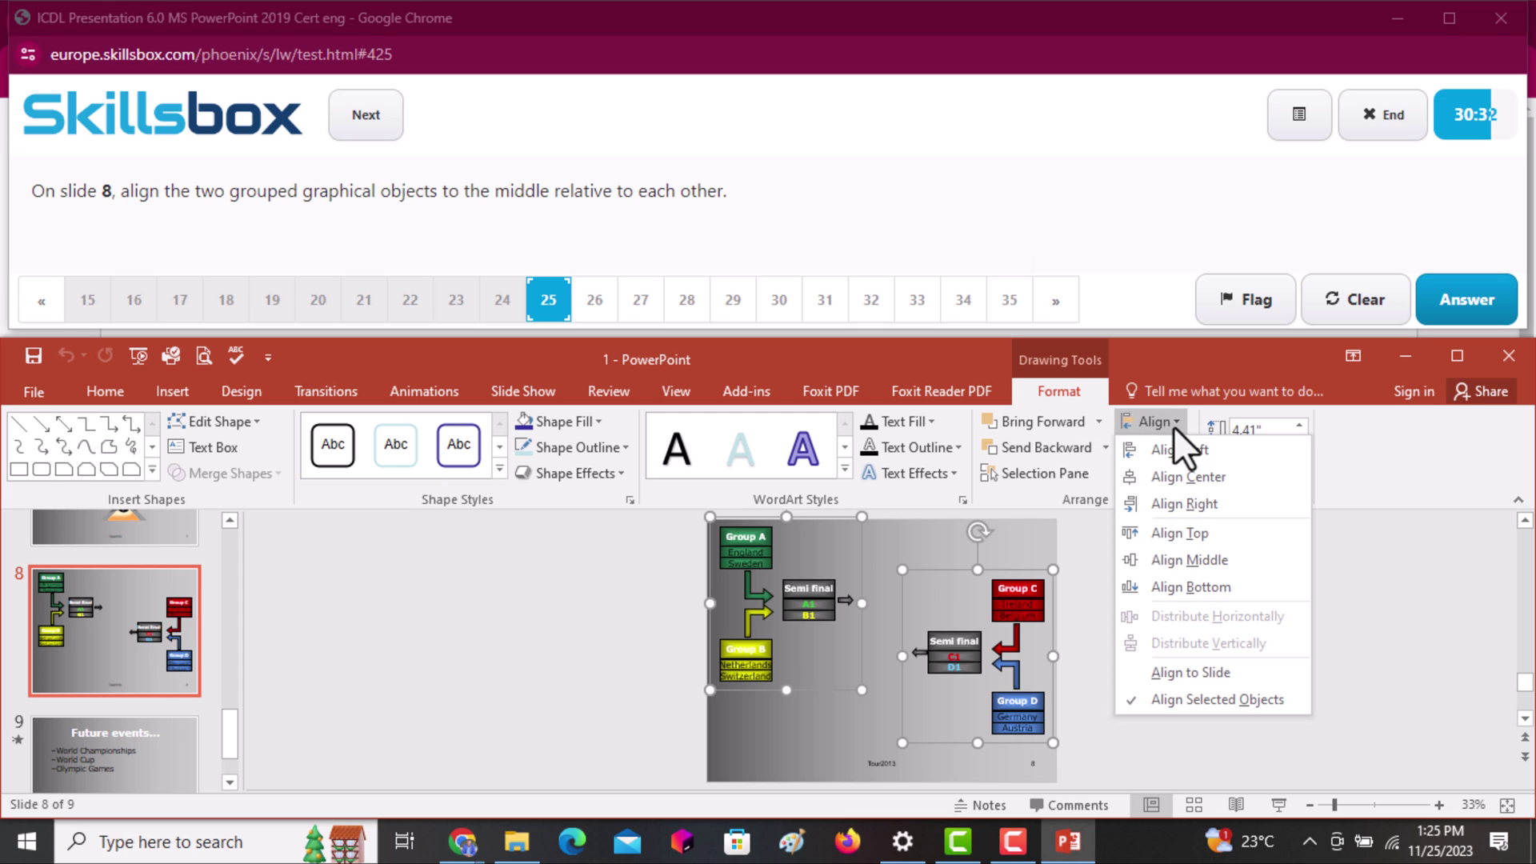
{"action": "left_click", "coordinate": [1175, 560]}
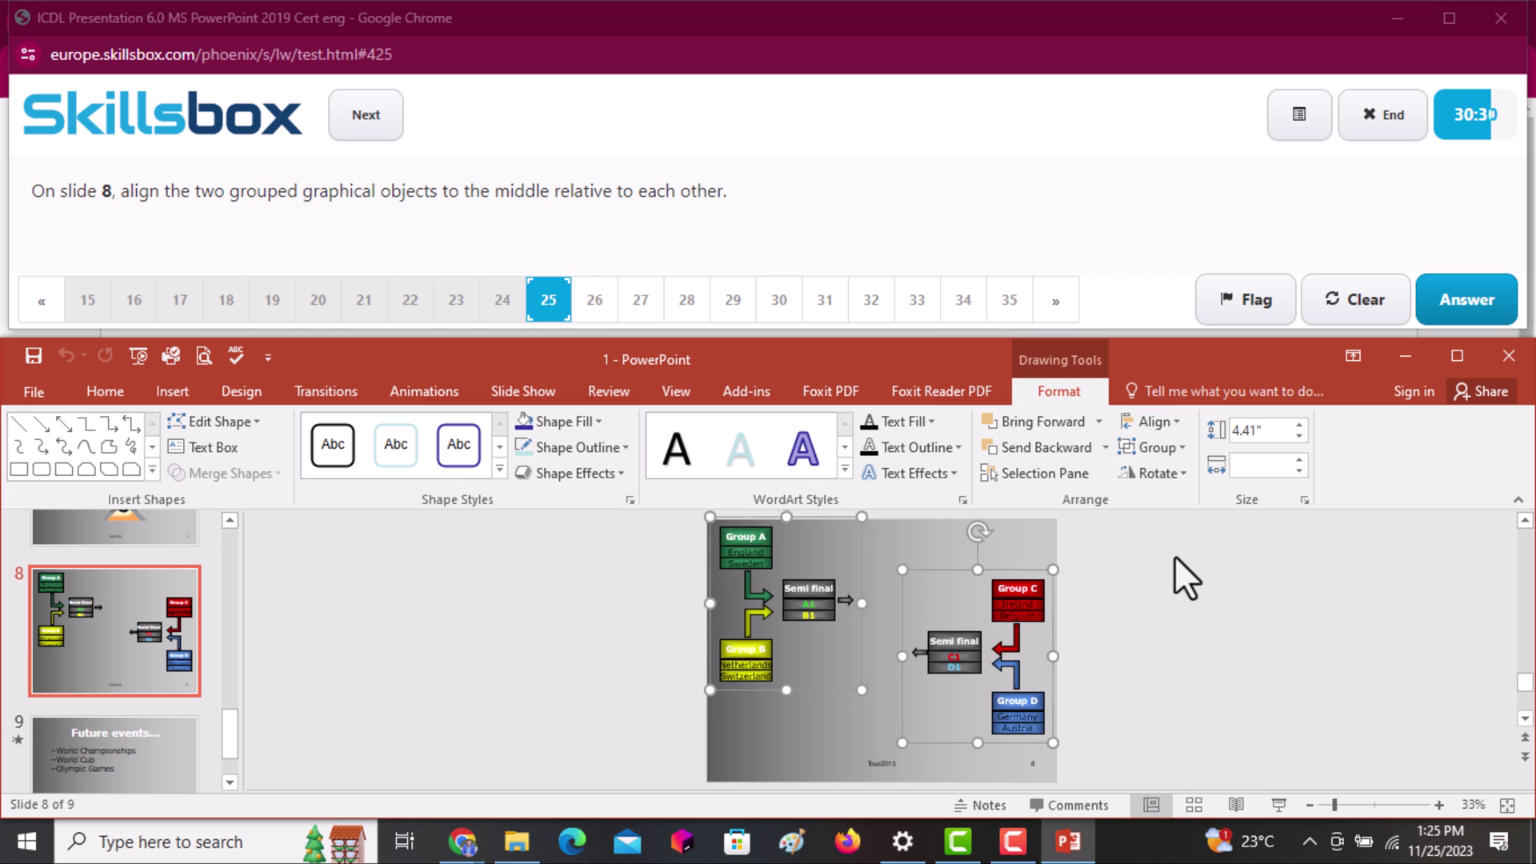
{"action": "left_click", "coordinate": [1481, 302]}
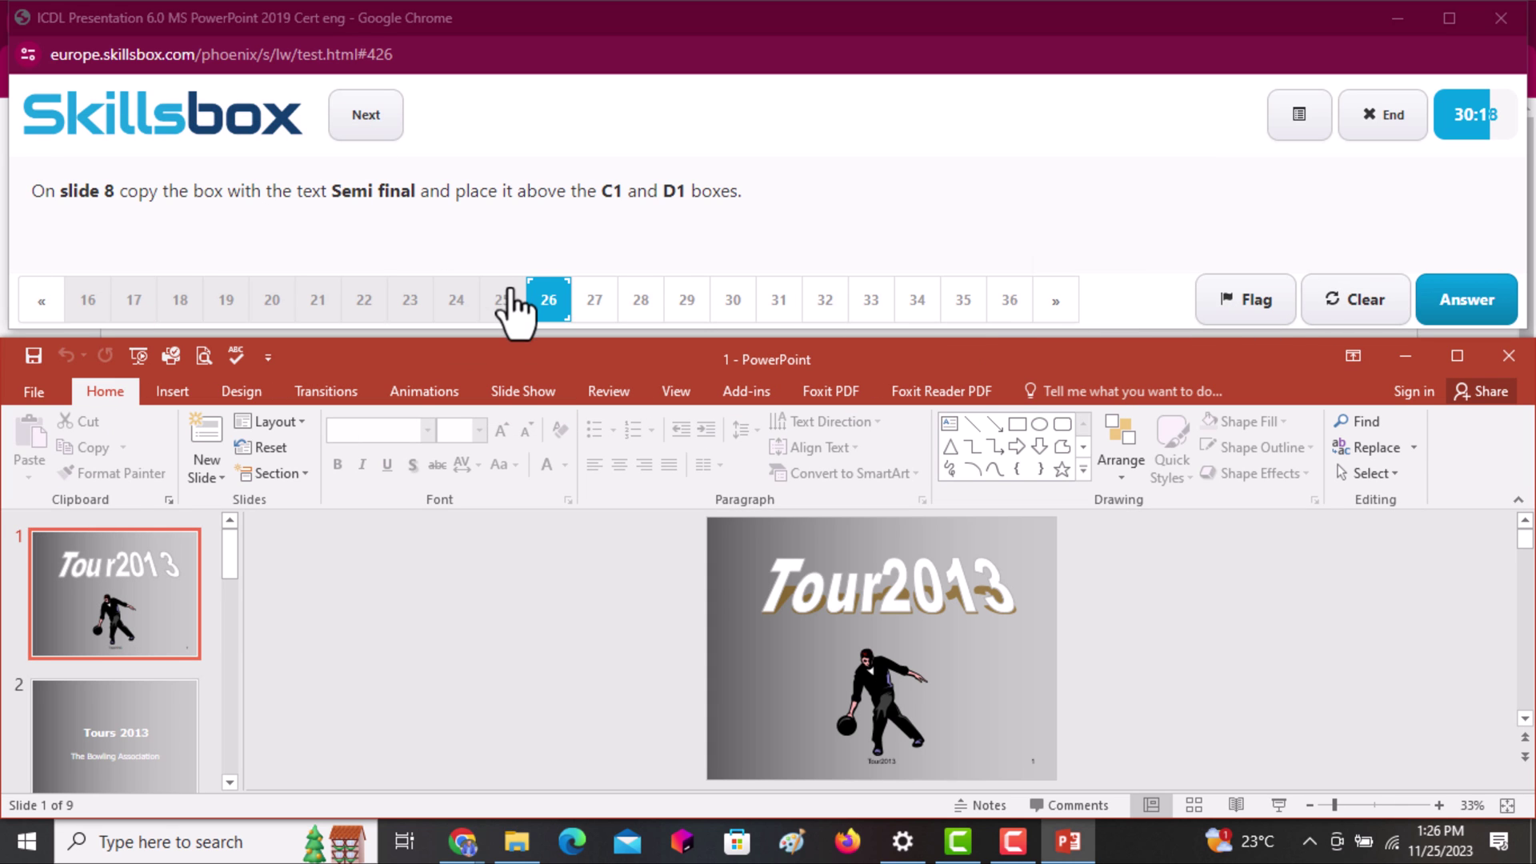
Copy the Semi final box above the A1 and B1 boxes on slide 8
{"action": "left_click", "coordinate": [225, 784]}
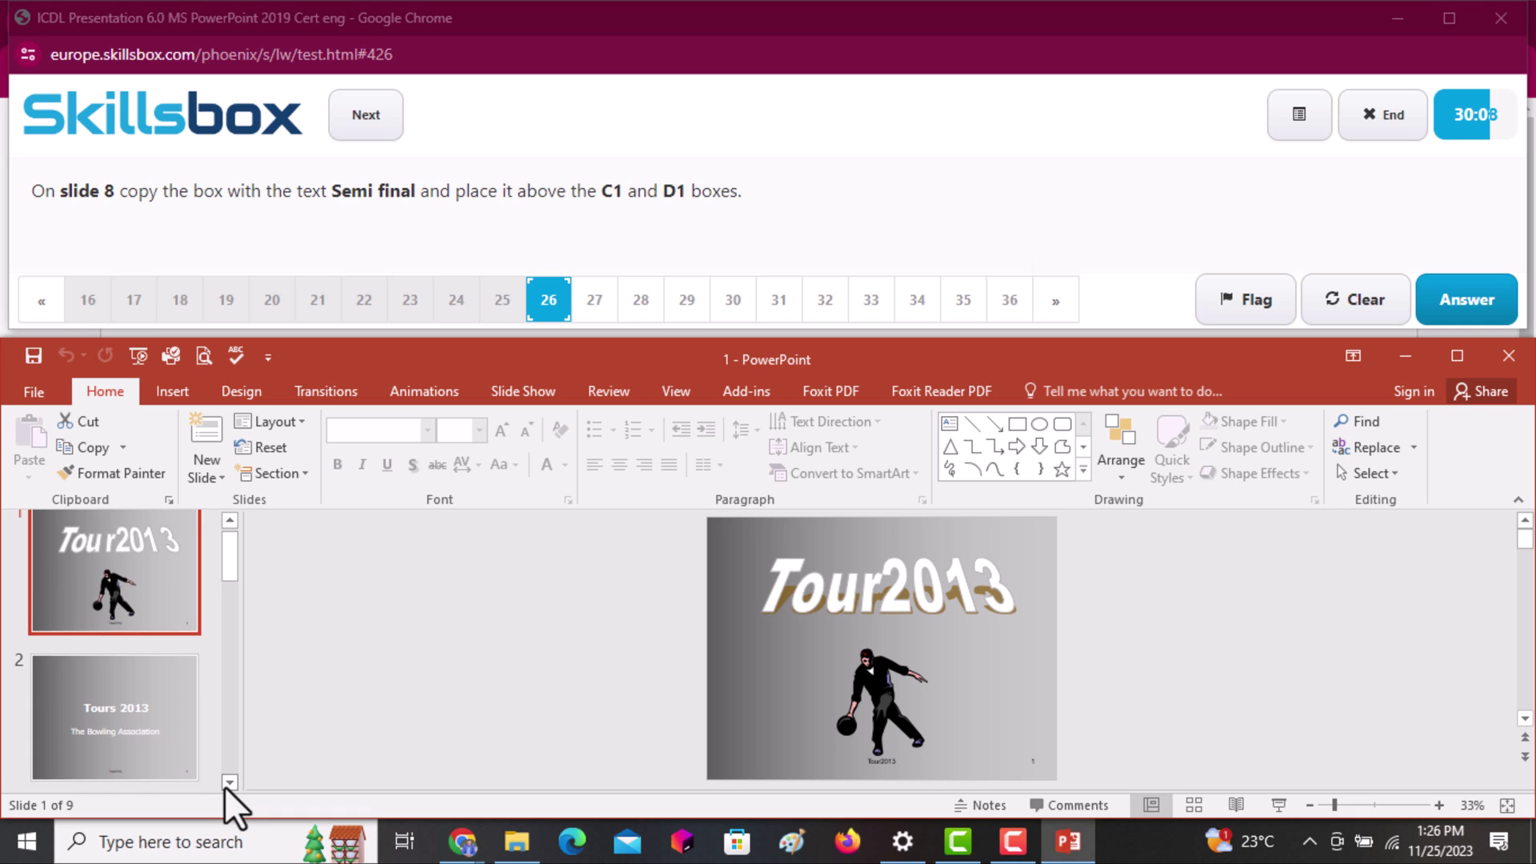
{"action": "left_click_drag", "start_coordinate": [224, 785], "coordinate": [227, 788]}
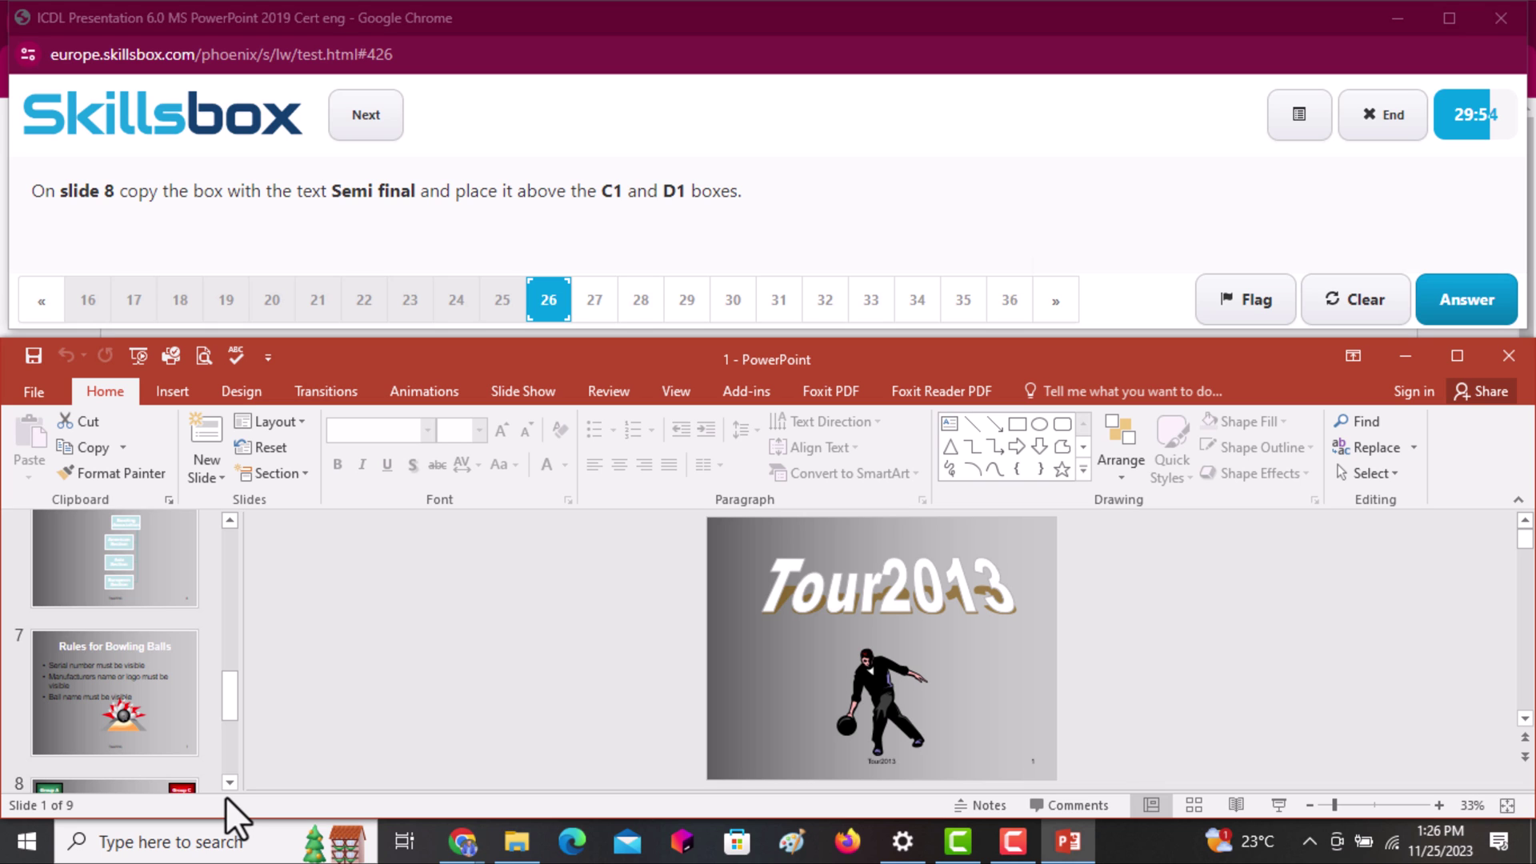
{"action": "left_click", "coordinate": [230, 783]}
{"action": "left_click", "coordinate": [128, 679]}
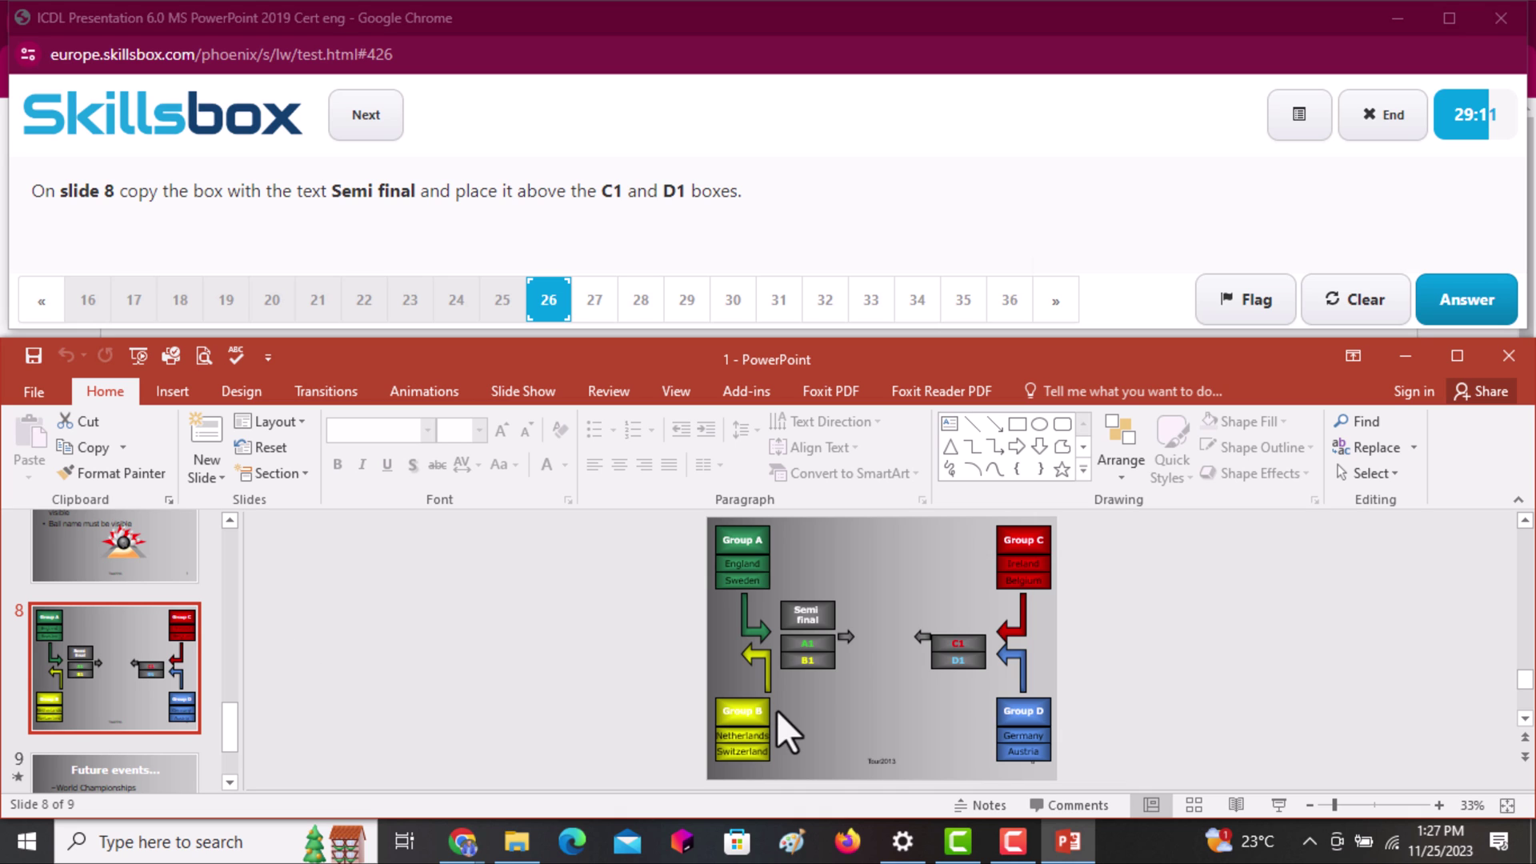
{"action": "left_click", "coordinate": [813, 627]}
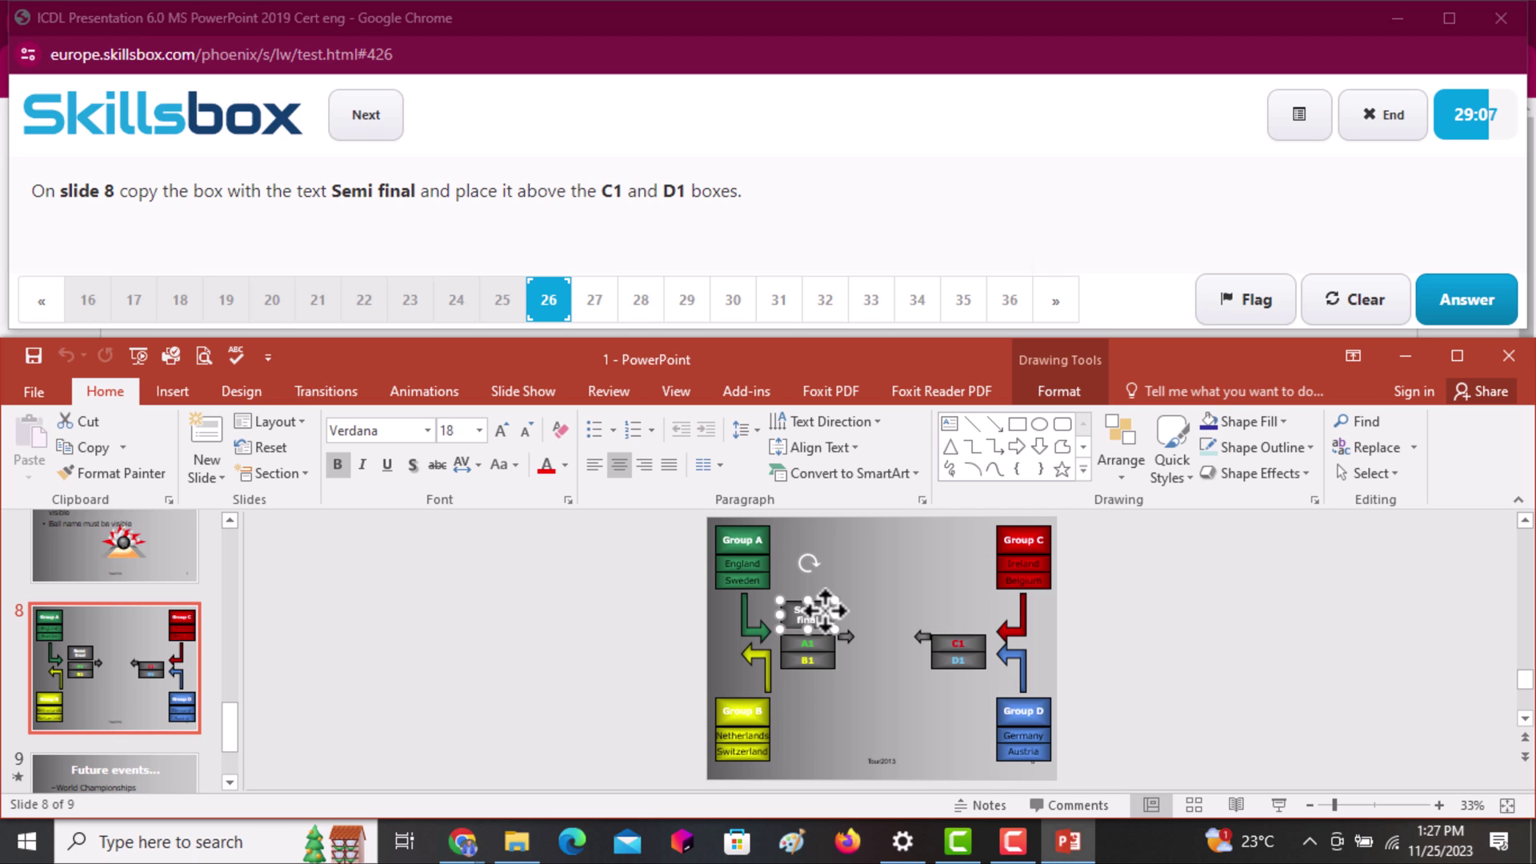
{"action": "left_click", "coordinate": [90, 450]}
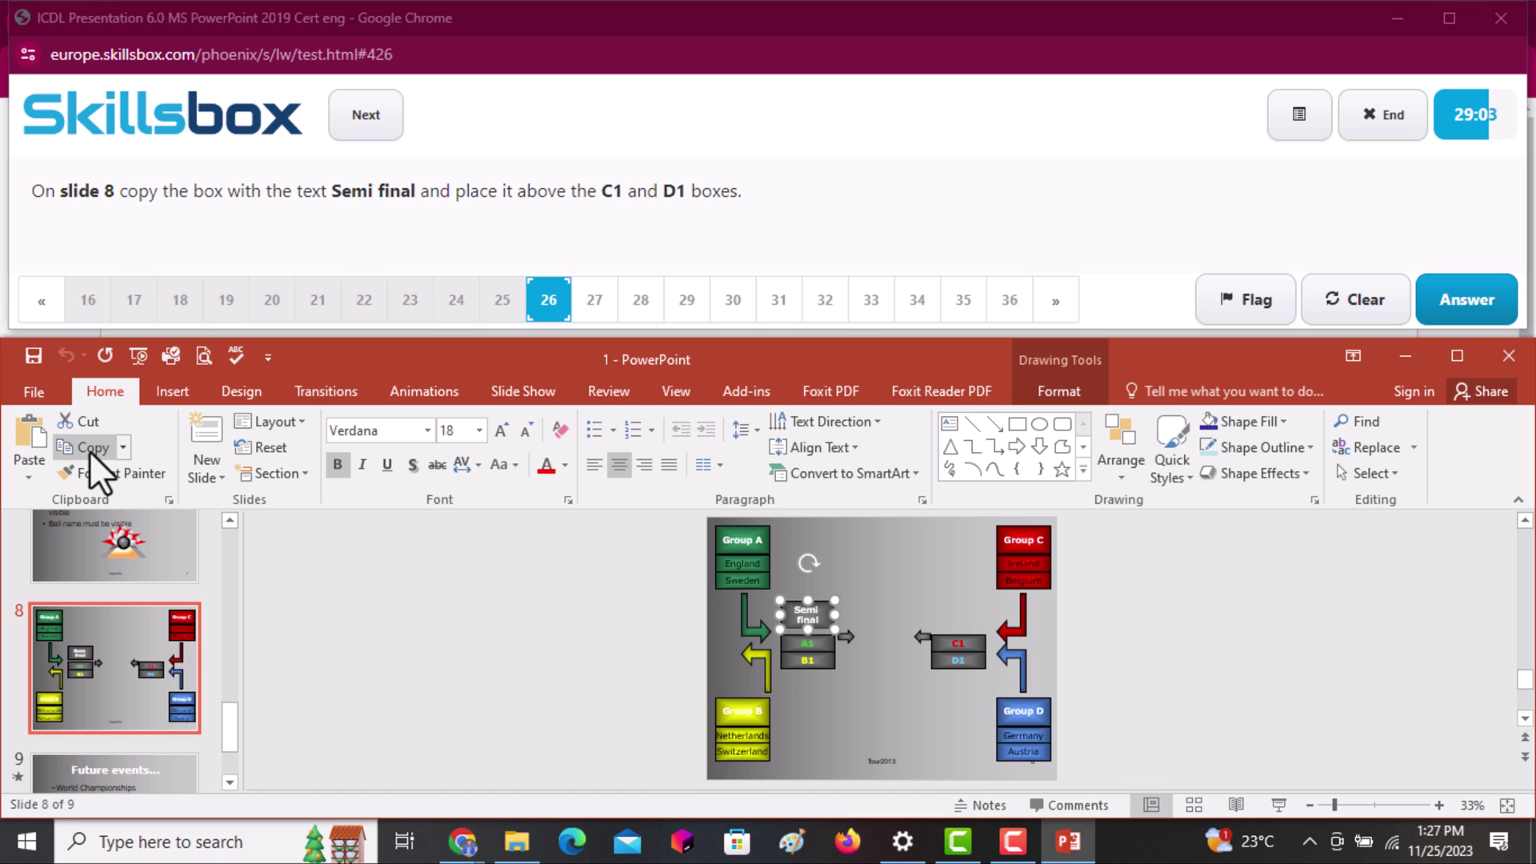
Paste the copied Semi final box, place it directly above the C1 and D1 boxes, and submit the answer
{"action": "left_click", "coordinate": [928, 611]}
{"action": "right_click", "coordinate": [932, 617]}
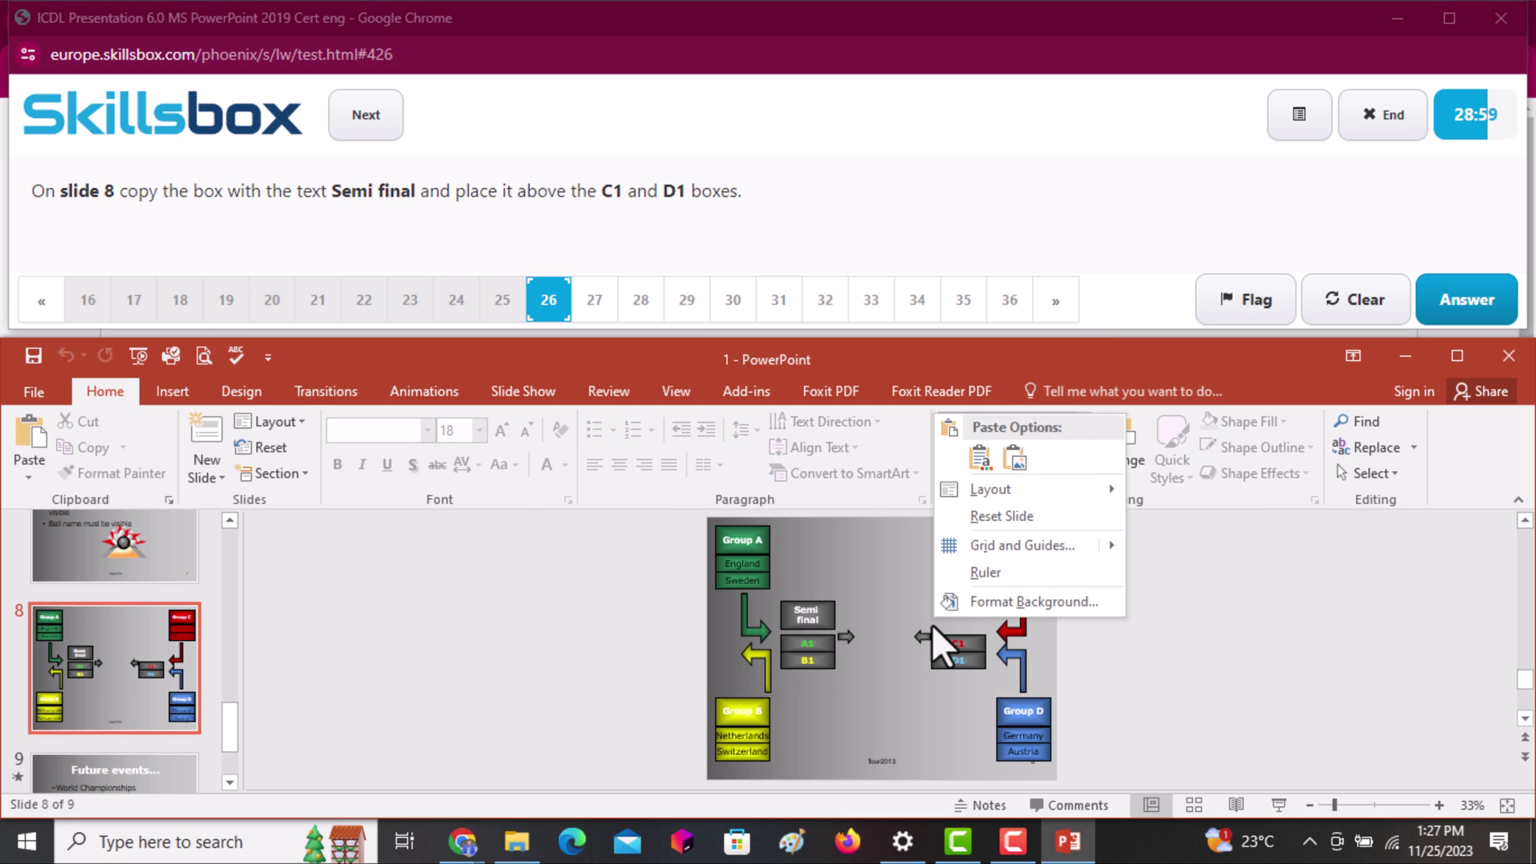
{"action": "left_click", "coordinate": [990, 465]}
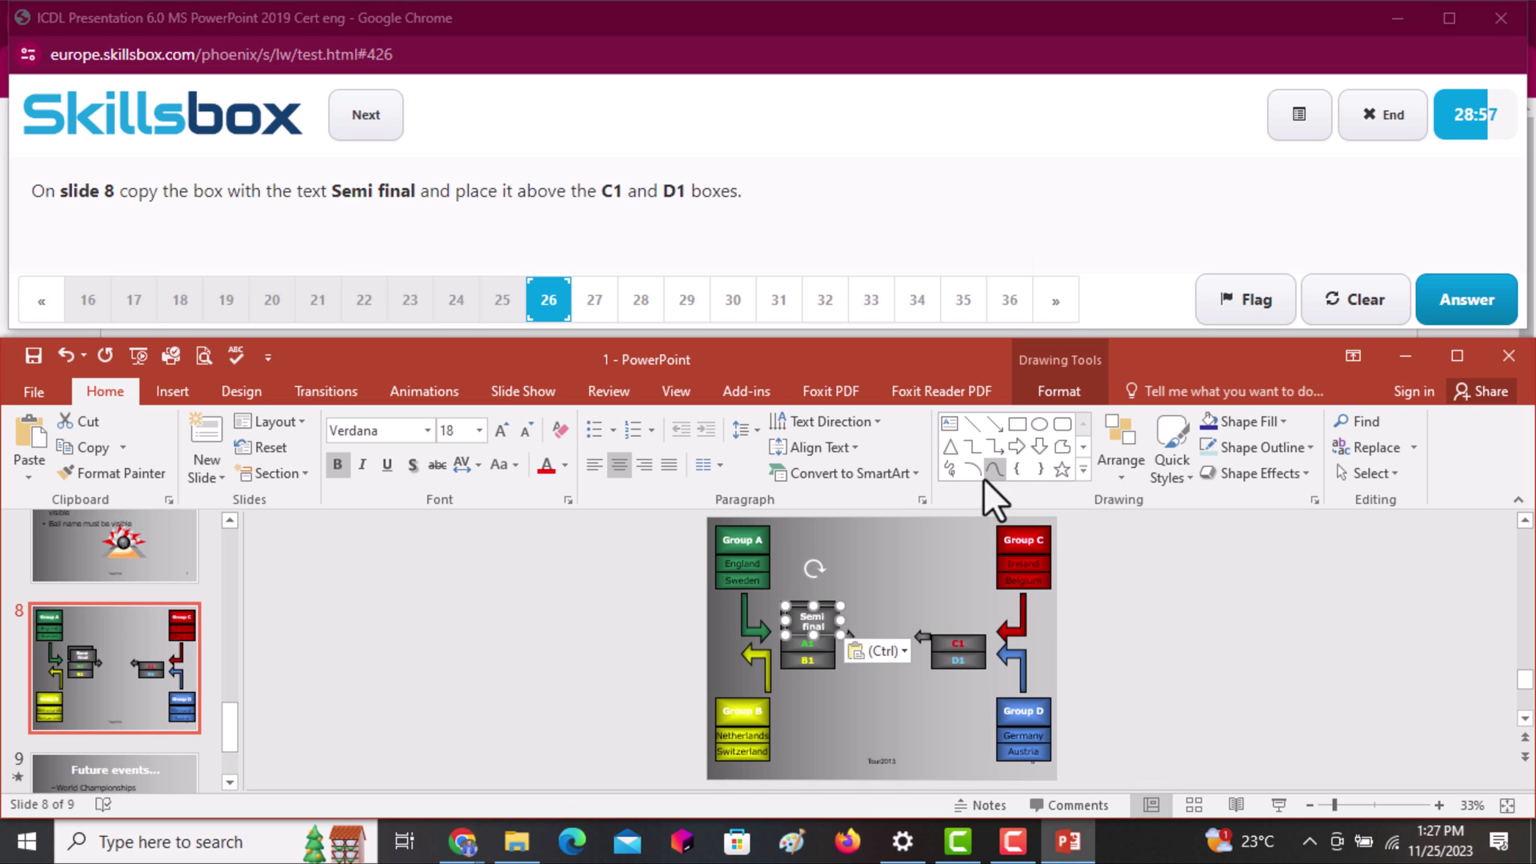
{"action": "left_click_drag", "start_coordinate": [824, 628], "coordinate": [960, 622]}
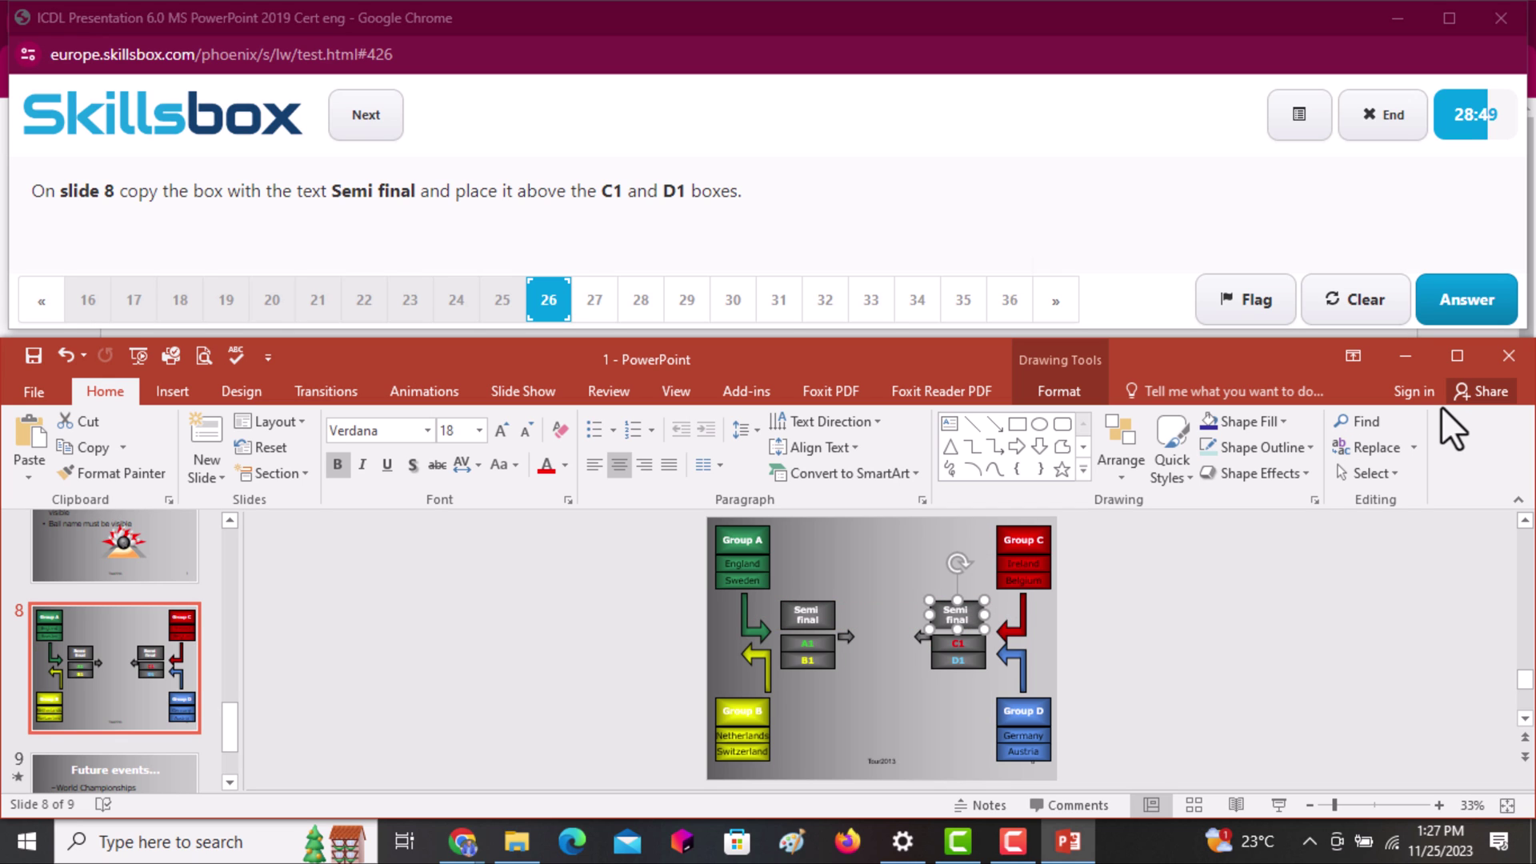
{"action": "left_click", "coordinate": [1464, 318]}
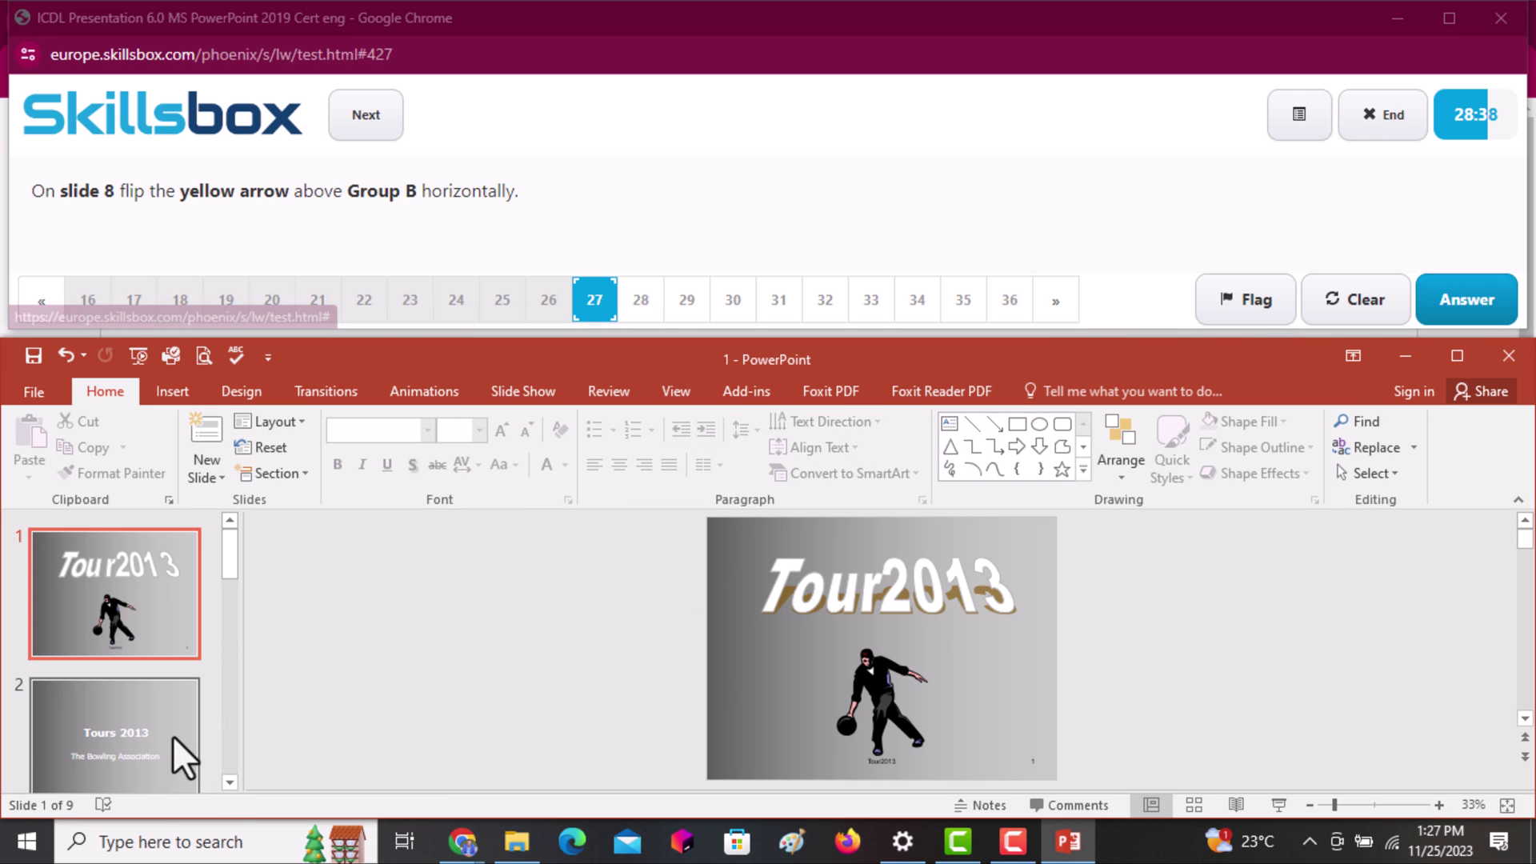
Flip the yellow arrow above Group B on slide 8 horizontally and submit the answer
{"action": "scroll", "coordinate": [222, 785], "scroll_direction": "down", "scroll_amount": 5}
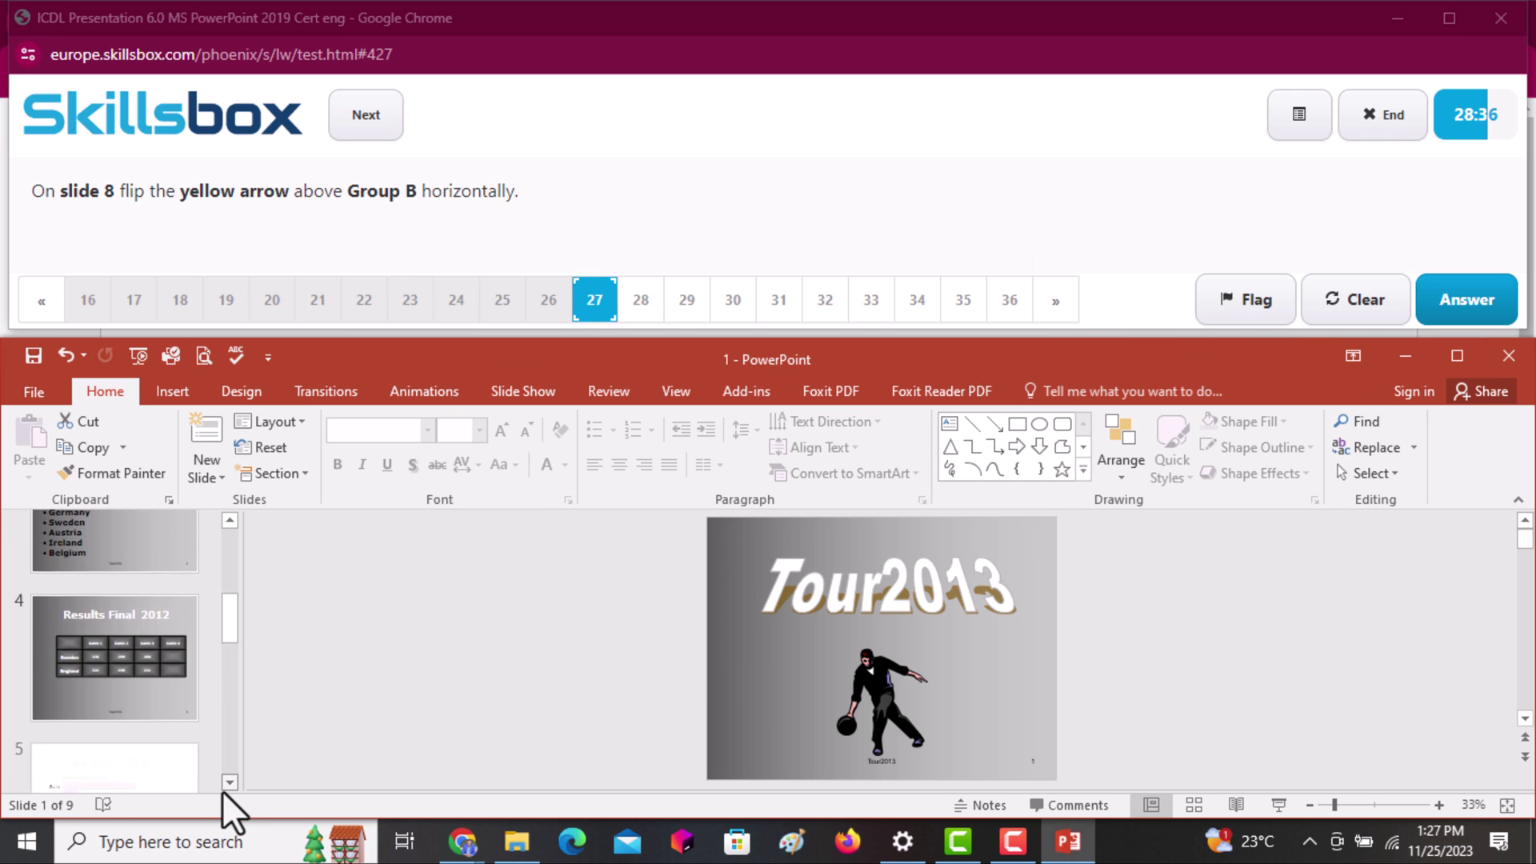
{"action": "scroll", "coordinate": [222, 794], "scroll_direction": "down", "scroll_amount": 2}
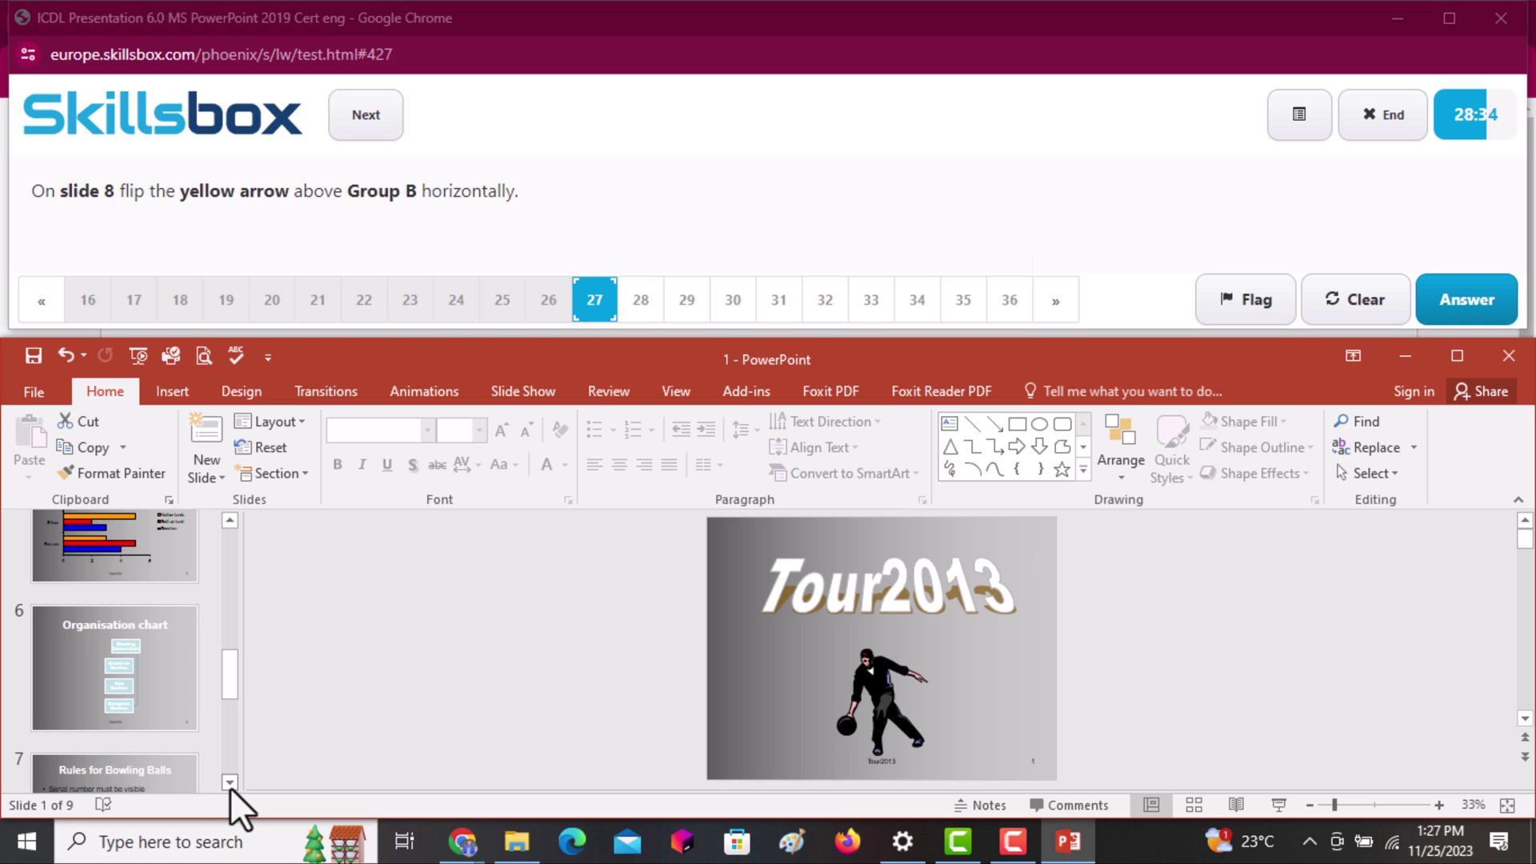
{"action": "scroll", "coordinate": [228, 787], "scroll_direction": "down", "scroll_amount": 3}
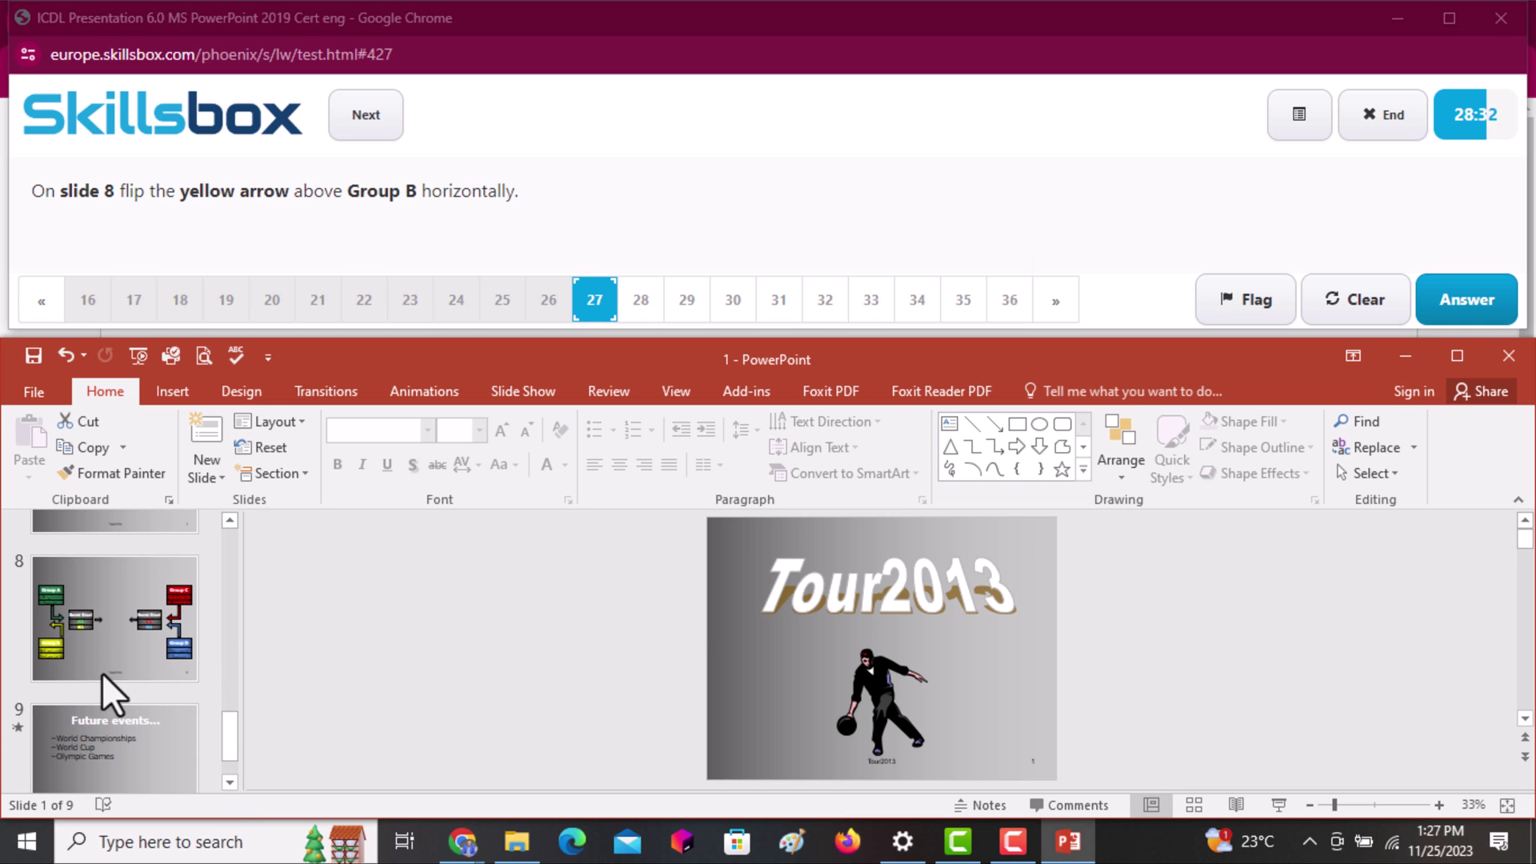
{"action": "left_click", "coordinate": [103, 653]}
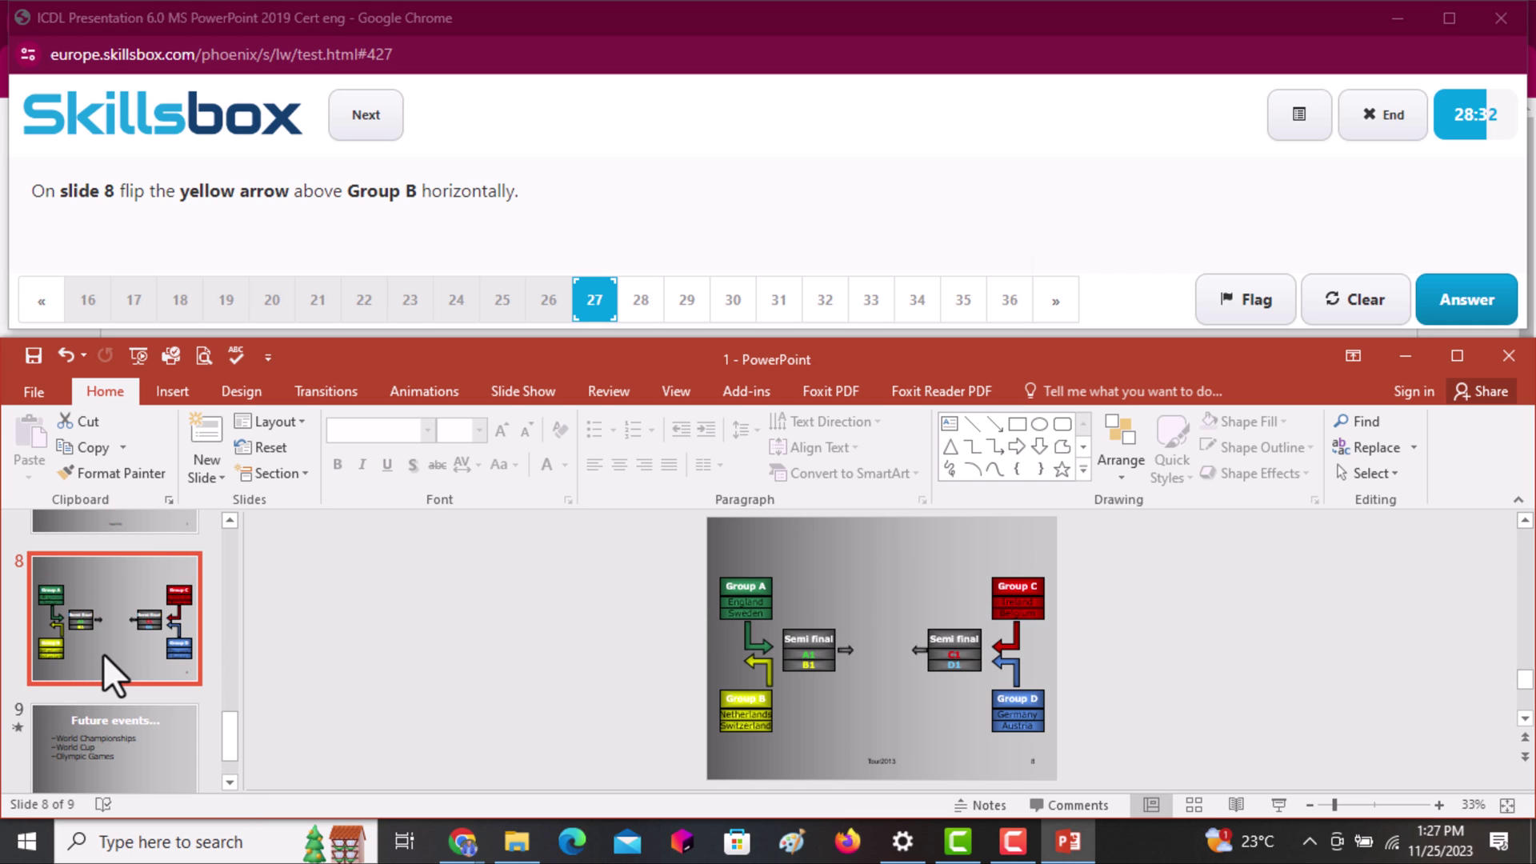
{"action": "left_click", "coordinate": [761, 659]}
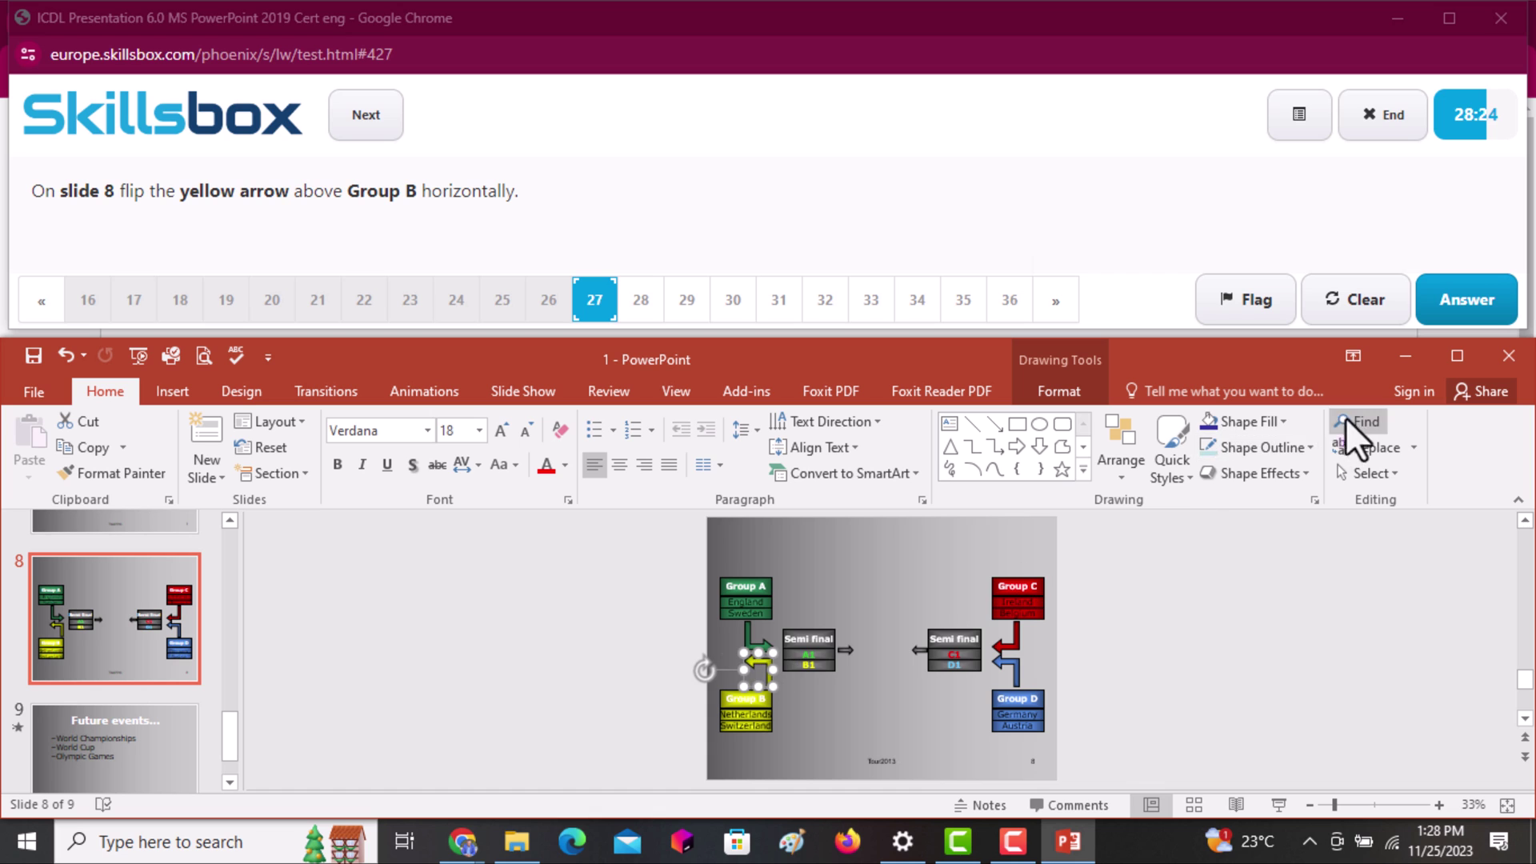
{"action": "left_click", "coordinate": [1065, 389]}
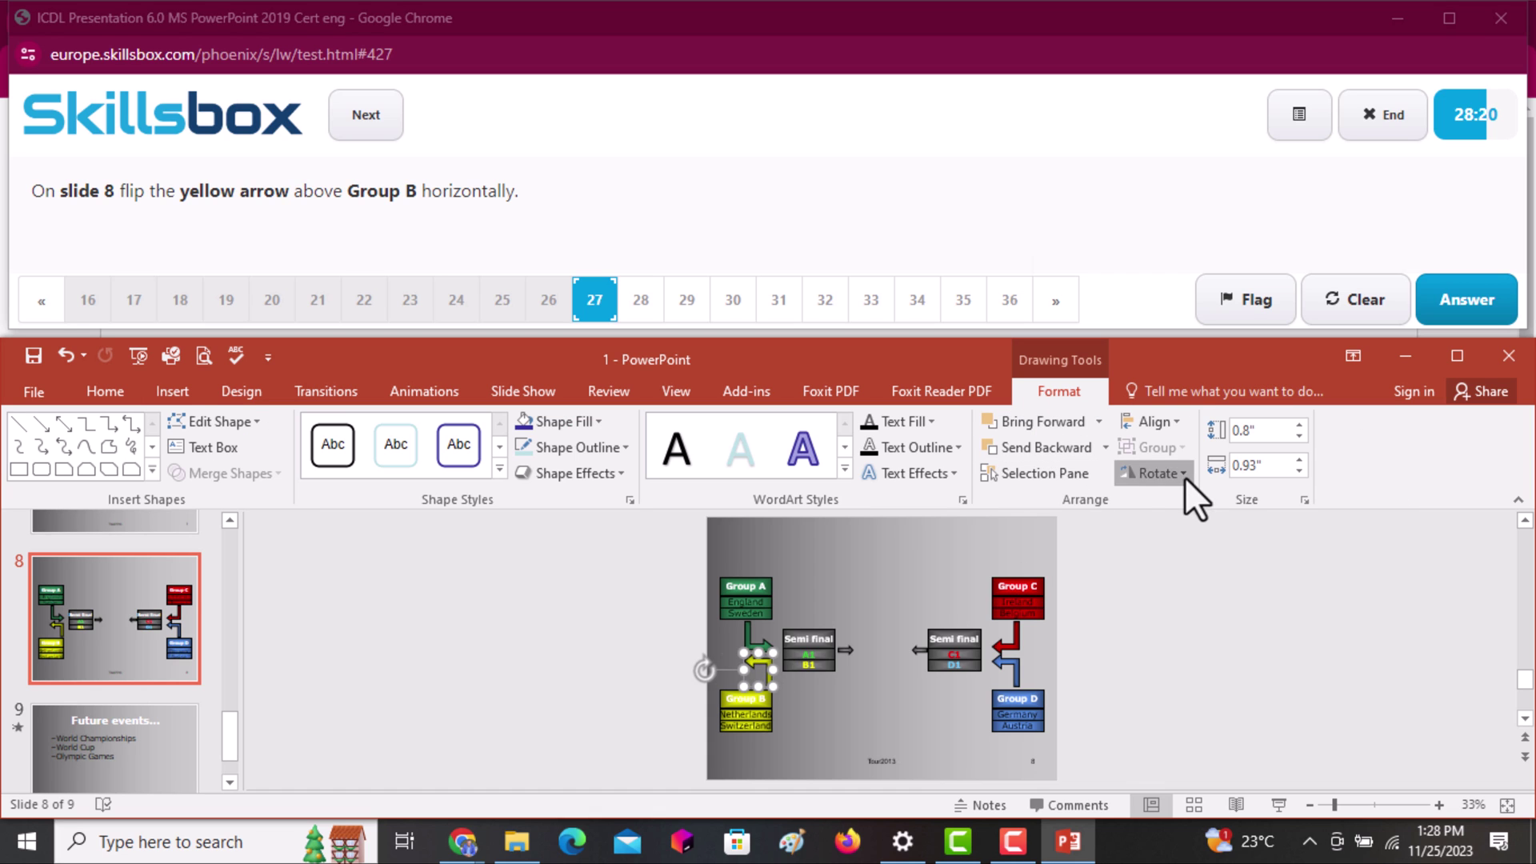
{"action": "left_click", "coordinate": [1159, 473]}
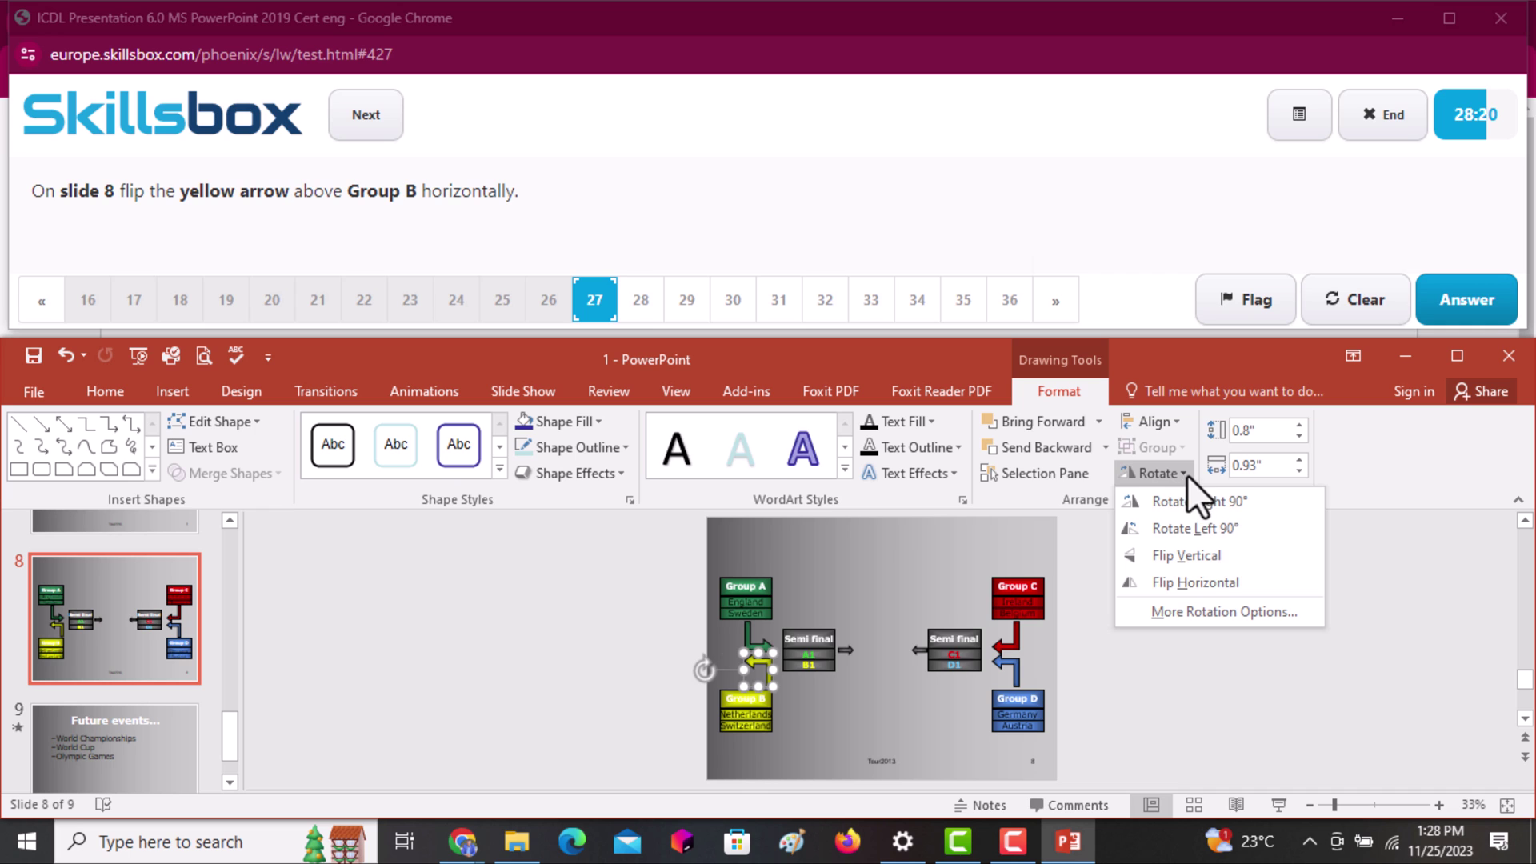
{"action": "left_click", "coordinate": [1193, 582]}
{"action": "left_click", "coordinate": [1454, 299]}
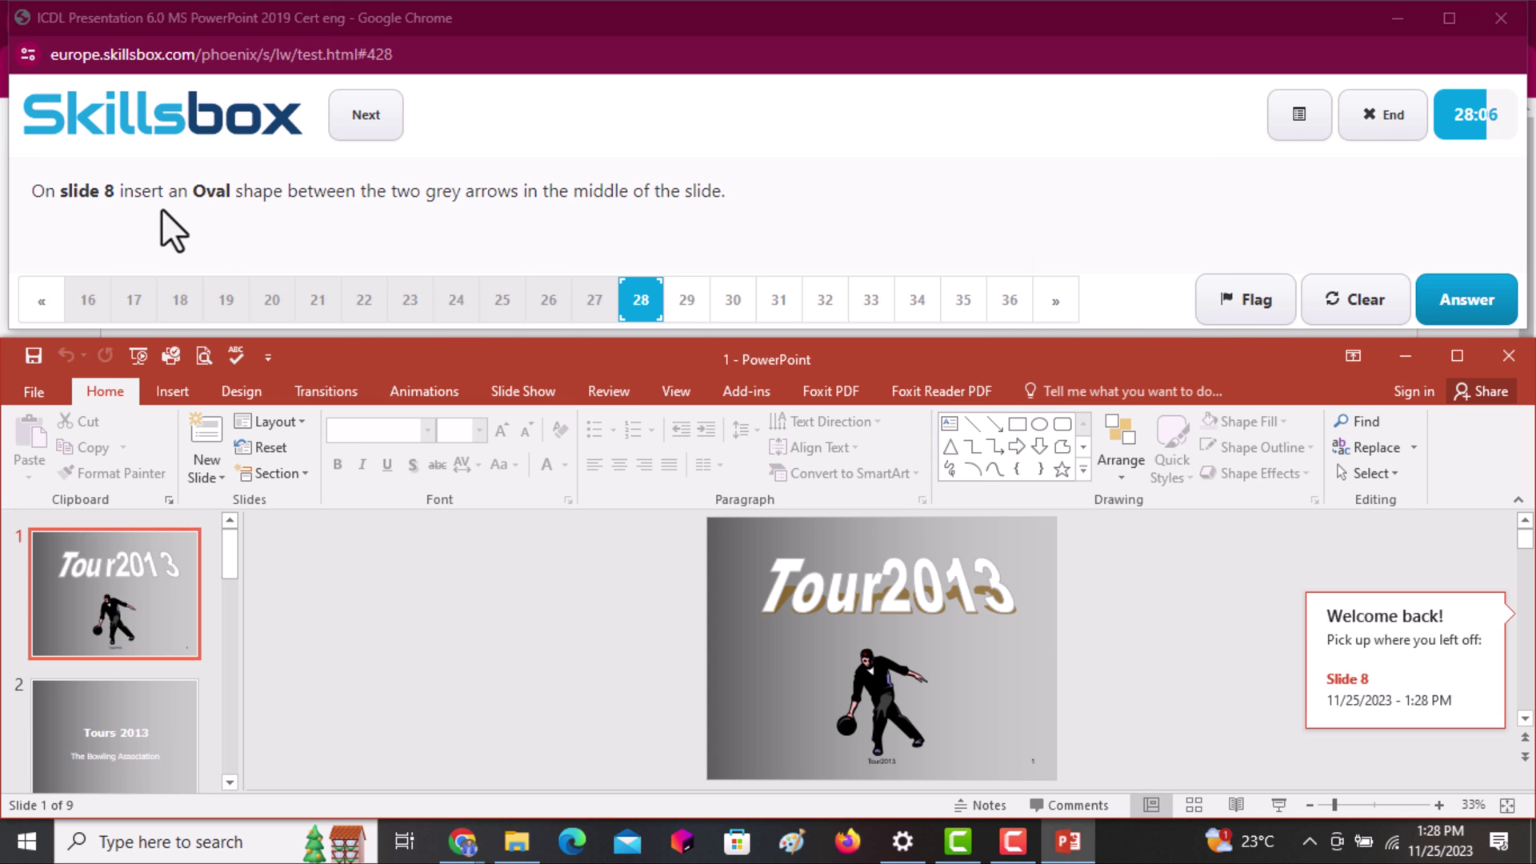
Insert an oval about 1.42" wide and 0.87" high between the two grey arrows in the middle of slide 8 and submit the answer
{"action": "left_click", "coordinate": [229, 783]}
{"action": "left_click", "coordinate": [229, 783]}
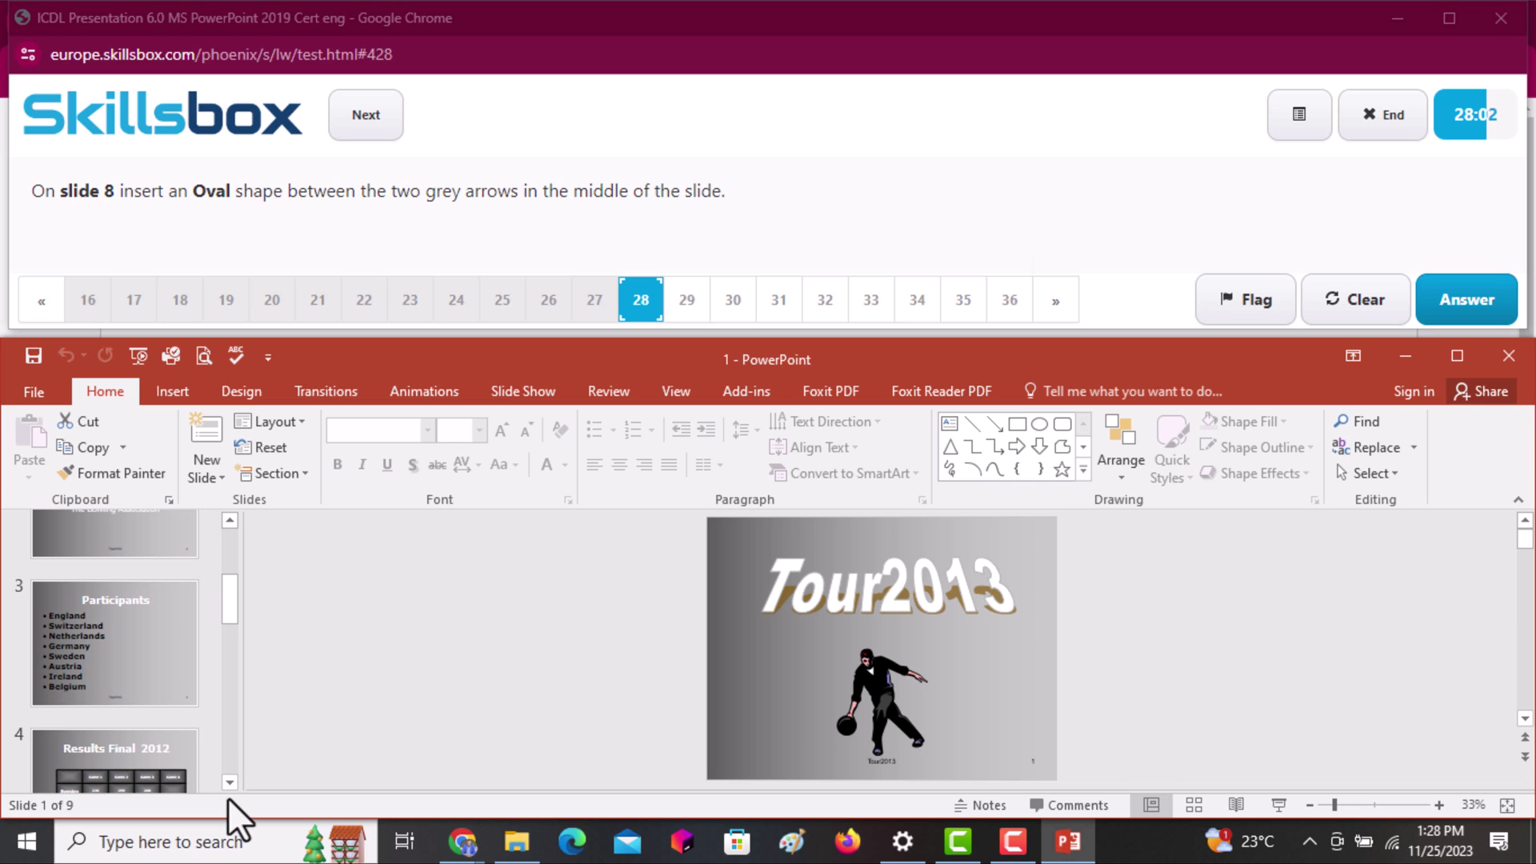
{"action": "left_click", "coordinate": [228, 784]}
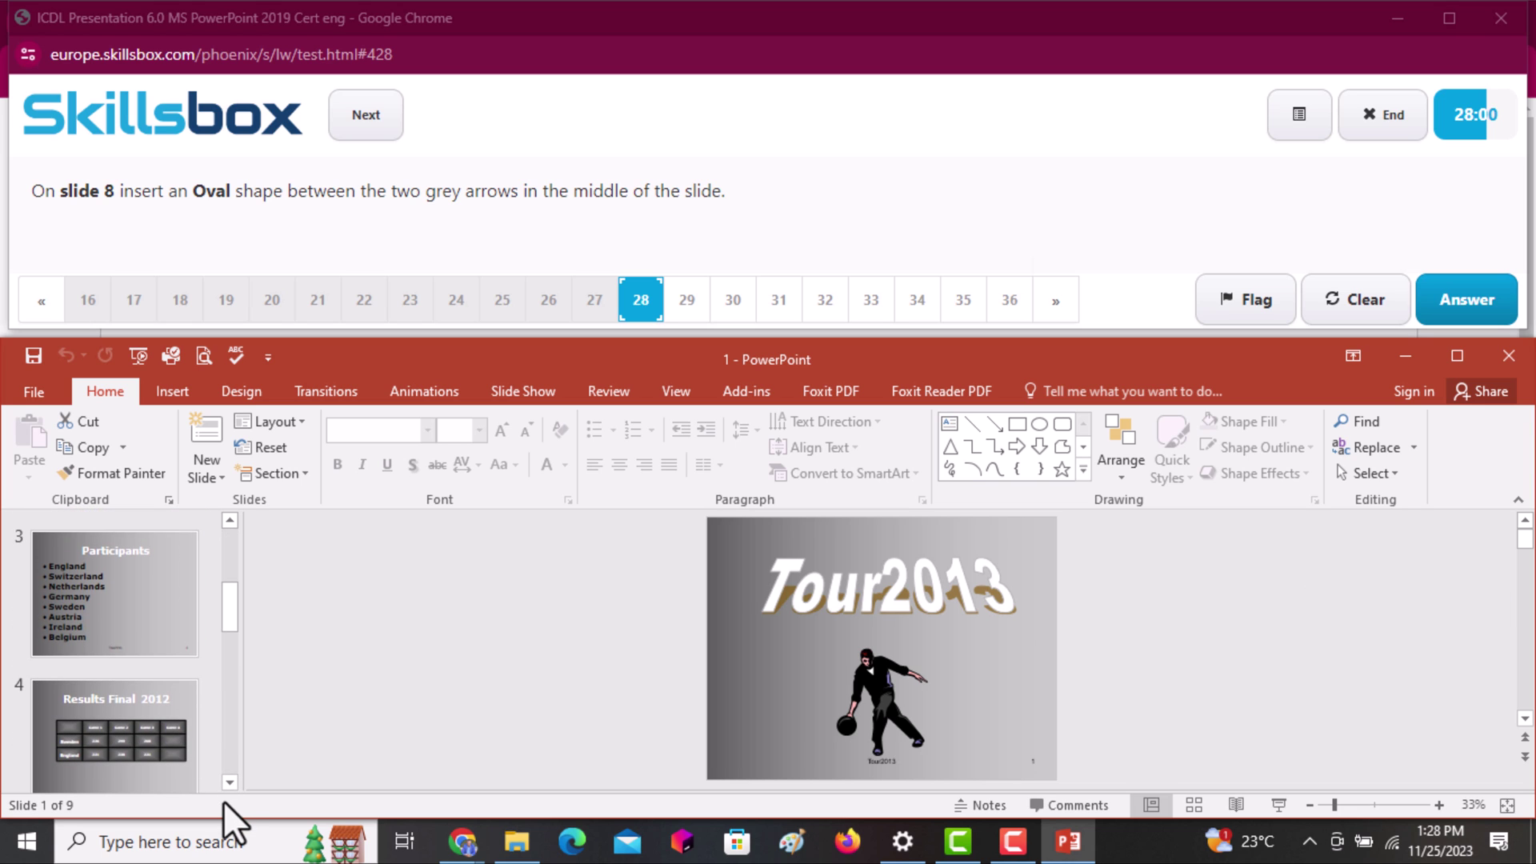
{"action": "left_click", "coordinate": [226, 785]}
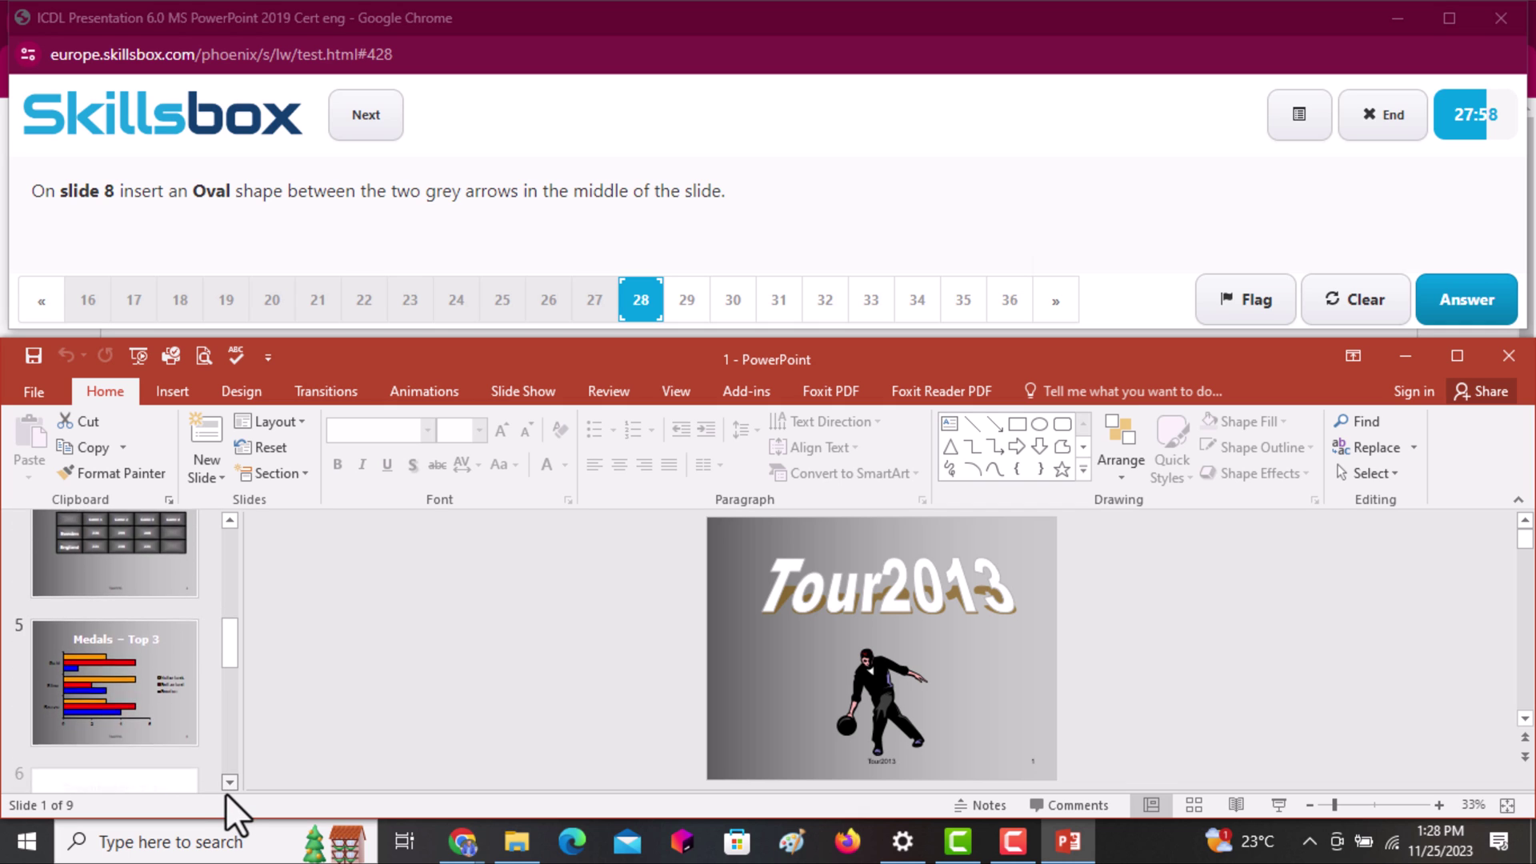
{"action": "left_click", "coordinate": [229, 782]}
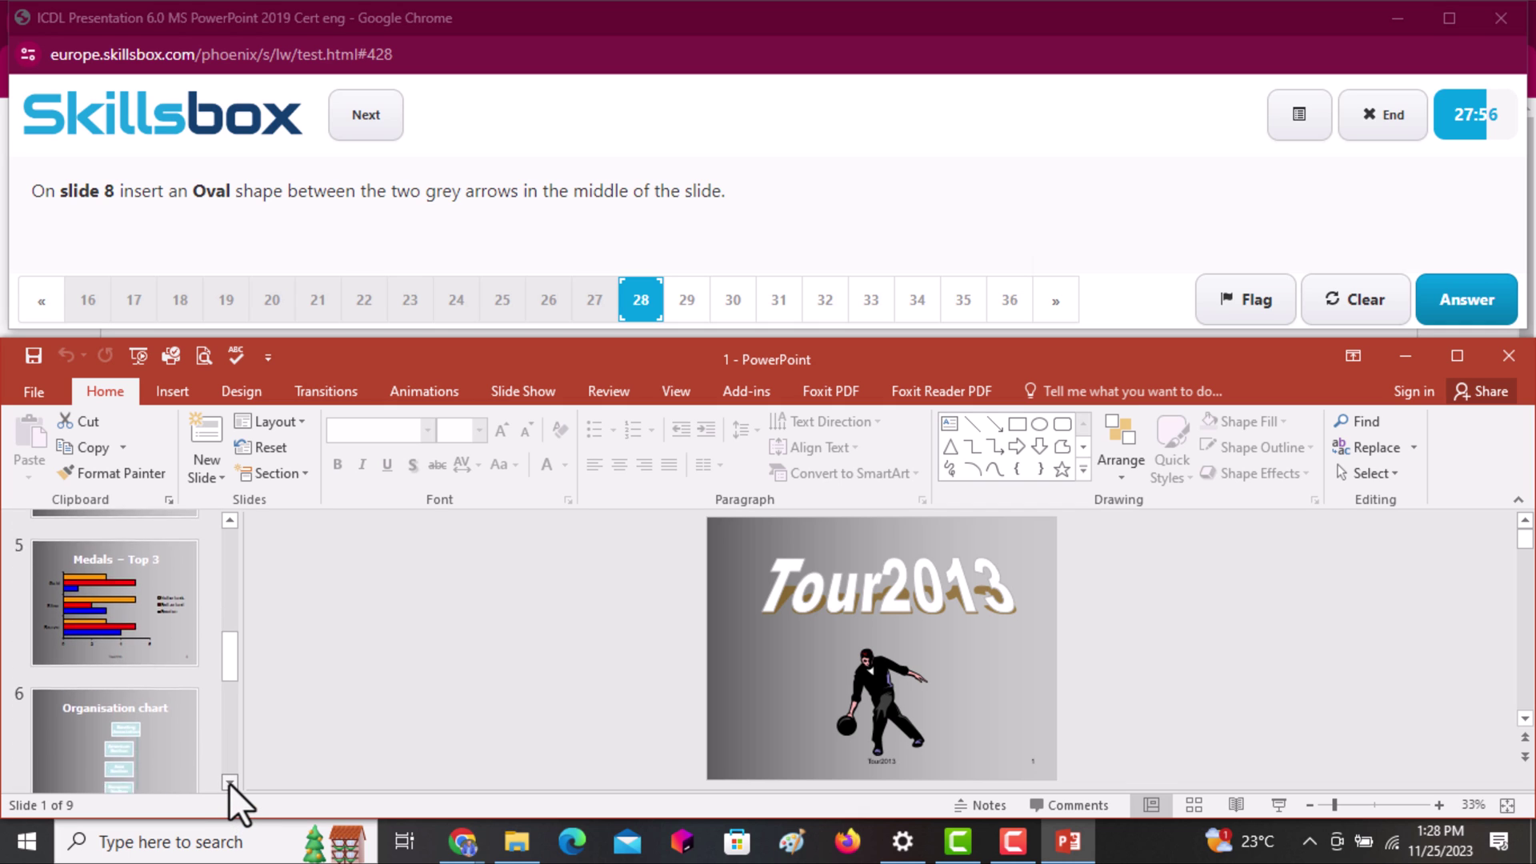
{"action": "left_click", "coordinate": [229, 782]}
{"action": "left_click", "coordinate": [102, 714]}
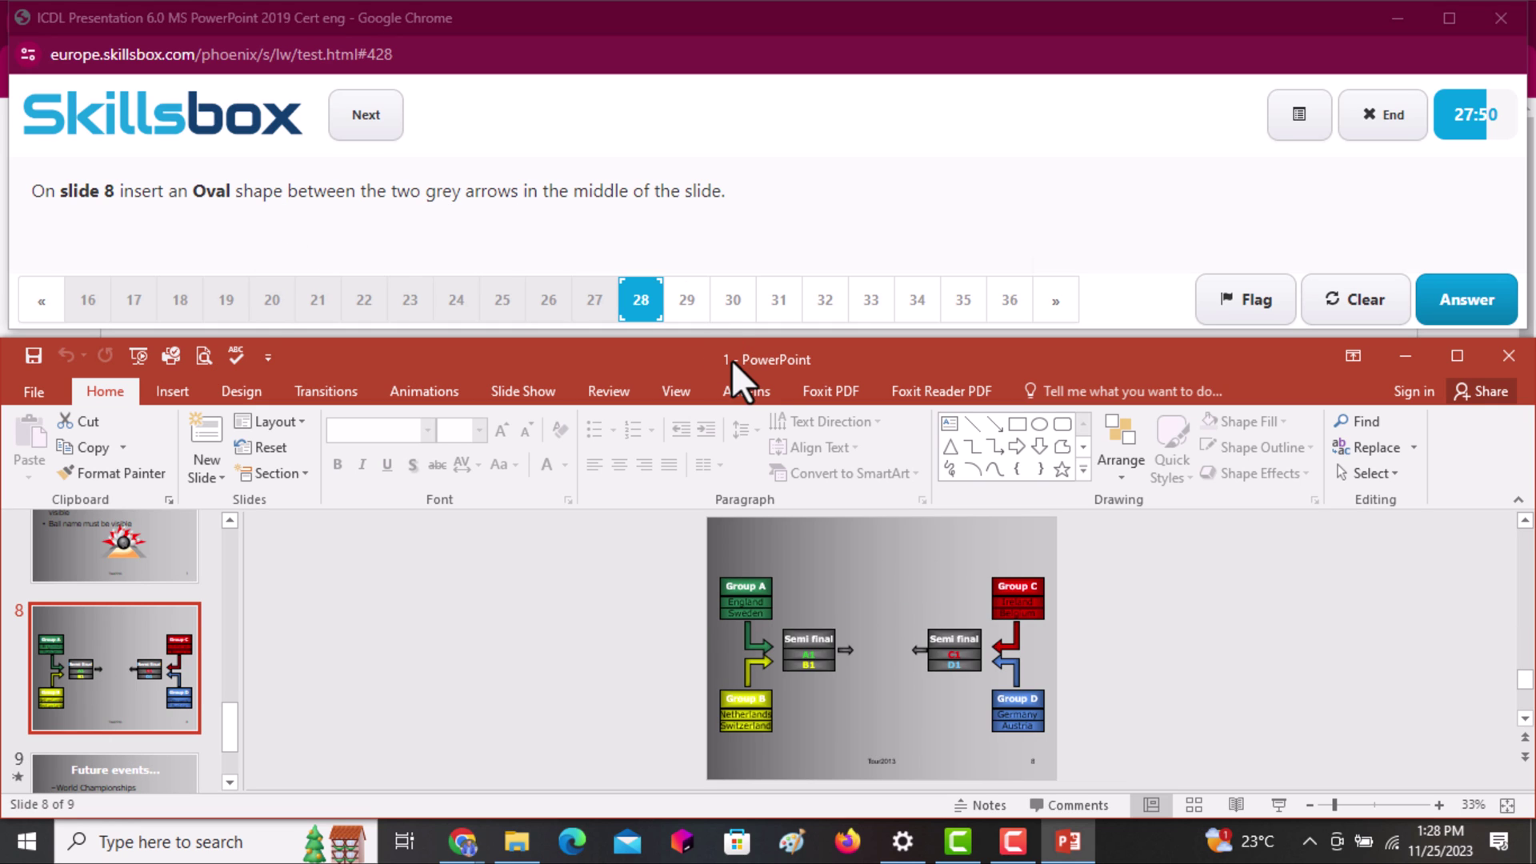
{"action": "left_click", "coordinate": [171, 390]}
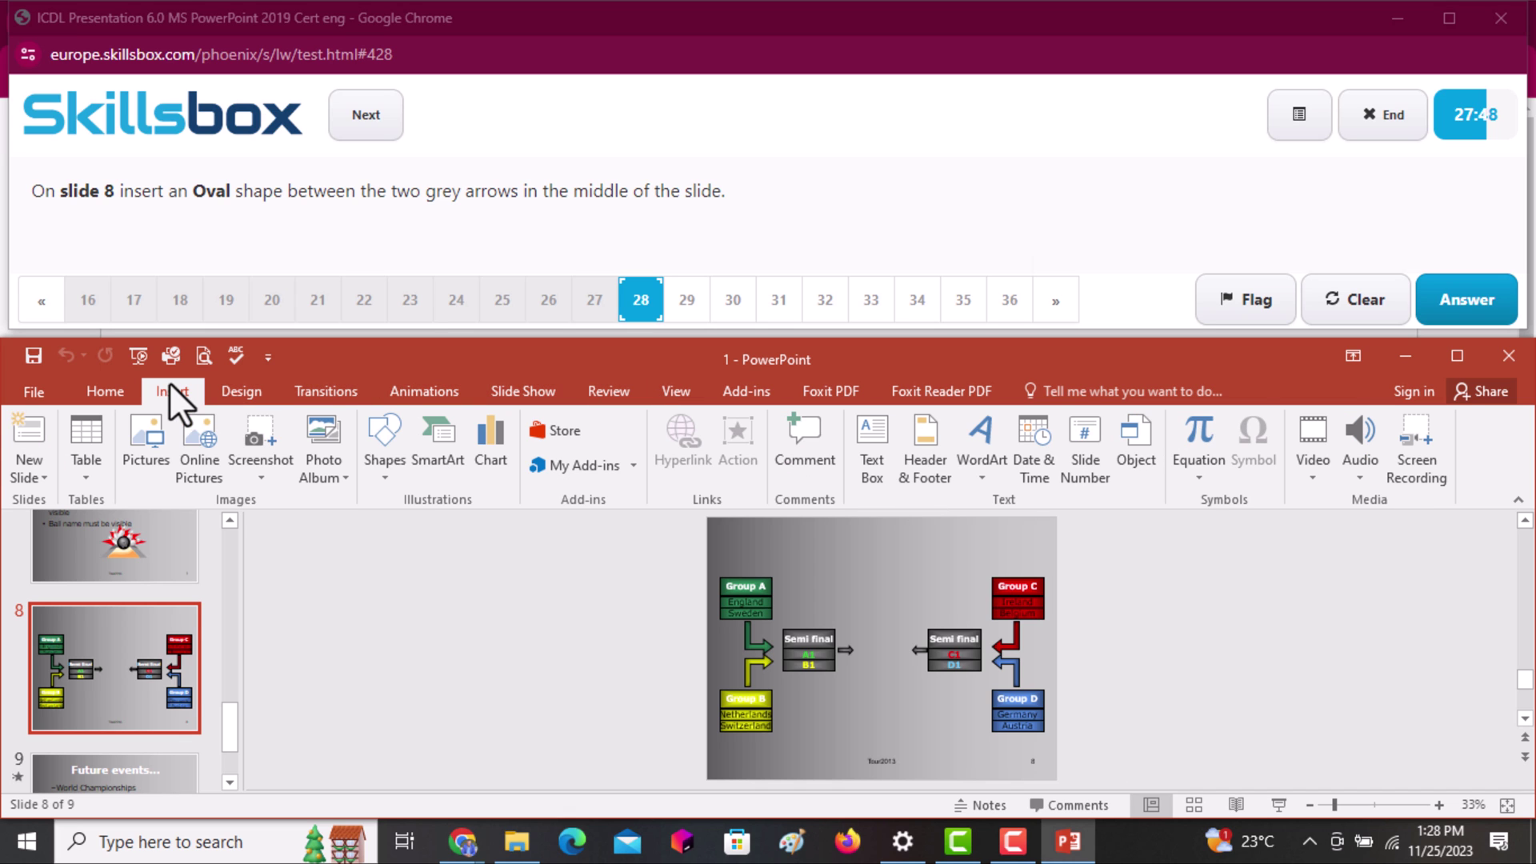
{"action": "left_click", "coordinate": [379, 477]}
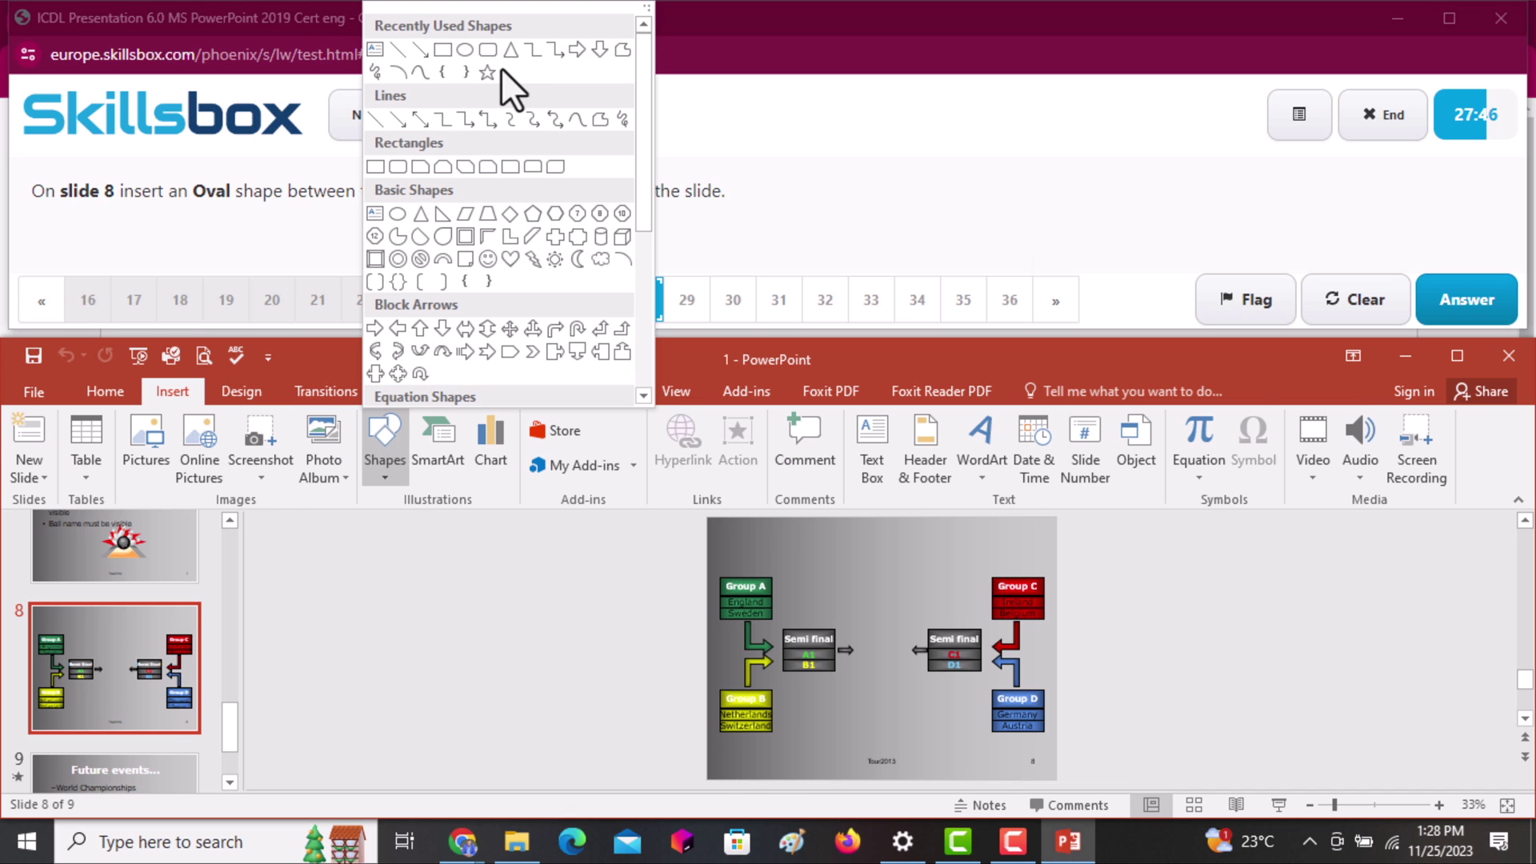
{"action": "left_click", "coordinate": [468, 53]}
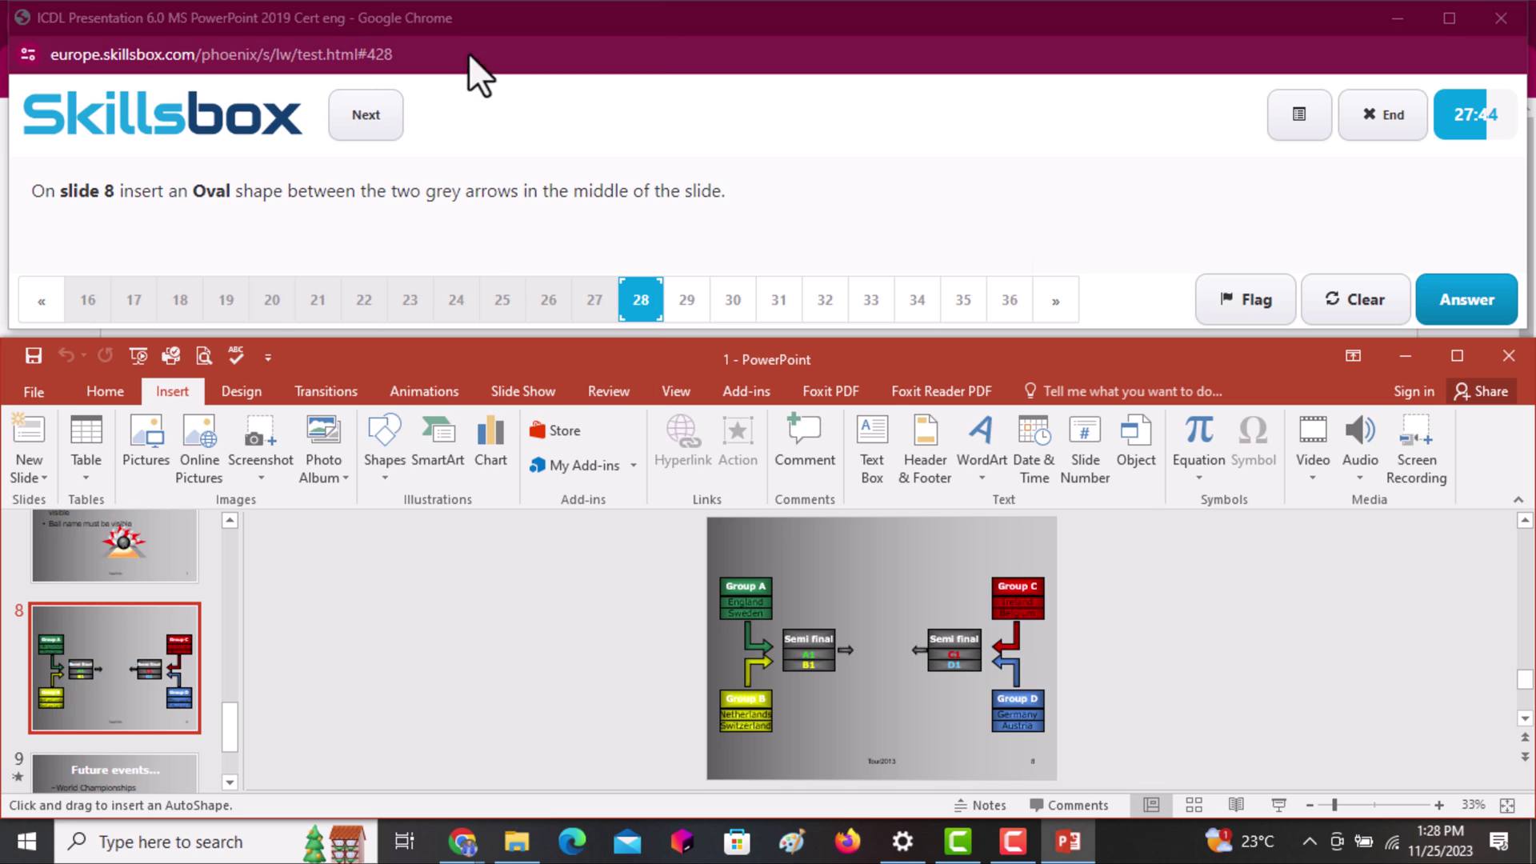
{"action": "mouse_move", "coordinate": [864, 629]}
{"action": "left_mouse_down"}
{"action": "mouse_move", "coordinate": [907, 669]}
{"action": "mouse_move", "coordinate": [886, 654]}
{"action": "left_mouse_up"}
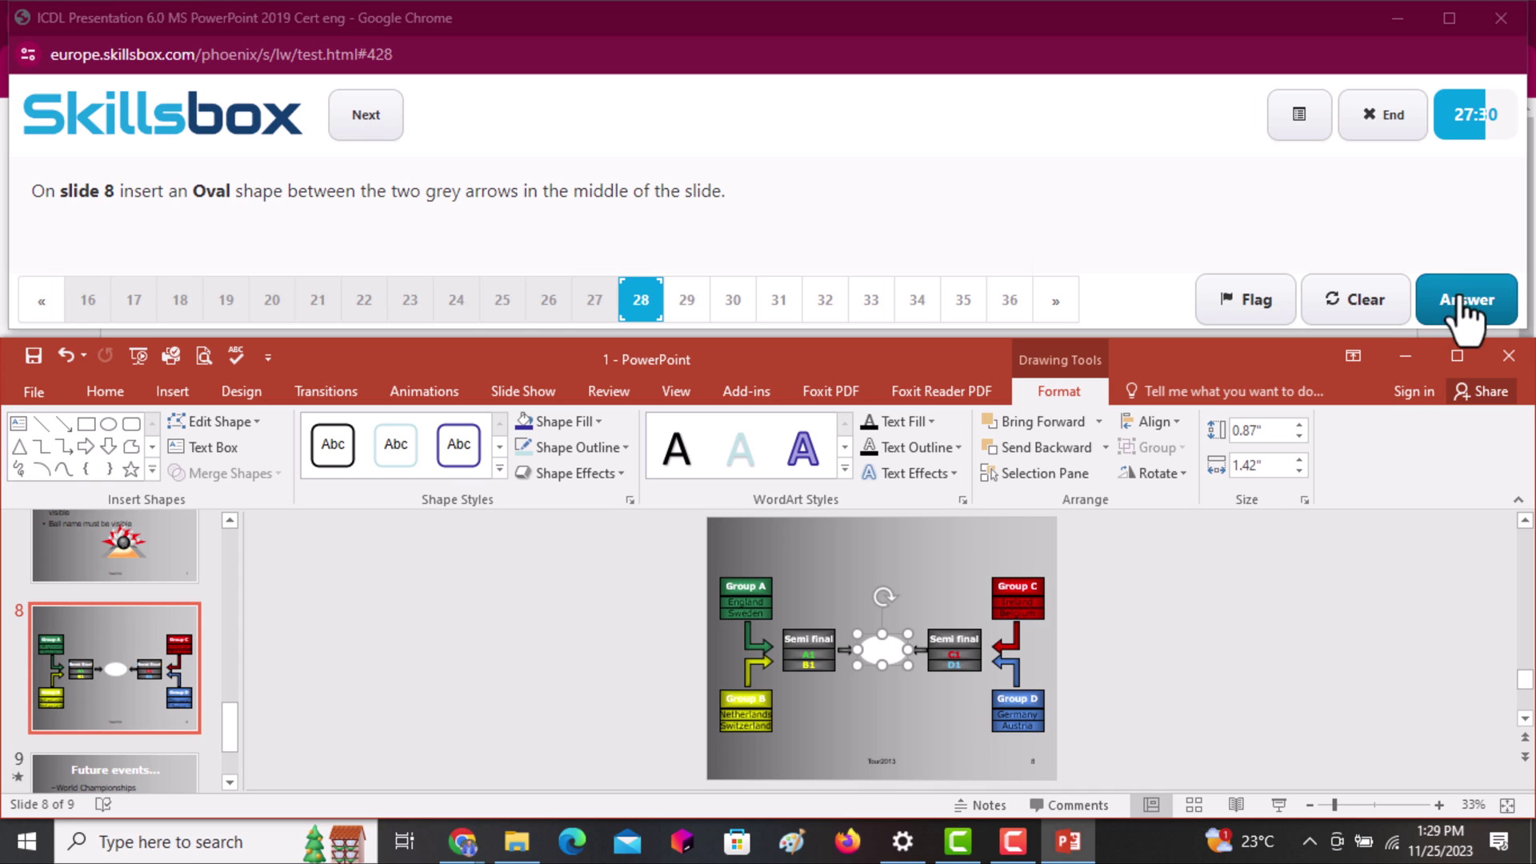
{"action": "left_click", "coordinate": [1493, 301]}
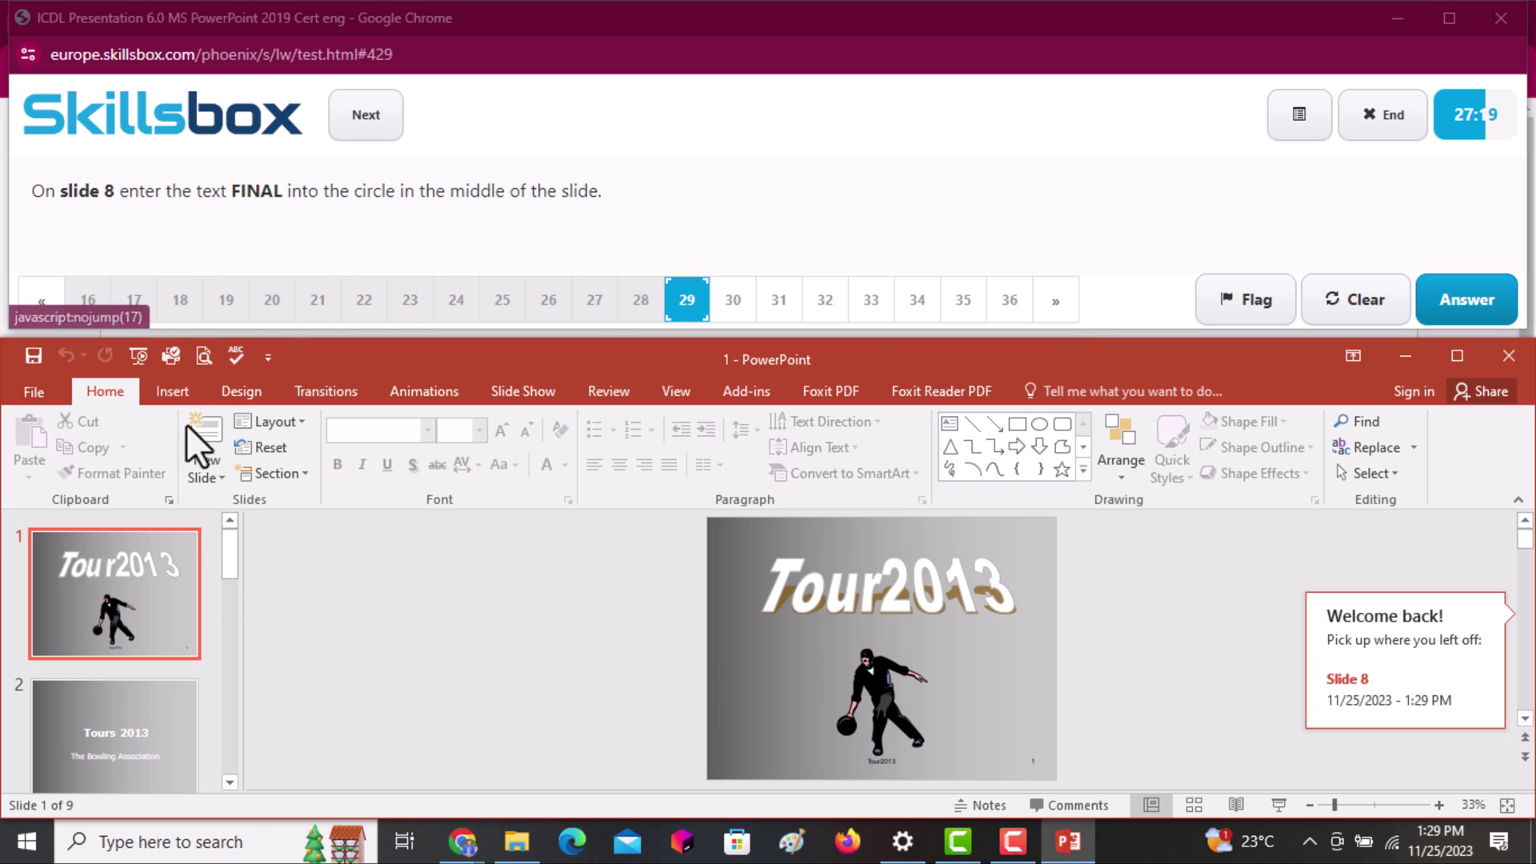
Enter the text FINAL into the circle in the middle of slide 8 and submit the answer
{"action": "left_click", "coordinate": [230, 787]}
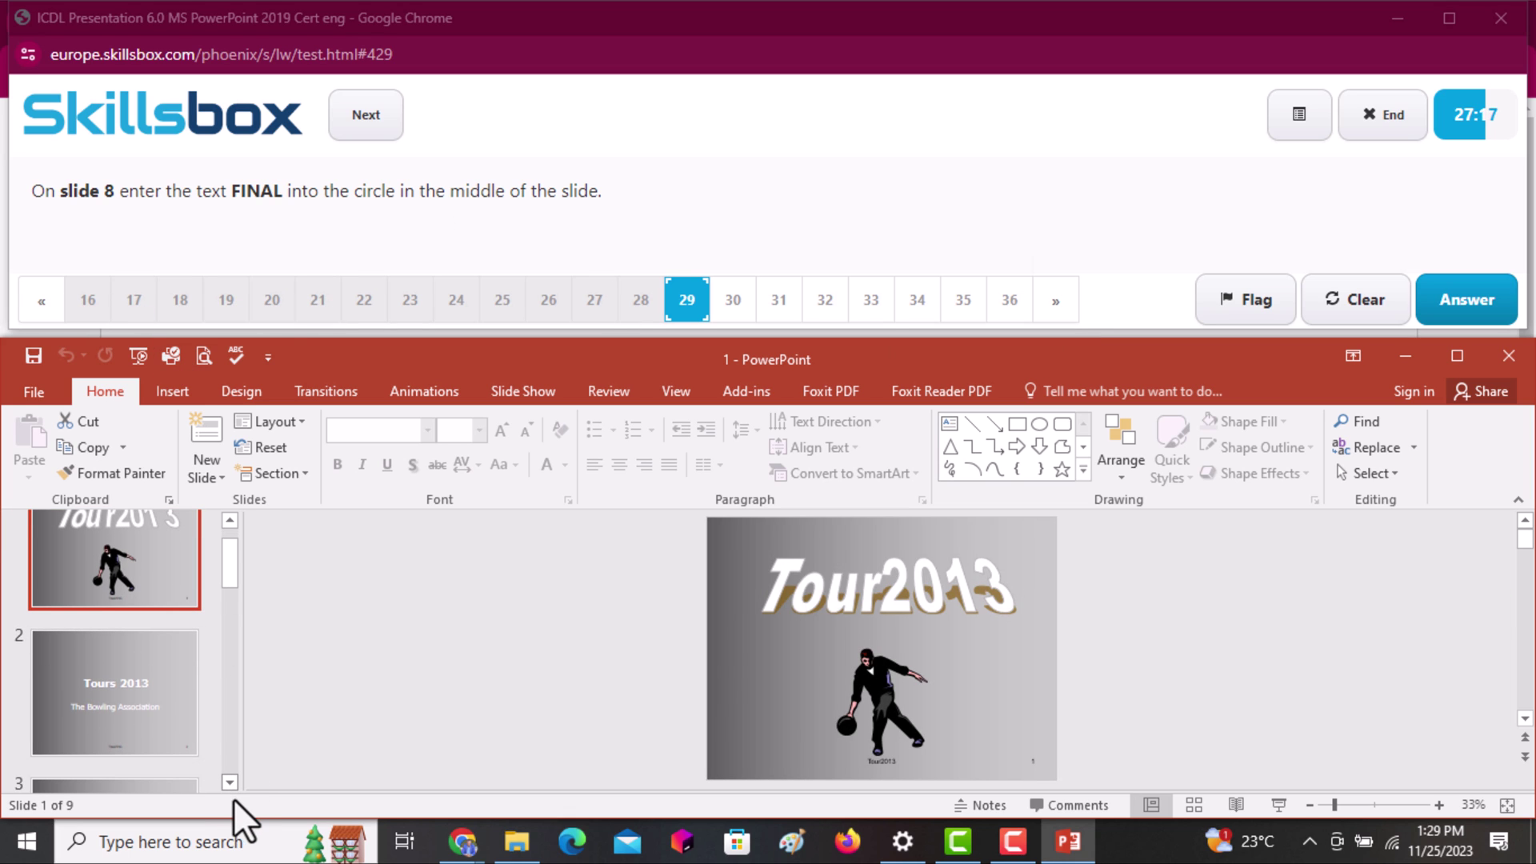
{"action": "scroll", "coordinate": [232, 789], "scroll_direction": "down", "scroll_amount": 5}
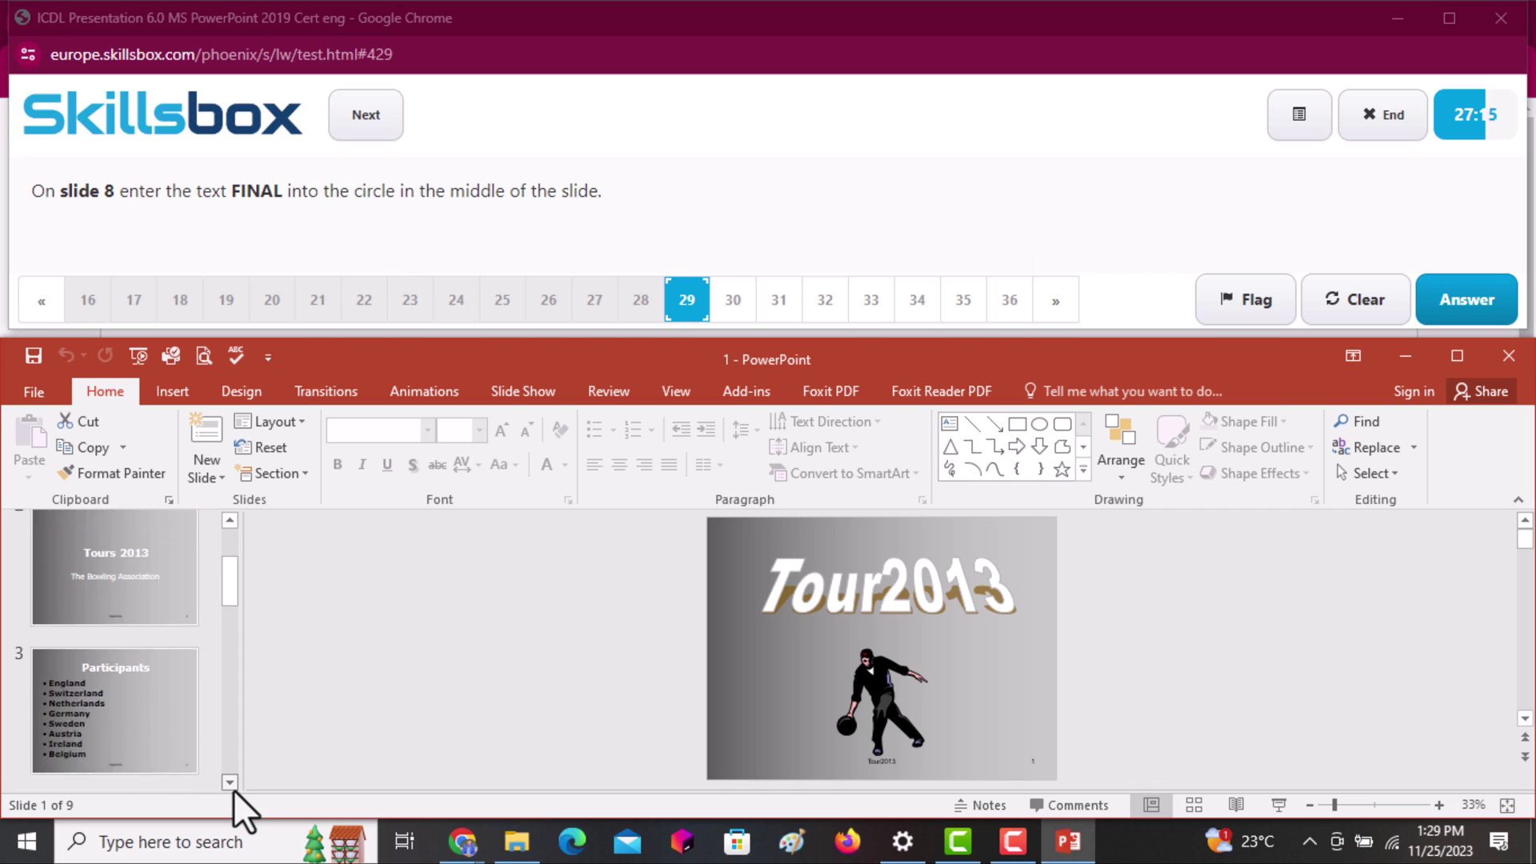
{"action": "scroll", "coordinate": [233, 789], "scroll_direction": "down", "scroll_amount": 6}
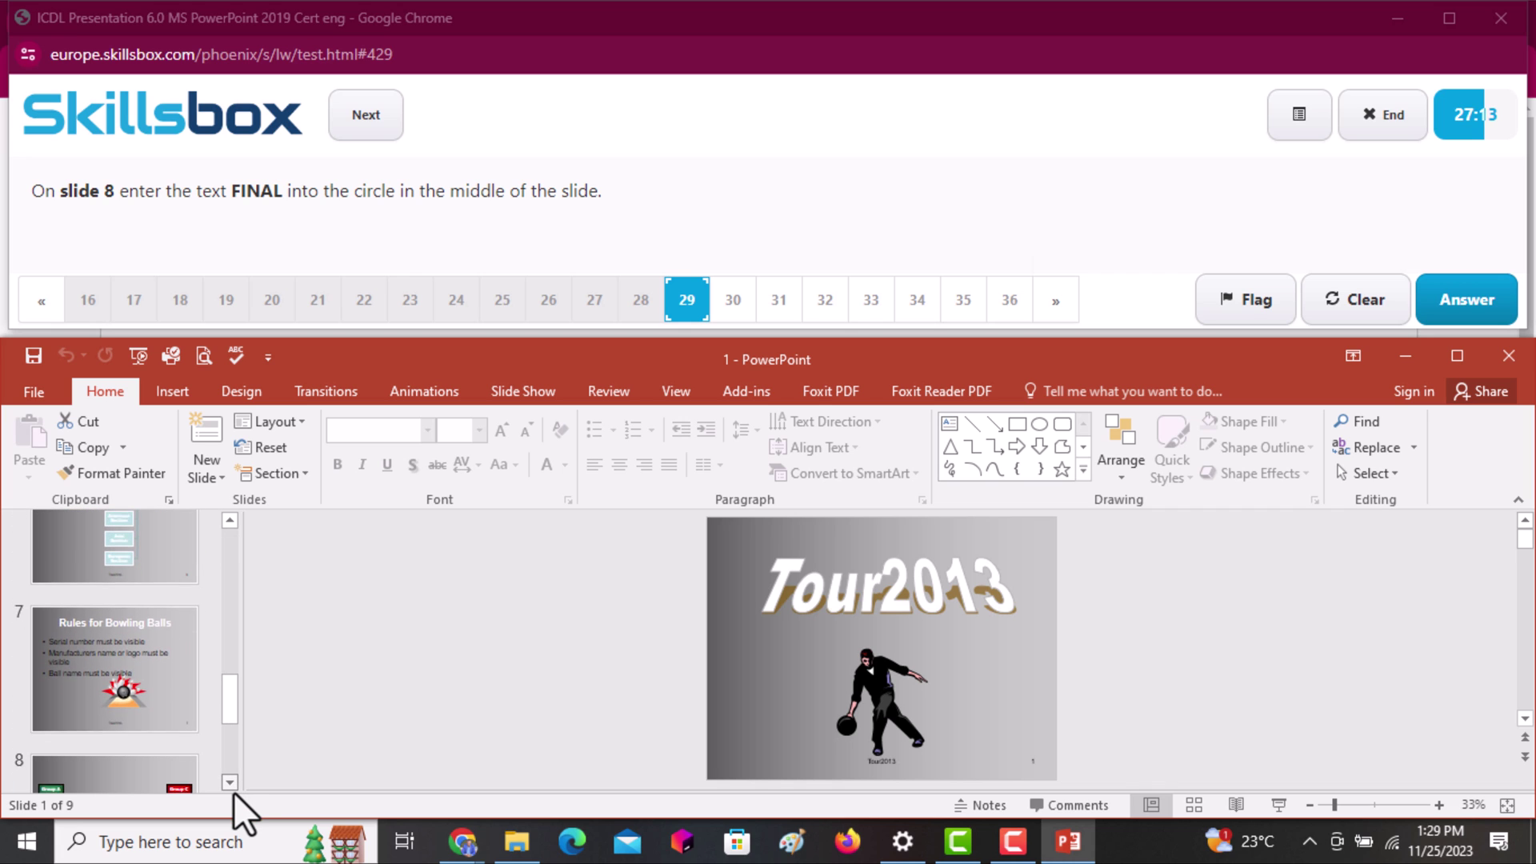
{"action": "scroll", "coordinate": [232, 787], "scroll_direction": "down", "scroll_amount": 3}
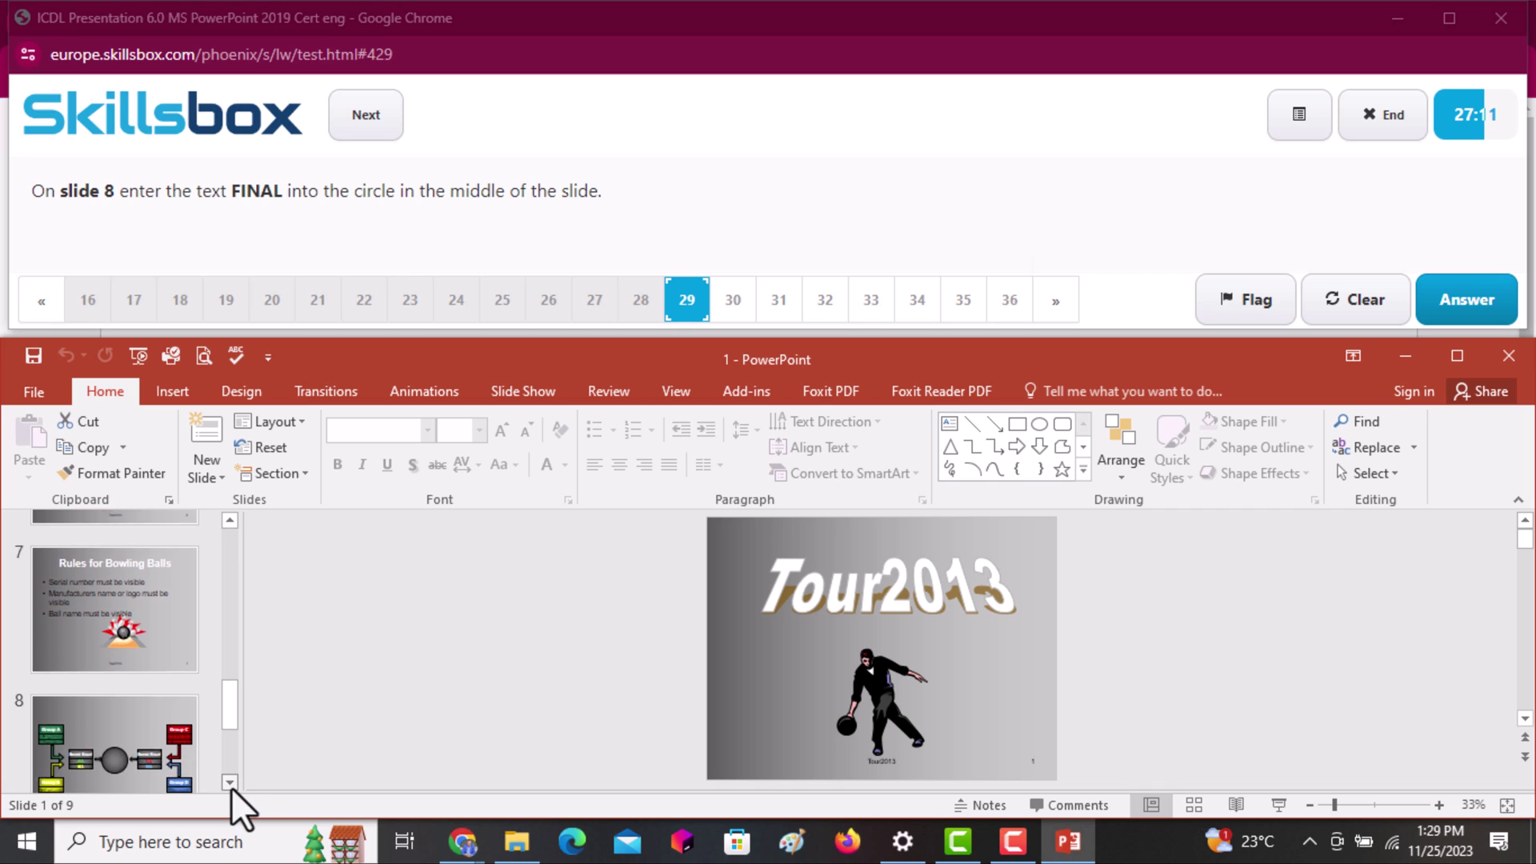
{"action": "left_click", "coordinate": [111, 700]}
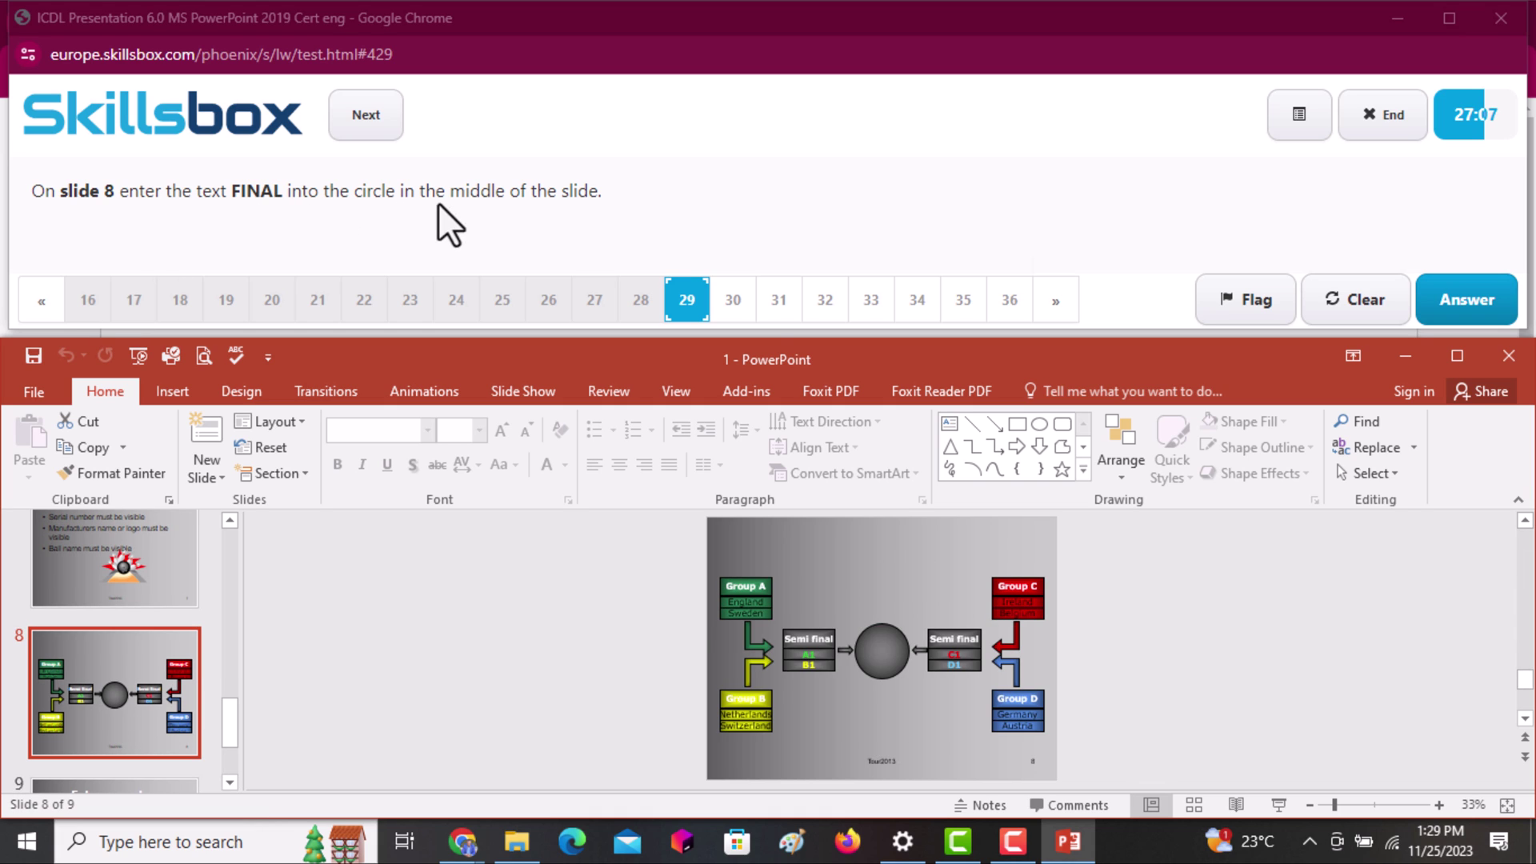
{"action": "left_click", "coordinate": [887, 642]}
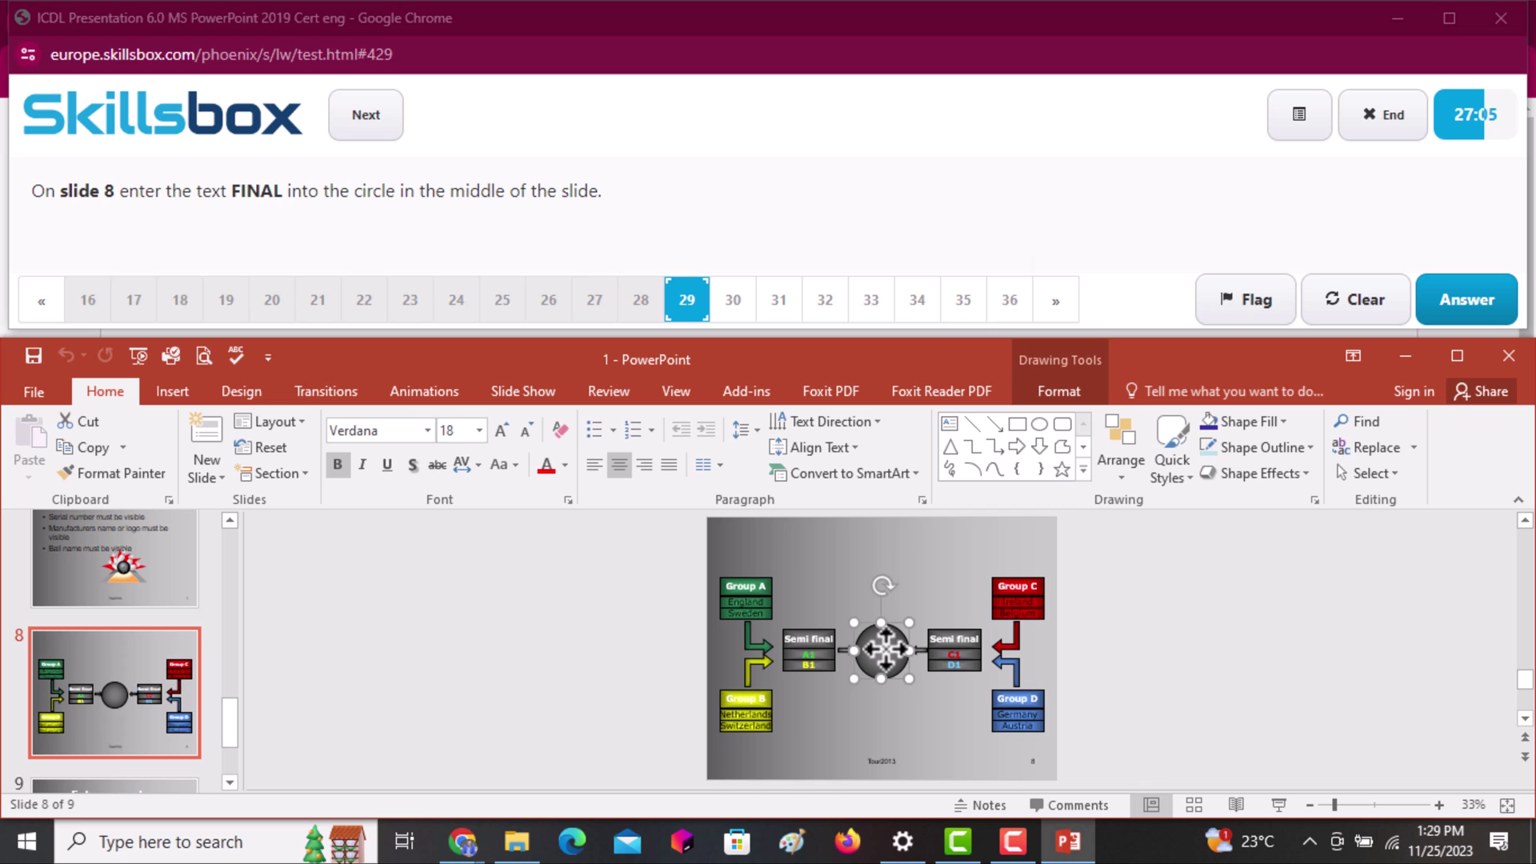
{"action": "left_click", "coordinate": [886, 648]}
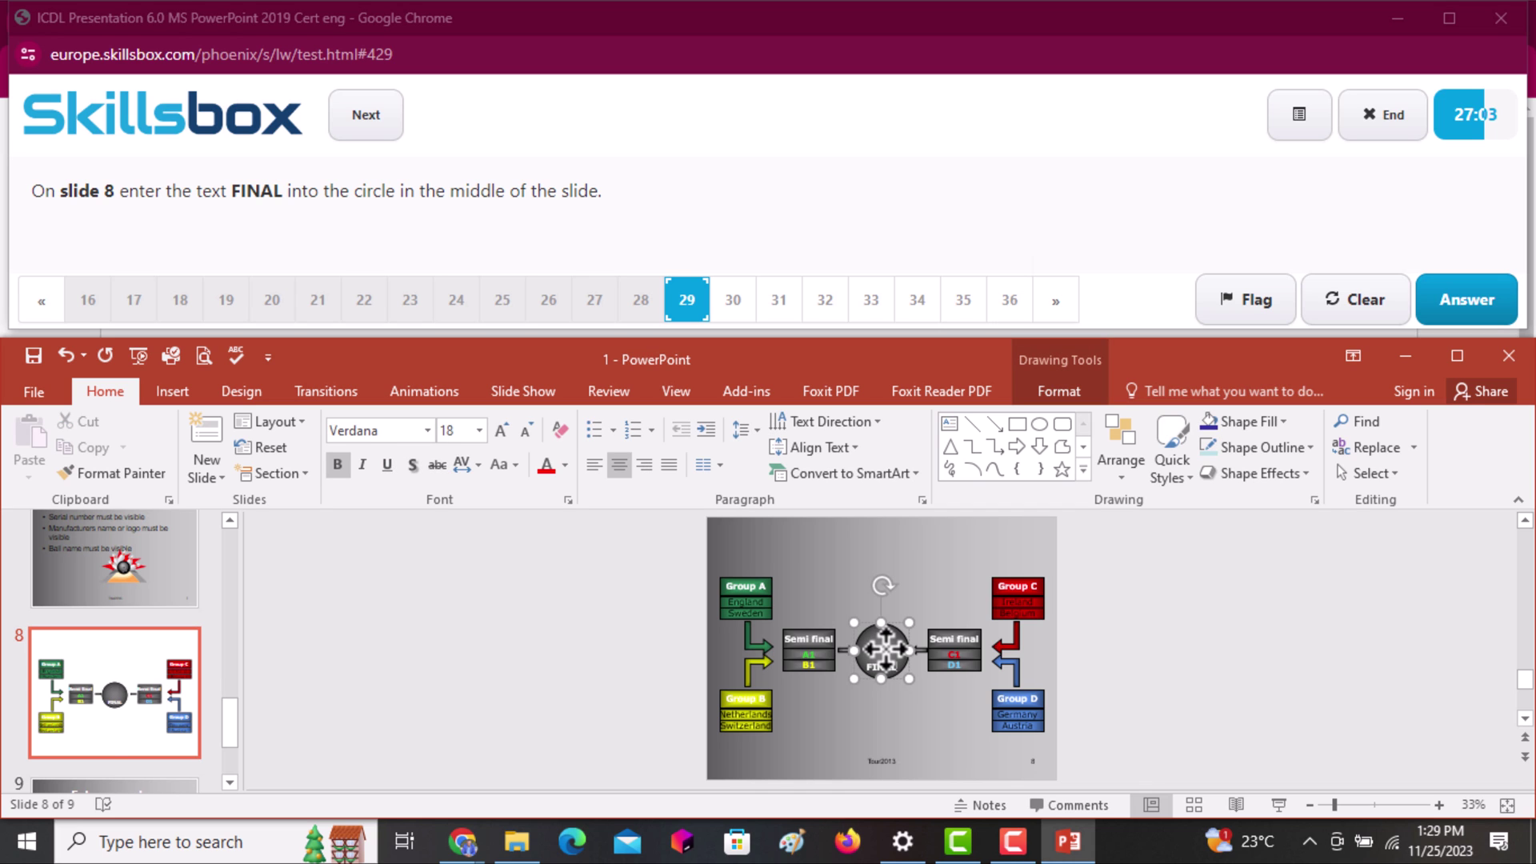
{"action": "left_click", "coordinate": [1030, 564]}
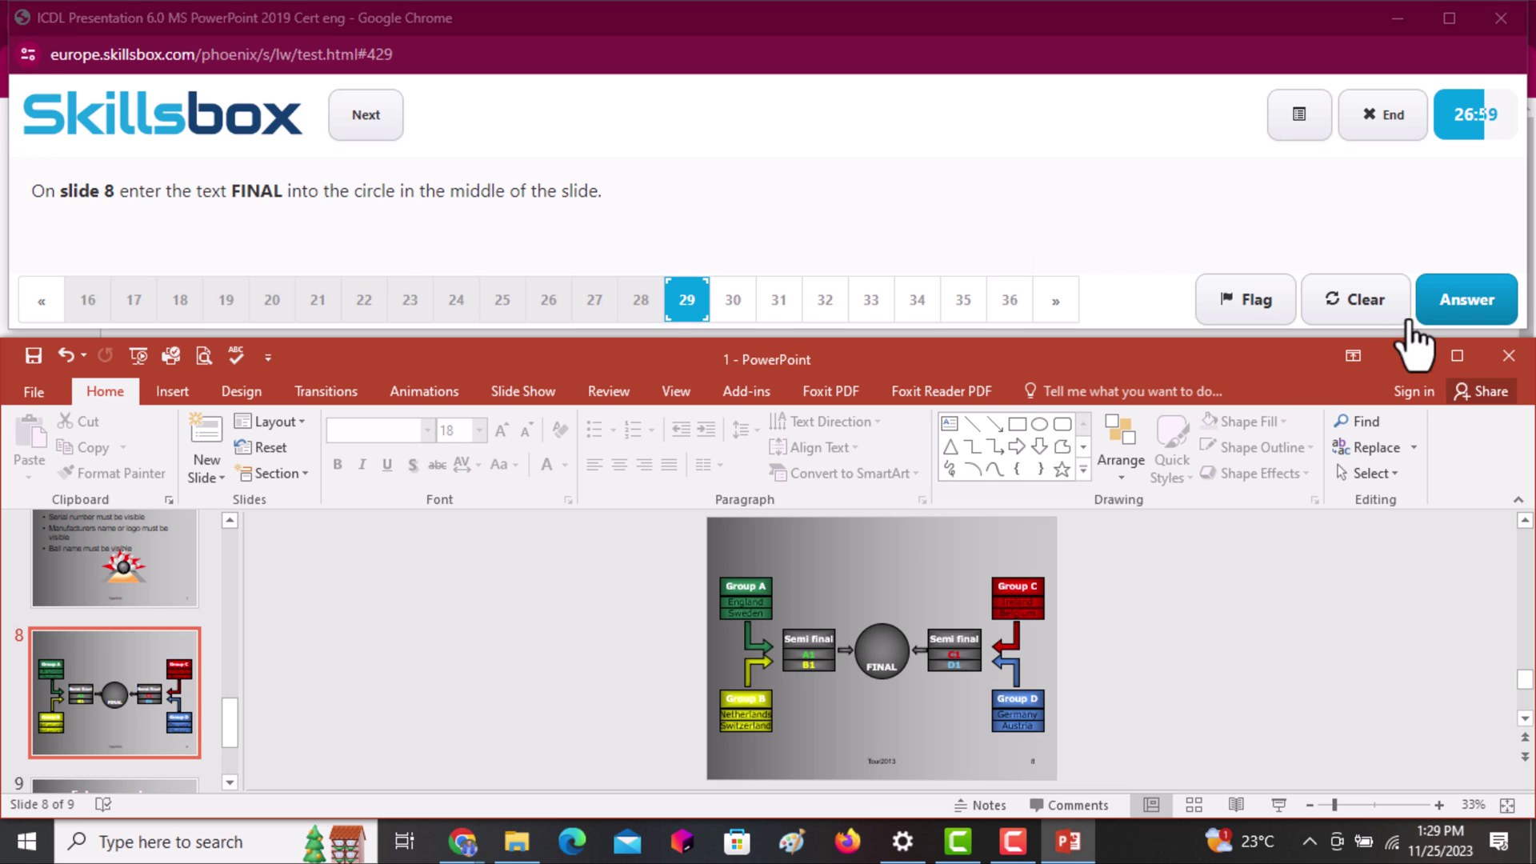
{"action": "left_click", "coordinate": [1477, 312]}
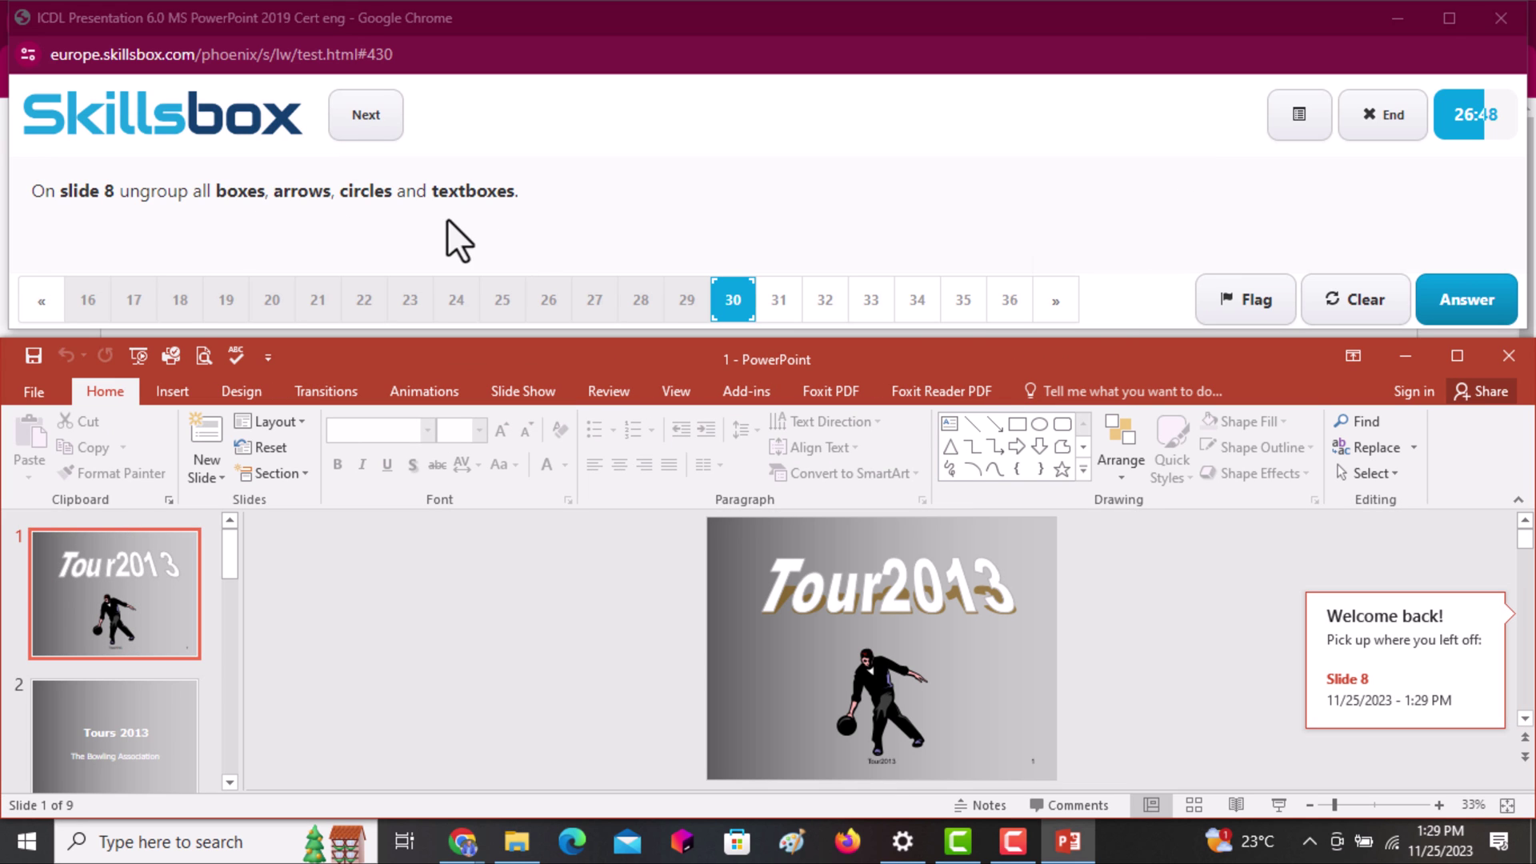
Ungroup all the boxes, arrows, circles and text boxes on slide 8 and submit the answer
{"action": "scroll", "coordinate": [227, 788], "scroll_direction": "down", "scroll_amount": 5}
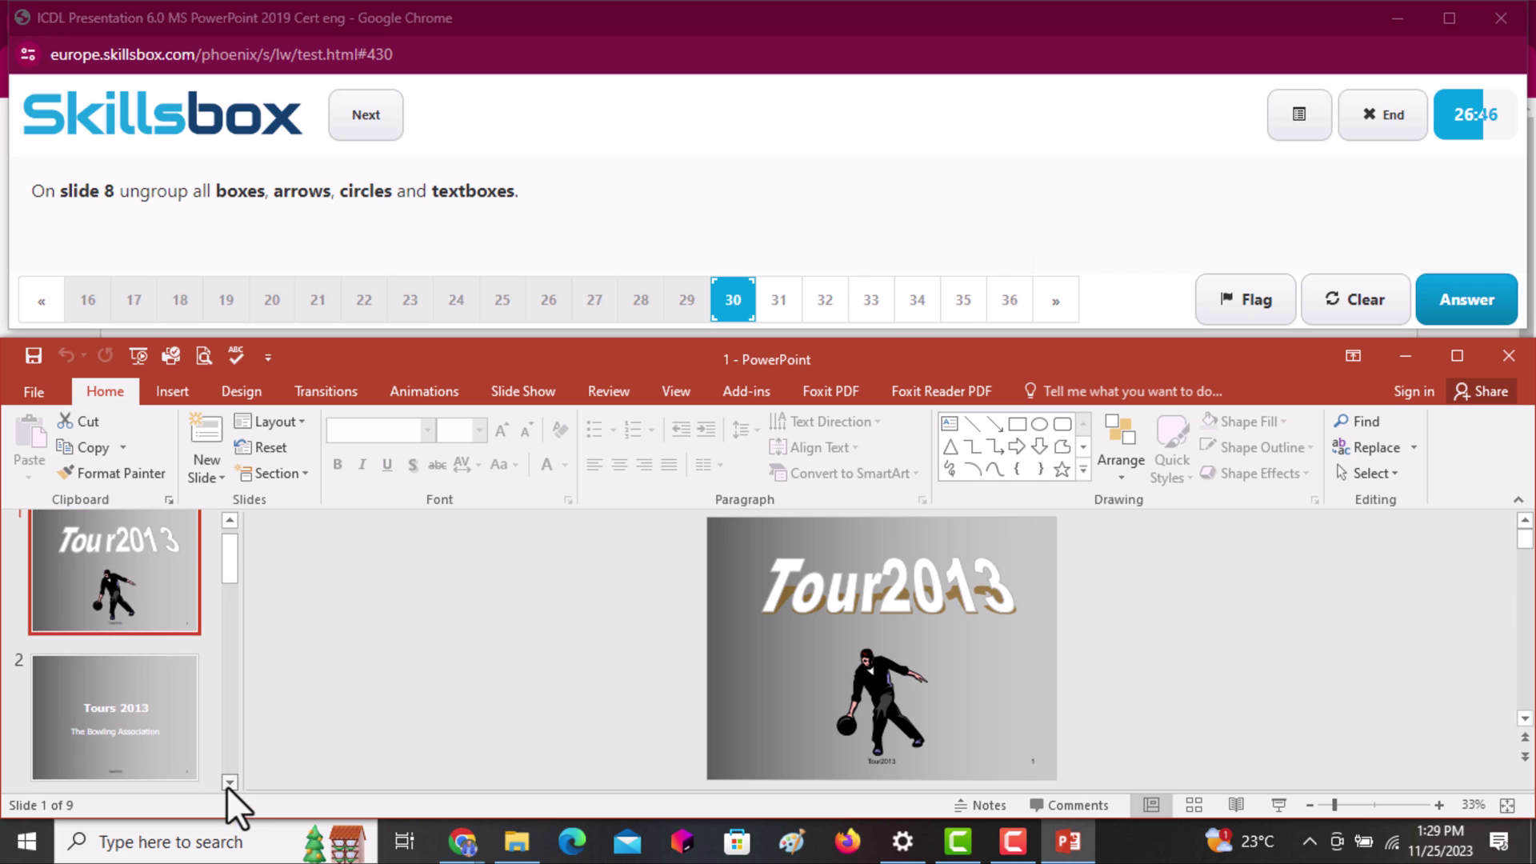
{"action": "scroll", "coordinate": [227, 791], "scroll_direction": "down", "scroll_amount": 5}
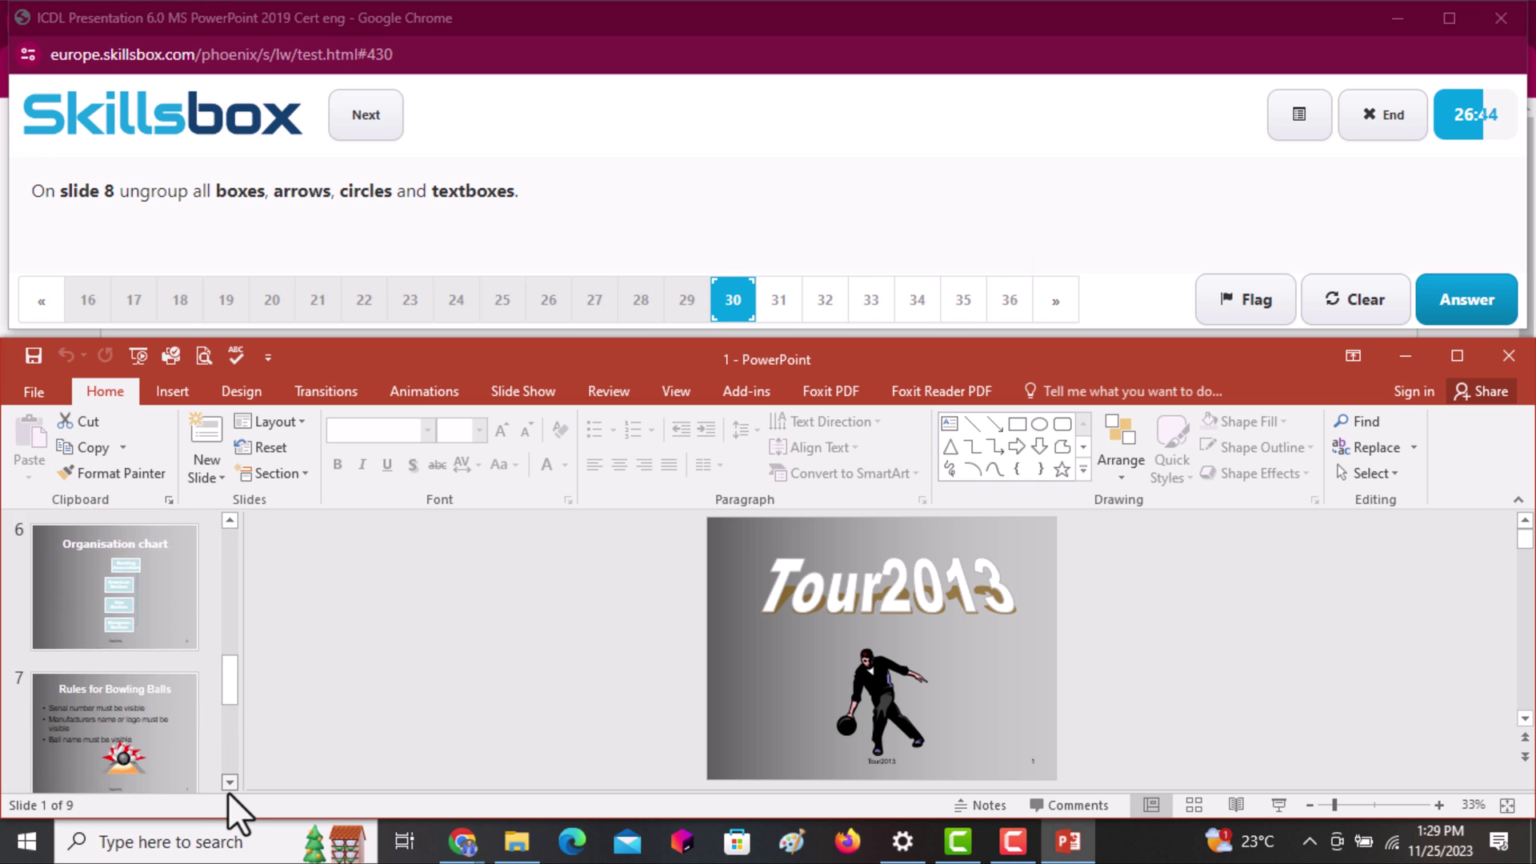
{"action": "left_click", "coordinate": [155, 665]}
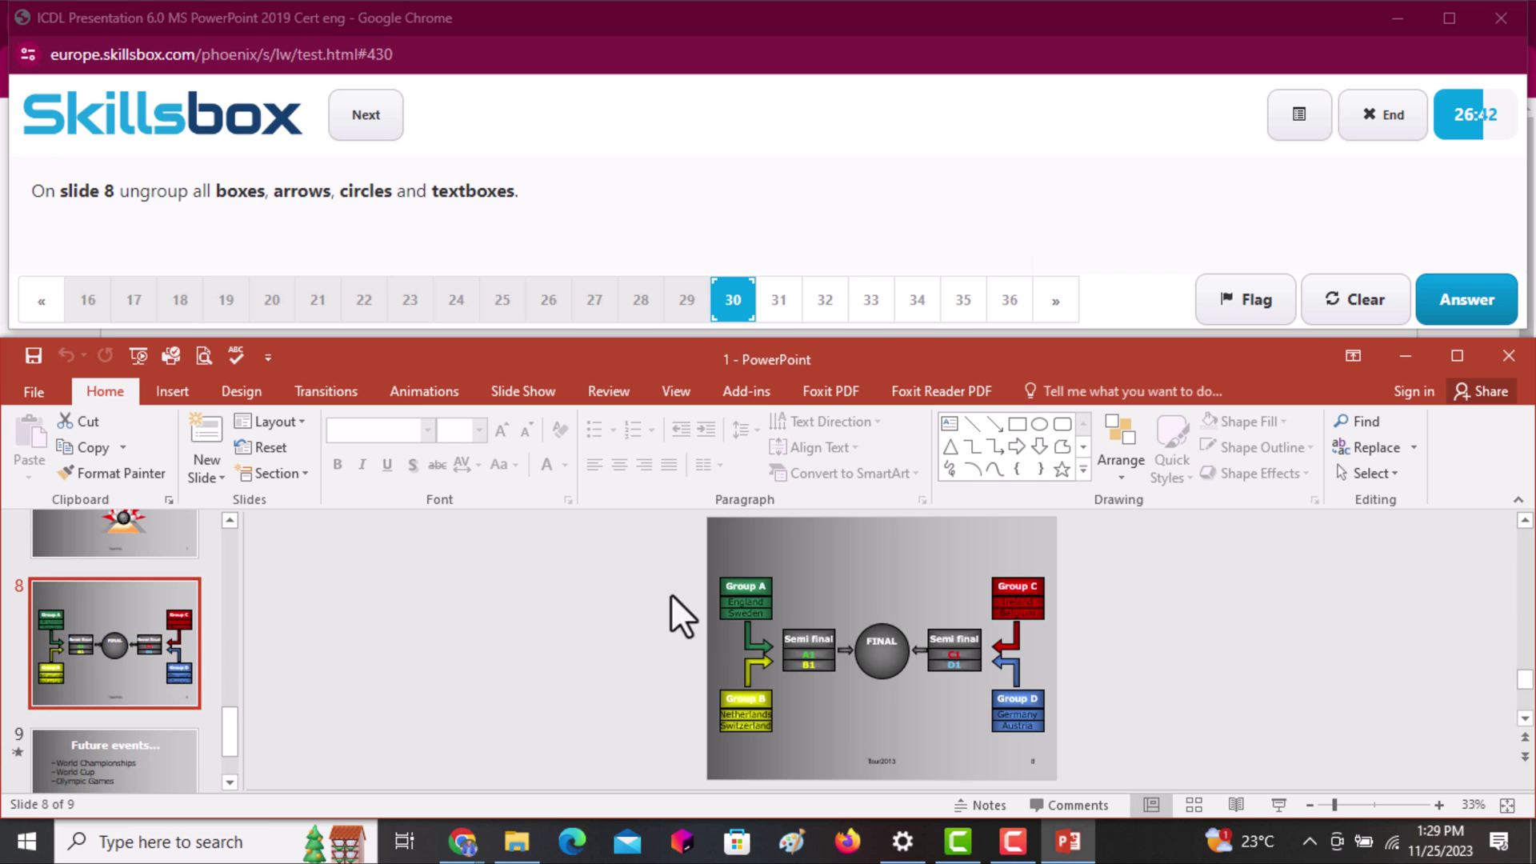
{"action": "left_click_drag", "start_coordinate": [745, 586], "coordinate": [742, 596]}
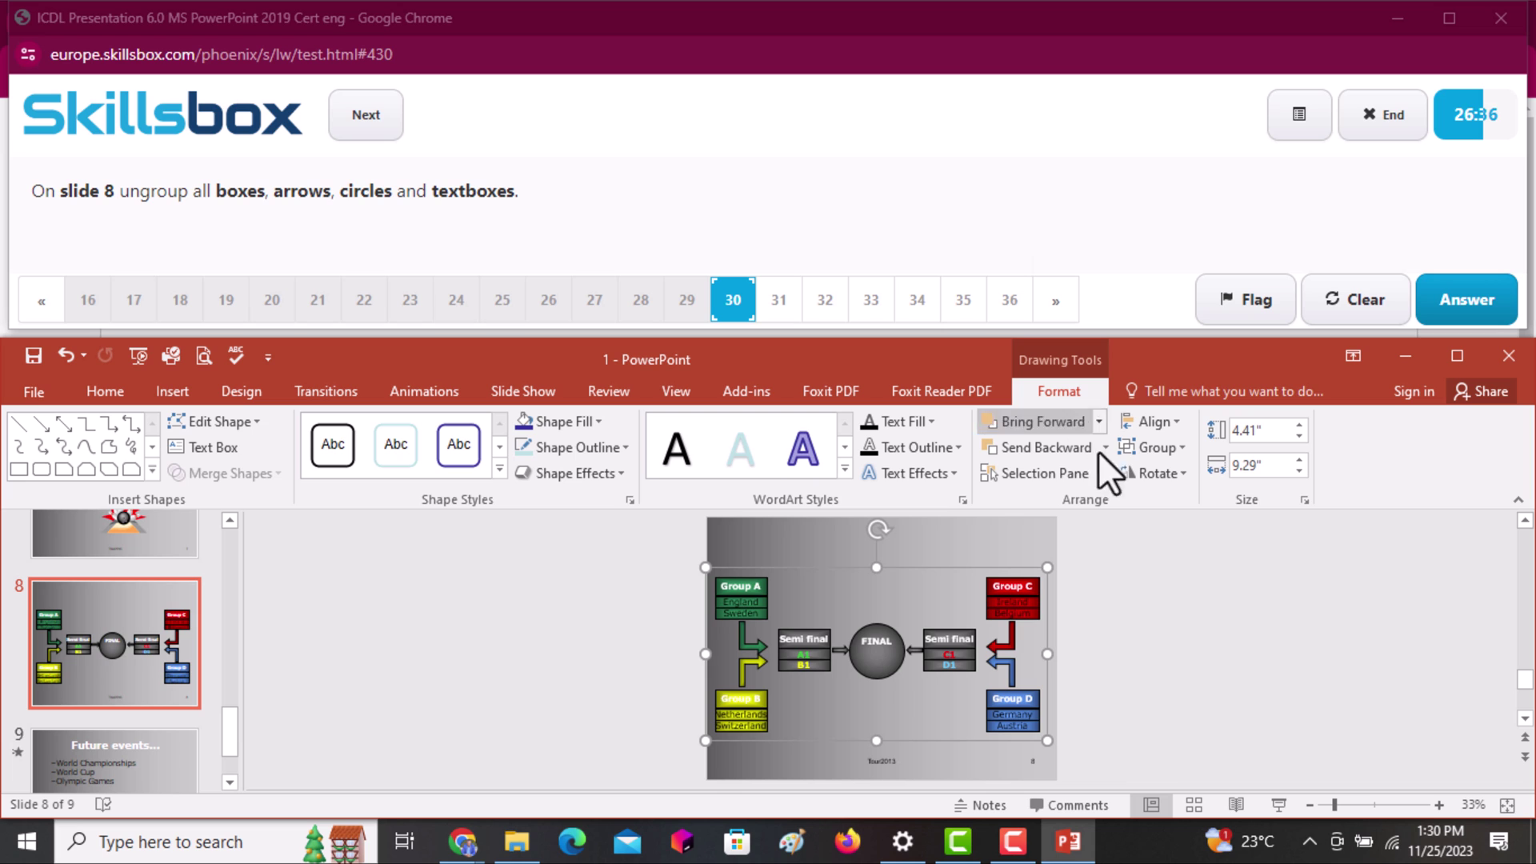
{"action": "left_click", "coordinate": [1183, 446]}
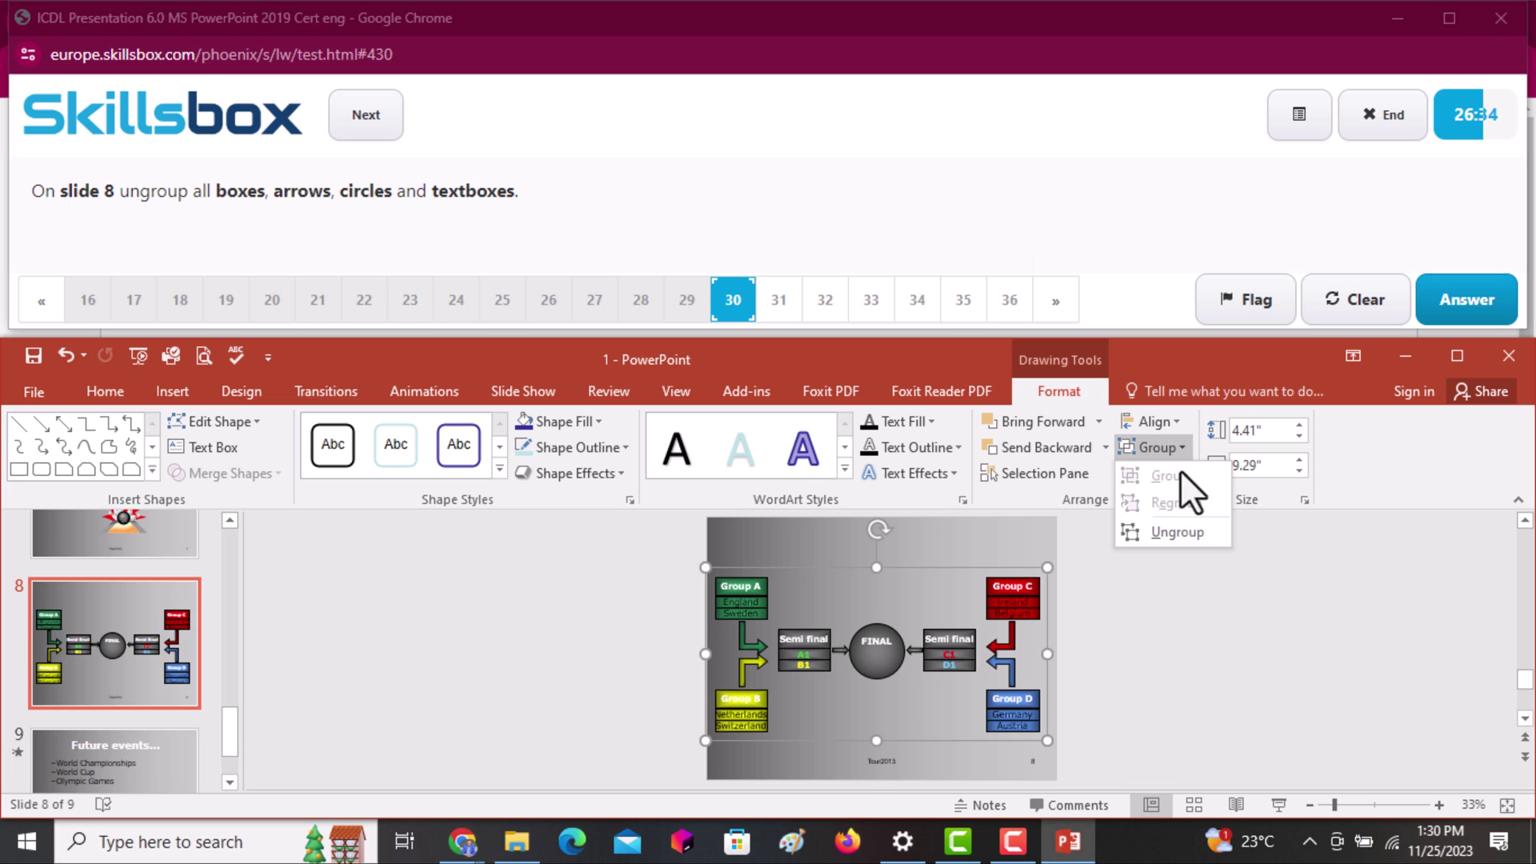
{"action": "left_click", "coordinate": [1179, 526]}
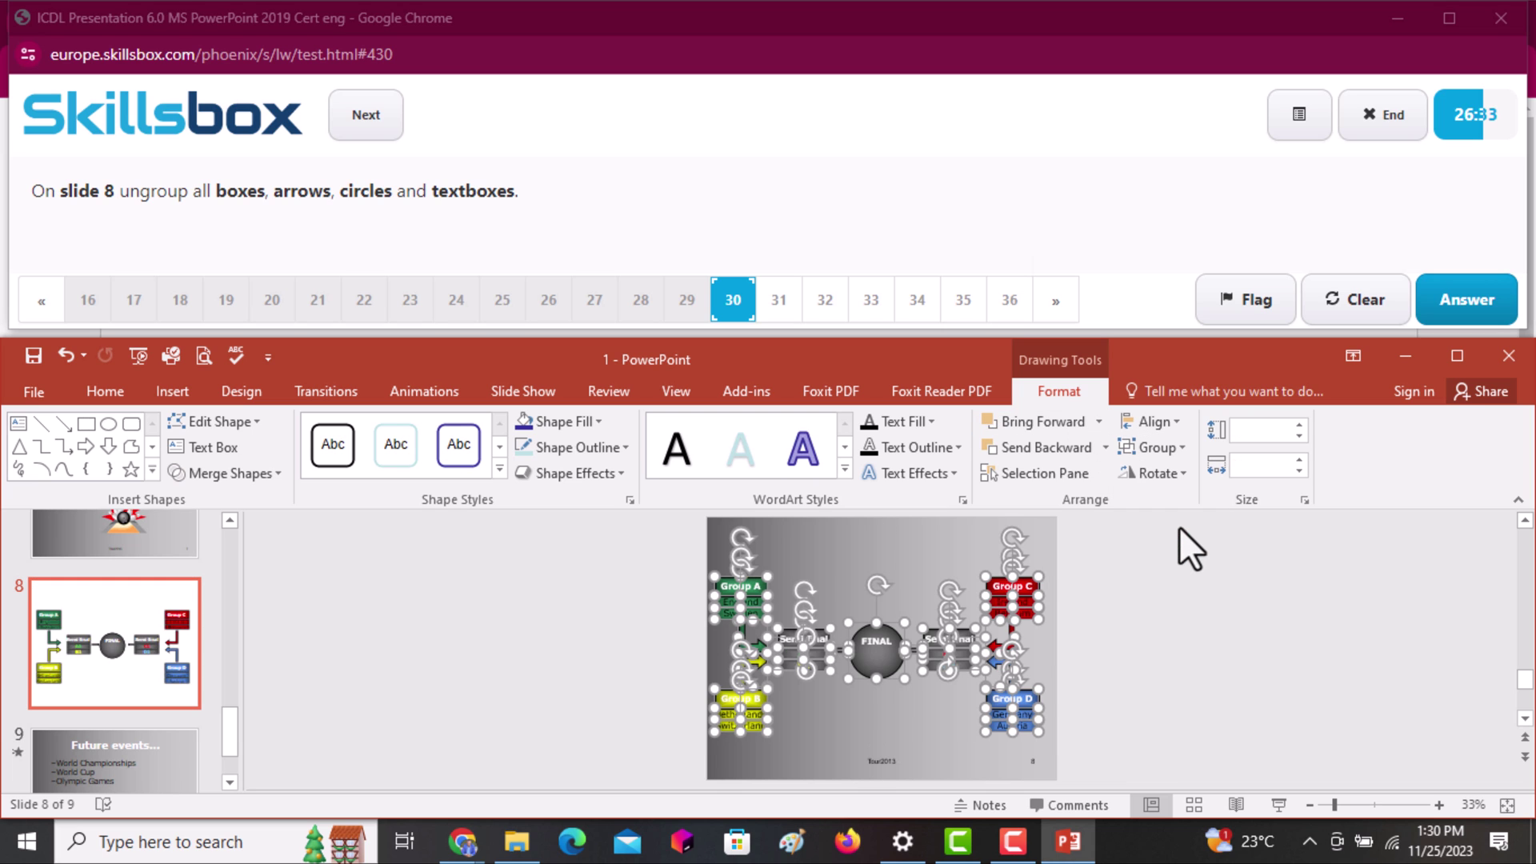
{"action": "left_click", "coordinate": [1458, 313]}
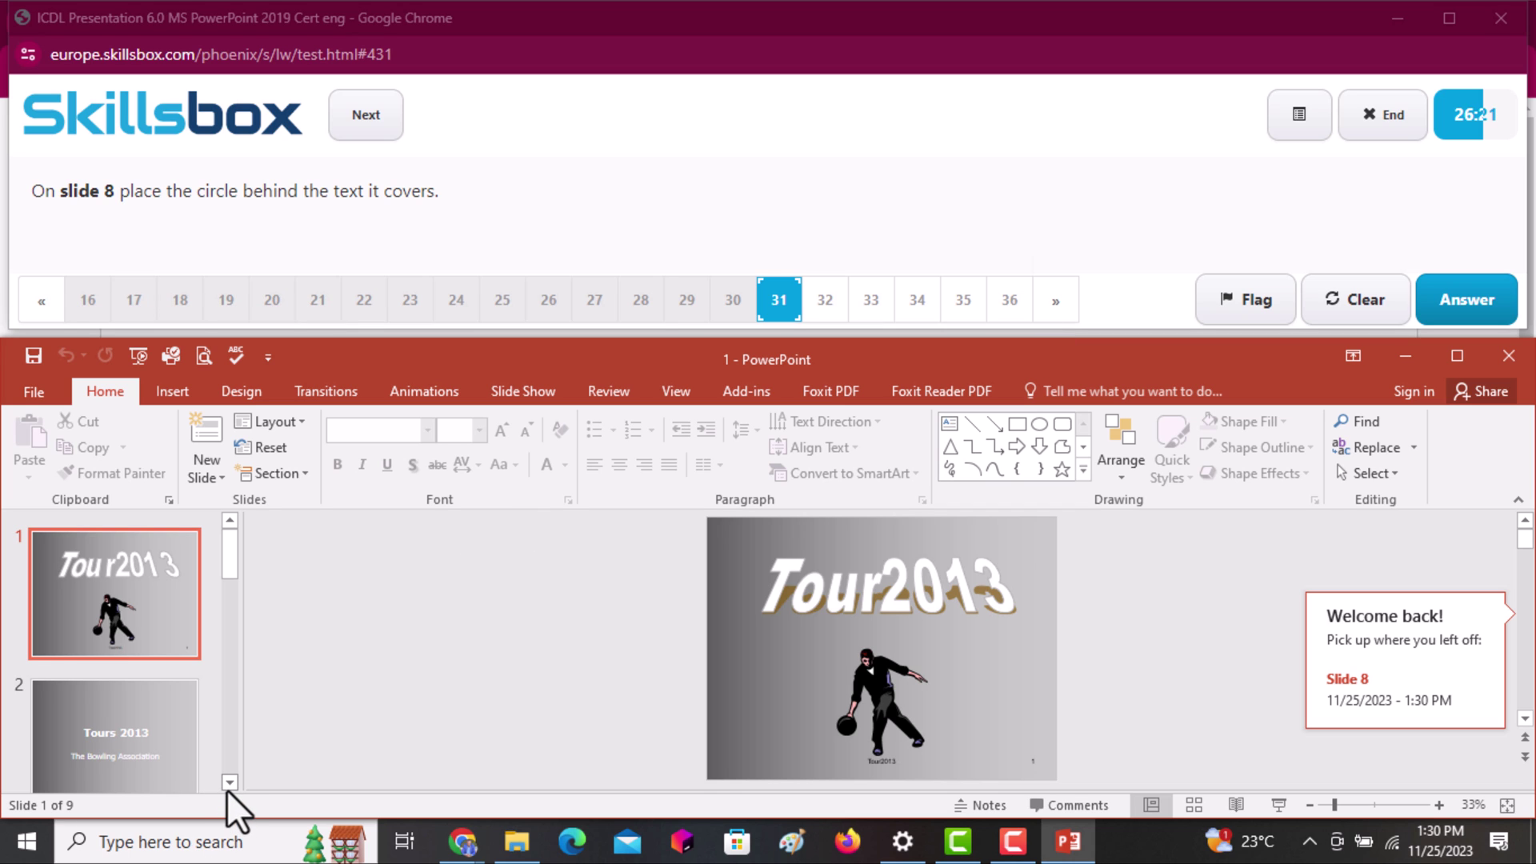
Send the circle in the middle of slide 8 to the back, behind the text it covers, and submit the answer
{"action": "scroll", "coordinate": [228, 792], "scroll_direction": "down", "scroll_amount": 4}
{"action": "scroll", "coordinate": [228, 792], "scroll_direction": "down", "scroll_amount": 6}
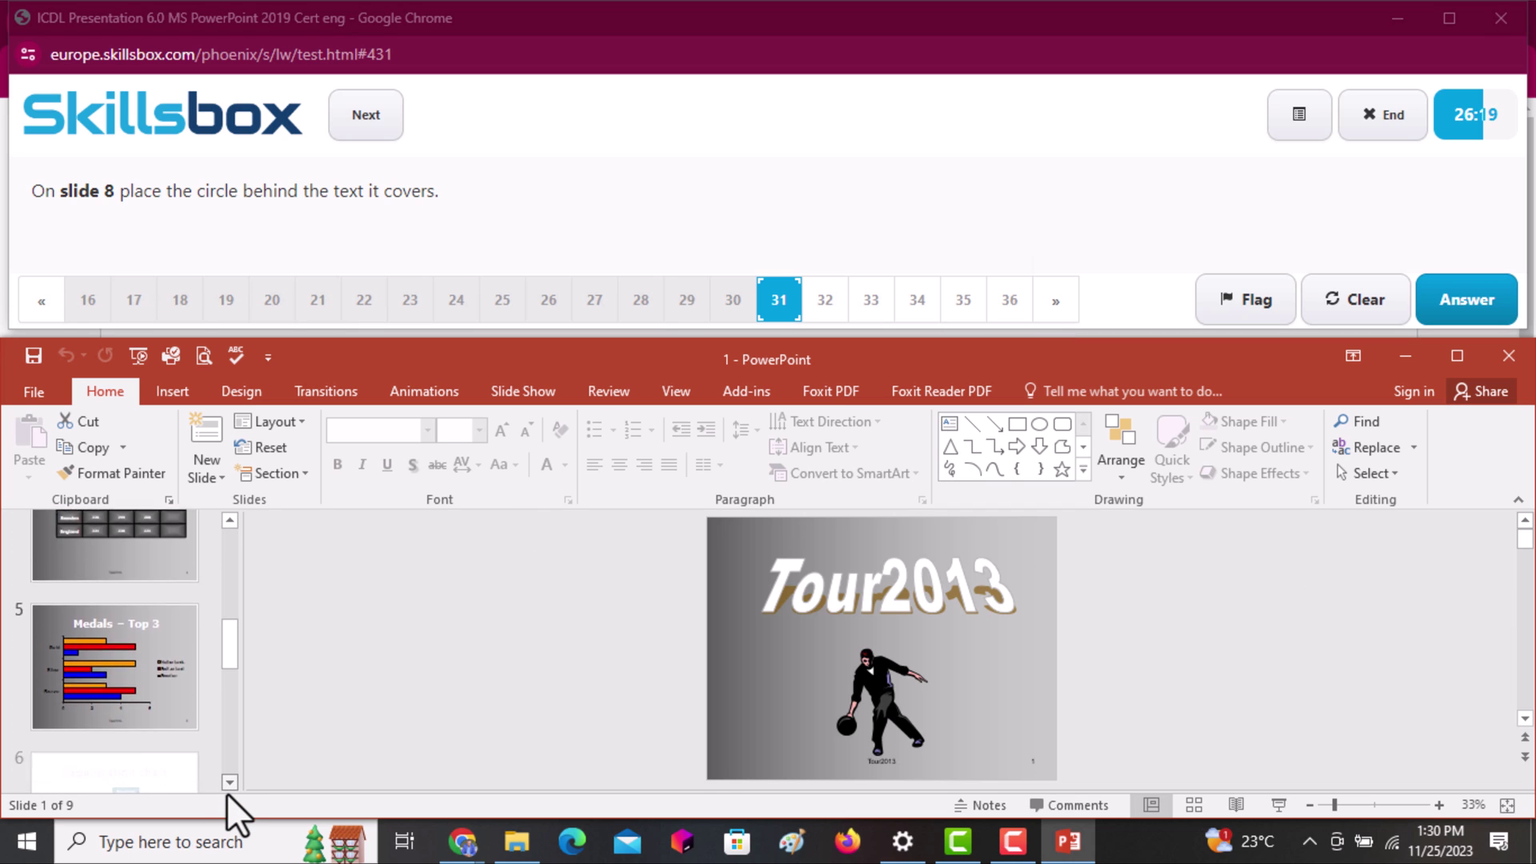
{"action": "scroll", "coordinate": [228, 792], "scroll_direction": "down", "scroll_amount": 4}
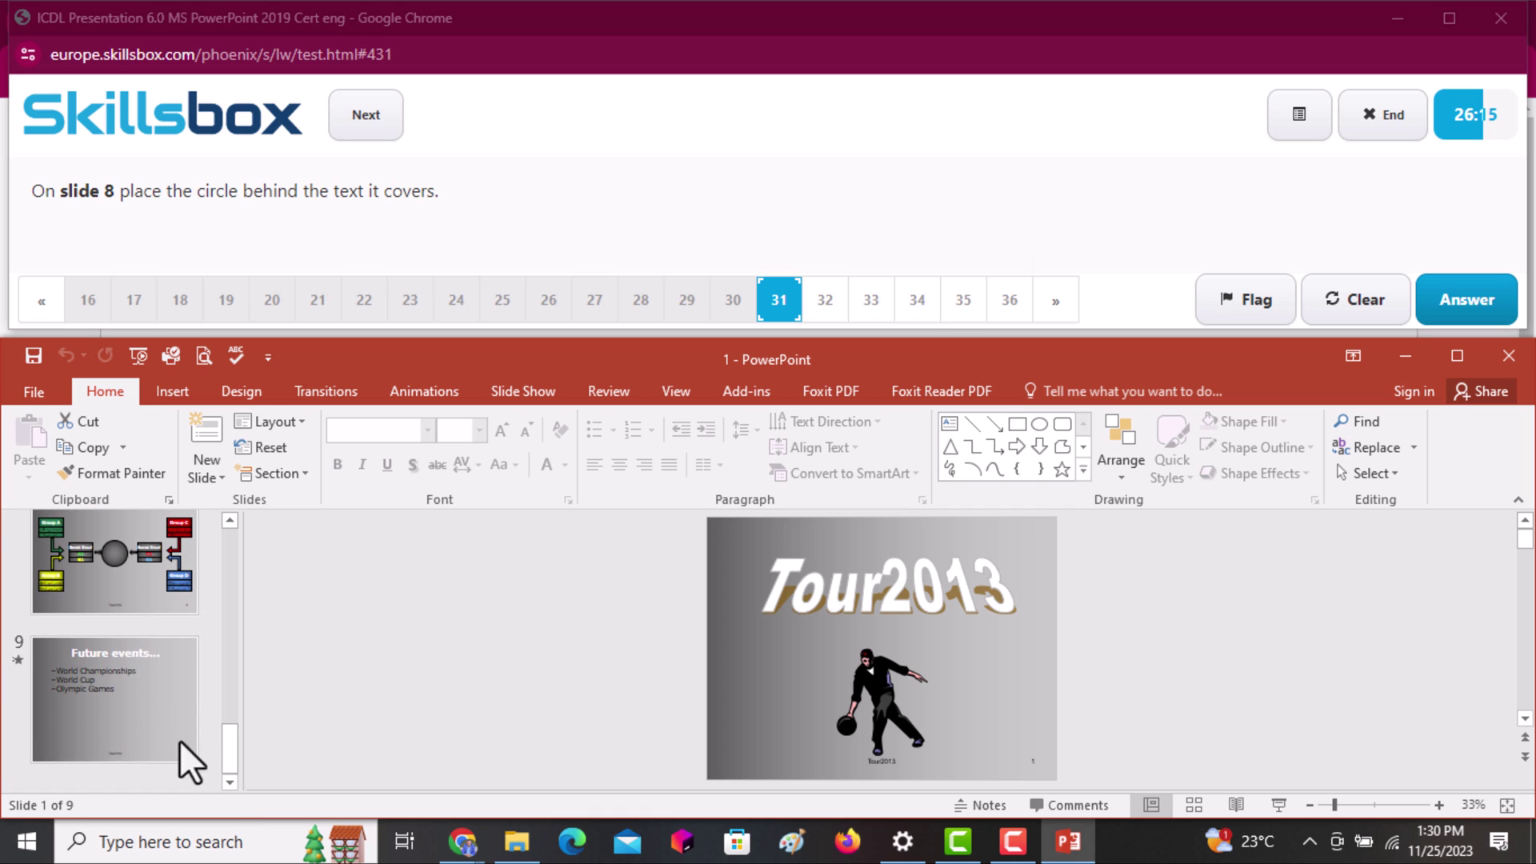
{"action": "left_click", "coordinate": [131, 598]}
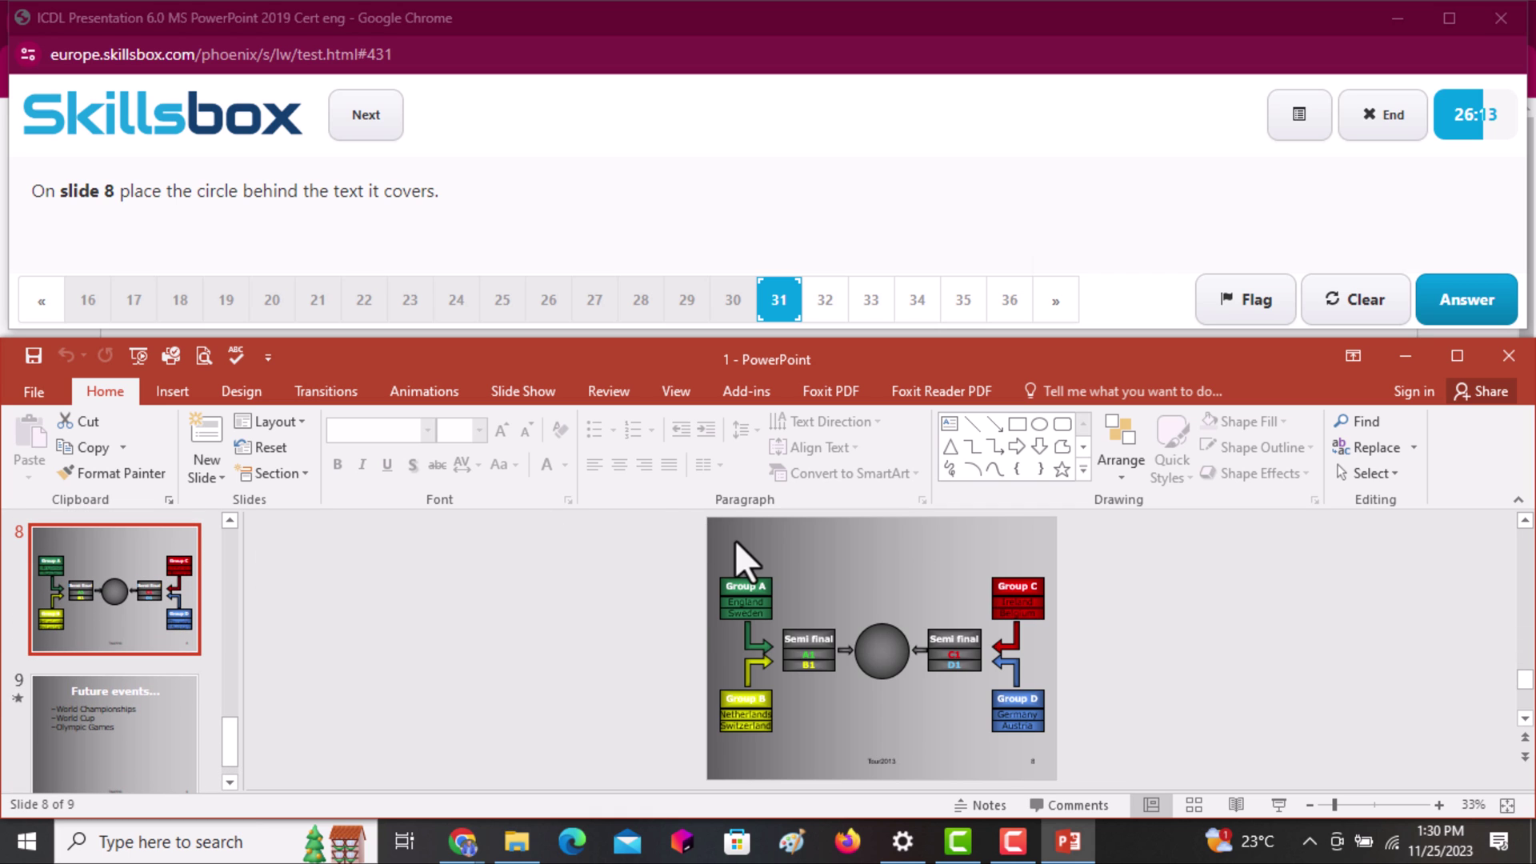
{"action": "left_click", "coordinate": [895, 670]}
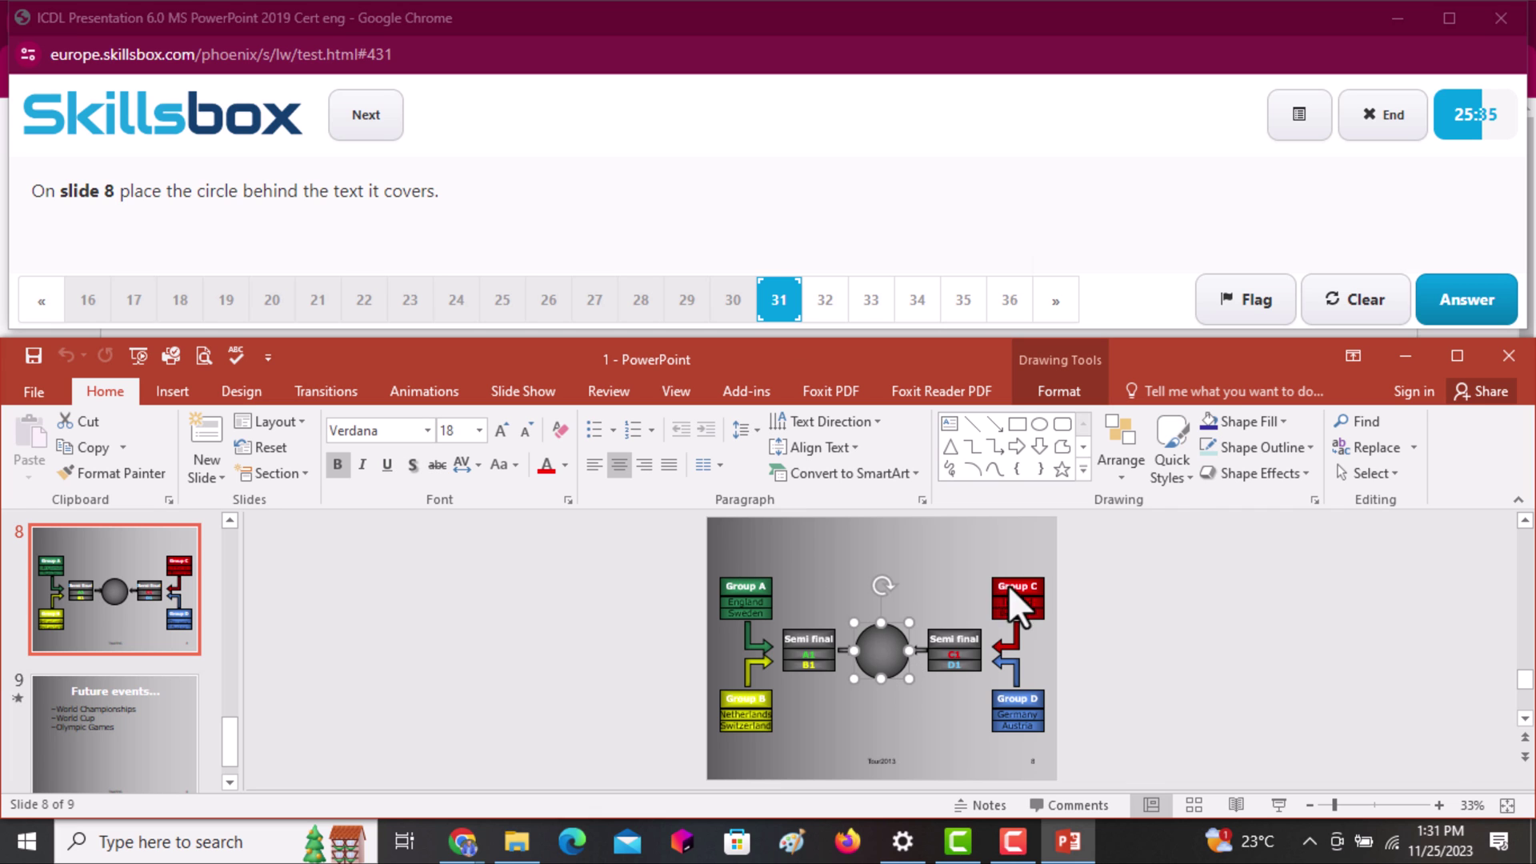
{"action": "left_click", "coordinate": [1060, 392]}
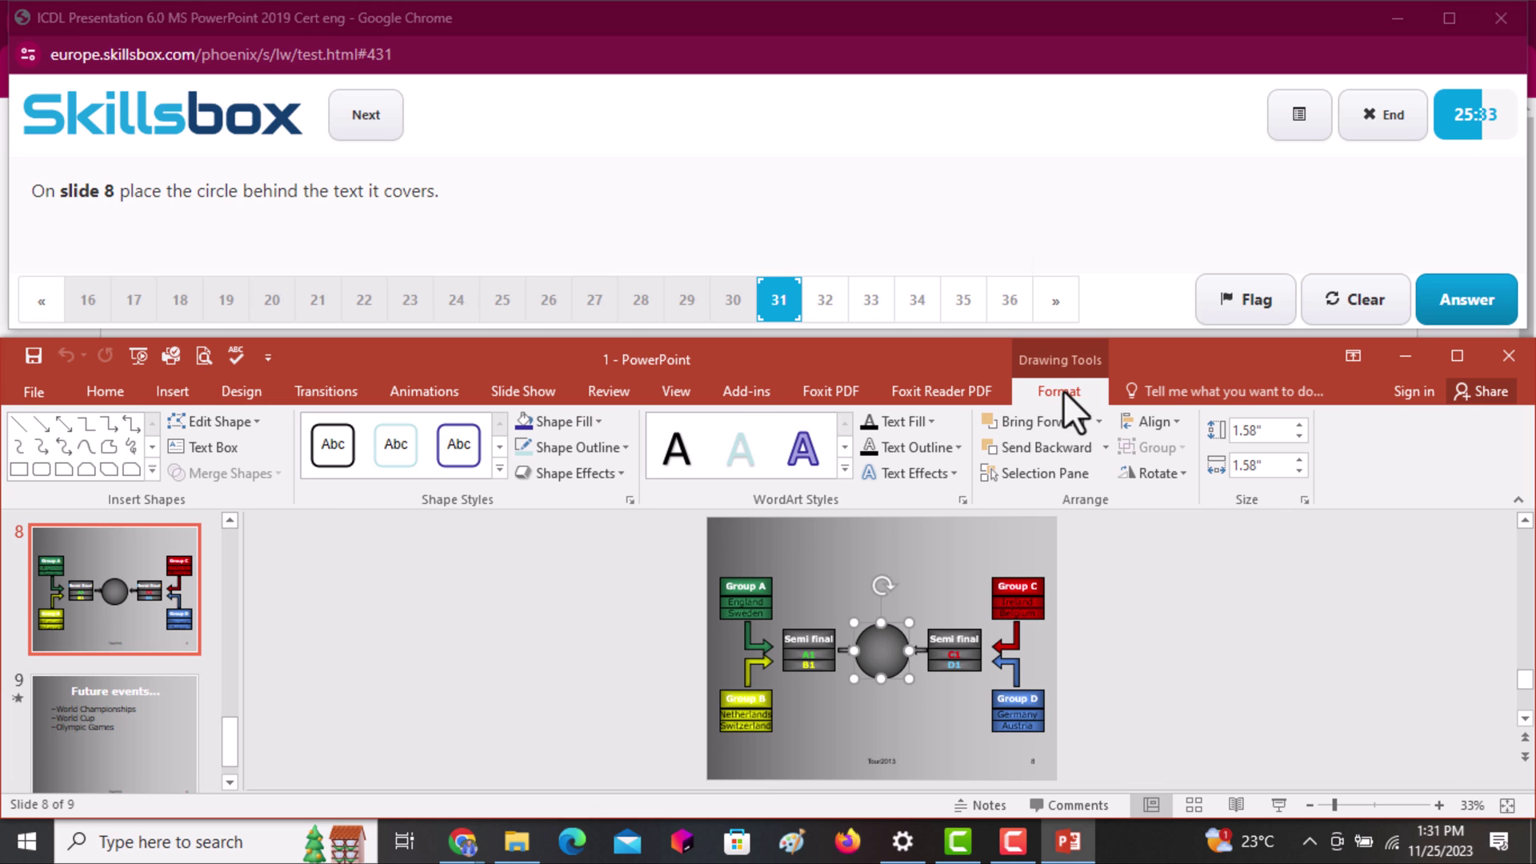
{"action": "left_click", "coordinate": [1106, 450]}
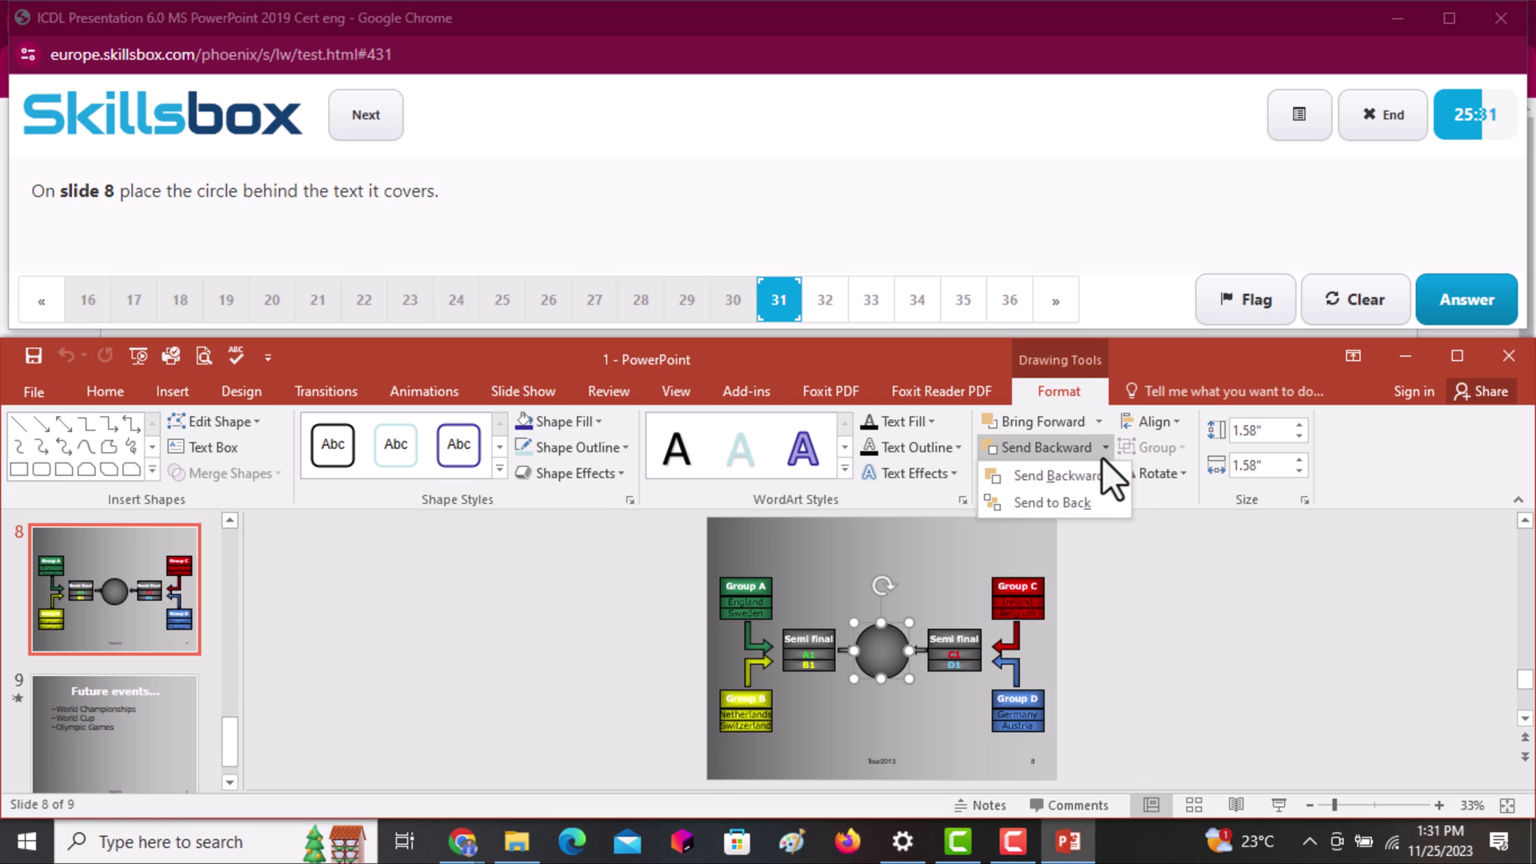
{"action": "left_click", "coordinate": [1072, 505]}
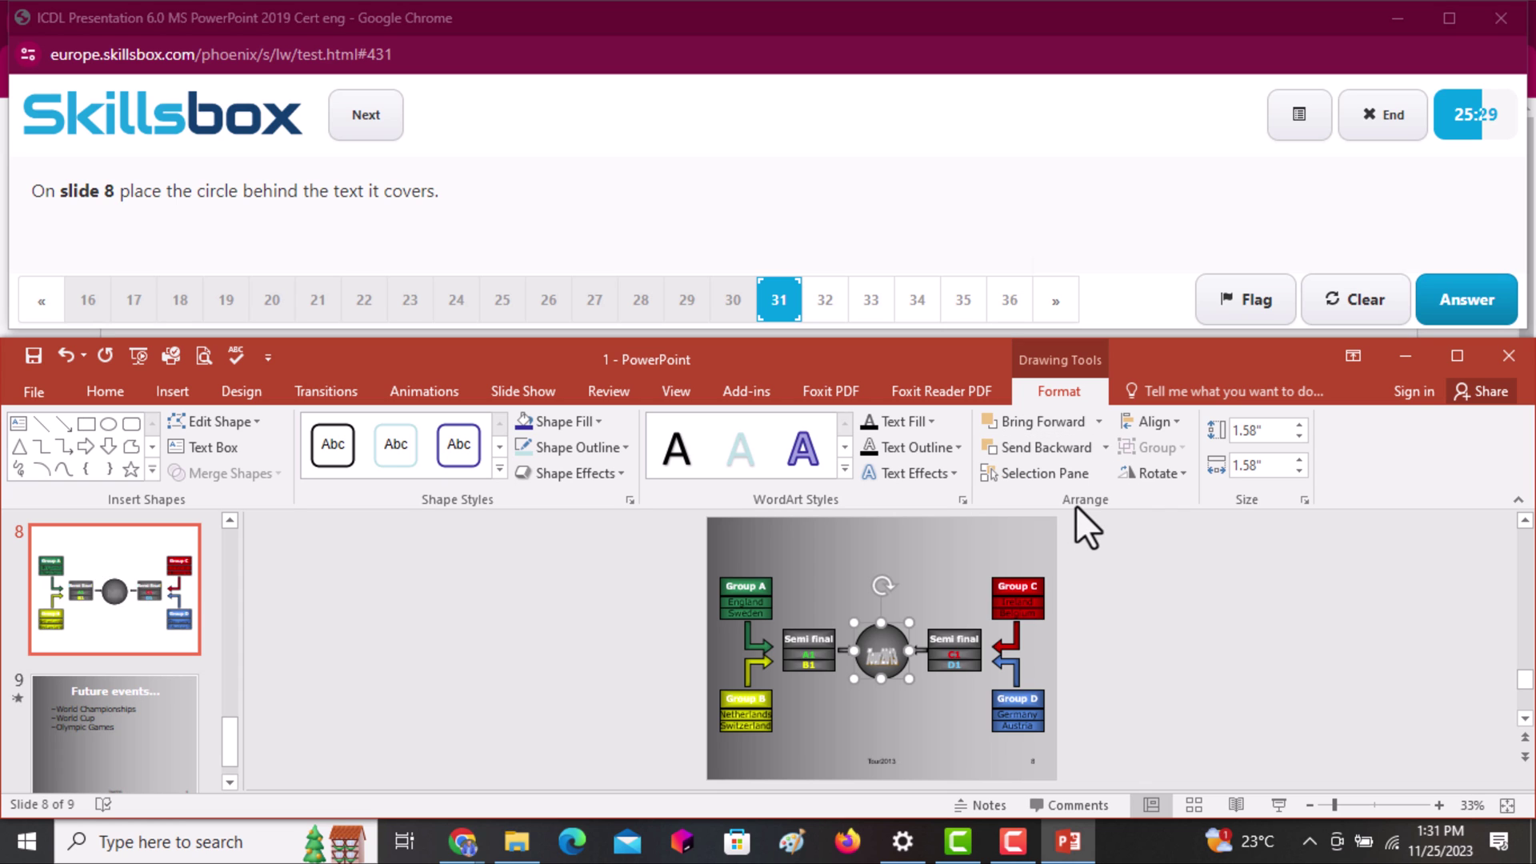
{"action": "left_click", "coordinate": [1470, 310]}
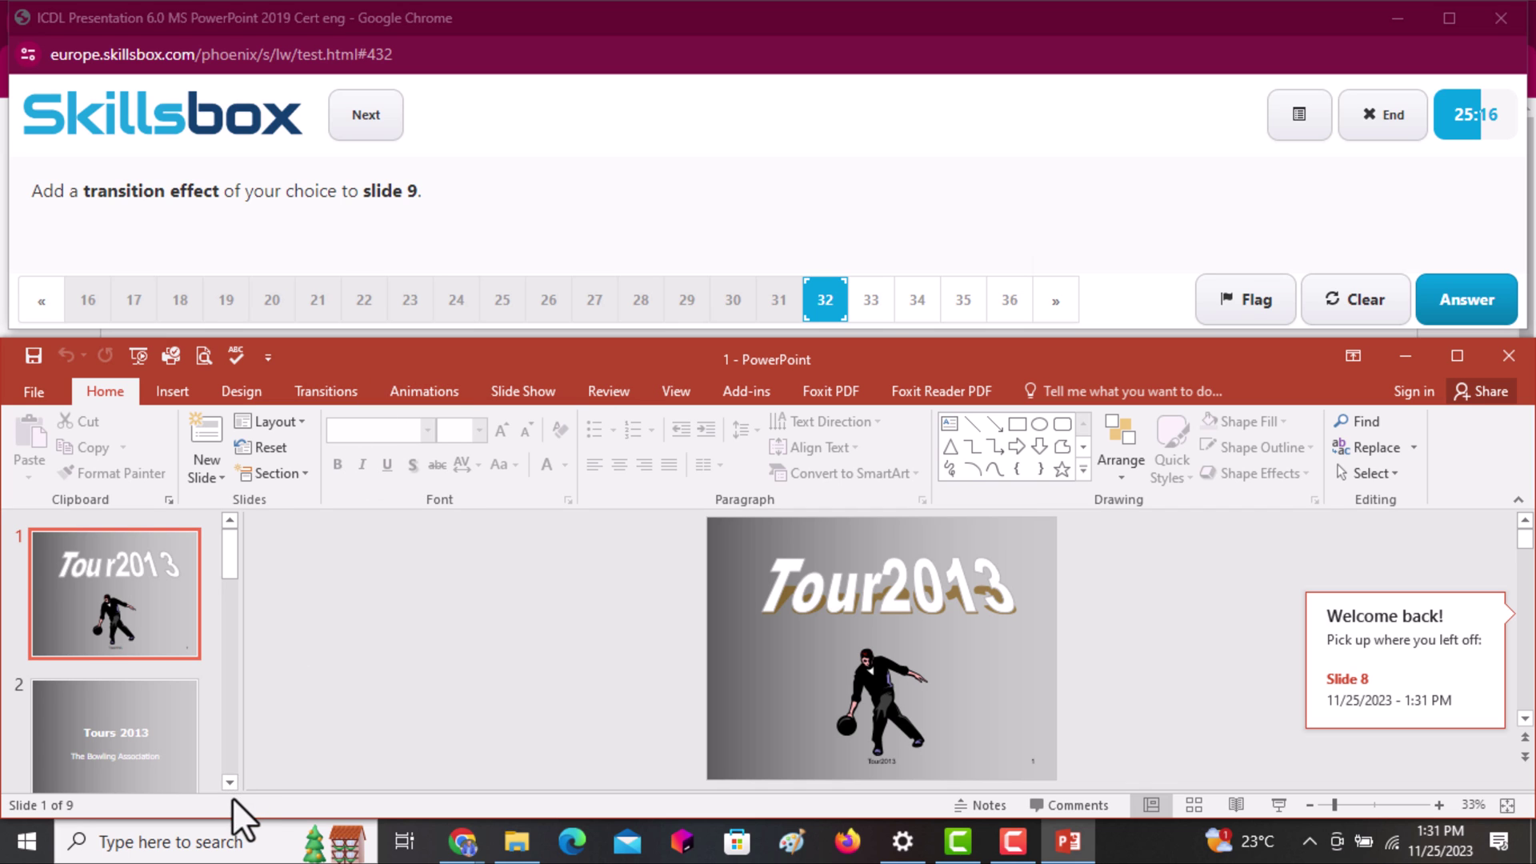
Apply the Curtains transition to slide 9 and submit the answer
{"action": "scroll", "coordinate": [233, 796], "scroll_direction": "down", "scroll_amount": 5}
{"action": "scroll", "coordinate": [234, 794], "scroll_direction": "down", "scroll_amount": 2}
{"action": "scroll", "coordinate": [231, 792], "scroll_direction": "down", "scroll_amount": 3}
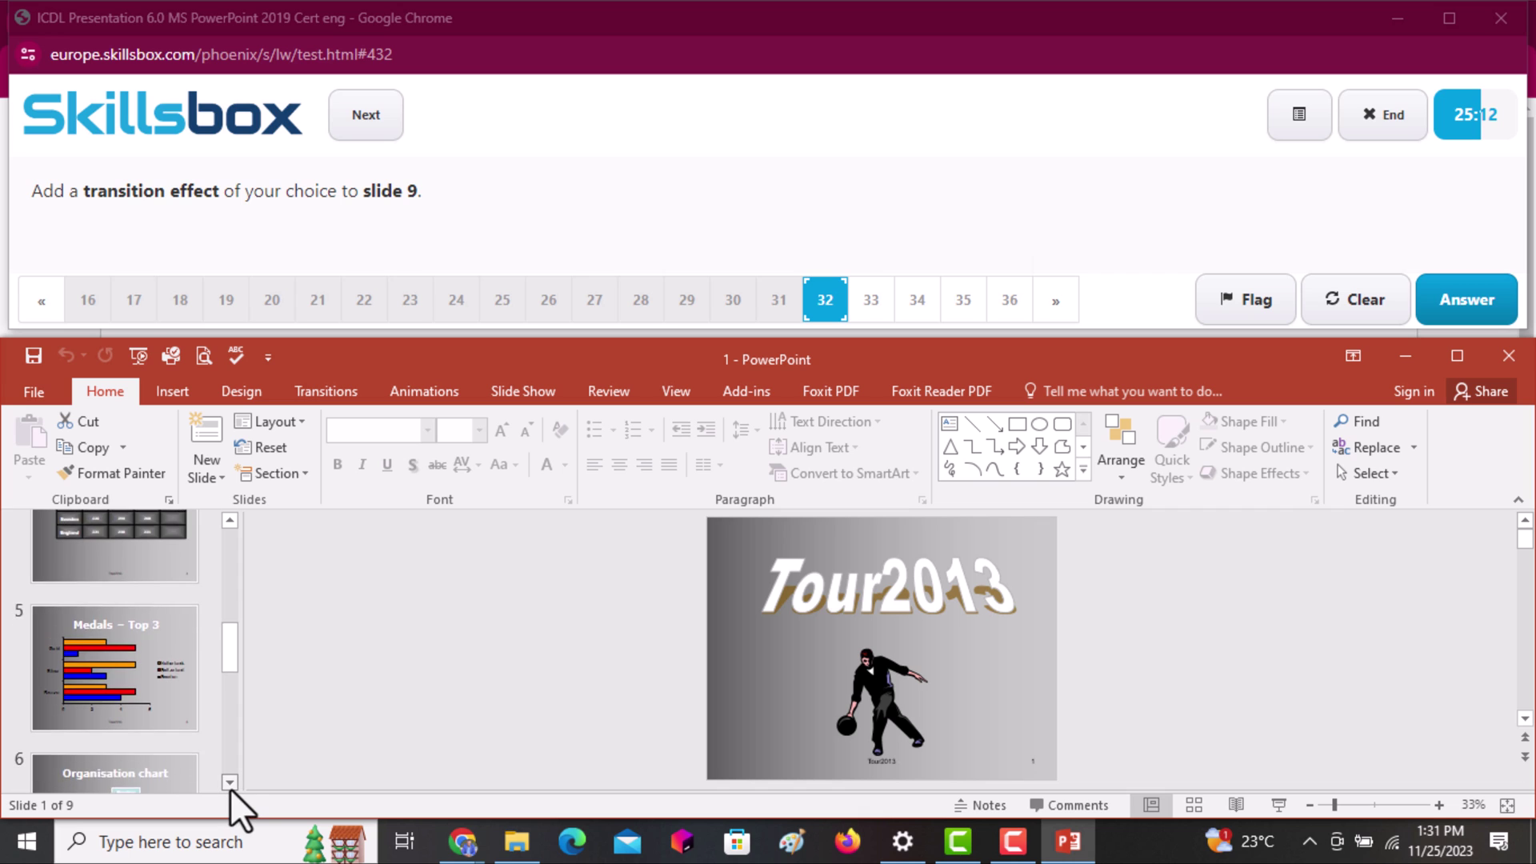
{"action": "scroll", "coordinate": [232, 790], "scroll_direction": "down", "scroll_amount": 5}
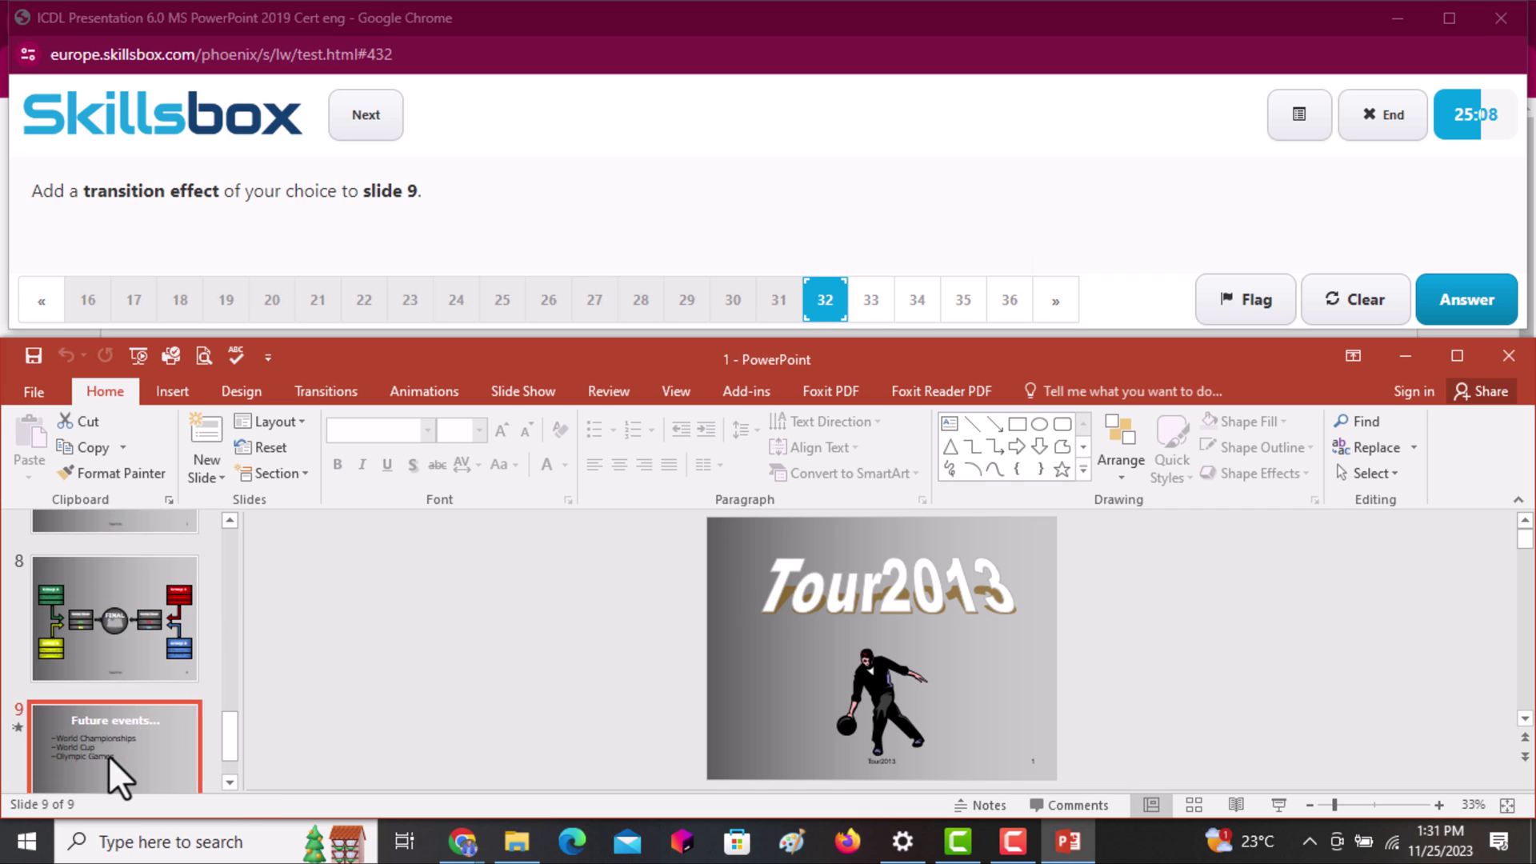
{"action": "left_click", "coordinate": [113, 771]}
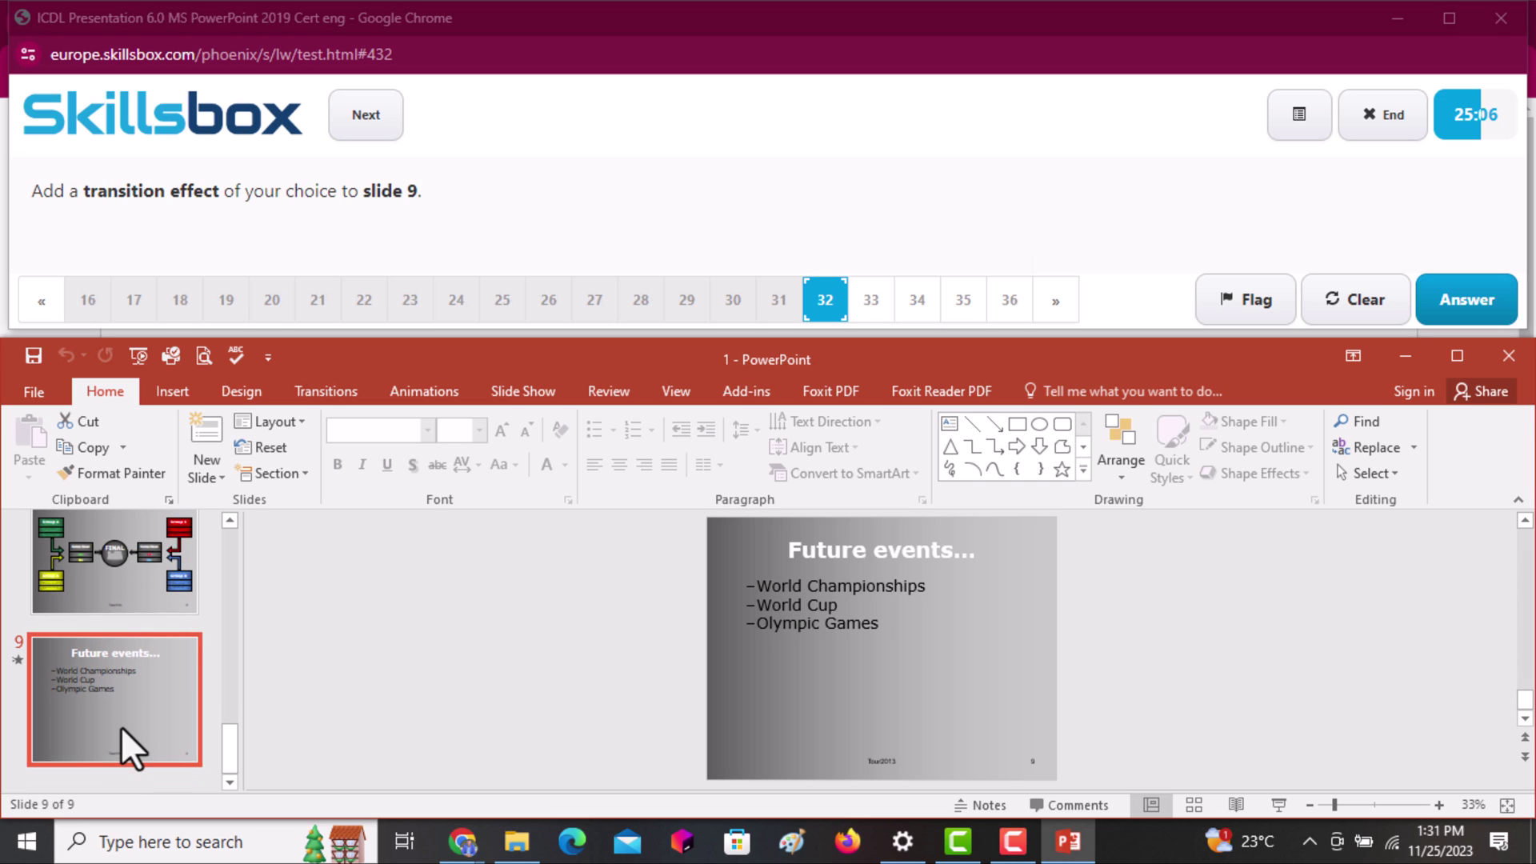
{"action": "left_click", "coordinate": [316, 392]}
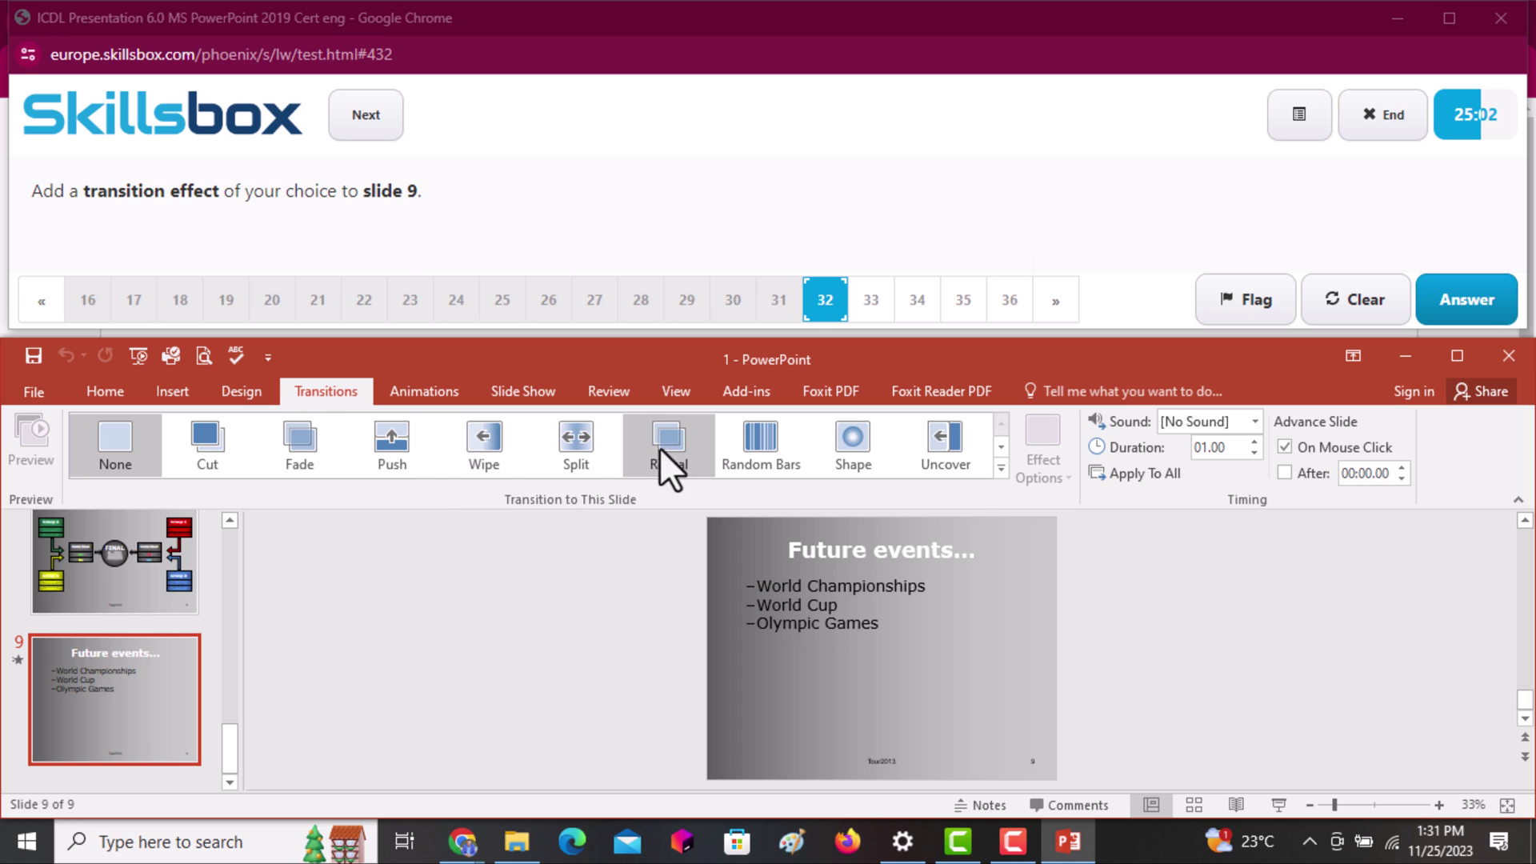
{"action": "left_click", "coordinate": [1000, 471]}
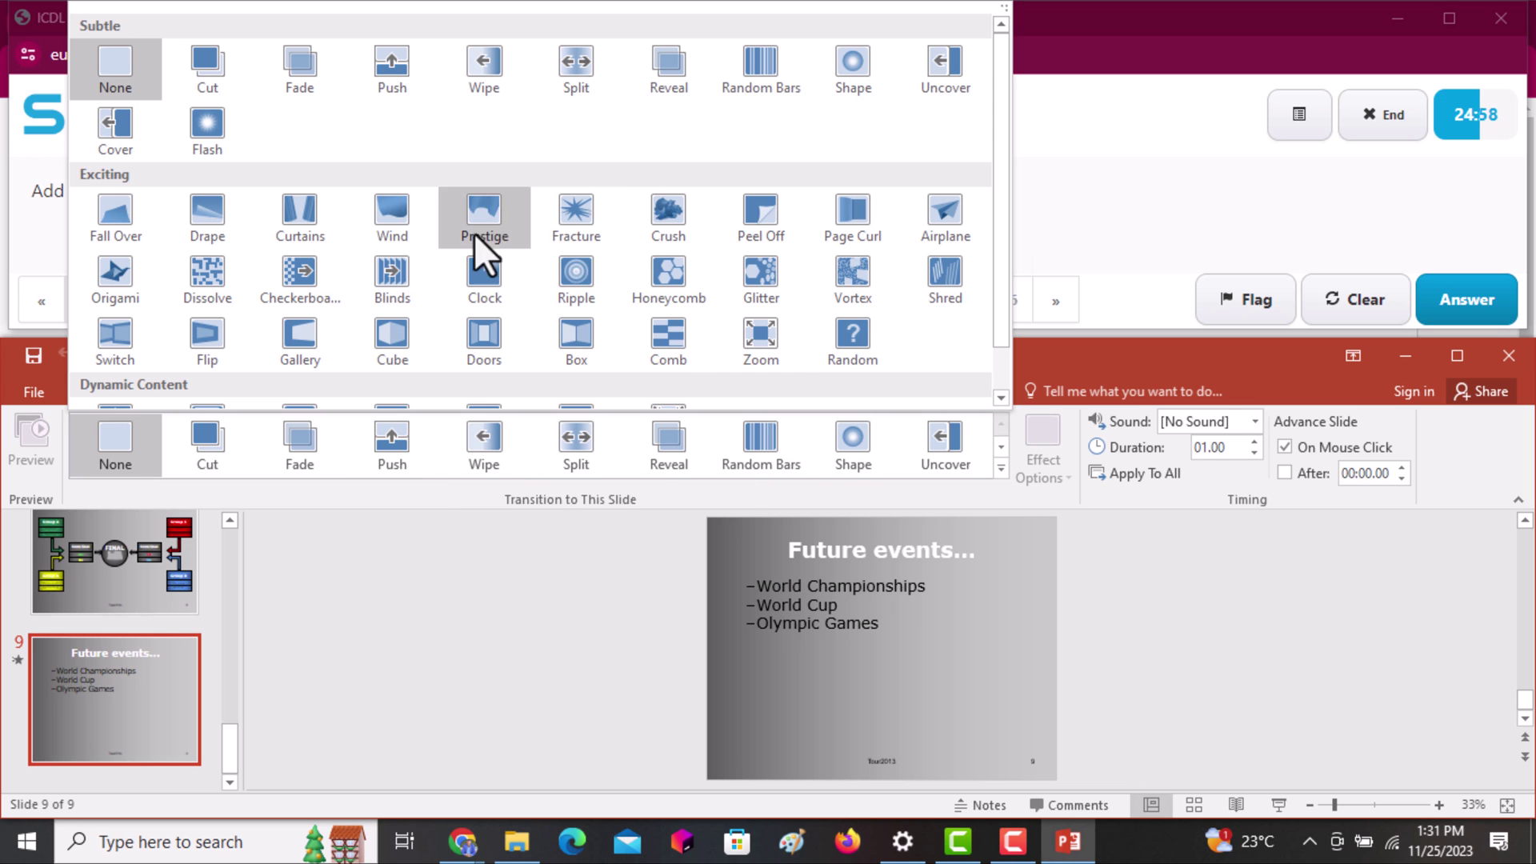
{"action": "left_click", "coordinate": [305, 240]}
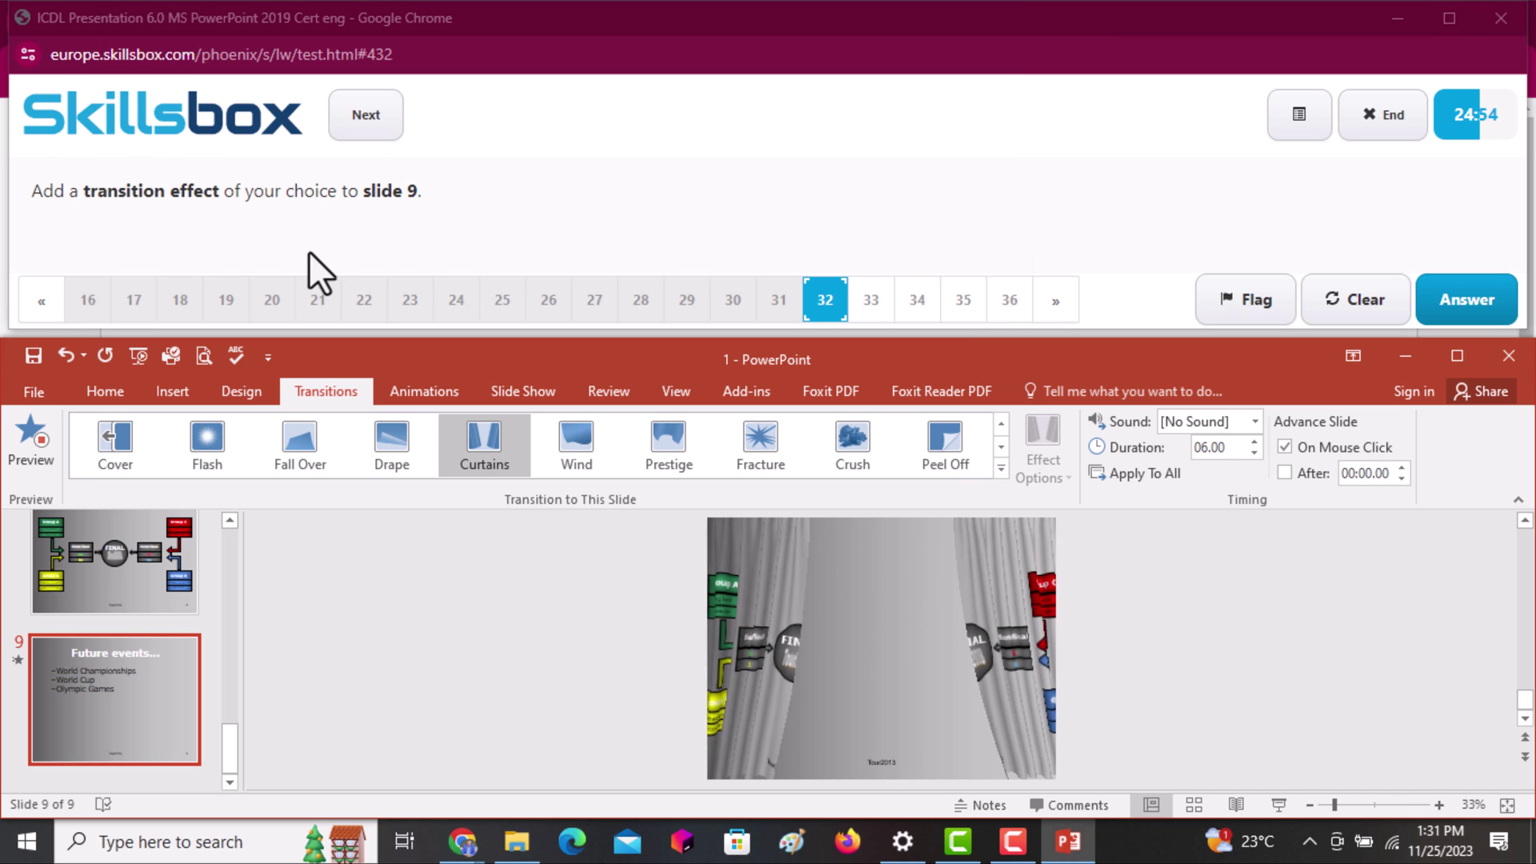
{"action": "left_click", "coordinate": [1469, 302]}
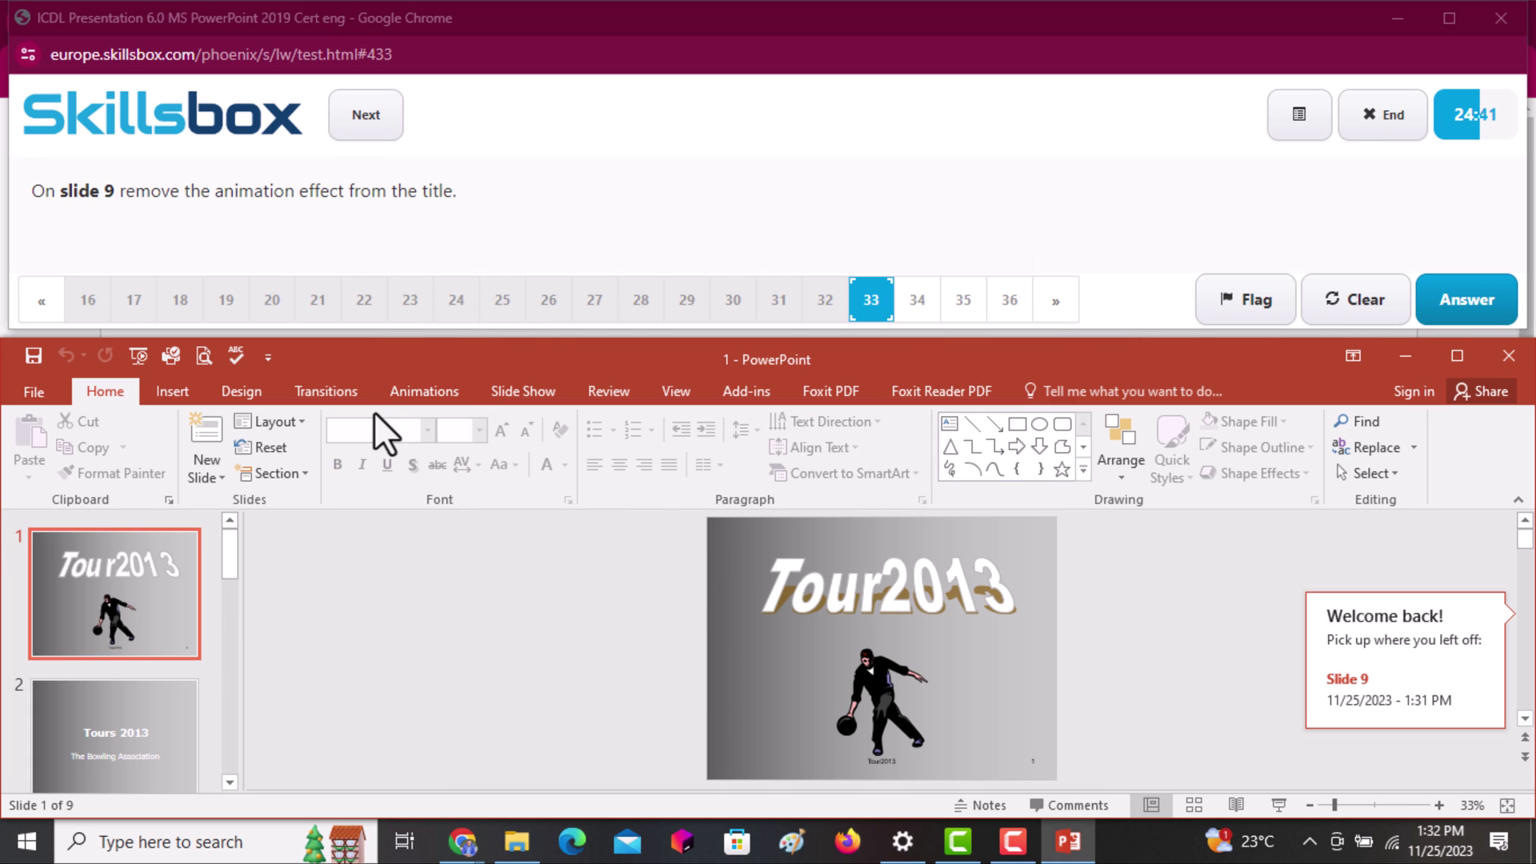
Remove the animation effect from the title "Future events..." on slide 9 and submit the answer
{"action": "left_click", "coordinate": [416, 403]}
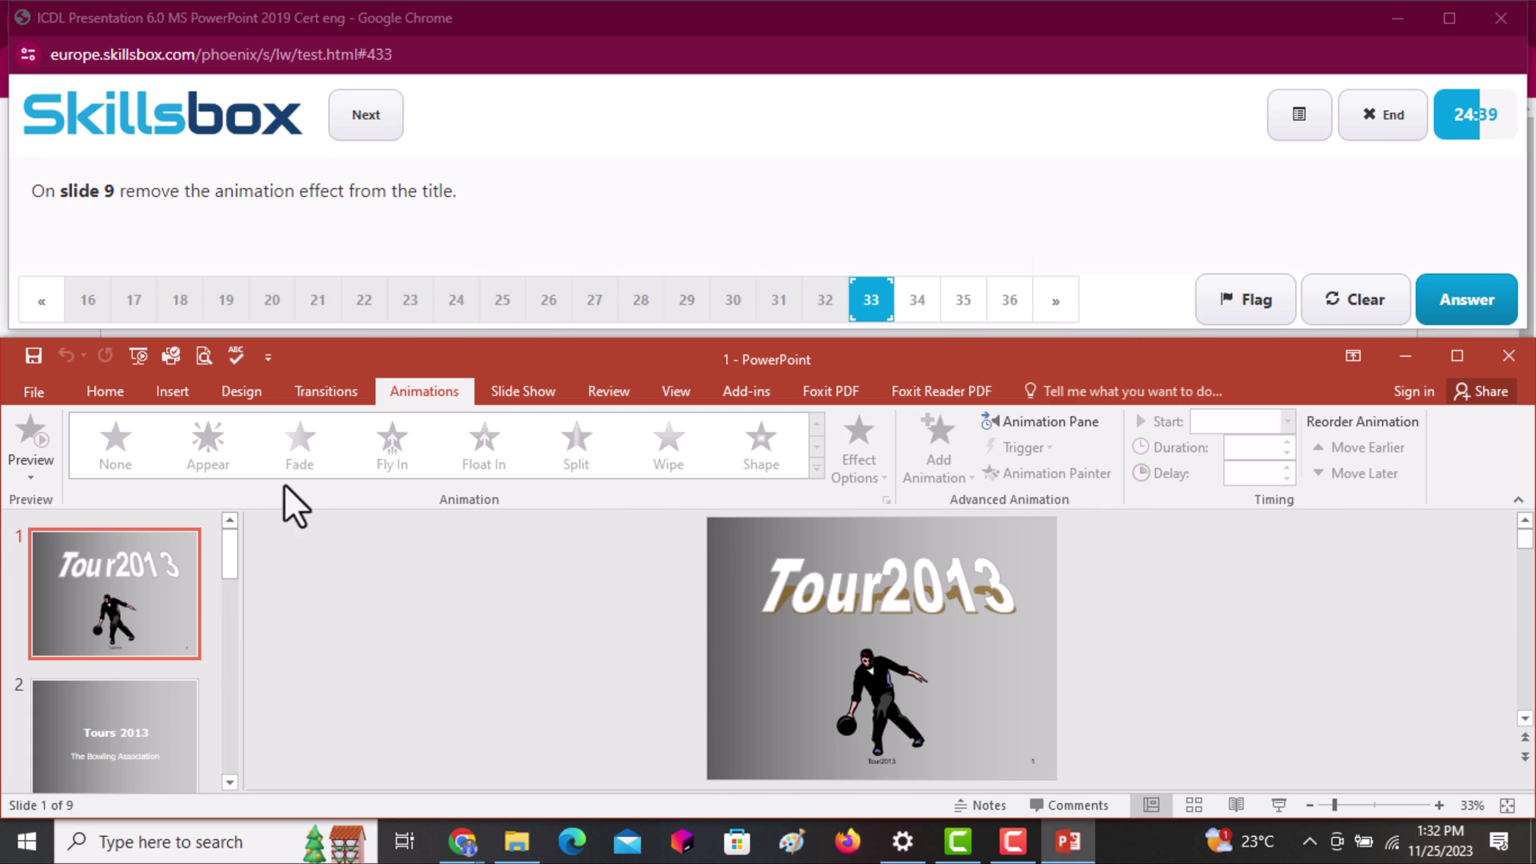
{"action": "scroll", "coordinate": [229, 776], "scroll_direction": "down", "scroll_amount": 4}
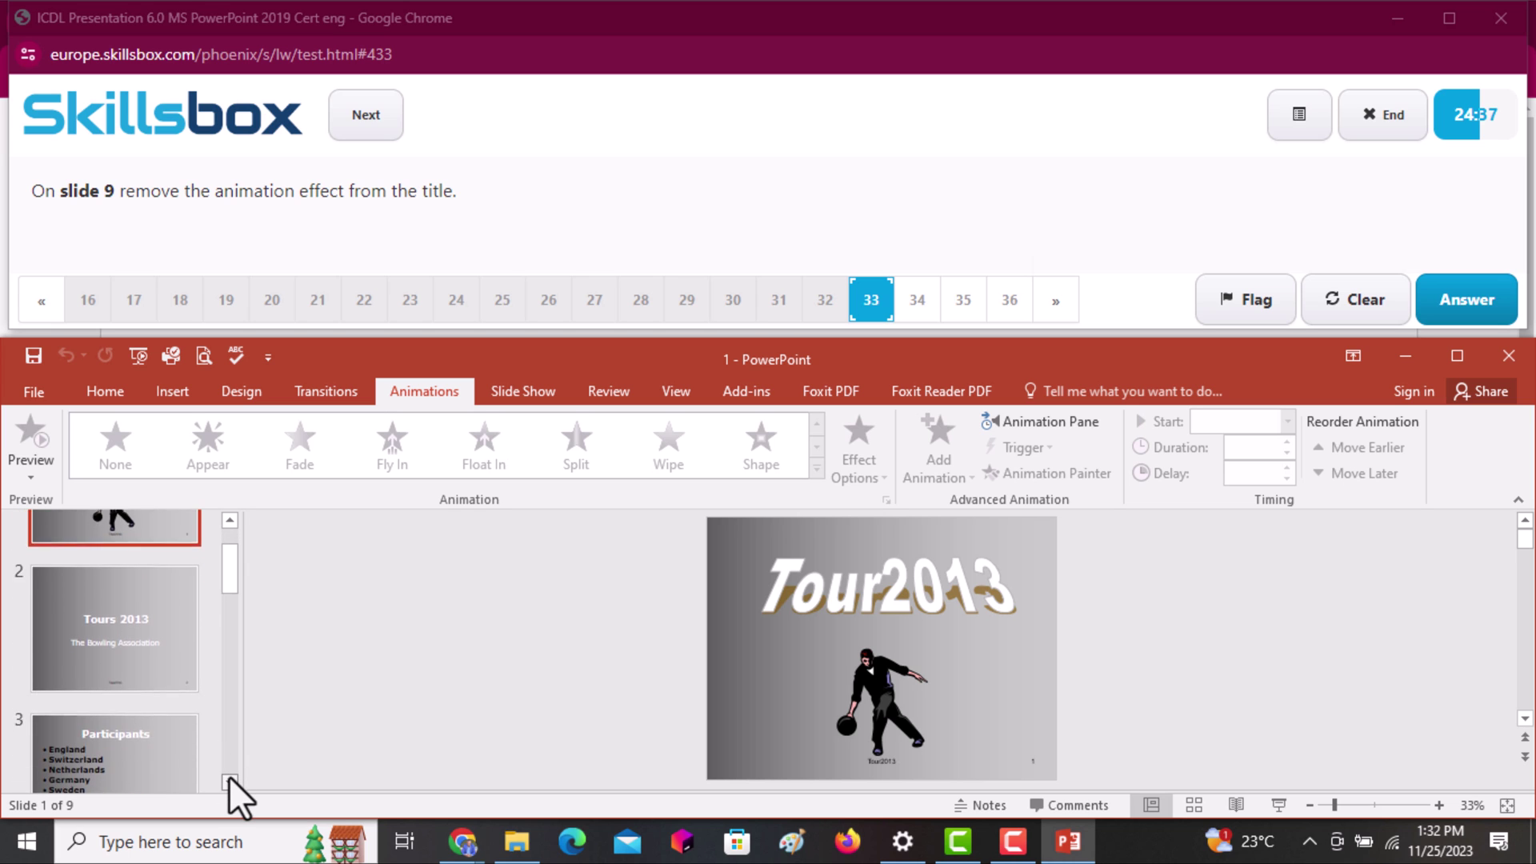
{"action": "scroll", "coordinate": [229, 776], "scroll_direction": "down", "scroll_amount": 10}
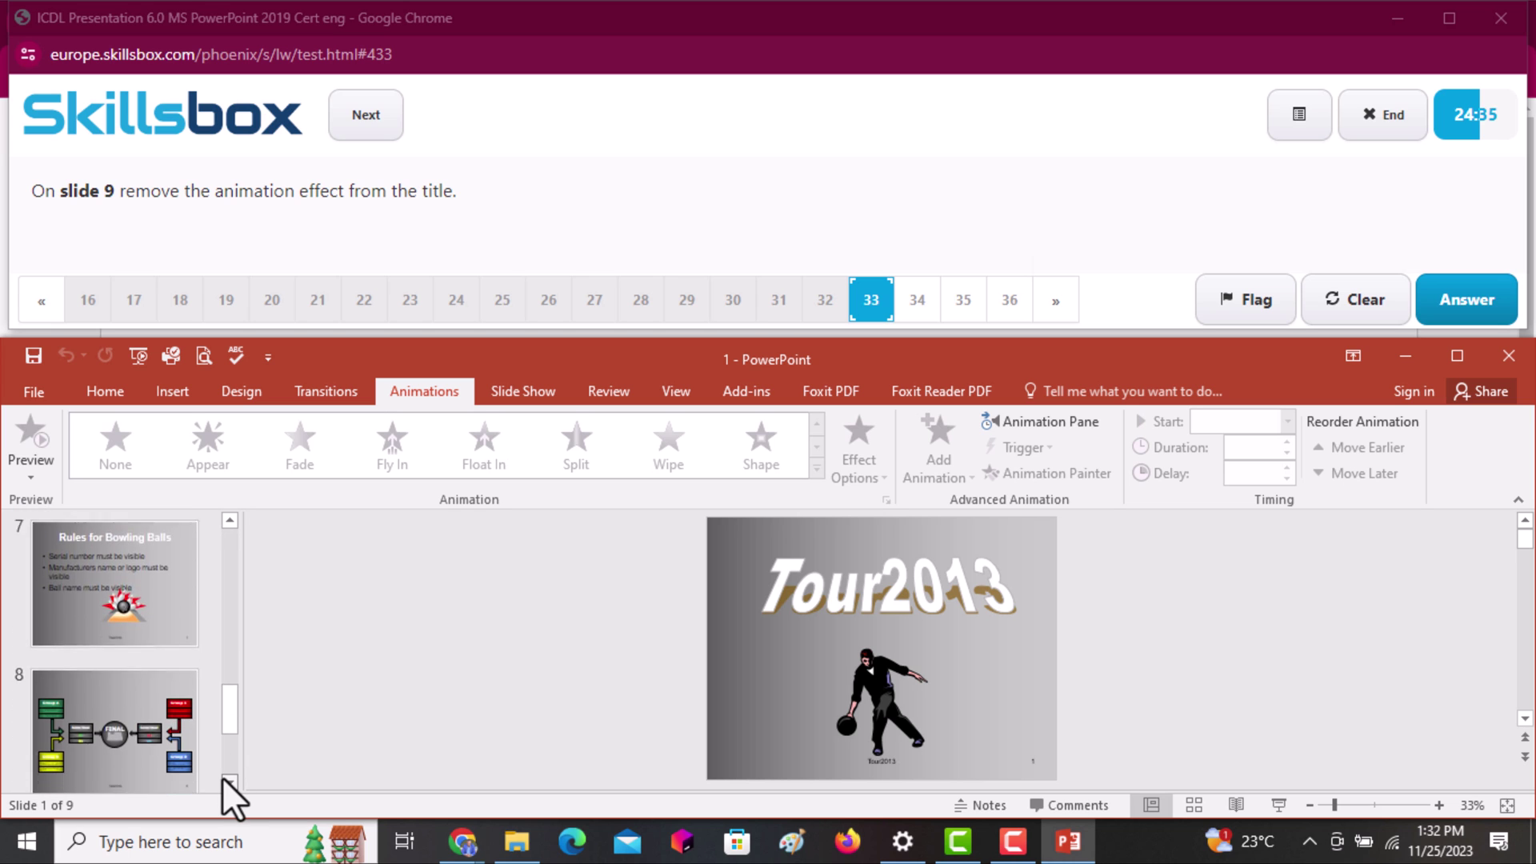
{"action": "left_click", "coordinate": [139, 736]}
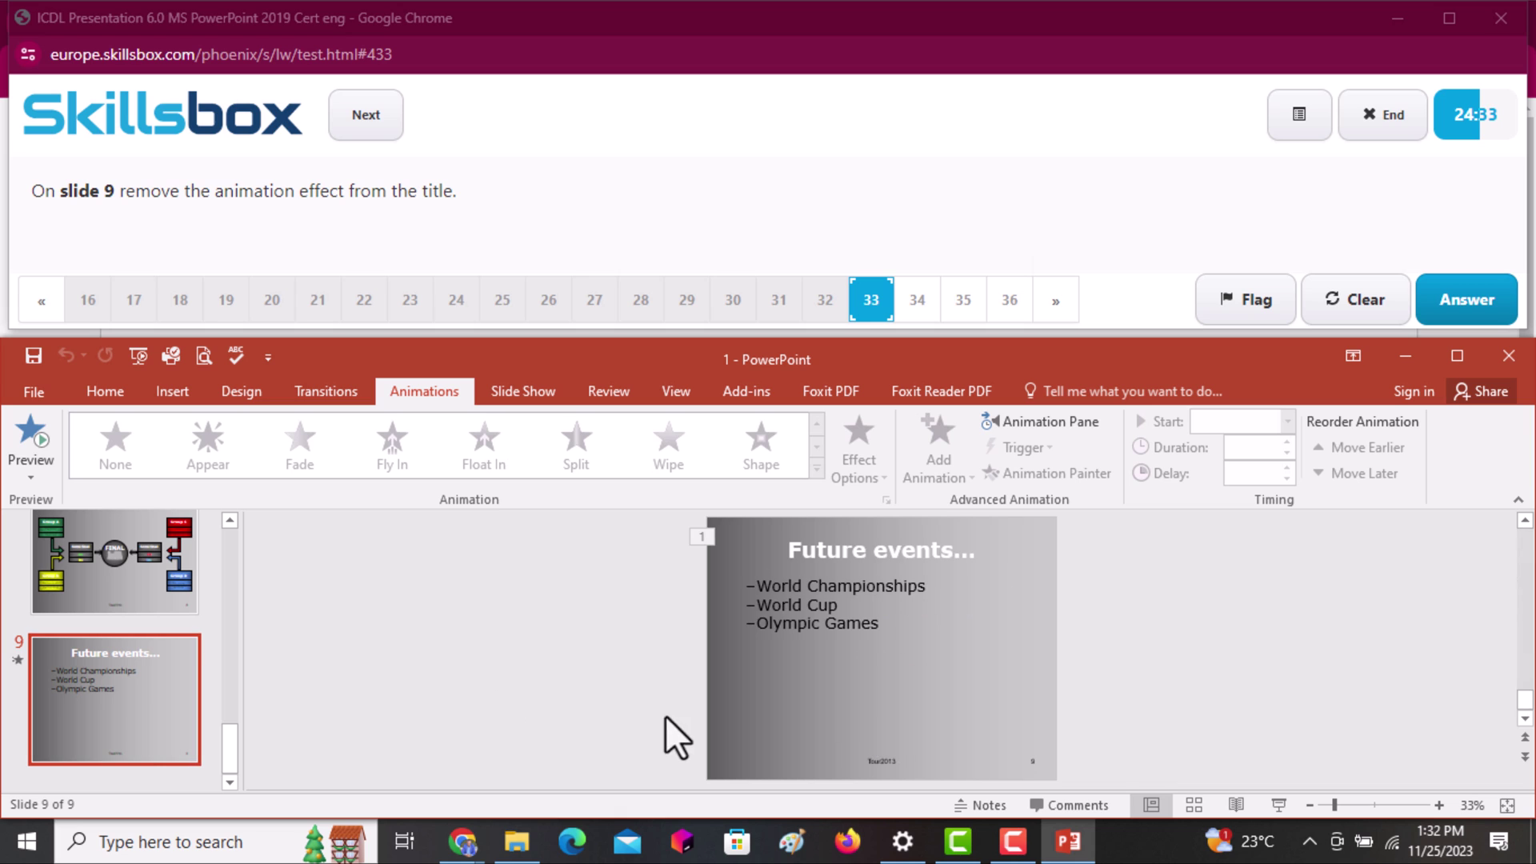
{"action": "left_click", "coordinate": [860, 552]}
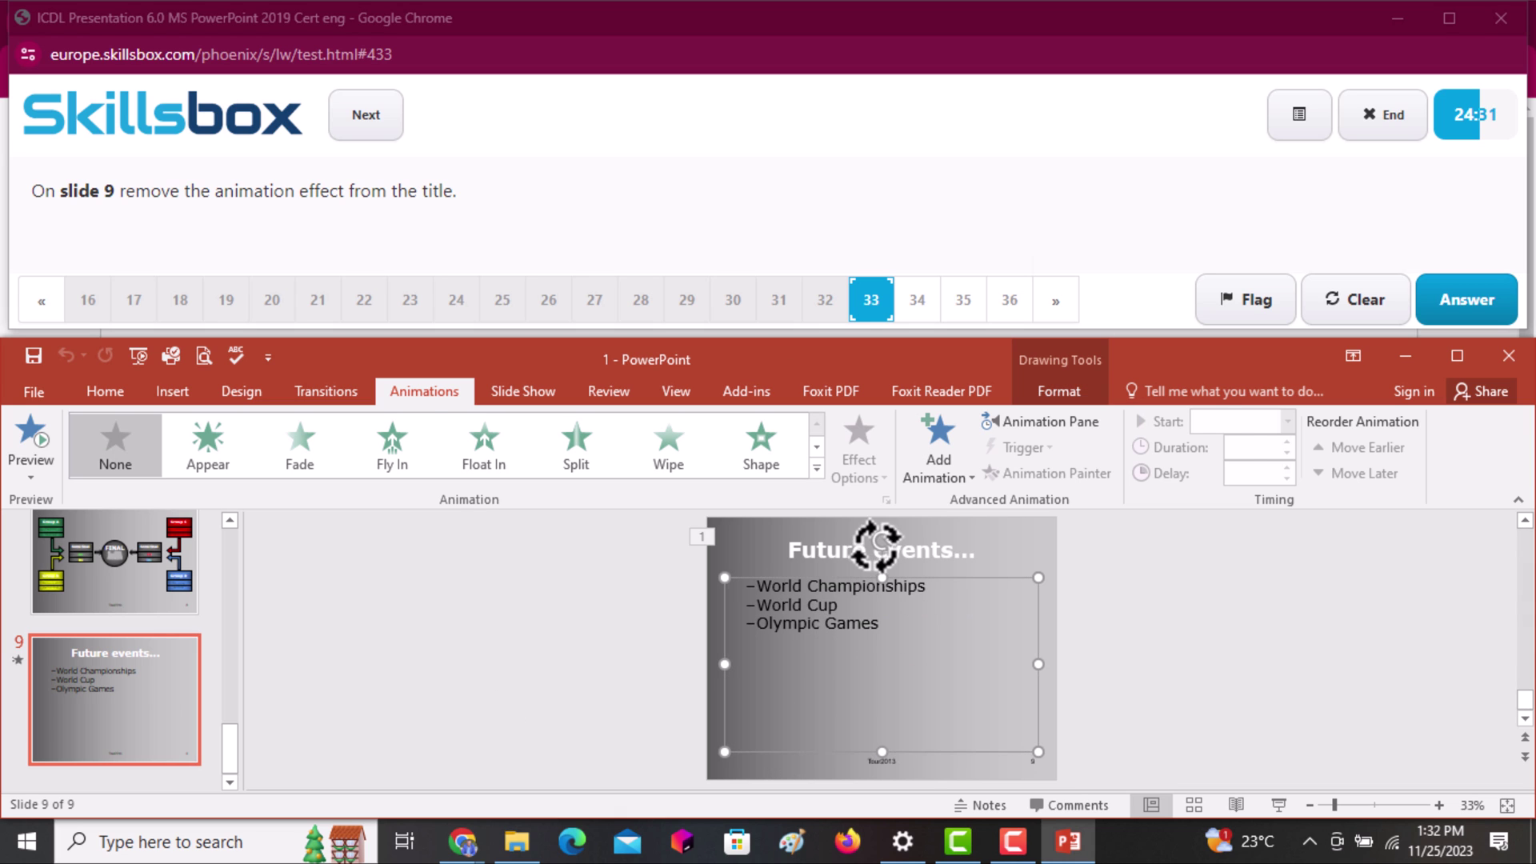
{"action": "left_click_drag", "start_coordinate": [995, 566], "coordinate": [787, 551]}
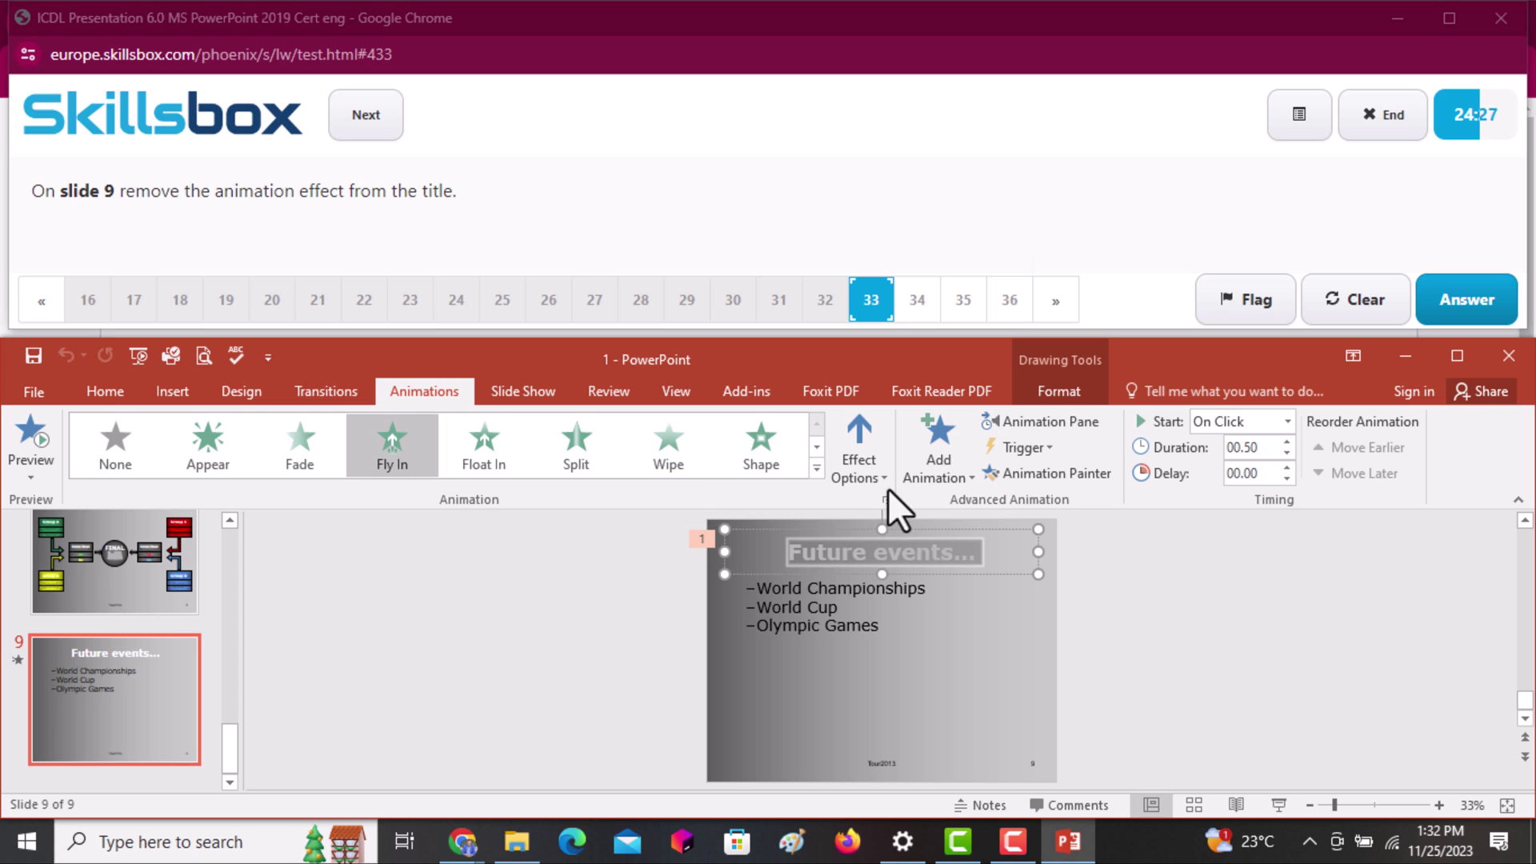
{"action": "left_click", "coordinate": [116, 449]}
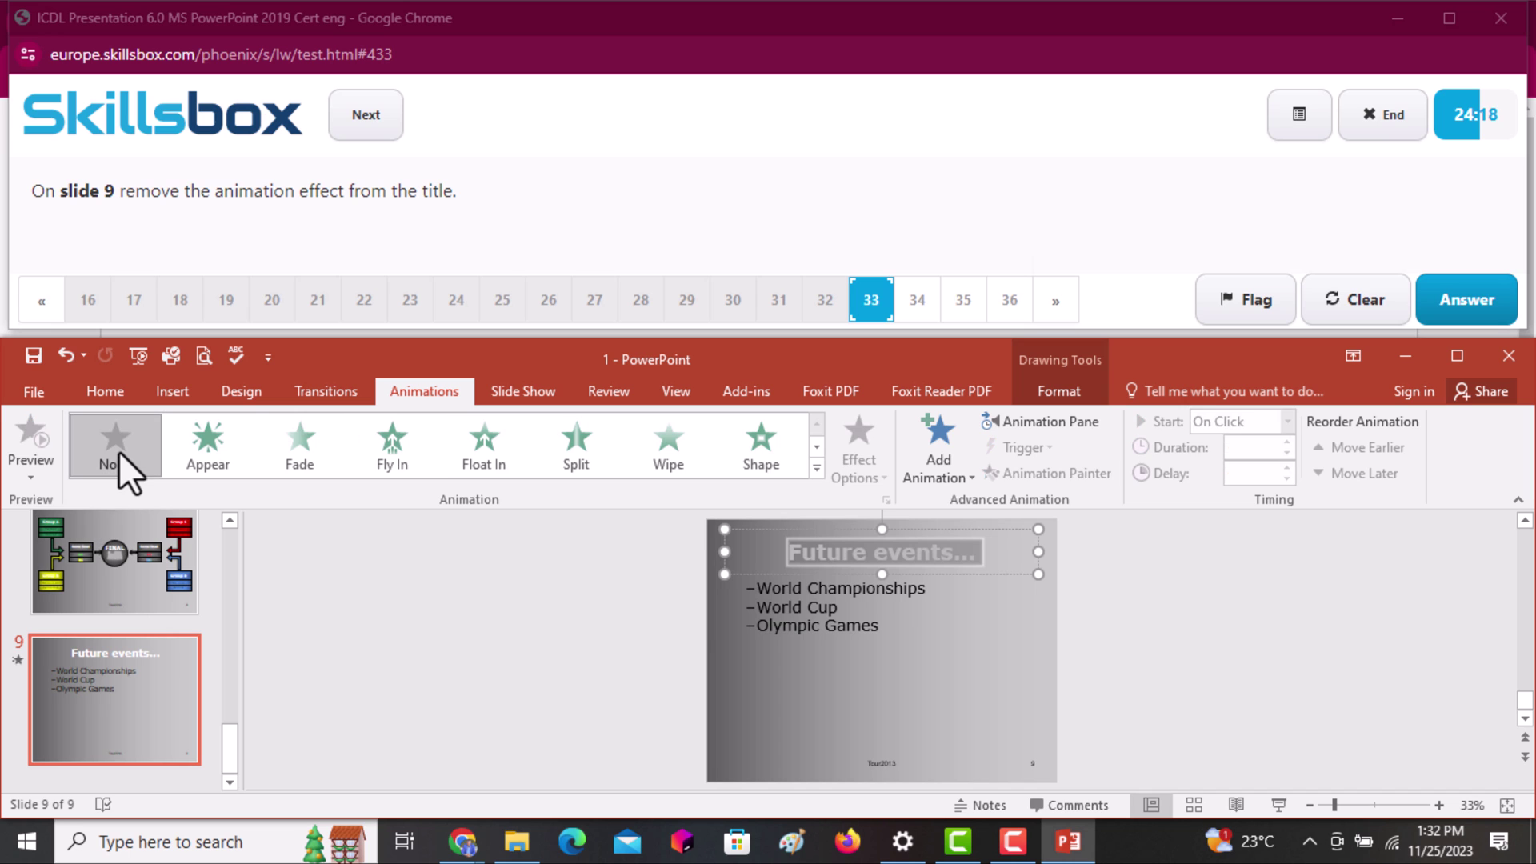
{"action": "left_click", "coordinate": [1467, 302]}
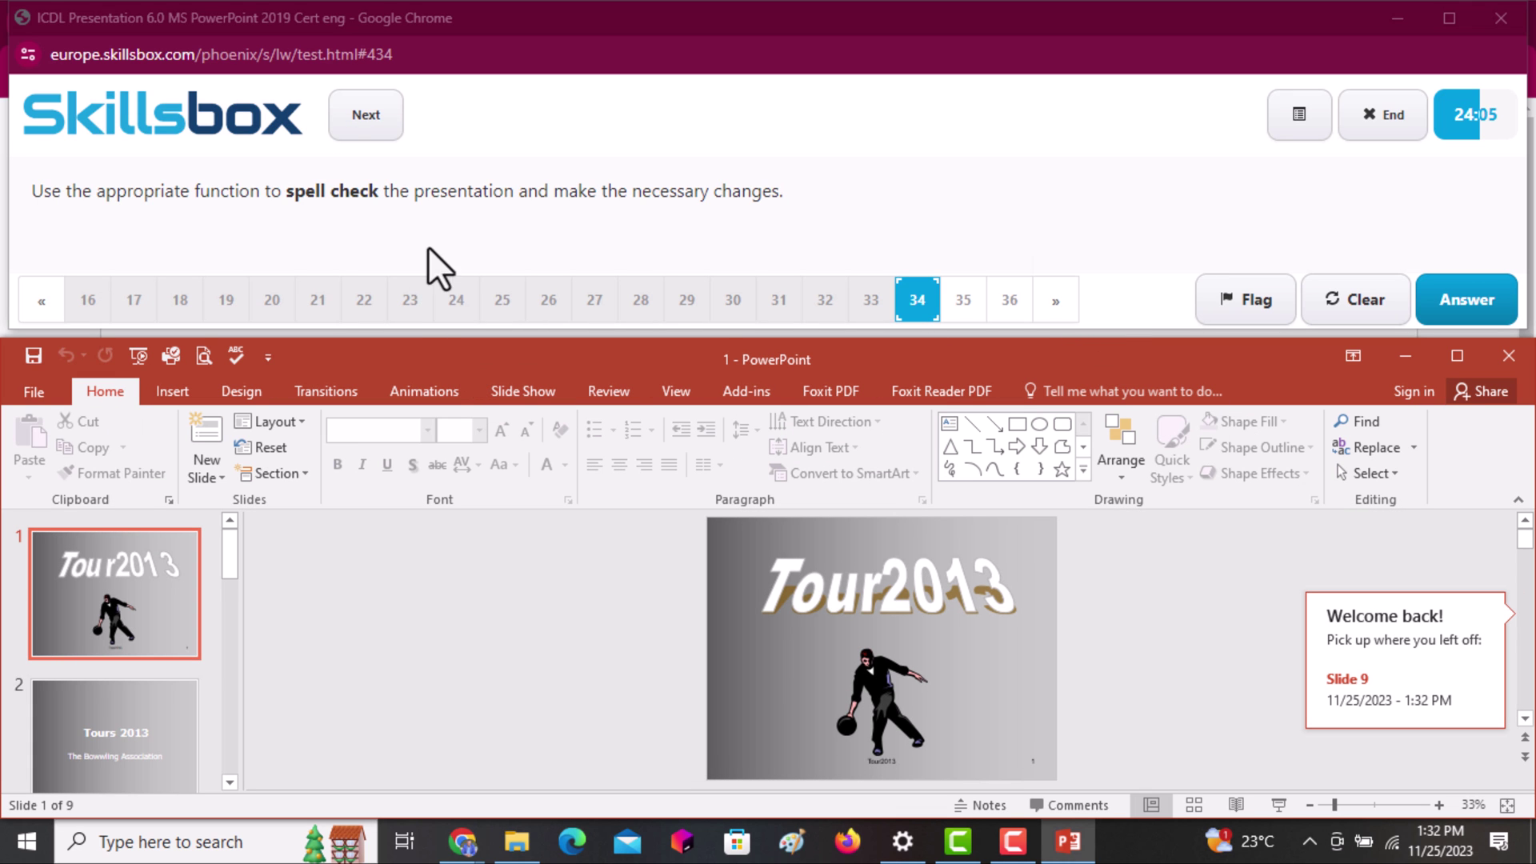
Spell check the presentation, accepting the corrections Bowling on slide 2, Results on slide 4 and or on slide 7, and submit the answer
{"action": "left_click", "coordinate": [620, 390]}
{"action": "left_click", "coordinate": [39, 458]}
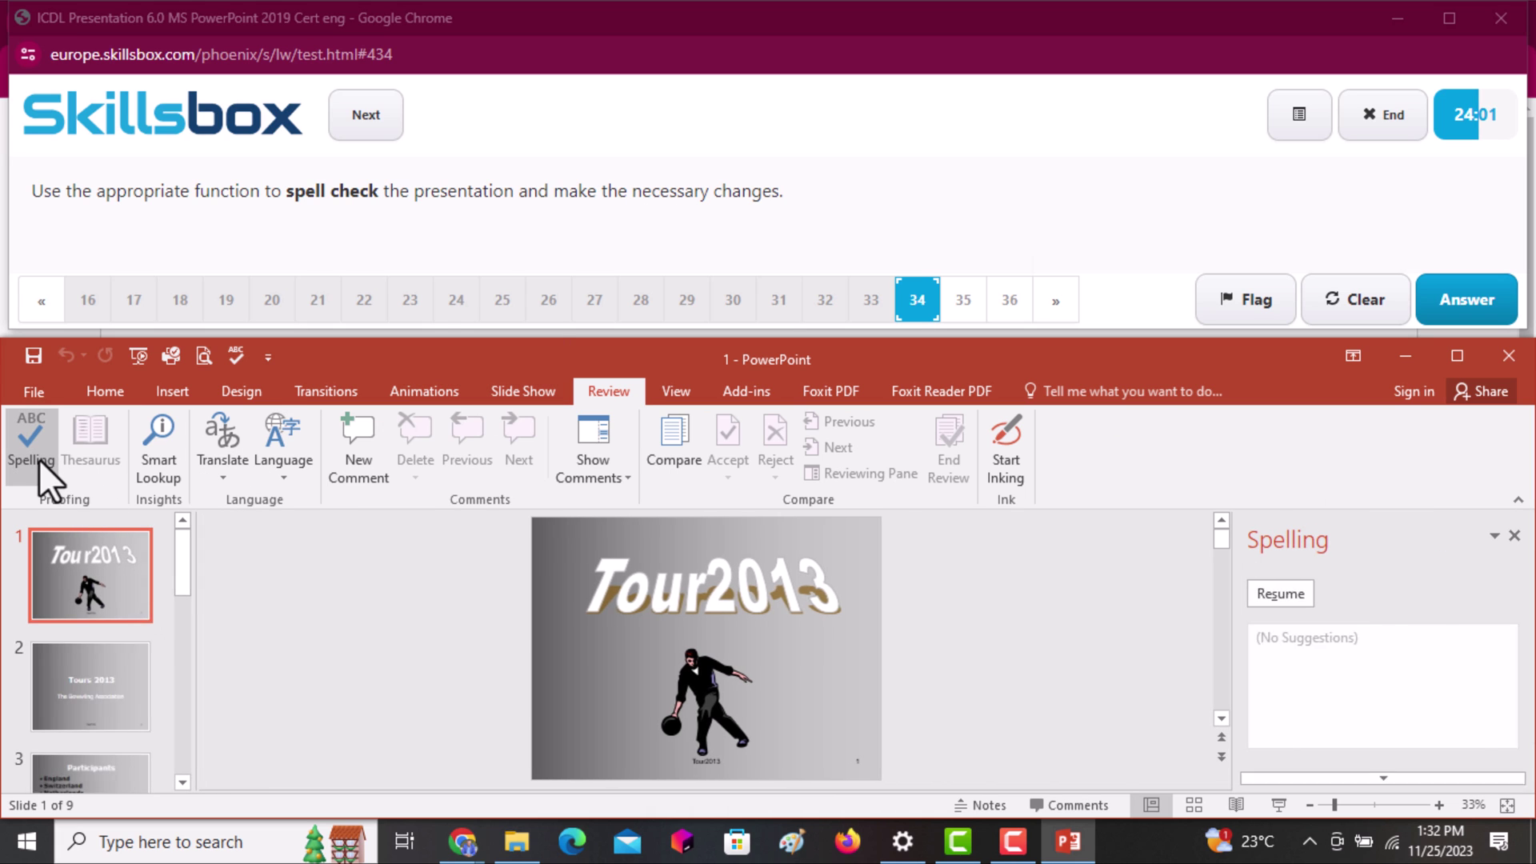
{"action": "scroll", "coordinate": [1284, 764], "scroll_direction": "down", "scroll_amount": 1}
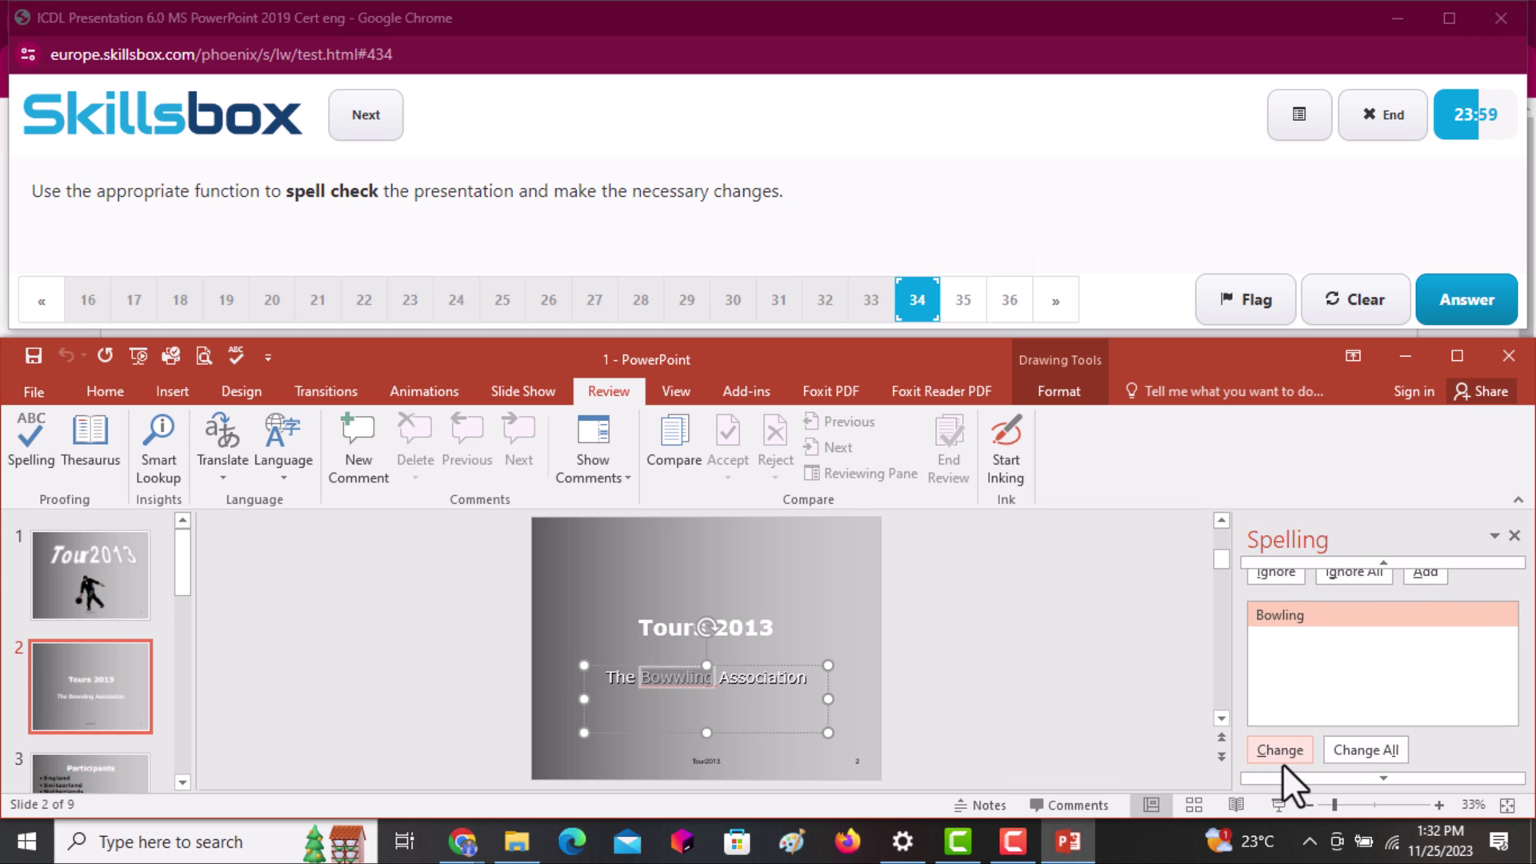
{"action": "left_click", "coordinate": [1280, 751]}
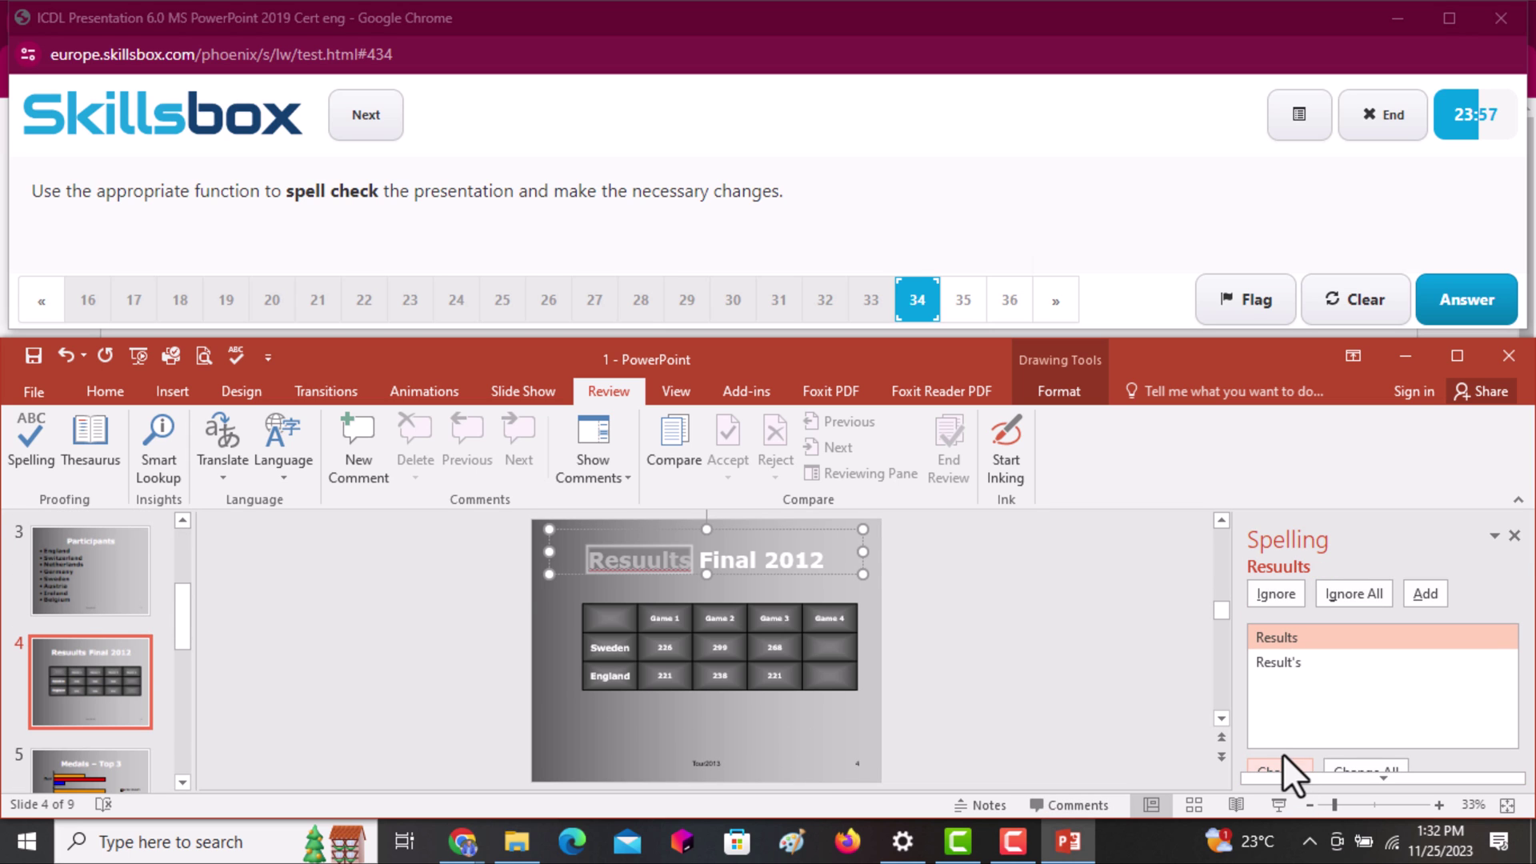
{"action": "scroll", "coordinate": [1280, 776], "scroll_direction": "down", "scroll_amount": 4}
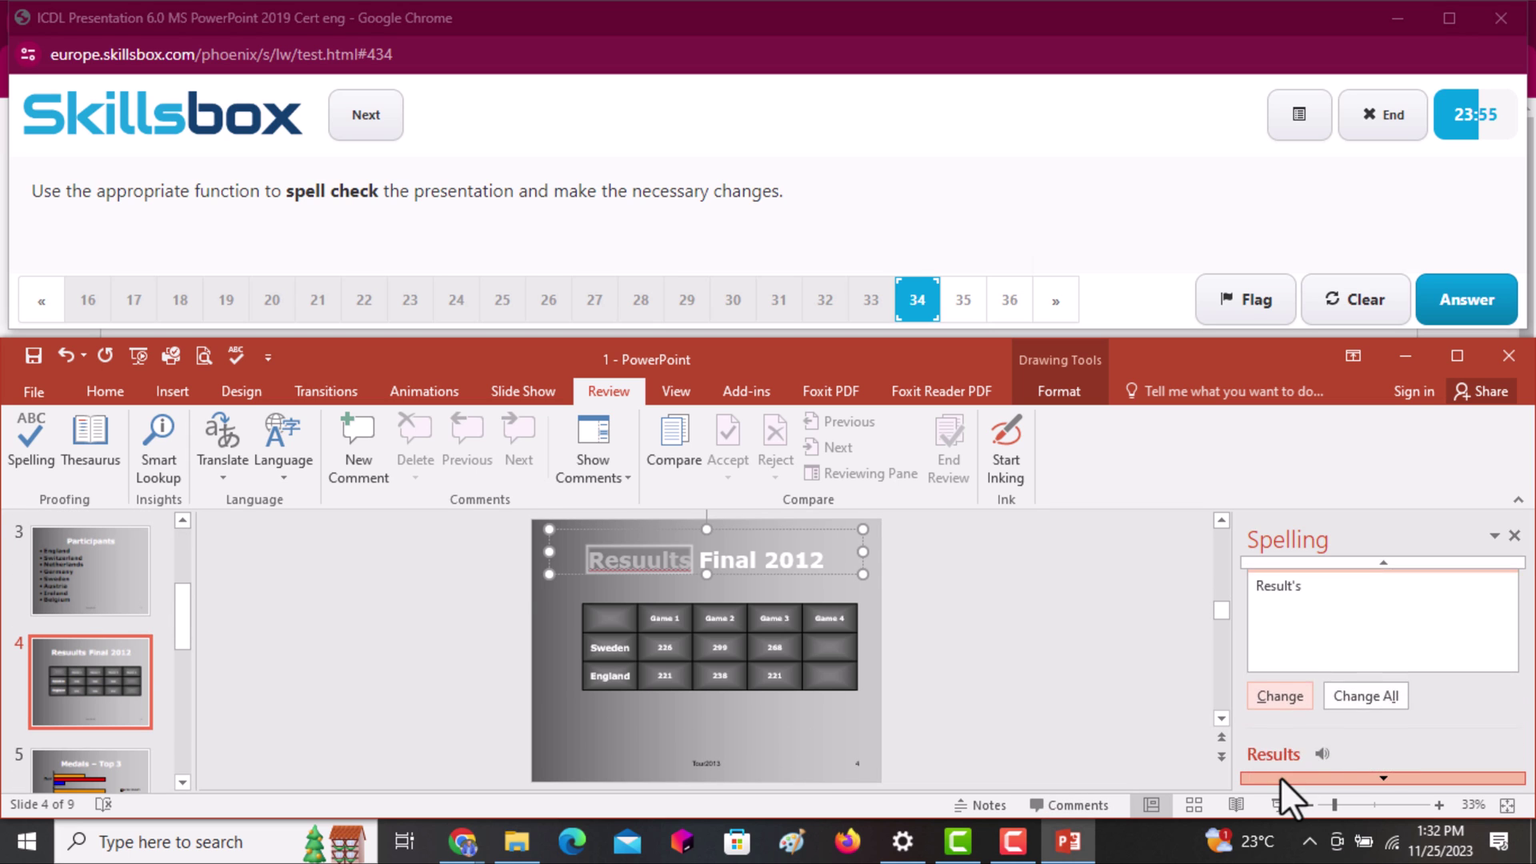
{"action": "left_click", "coordinate": [1278, 646]}
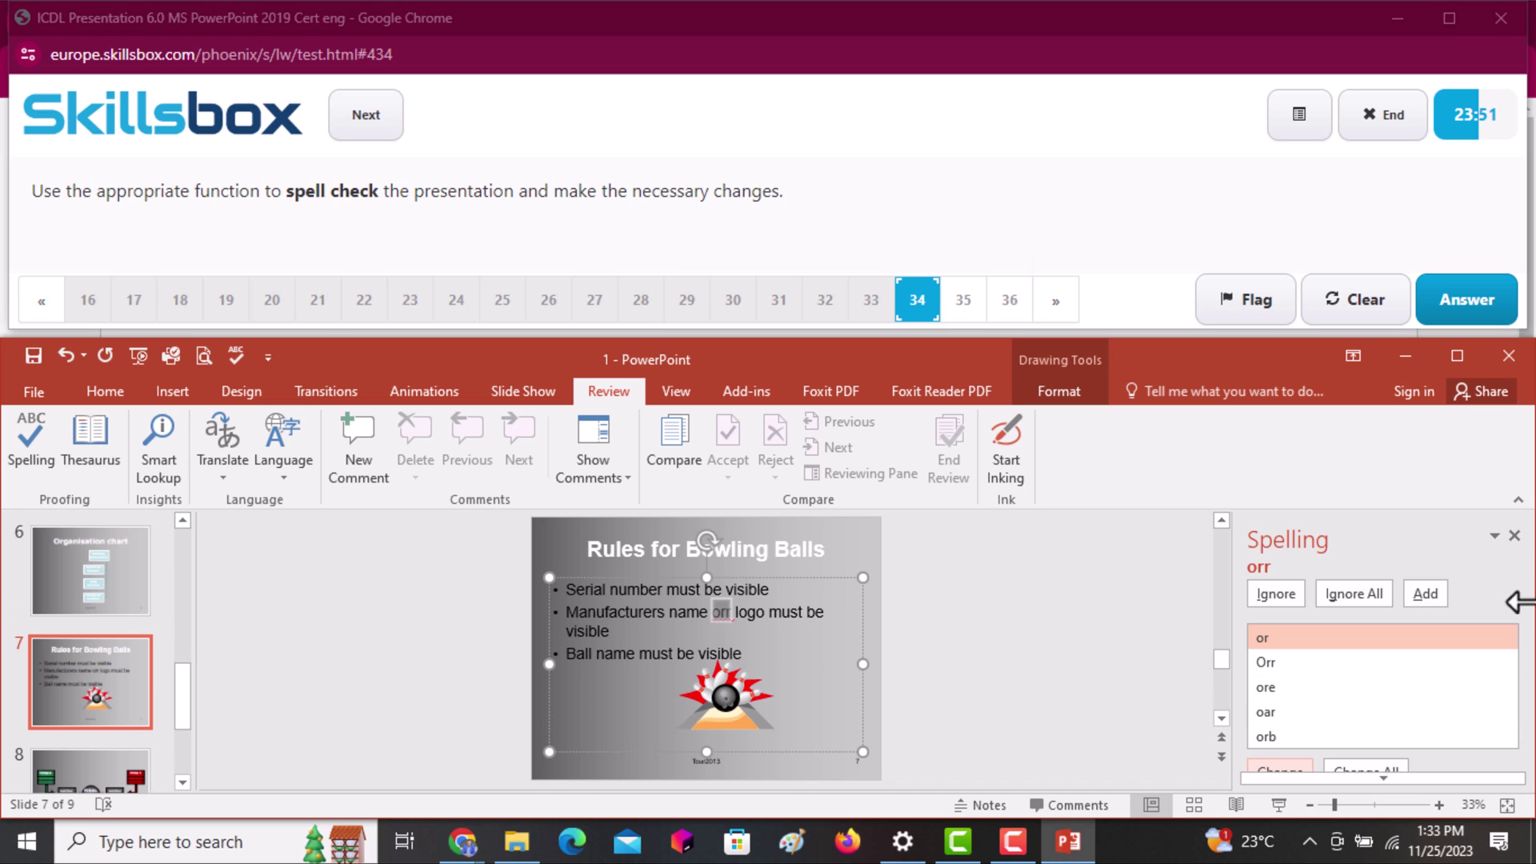
{"action": "left_click", "coordinate": [1283, 770]}
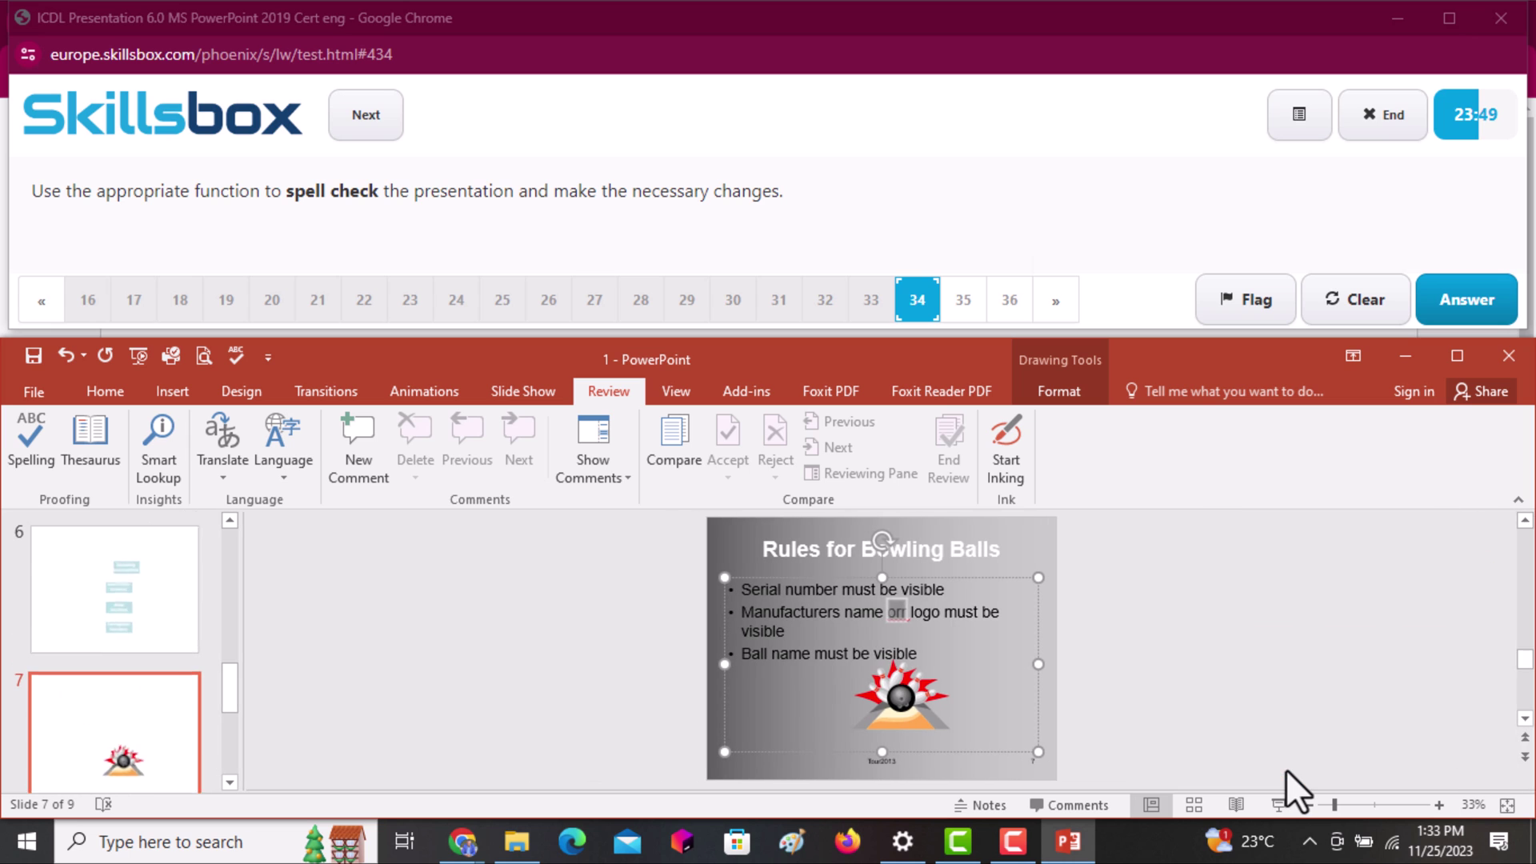
{"action": "left_click", "coordinate": [781, 485]}
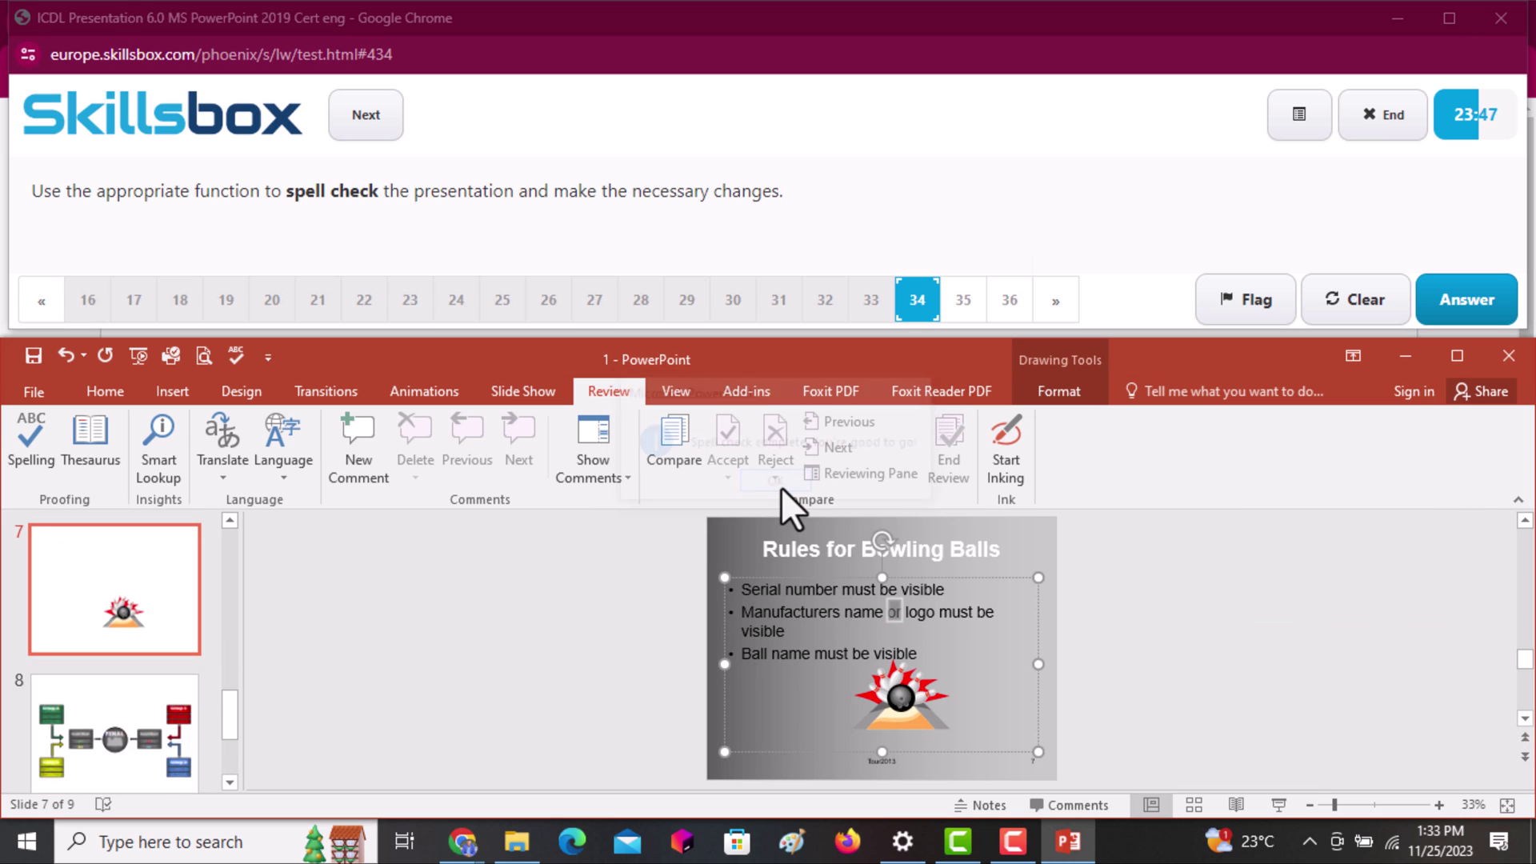
{"action": "left_click", "coordinate": [1464, 308]}
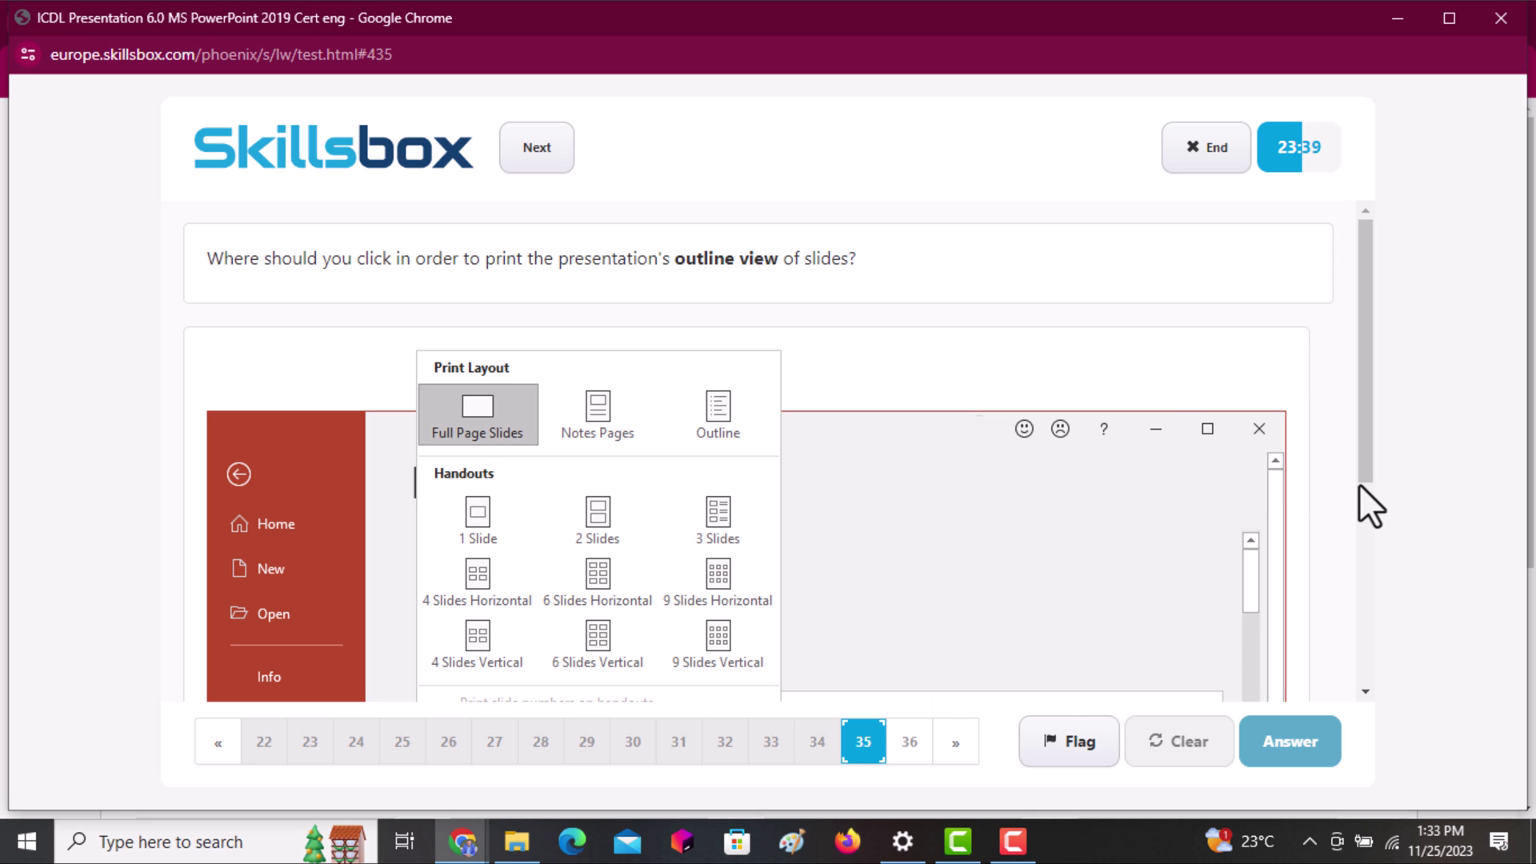
Mark Outline in the pictured print layouts as the place for printing the outline view and submit the answer
{"action": "left_click", "coordinate": [721, 421]}
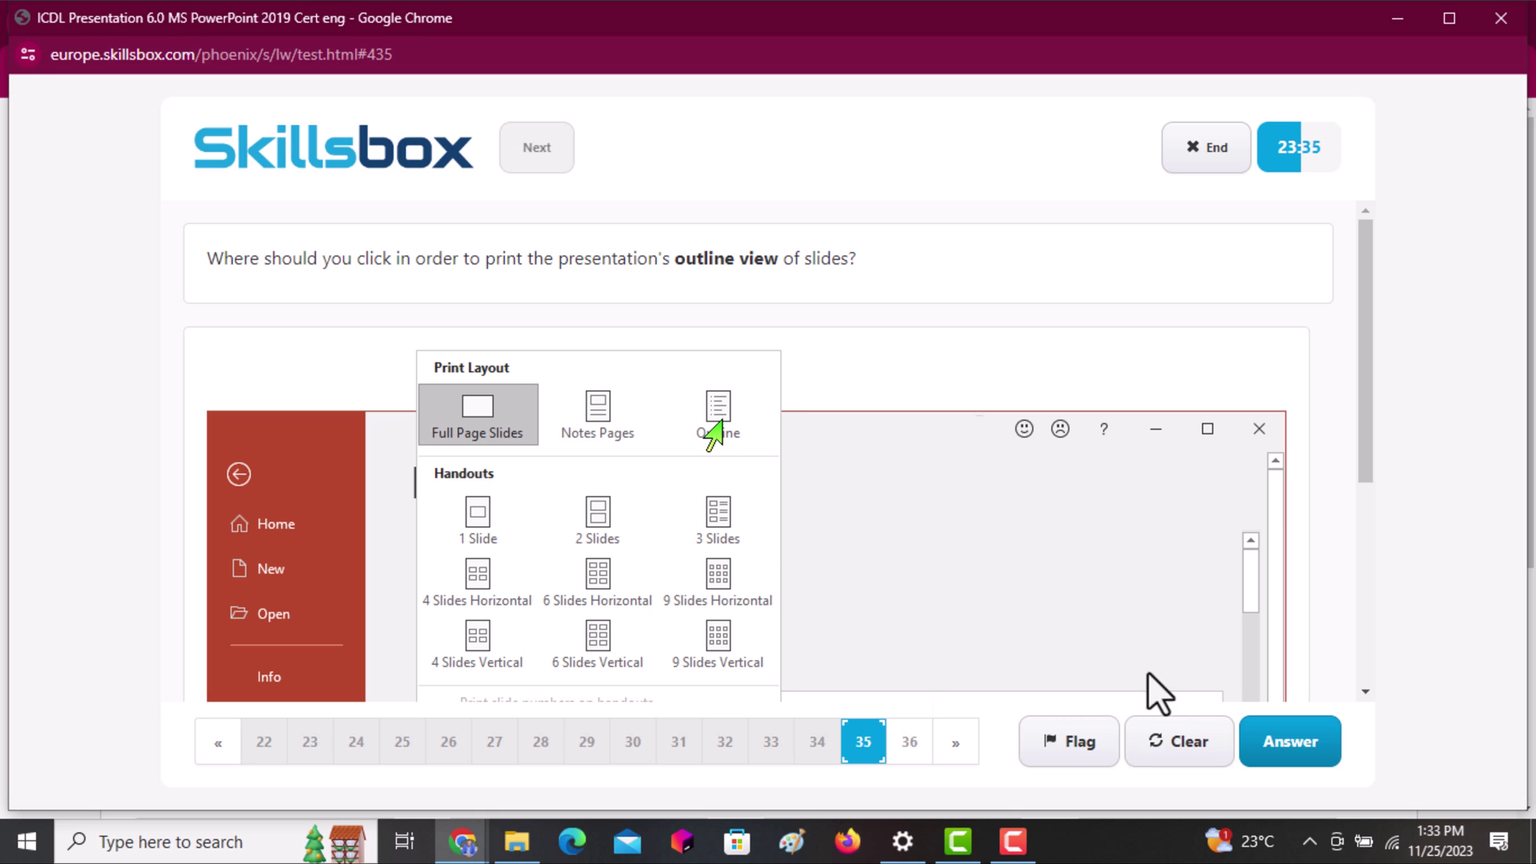
{"action": "left_click", "coordinate": [1277, 744]}
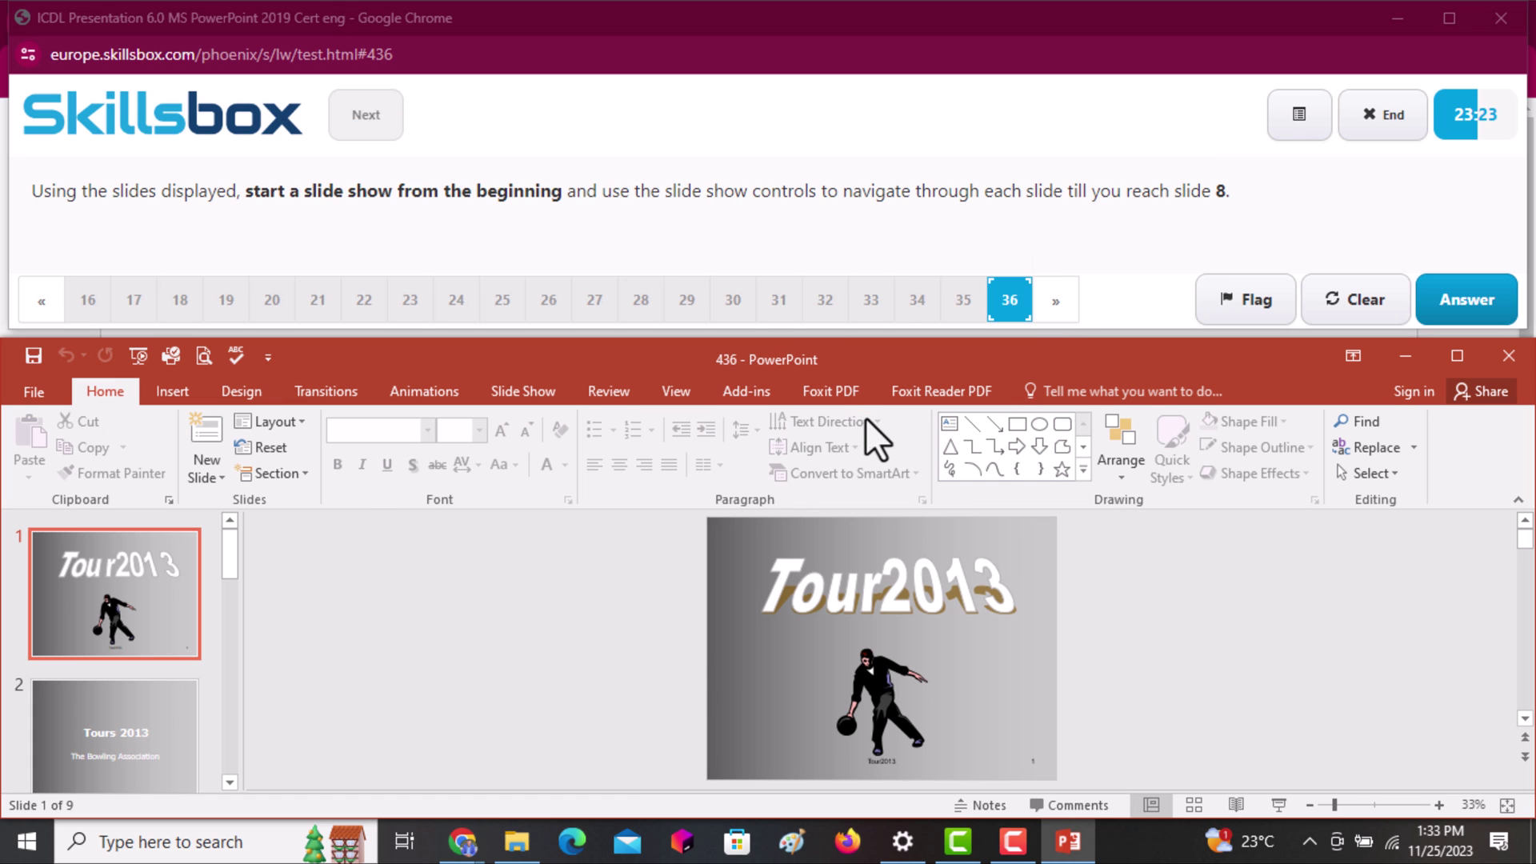
Start the slide show from the beginning, advance slide by slide to slide 8 using the slide show controls, and submit the answer
{"action": "left_click", "coordinate": [544, 398]}
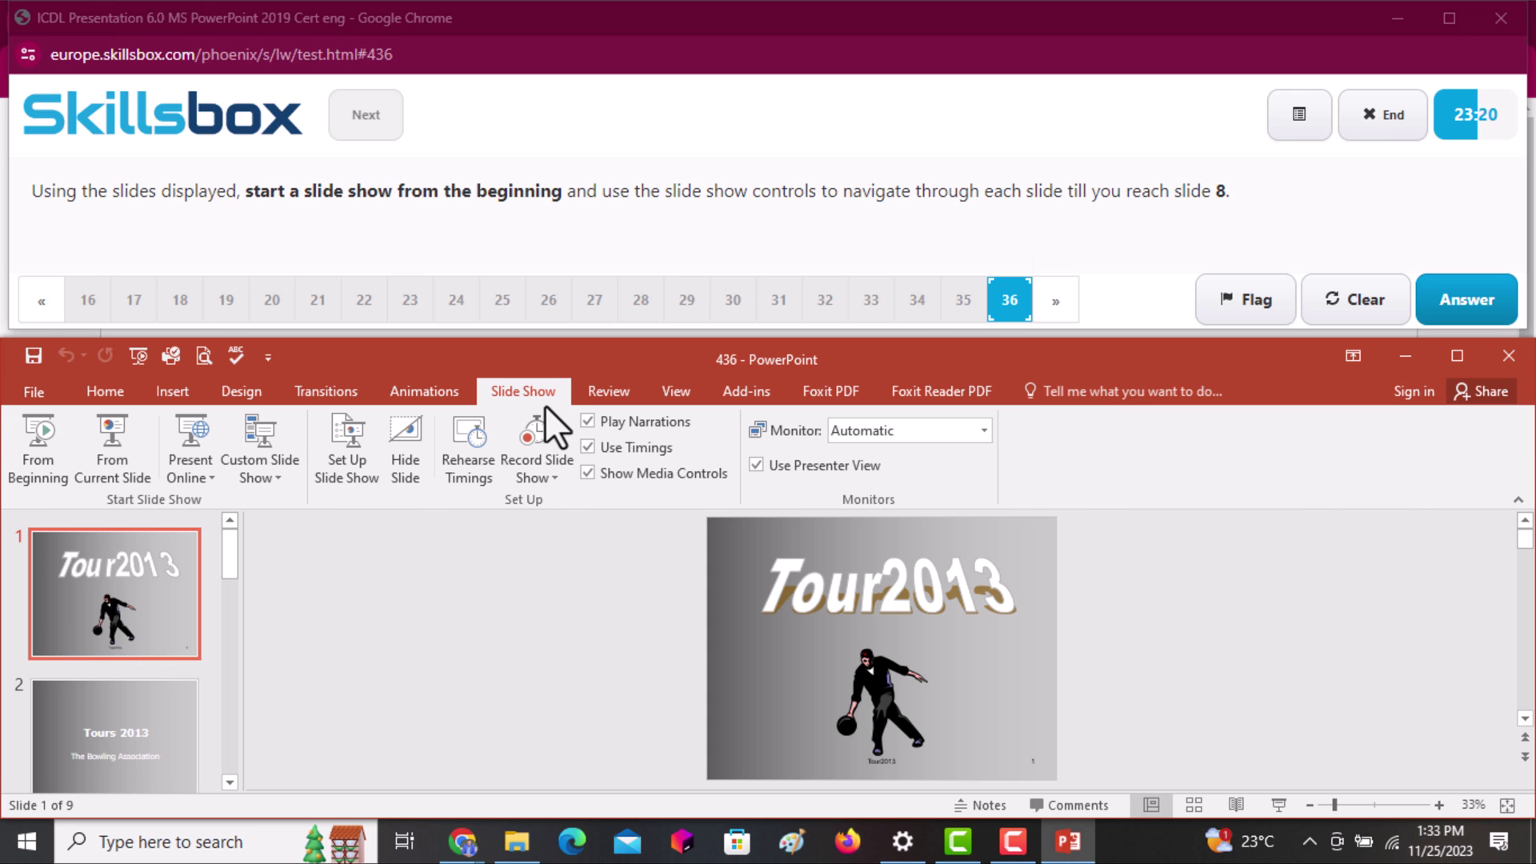
{"action": "left_click", "coordinate": [53, 463]}
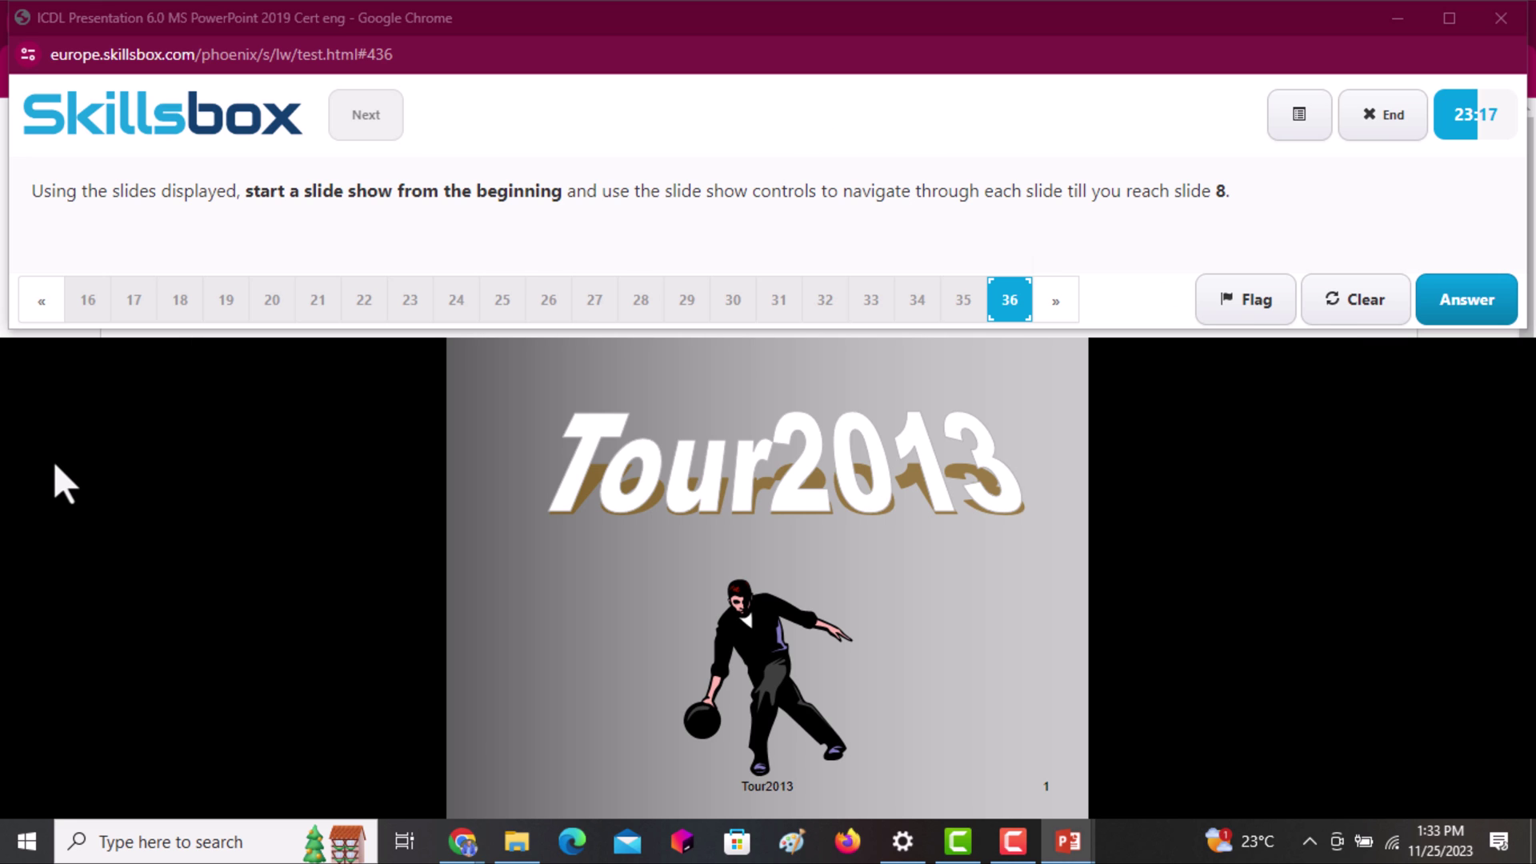
{"action": "left_click", "coordinate": [515, 804]}
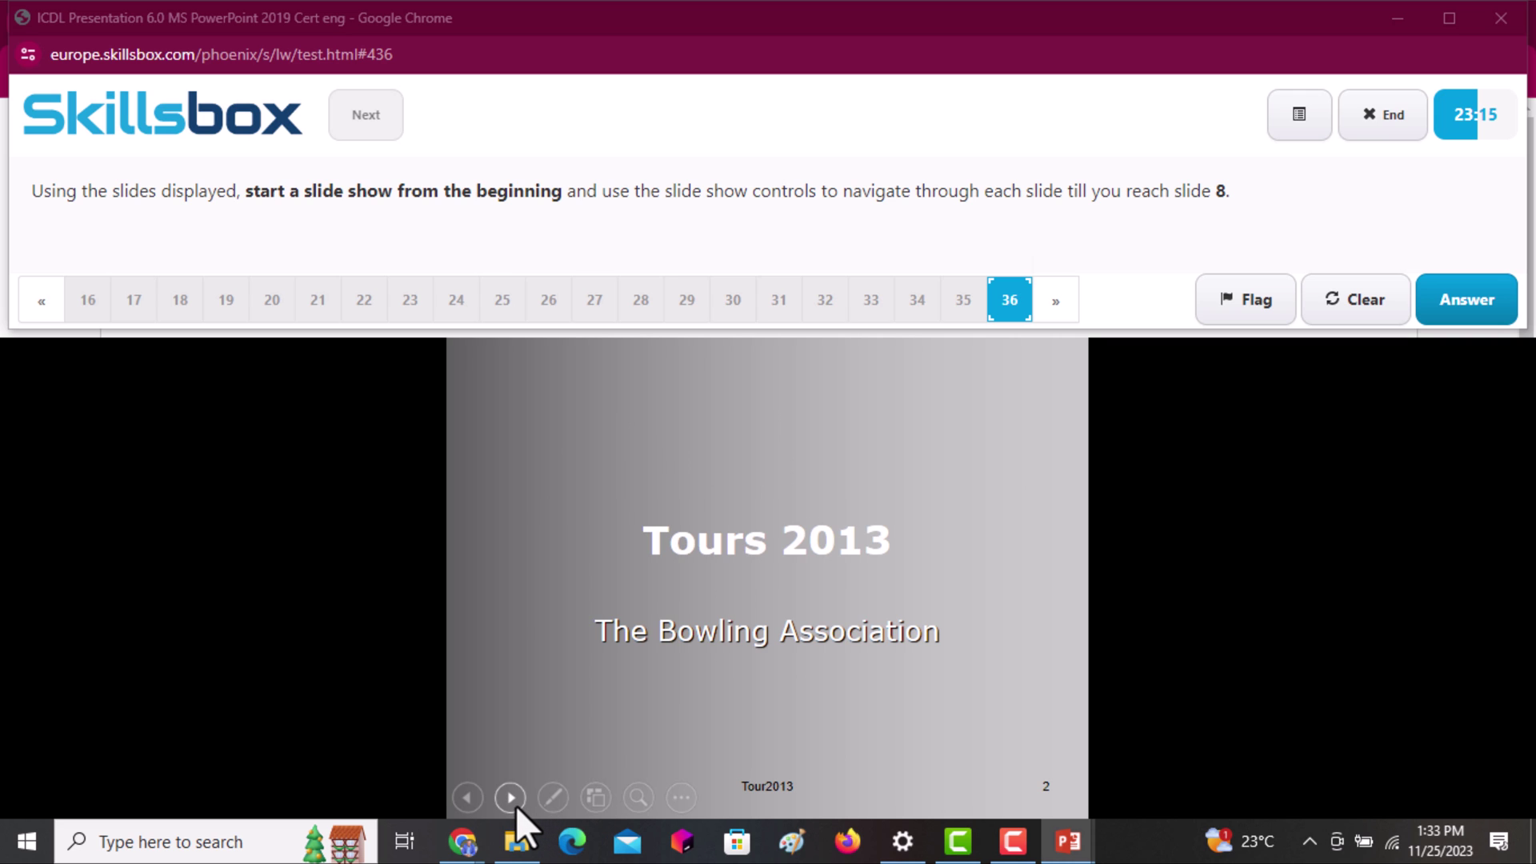
{"action": "left_click", "coordinate": [516, 805]}
{"action": "left_click", "coordinate": [515, 805]}
{"action": "left_click", "coordinate": [515, 805]}
{"action": "left_click", "coordinate": [515, 805]}
{"action": "left_click", "coordinate": [515, 805]}
{"action": "left_click", "coordinate": [515, 805]}
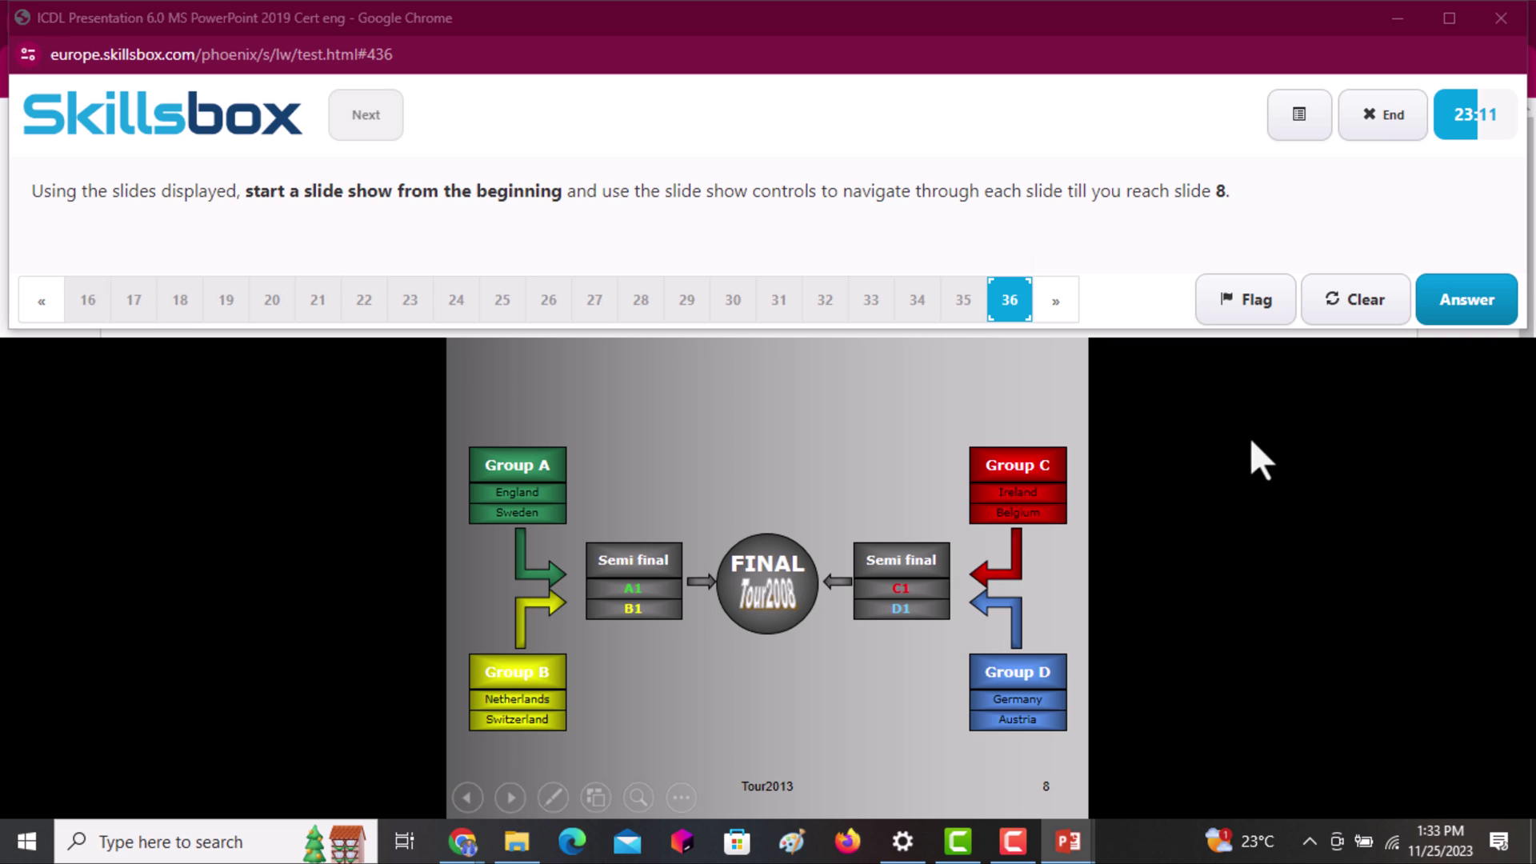
{"action": "left_click", "coordinate": [1472, 303]}
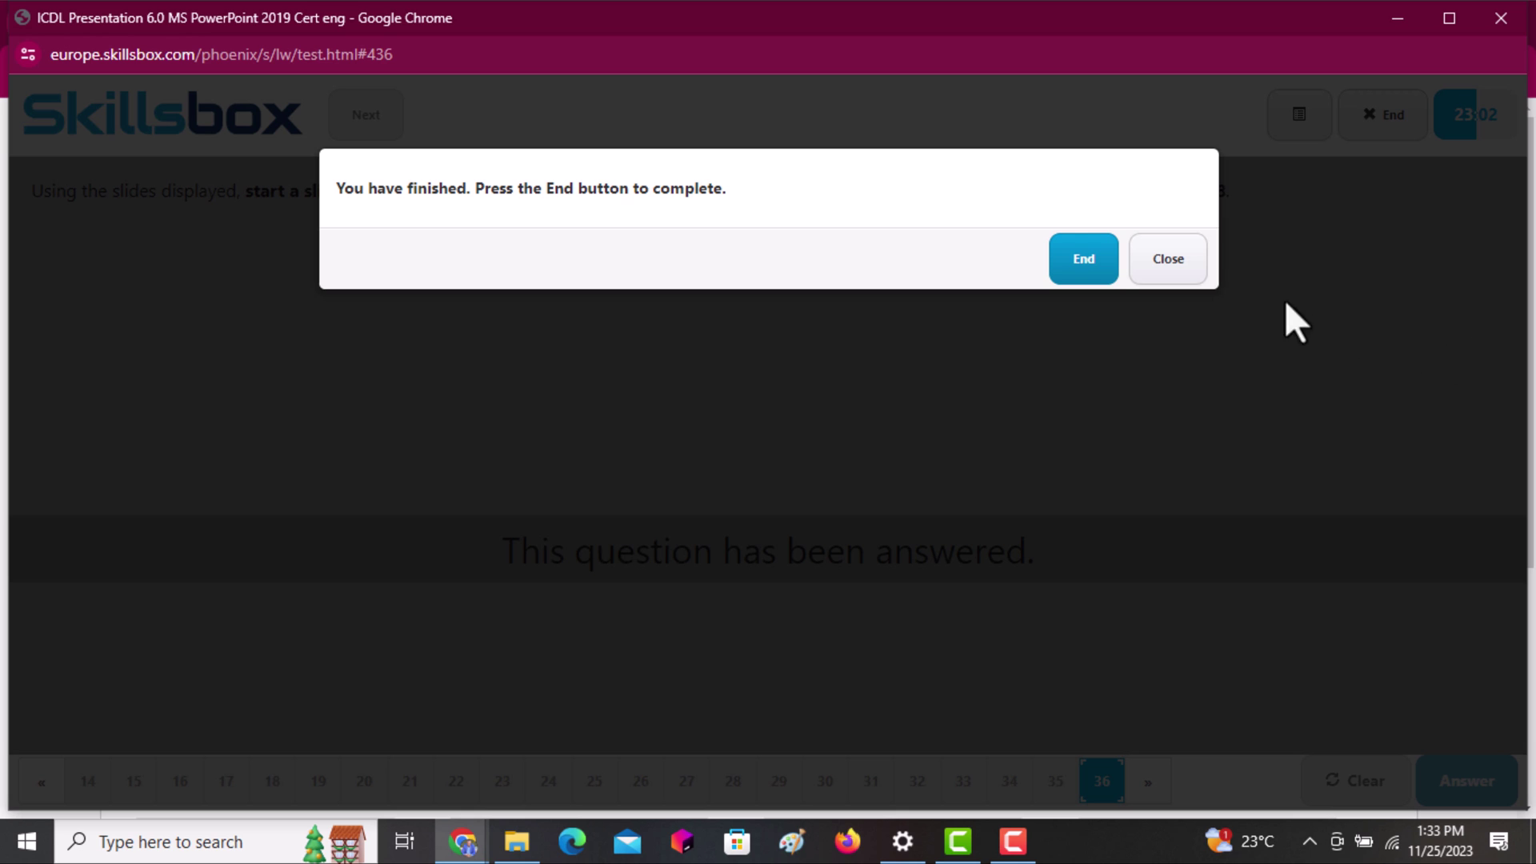
End the test, confirm ending it, and view the total result and the results by category
{"action": "left_click", "coordinate": [1088, 264]}
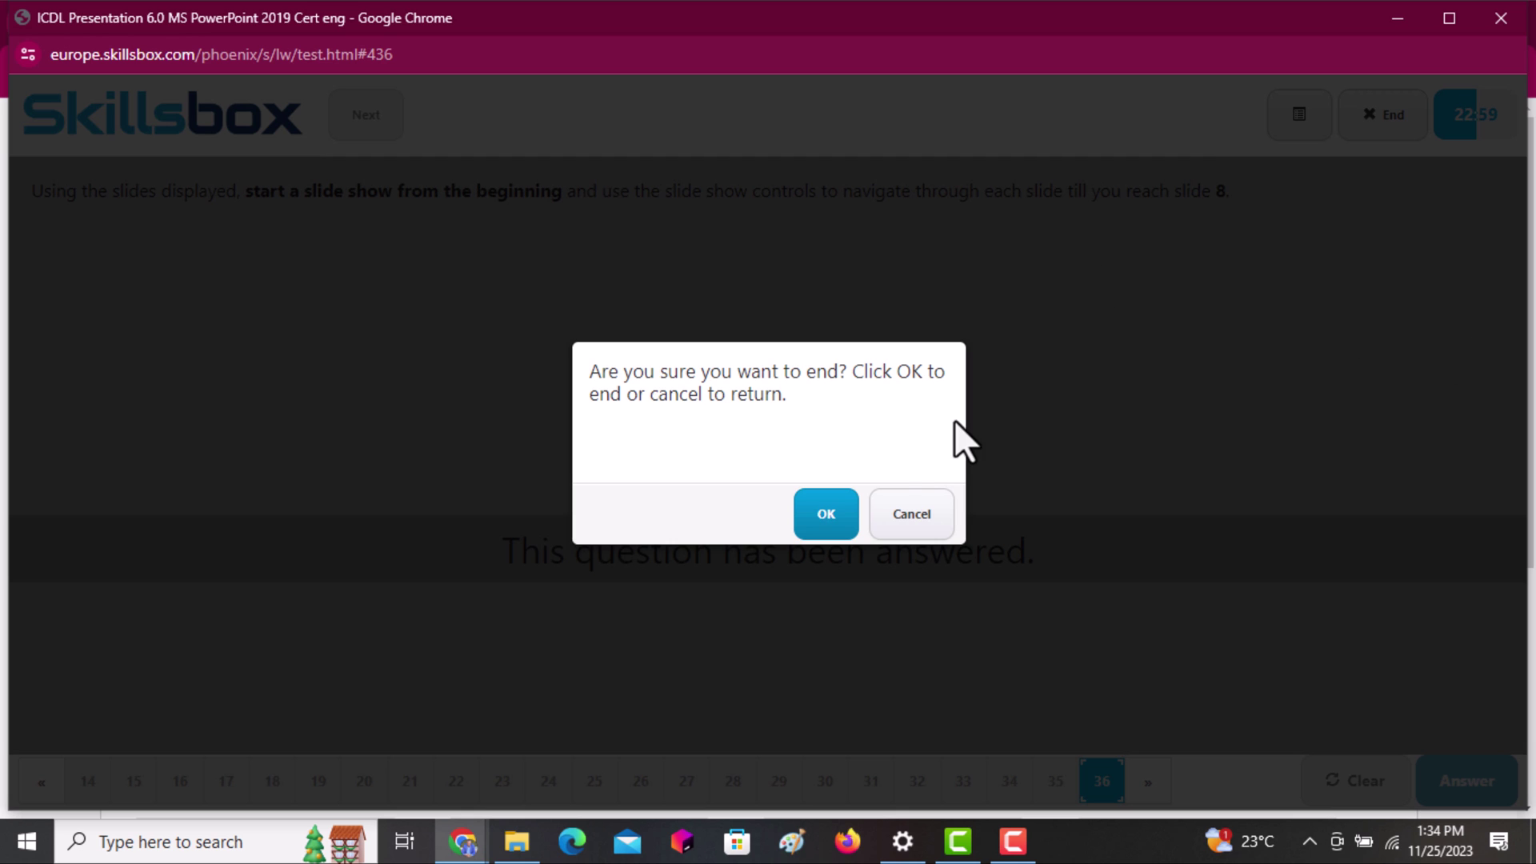
{"action": "left_click", "coordinate": [827, 514]}
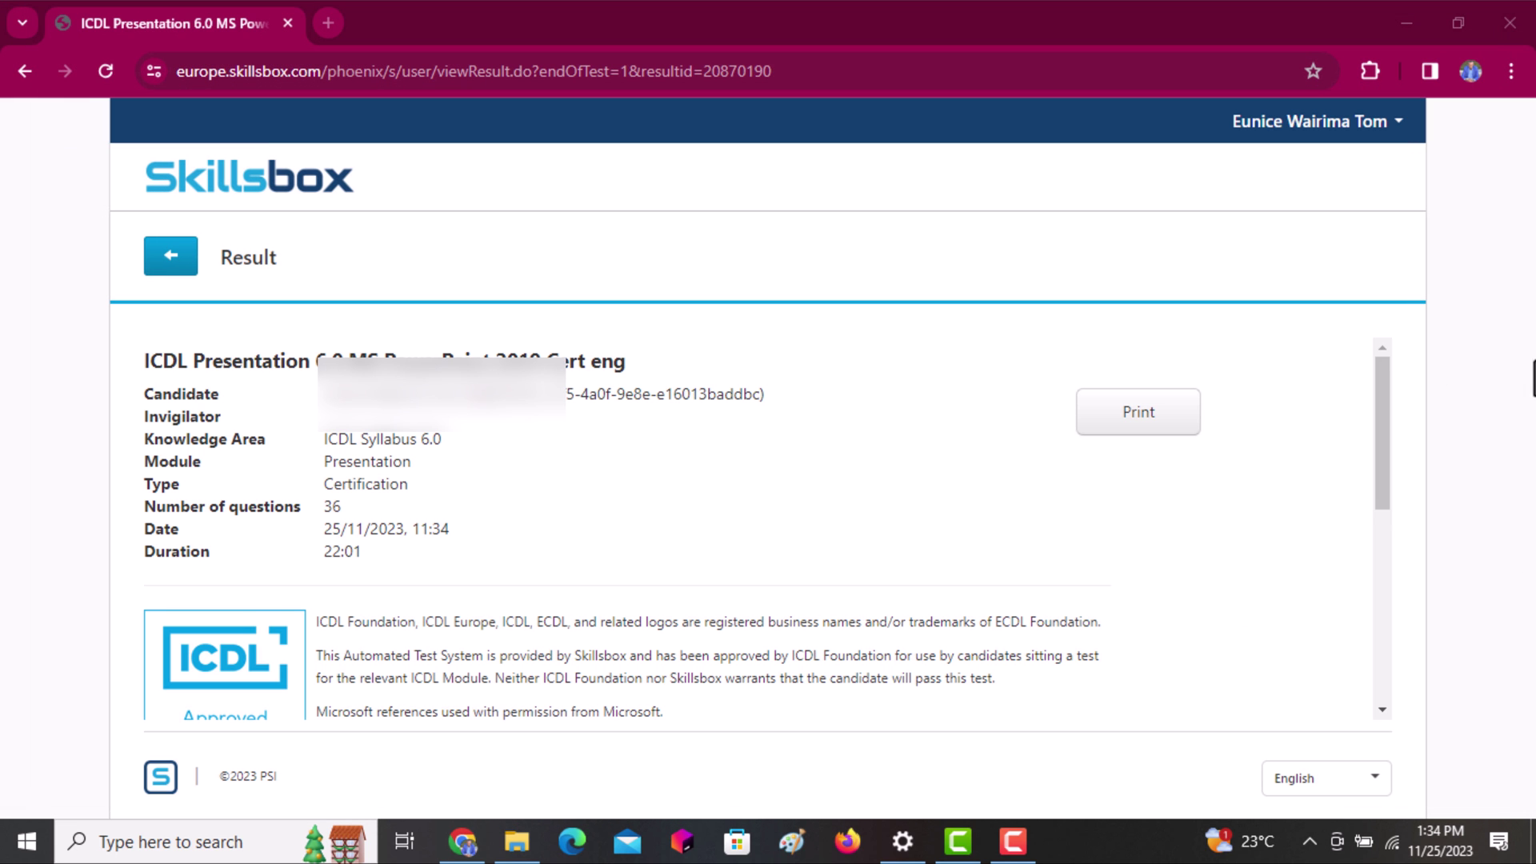
{"action": "left_click_drag", "start_coordinate": [1389, 382], "coordinate": [1391, 600]}
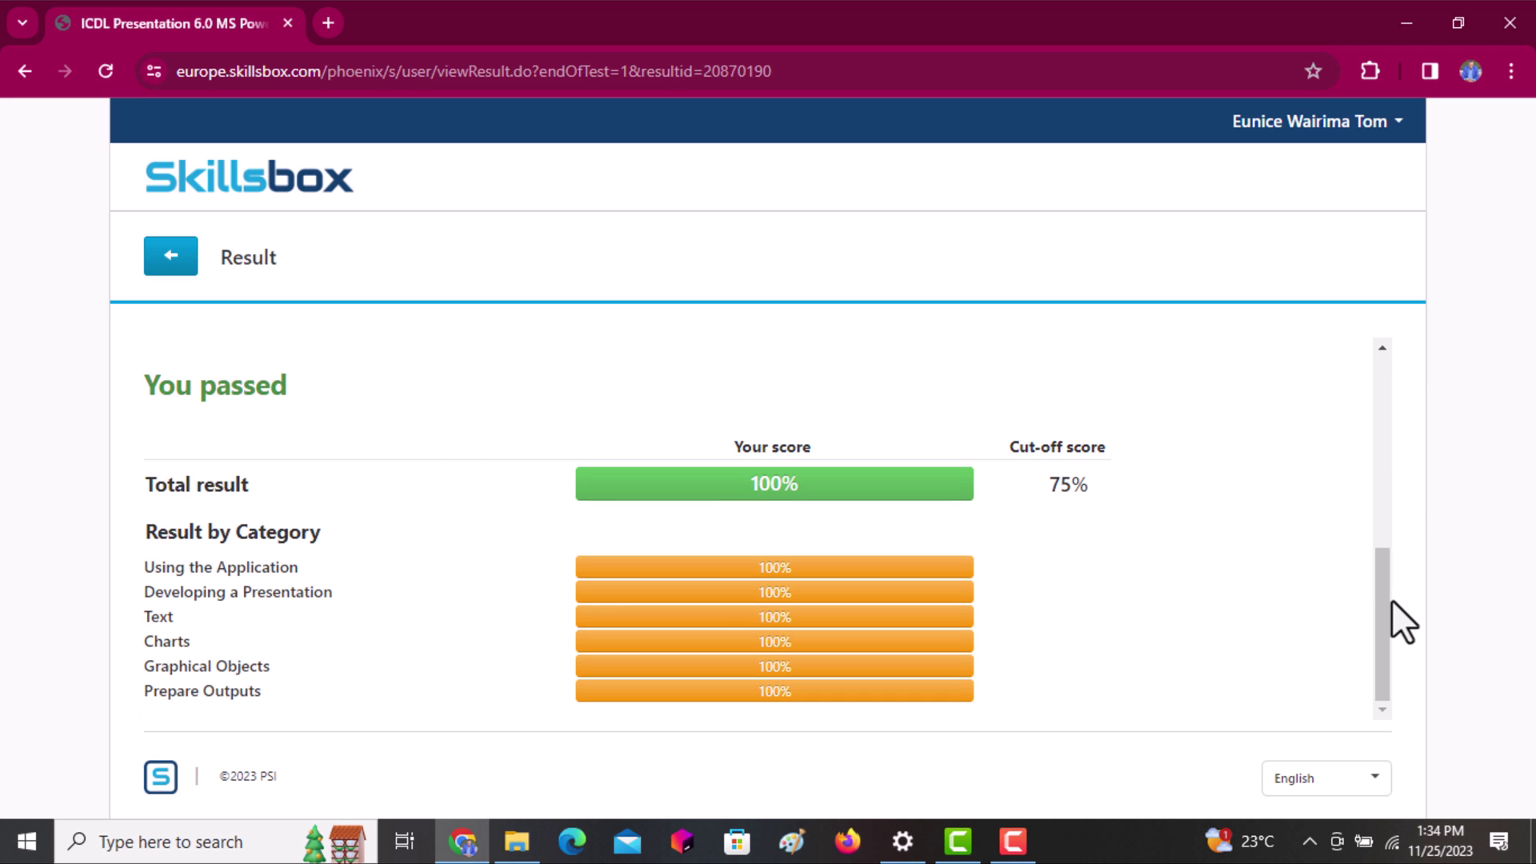